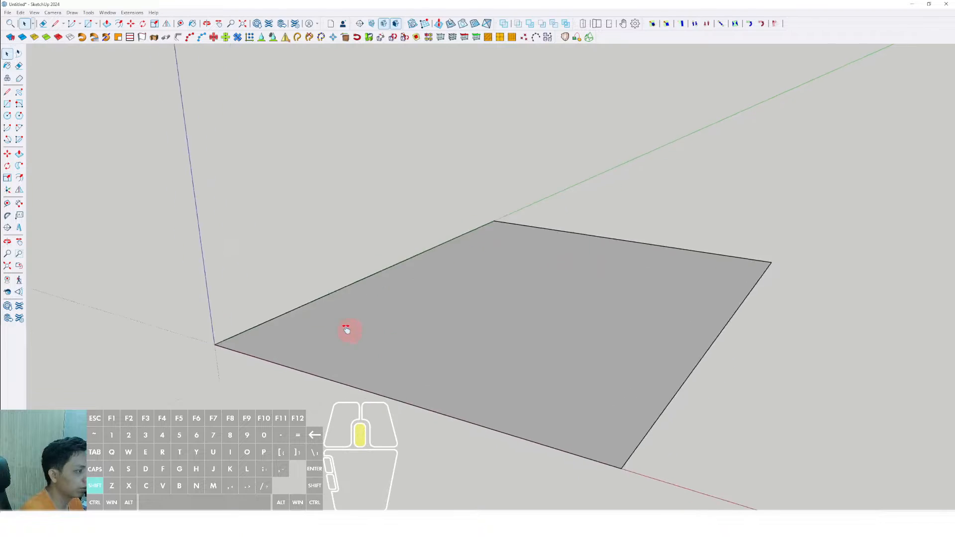
Select the large rectangular base face with its edges and make it a group
middle_drag(342, 334, 323, 343)
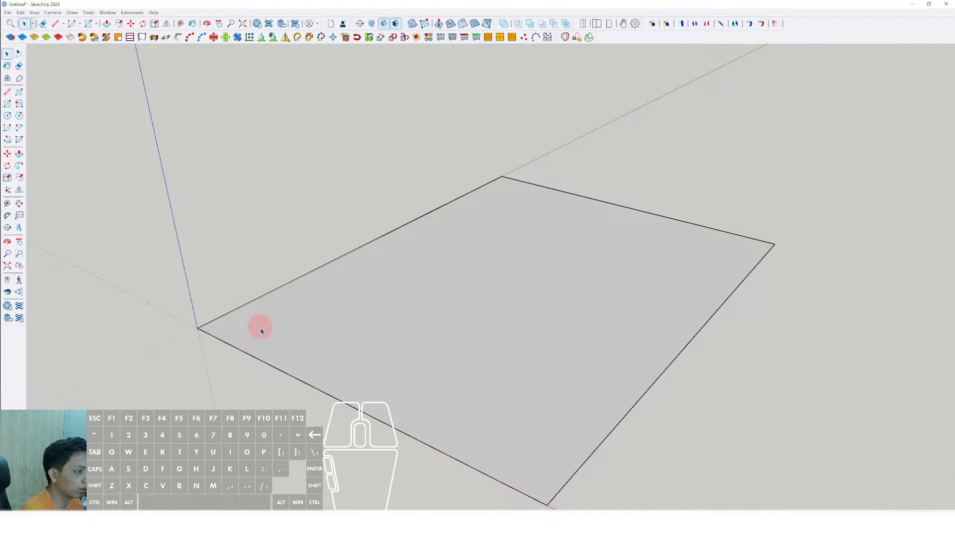
scroll(279, 319, down, 3)
click(298, 322)
right_click(300, 321)
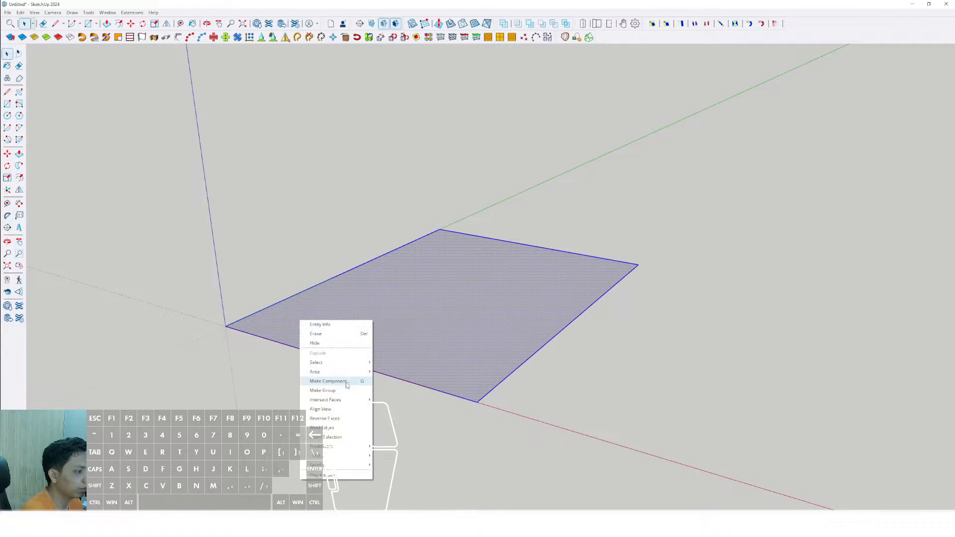
key(Escape)
scroll(303, 390, up, 3)
drag(127, 269, 105, 356)
scroll(325, 385, up, 2)
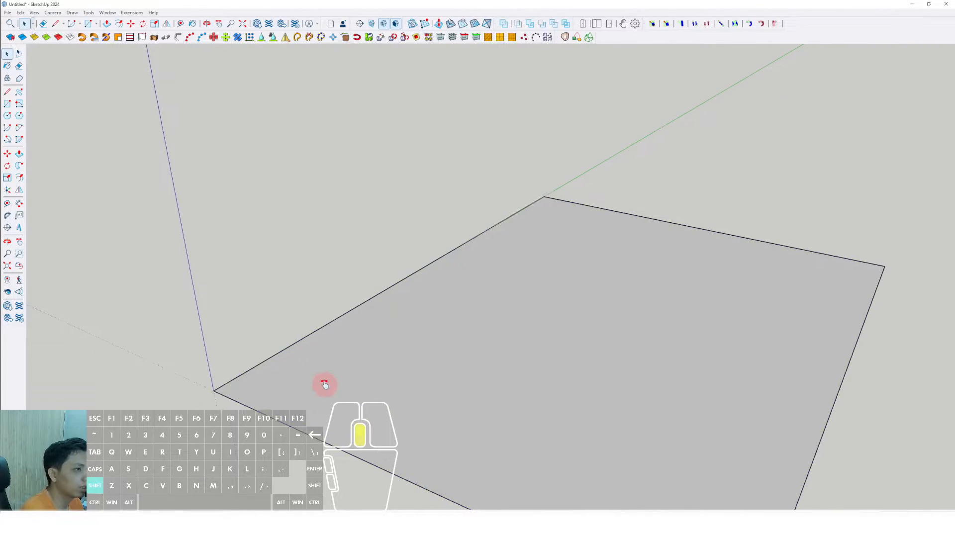
Draw a small column footprint on the base near its origin corner with the Rotated Rectangle tool
middle_drag(324, 385, 10, 125)
click(19, 104)
scroll(239, 379, up, 5)
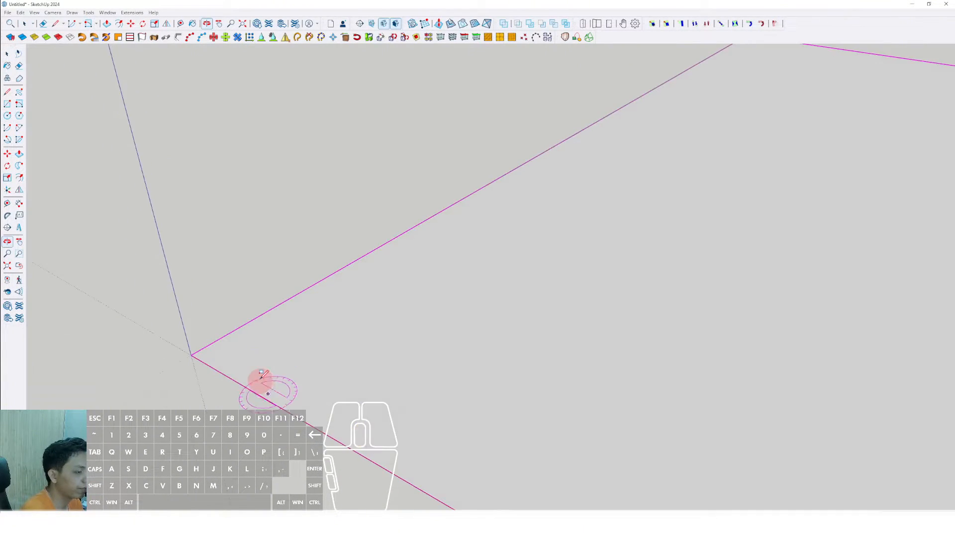
scroll(256, 344, down, 3)
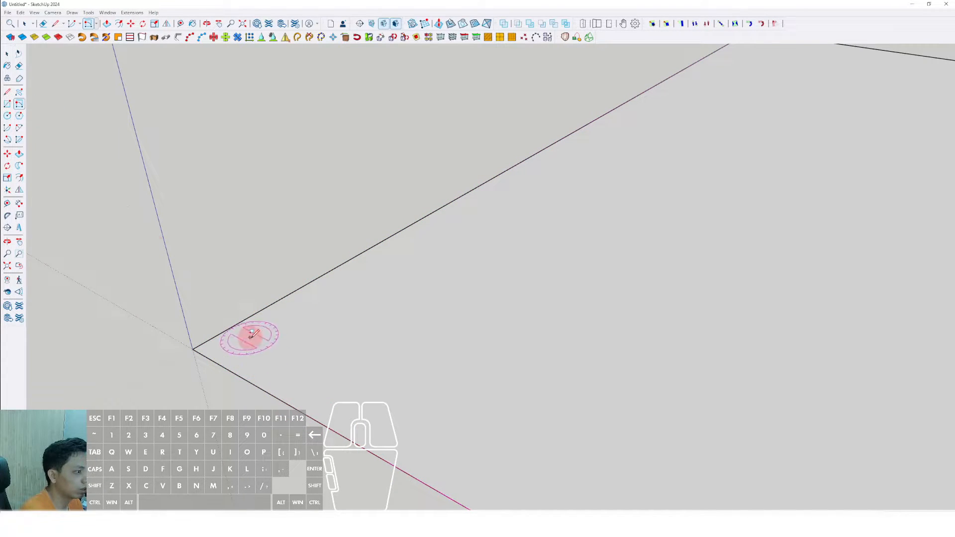
middle_drag(252, 334, 264, 341)
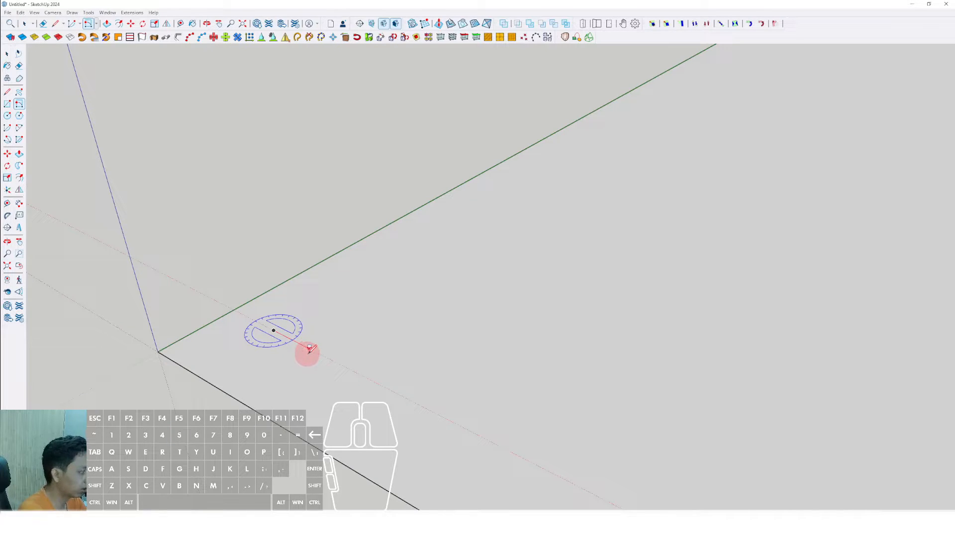
middle_drag(347, 323, 331, 314)
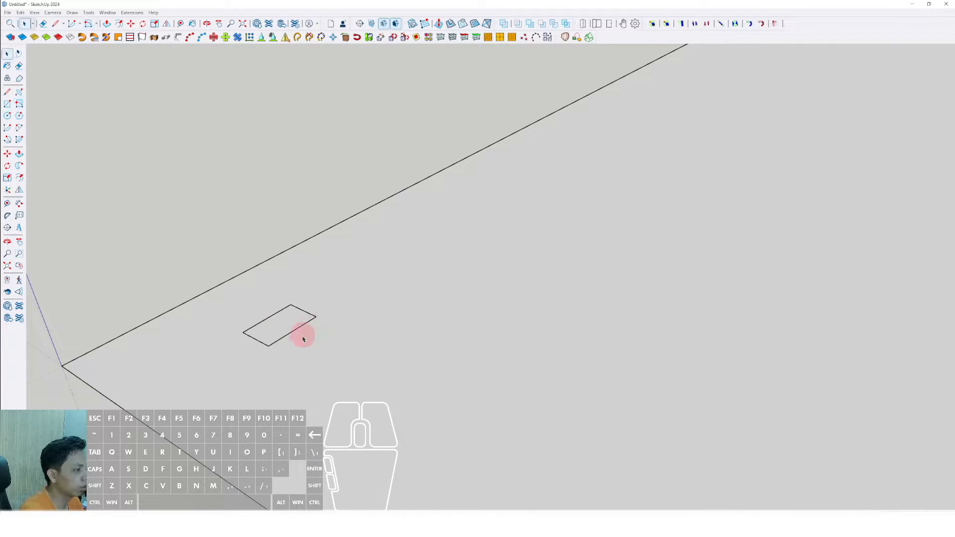
Push/Pull the small footprint upward into a tall, slender column
middle_drag(303, 339, 289, 324)
scroll(302, 329, down, 4)
key(v)
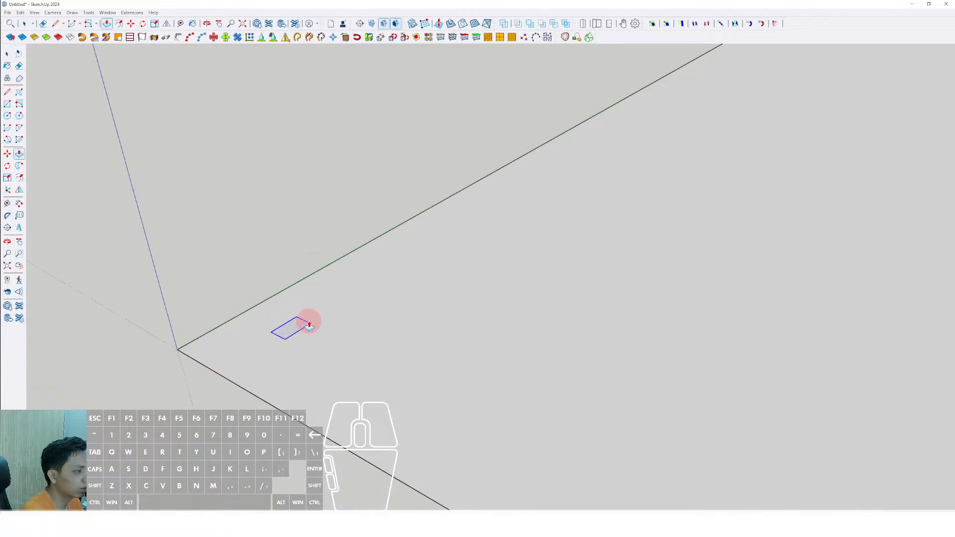
click(309, 323)
scroll(311, 282, down, 5)
scroll(312, 199, up, 2)
middle_drag(322, 315, 324, 206)
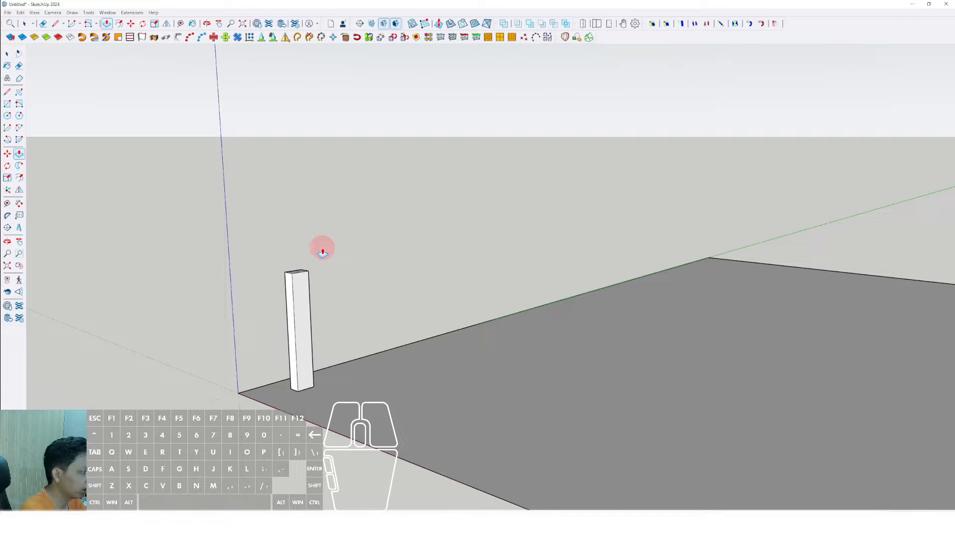
Select all of the column's geometry and make it a component with the default settings
scroll(313, 336, up, 5)
middle_drag(285, 296, 321, 350)
triple_click(288, 273)
right_click(288, 273)
click(308, 334)
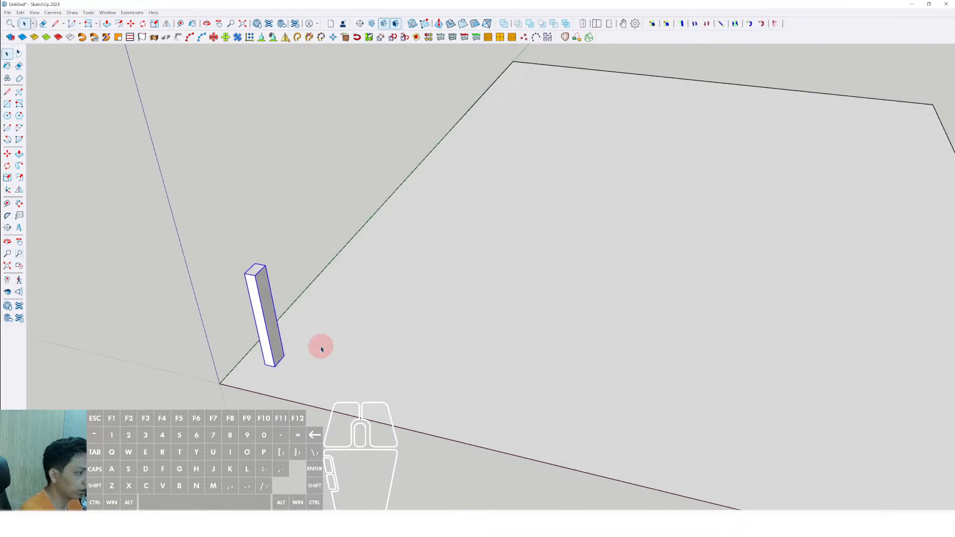
middle_drag(265, 334, 291, 261)
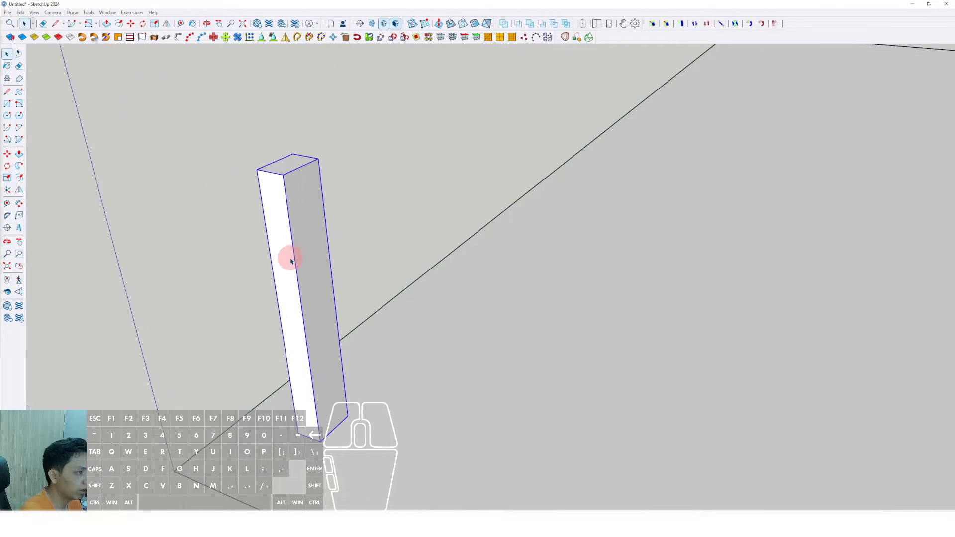
right_click(312, 225)
click(344, 281)
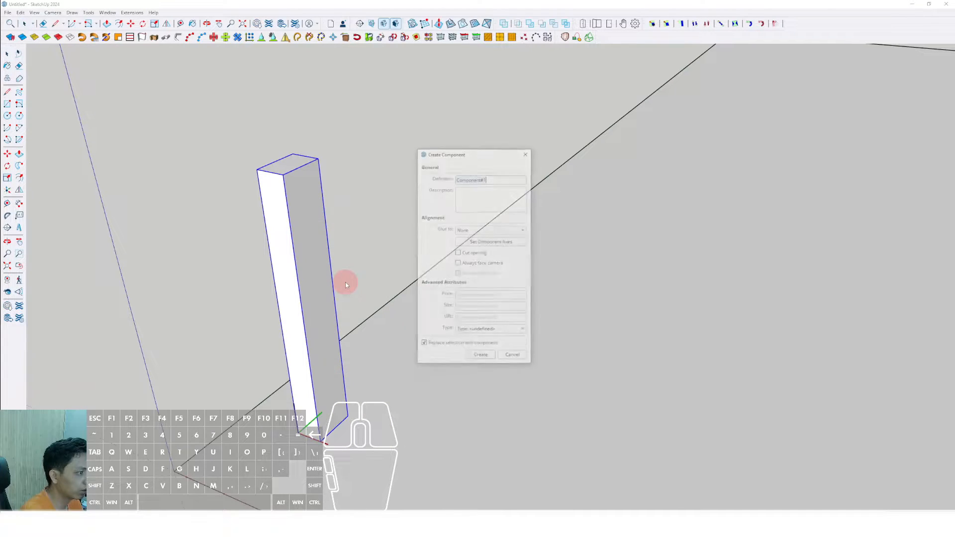
click(495, 356)
Copy the column along the red axis to form an evenly spaced row of four columns
scroll(328, 356, down, 4)
shift+middle_drag(330, 377, 338, 390)
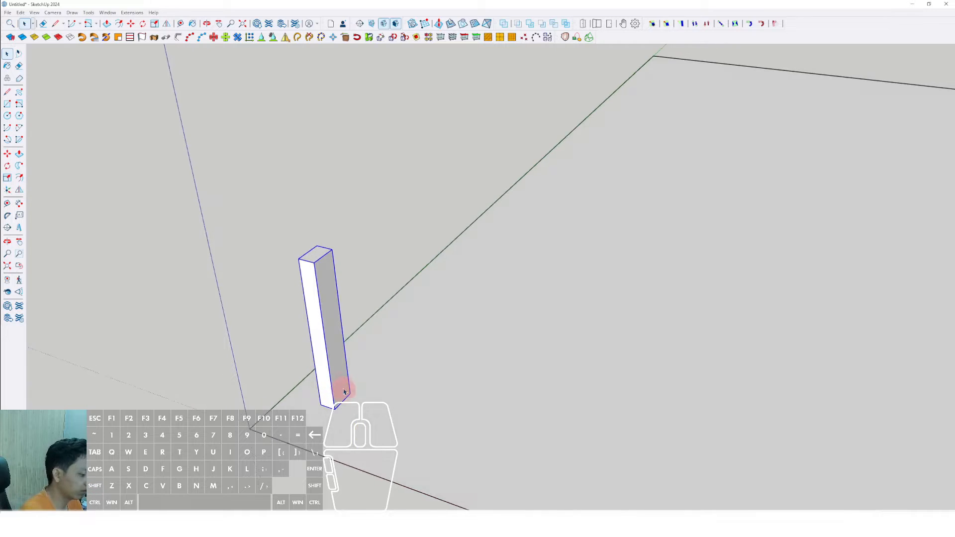
click(335, 411)
scroll(352, 420, down, 4)
shift+middle_drag(379, 423, 295, 376)
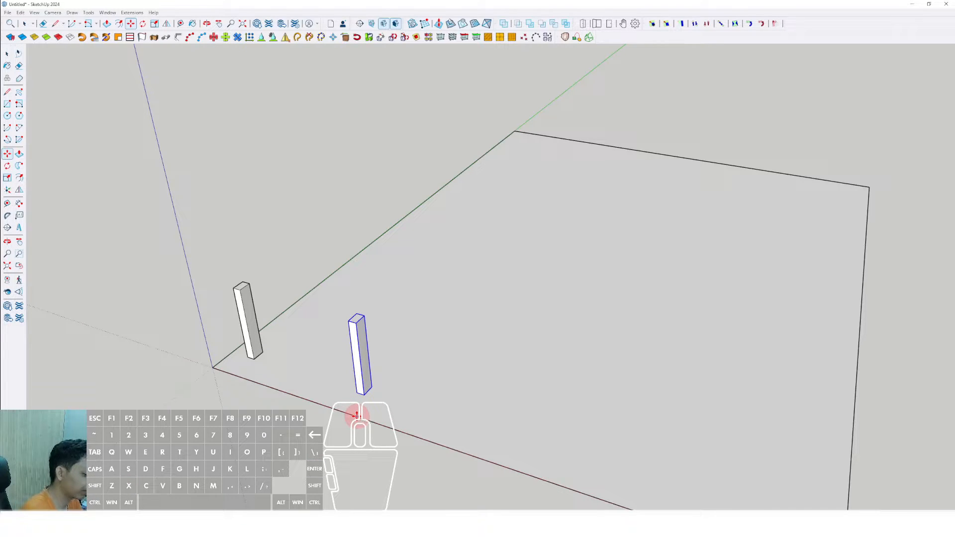
scroll(314, 380, down, 3)
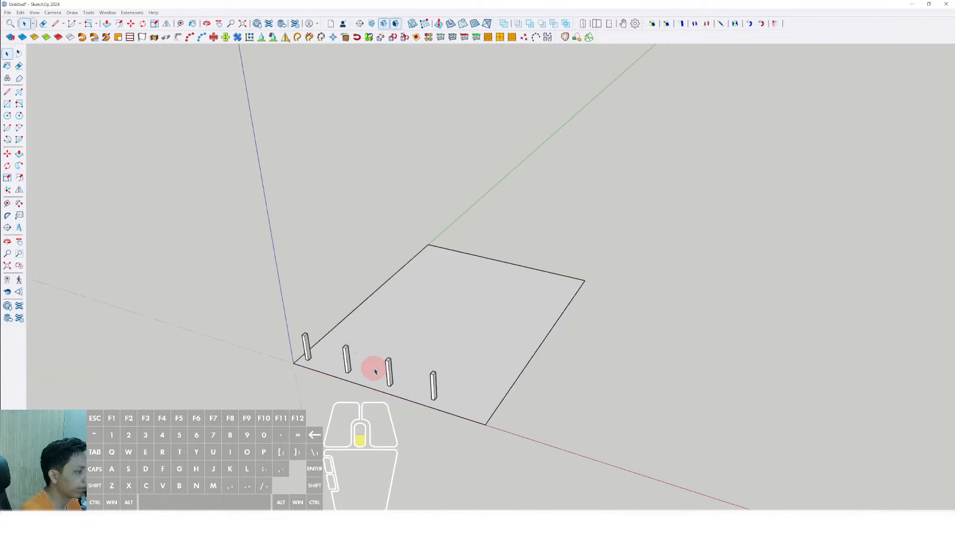
Copy the row of four columns along the green axis to form five evenly spaced rows
mouse_move(374, 369)
middle_down()
mouse_move(441, 384)
mouse_move(341, 316)
mouse_move(338, 349)
mouse_move(369, 393)
mouse_move(495, 335)
mouse_move(477, 382)
middle_up()
middle_drag(334, 363, 219, 321)
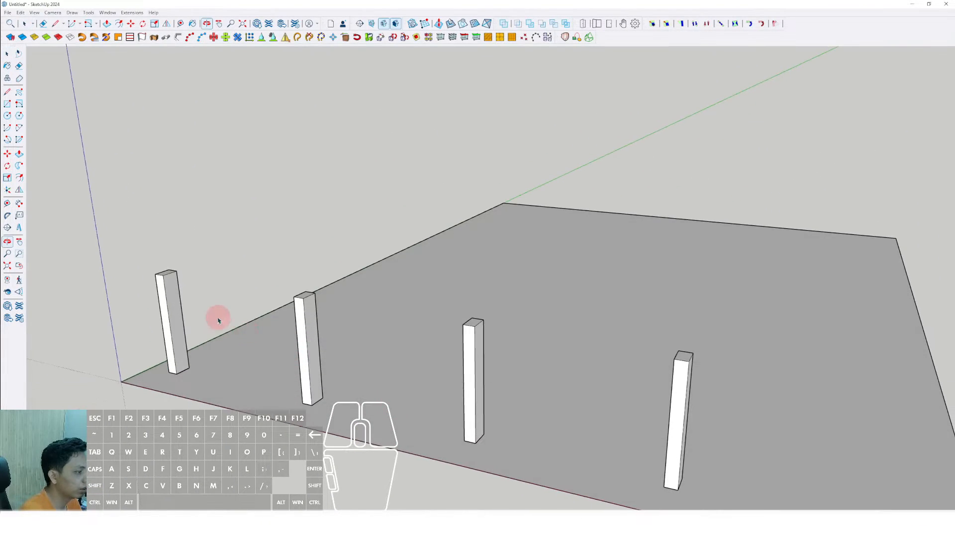
scroll(486, 382, down, 3)
middle_drag(452, 367, 386, 280)
middle_drag(184, 321, 418, 422)
key(m)
click(377, 430)
key(ctrl)
scroll(421, 411, down, 2)
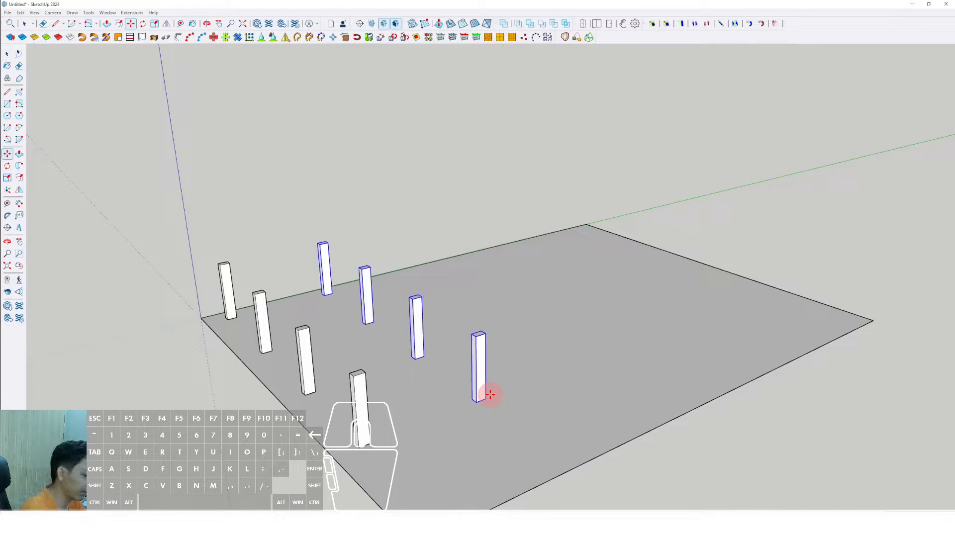
key(Return)
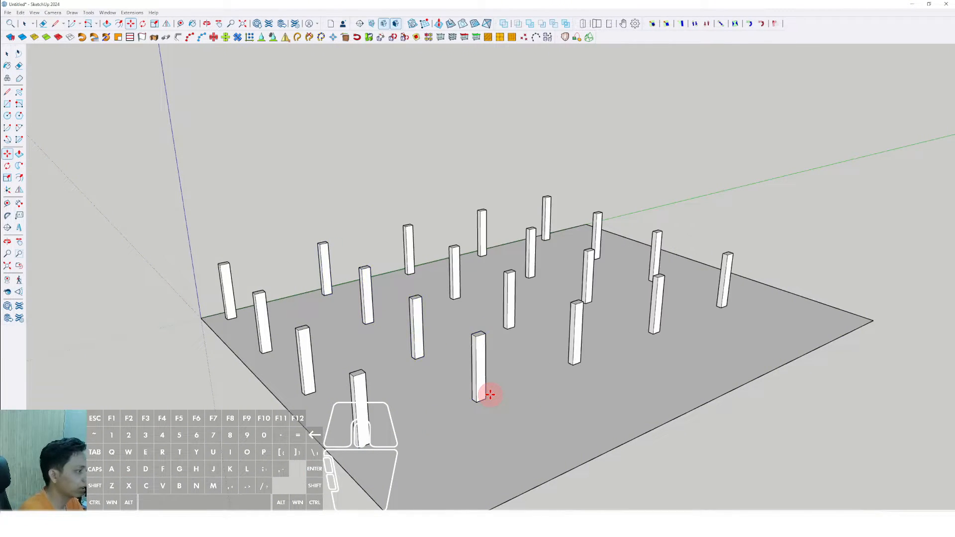
Draw a rectangle on top of the columns, spanning between opposite outer corners of the column grid
scroll(452, 324, down, 3)
middle_drag(452, 324, 659, 478)
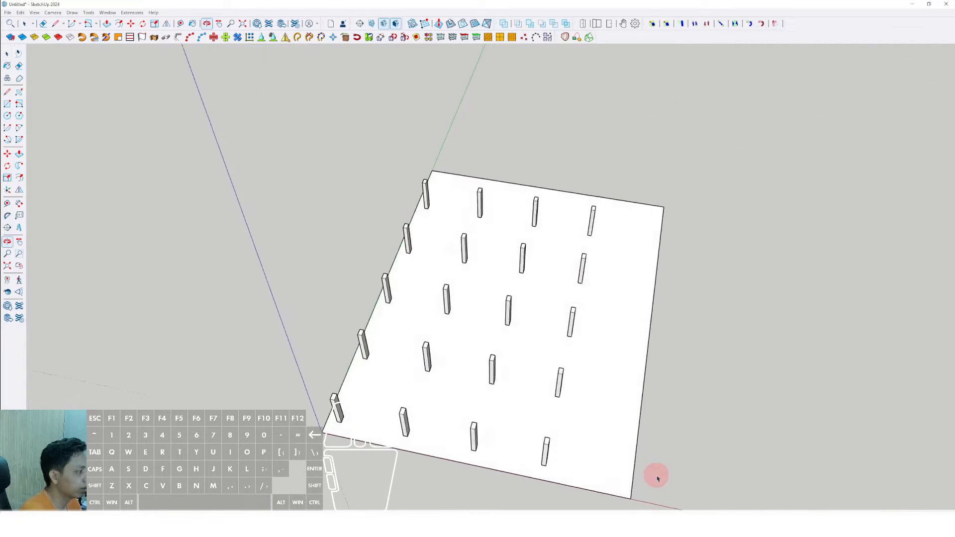
middle_drag(489, 339, 475, 359)
scroll(541, 391, up, 5)
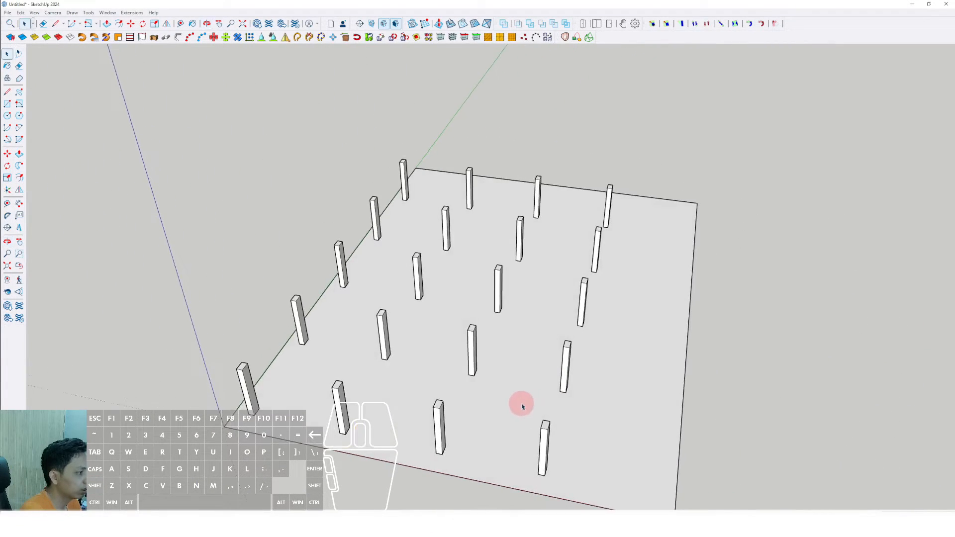
key(r)
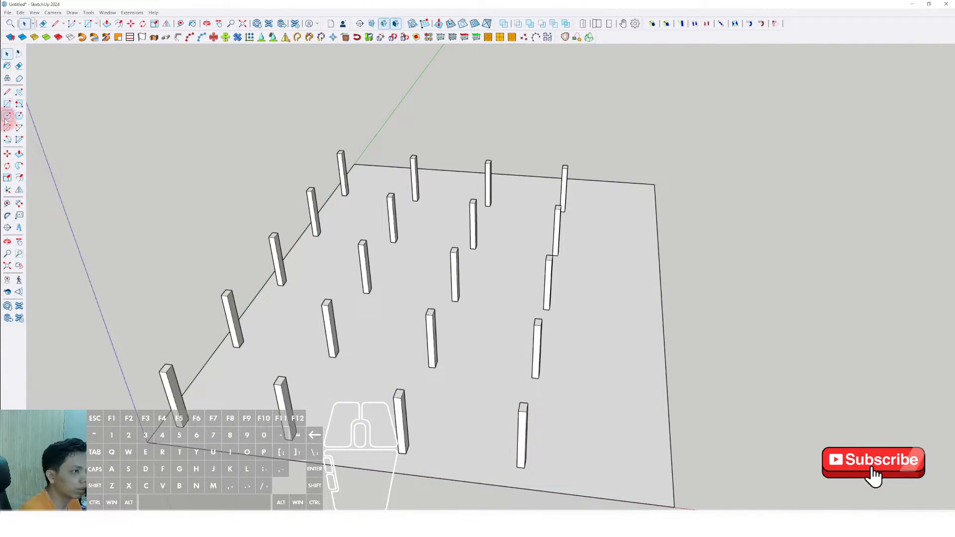
scroll(537, 416, up, 3)
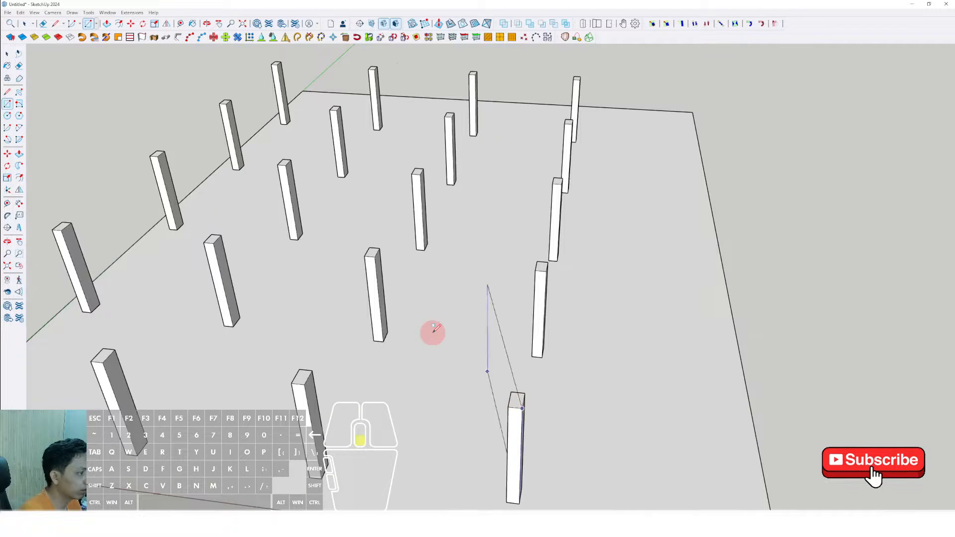
scroll(433, 329, down, 5)
scroll(390, 287, up, 4)
click(370, 262)
key(space)
scroll(379, 267, down, 4)
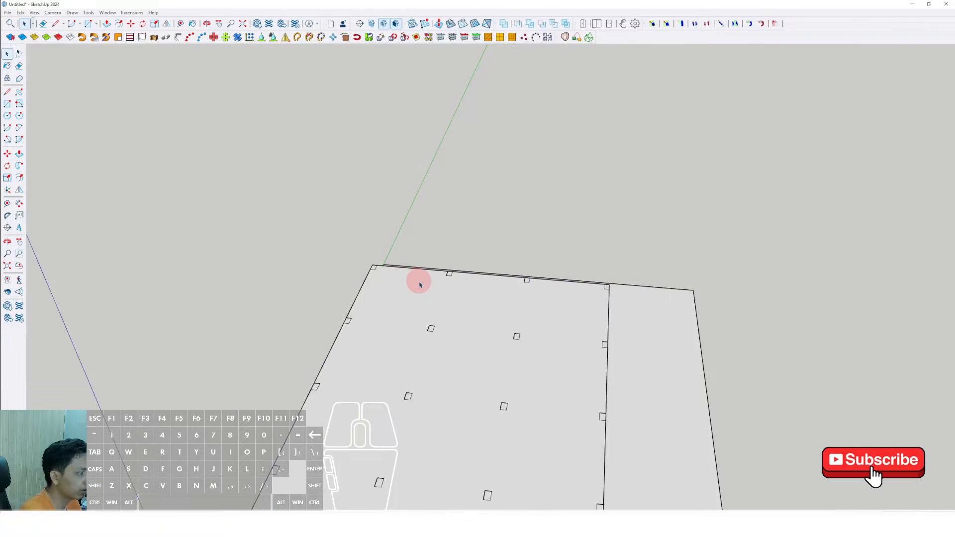
Offset the top rectangle's outline inward and delete the inner face, leaving a narrow strip around the perimeter
shift+middle_drag(624, 432, 574, 336)
scroll(573, 329, up, 4)
click(591, 300)
scroll(591, 300, up, 1)
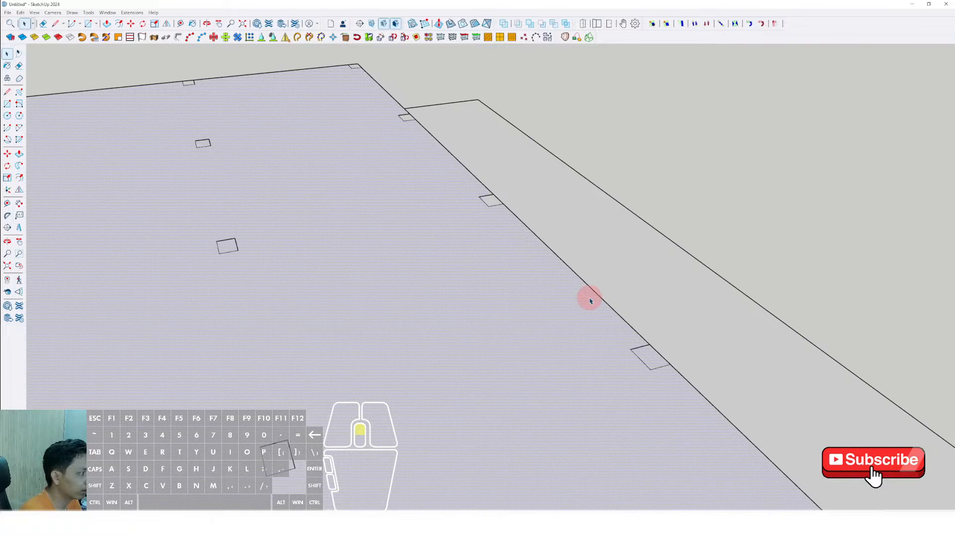
click(587, 291)
scroll(633, 351, up, 2)
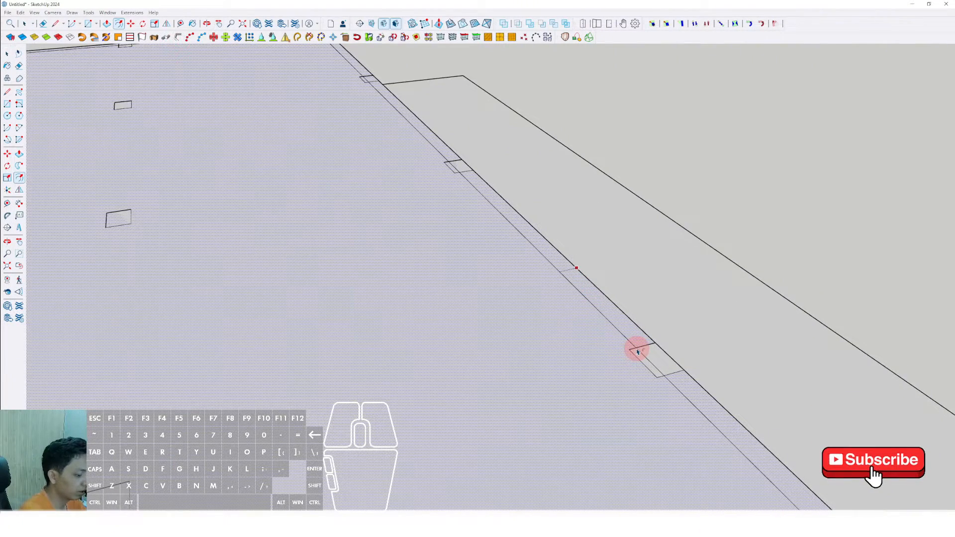
click(638, 351)
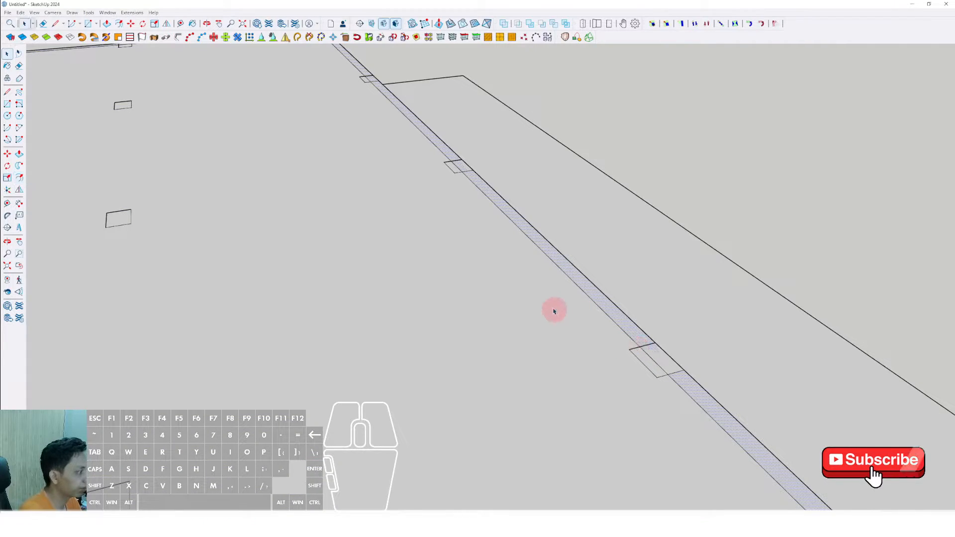
scroll(553, 311, down, 5)
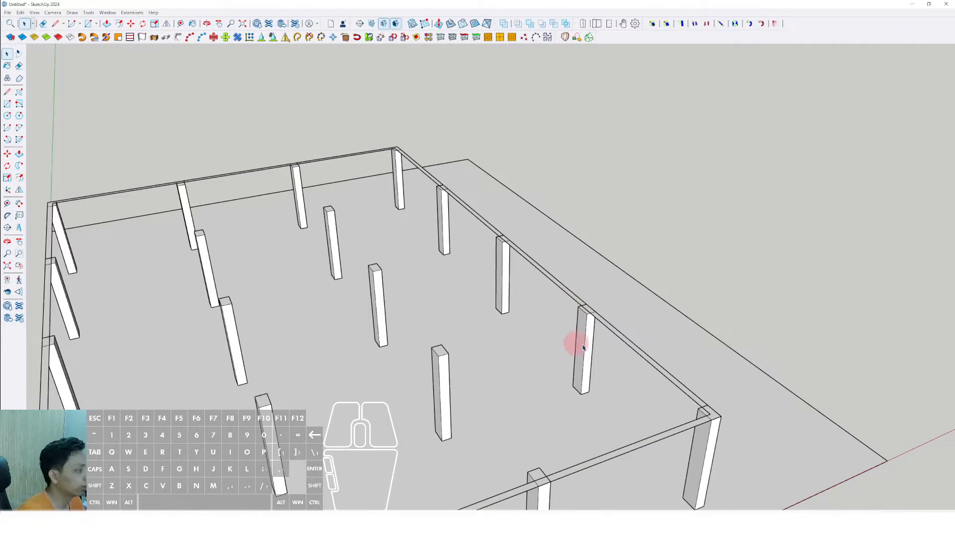
Push/Pull the perimeter strip downward to form a beam around the outer column tops
mouse_move(584, 347)
middle_down()
mouse_move(441, 305)
mouse_move(417, 282)
middle_up()
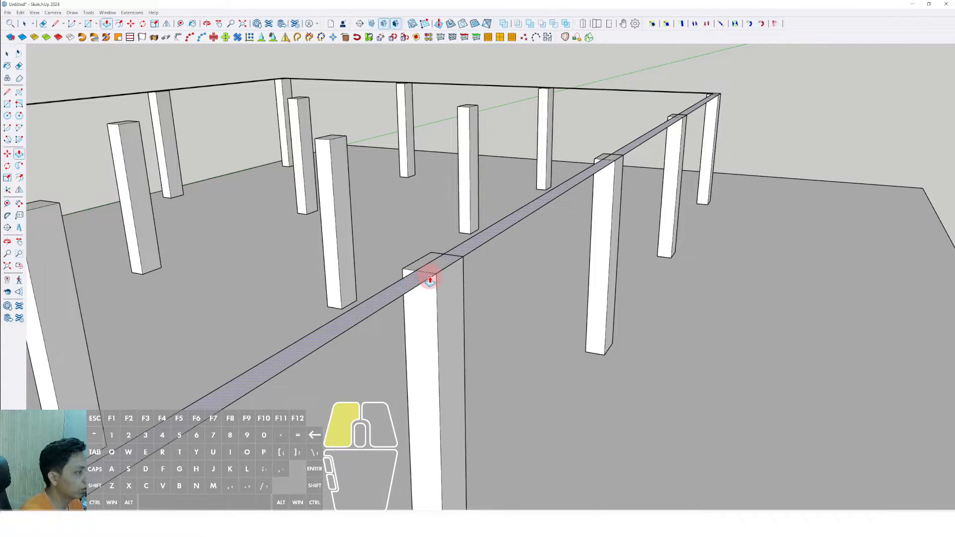
click(430, 280)
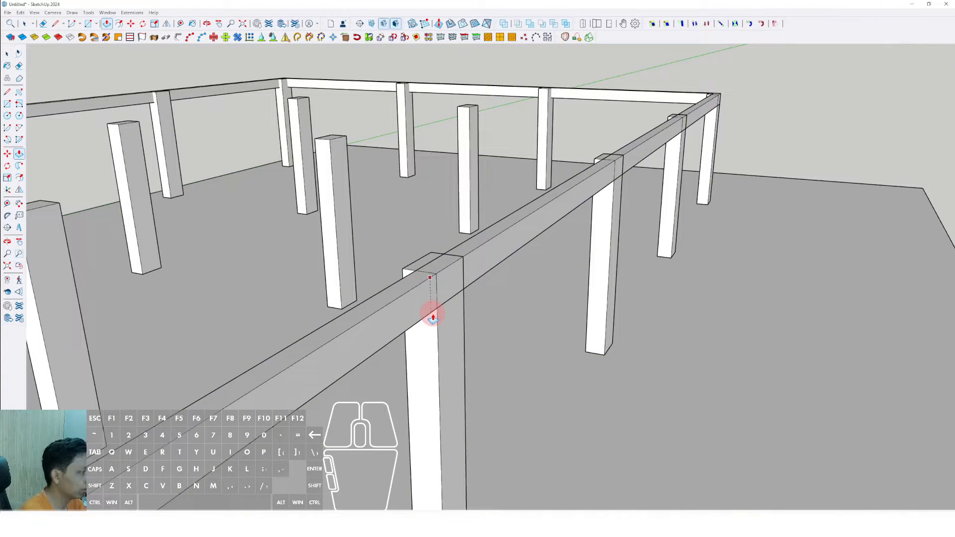
click(432, 318)
scroll(501, 273, down, 5)
scroll(501, 274, up, 4)
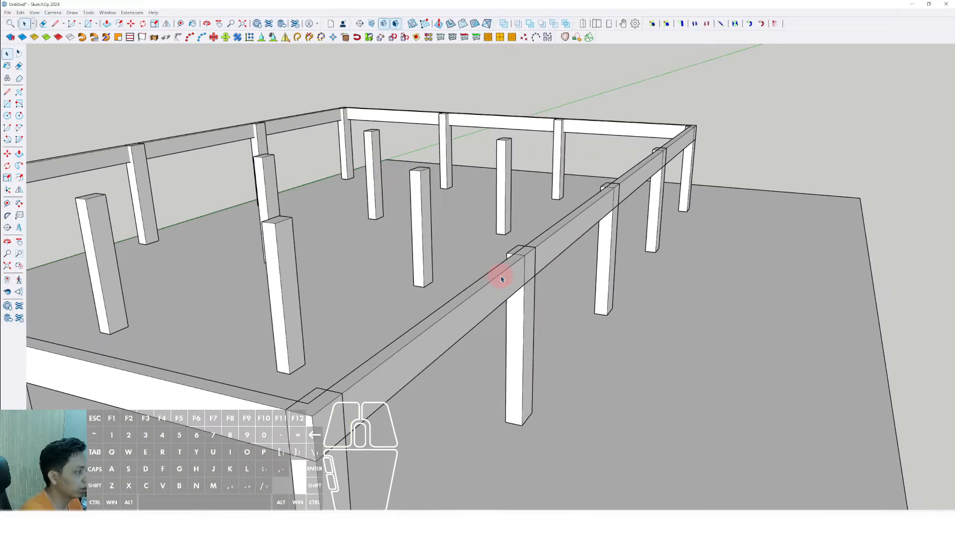
Make the whole perimeter beam a group
right_click(501, 273)
click(534, 348)
scroll(514, 314, down, 5)
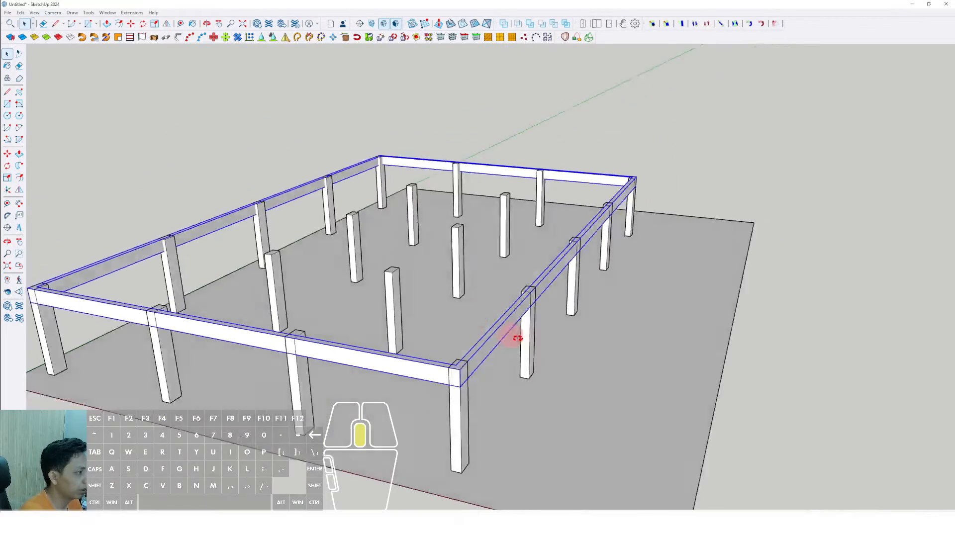
Draw a rectangle on the inner side face of the perimeter beam, spanning the length of that side between the corner columns
middle_drag(514, 330, 580, 342)
scroll(571, 323, up, 8)
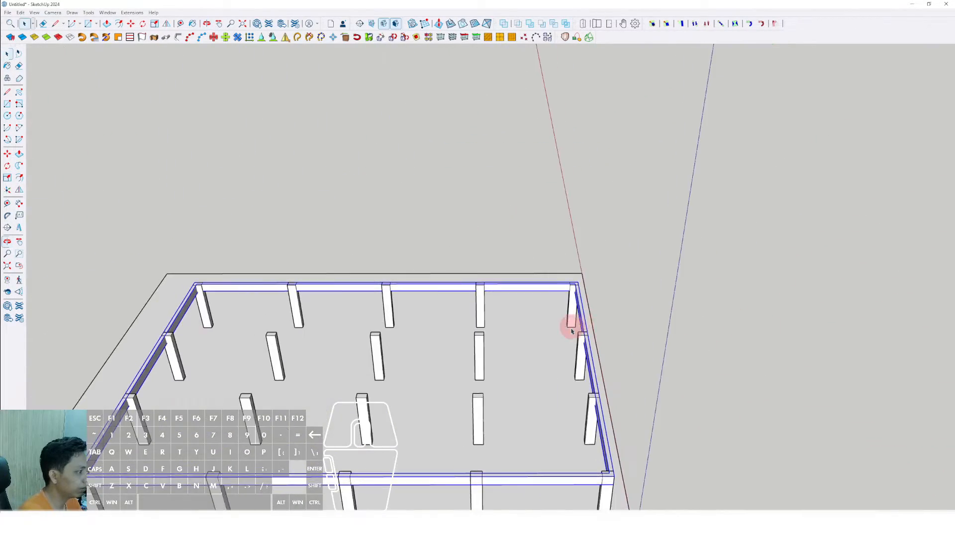
middle_drag(542, 297, 721, 332)
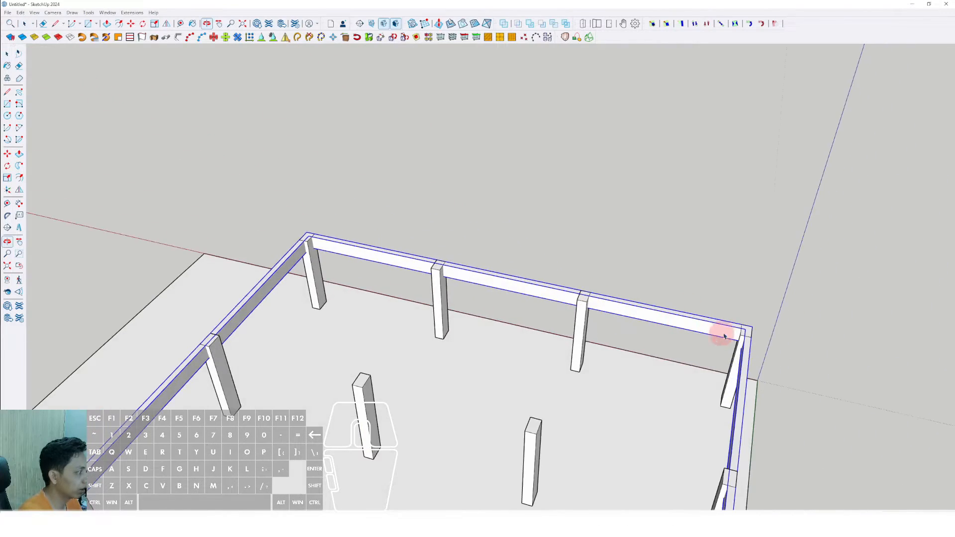
scroll(750, 335, up, 6)
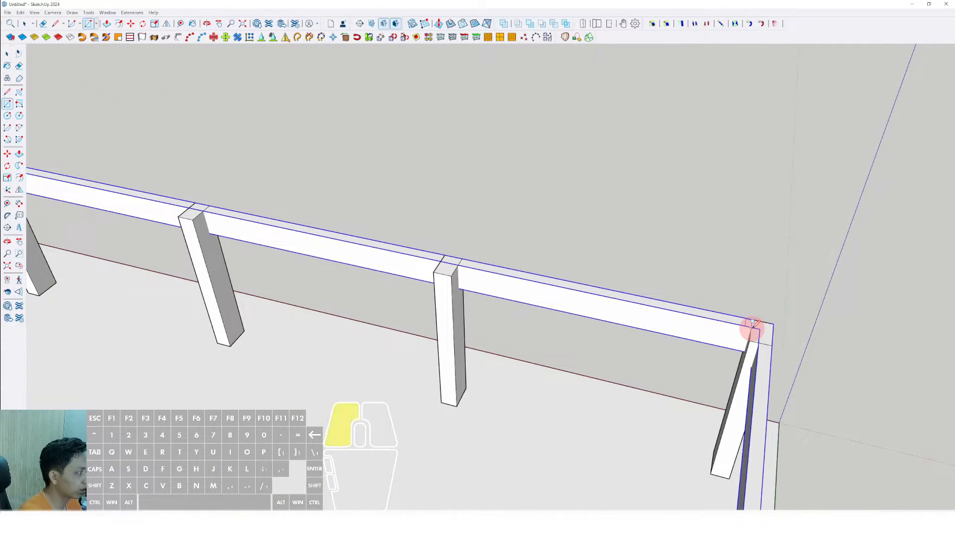
click(752, 328)
scroll(461, 263, down, 3)
shift+middle_drag(461, 264, 418, 256)
scroll(417, 255, up, 5)
scroll(406, 279, up, 3)
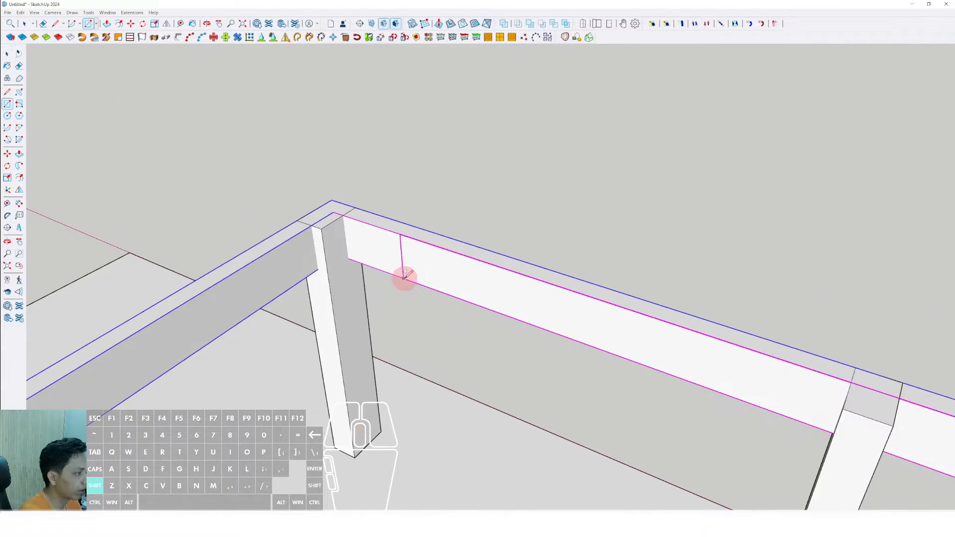
click(351, 242)
Move the rectangle from the perimeter beam to the inner face of the first neighbouring column row
middle_drag(411, 252, 460, 241)
scroll(459, 240, up, 2)
key(m)
click(435, 197)
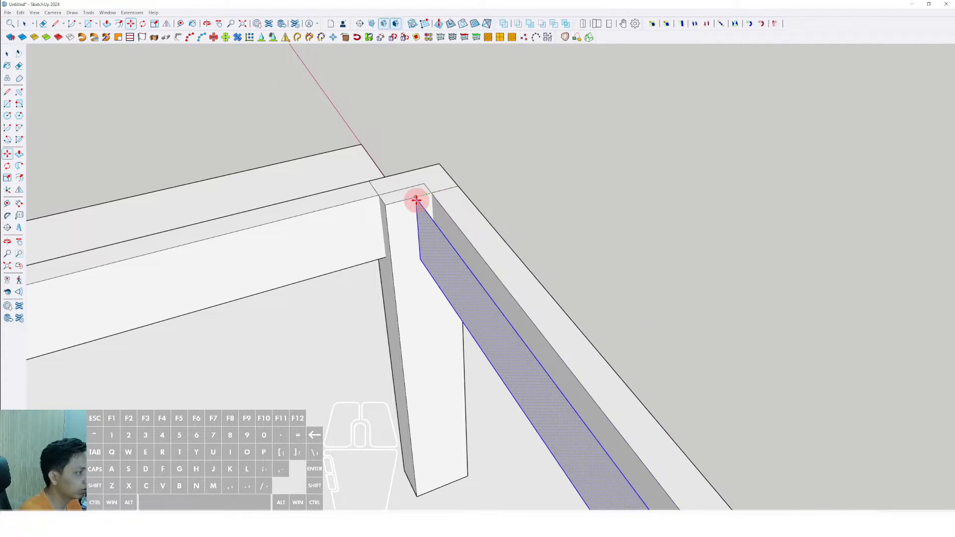
scroll(406, 206, down, 5)
shift+middle_drag(403, 207, 556, 177)
scroll(283, 241, up, 4)
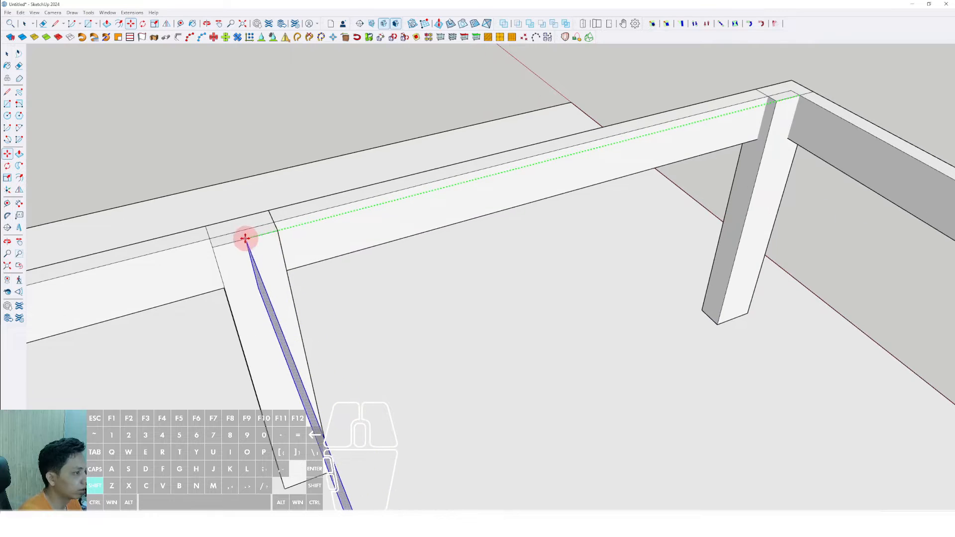
click(243, 240)
Push/Pull the moved face into a solid crosswise beam and make it a group
scroll(239, 245, up, 2)
key(space)
middle_drag(233, 252, 396, 266)
scroll(366, 262, up, 2)
click(398, 255)
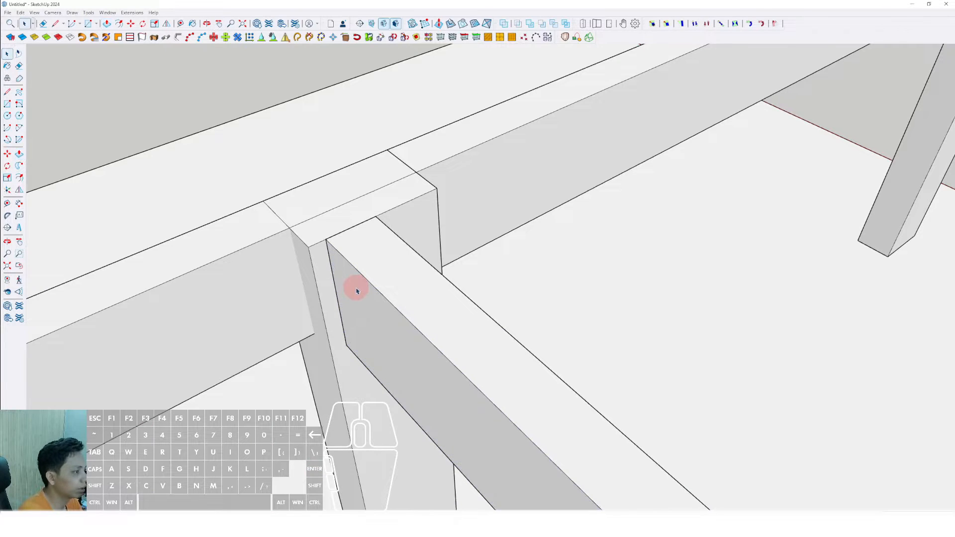
right_click(403, 256)
click(423, 313)
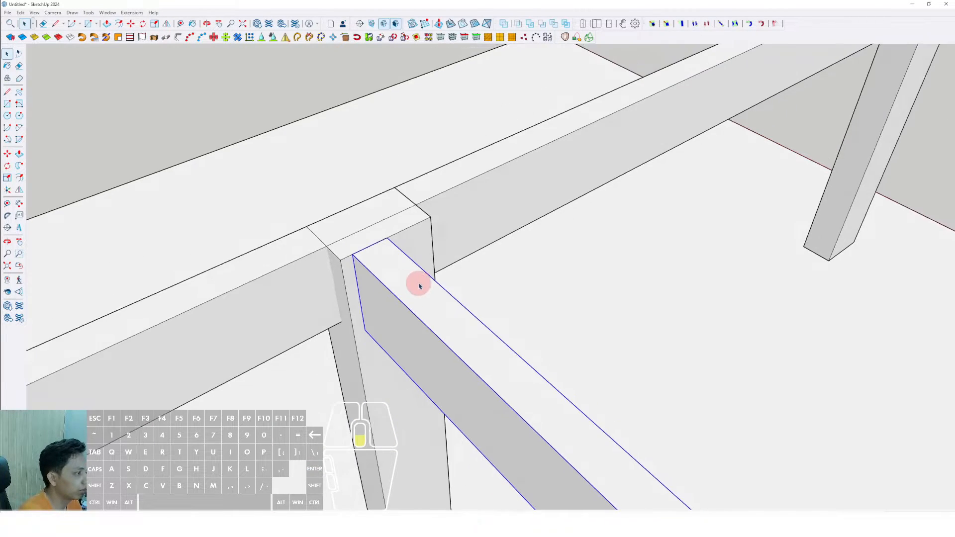
Move the crosswise beam by the midpoint of its end edge to the midpoint of the column's edge
middle_drag(378, 222, 403, 222)
click(390, 219)
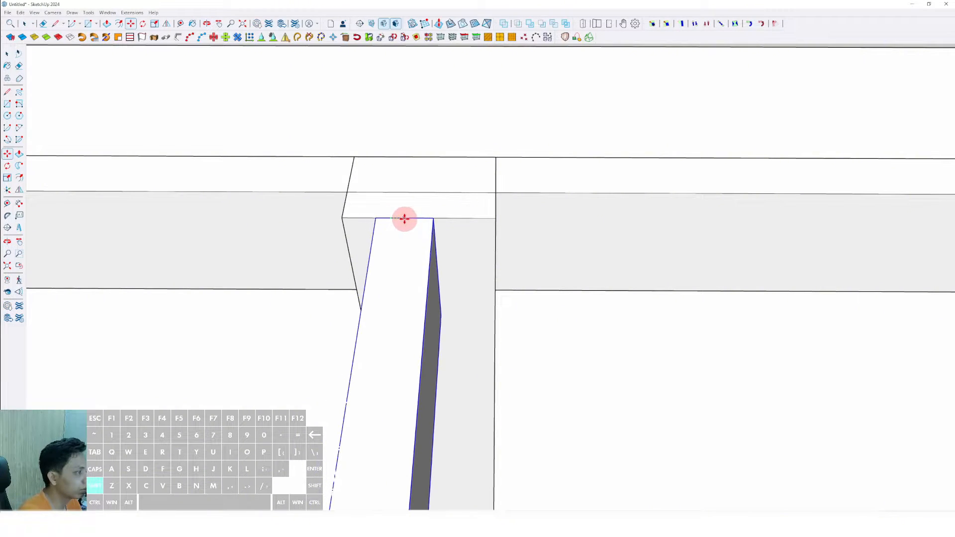
key(shift)
scroll(427, 226, down, 8)
key(space)
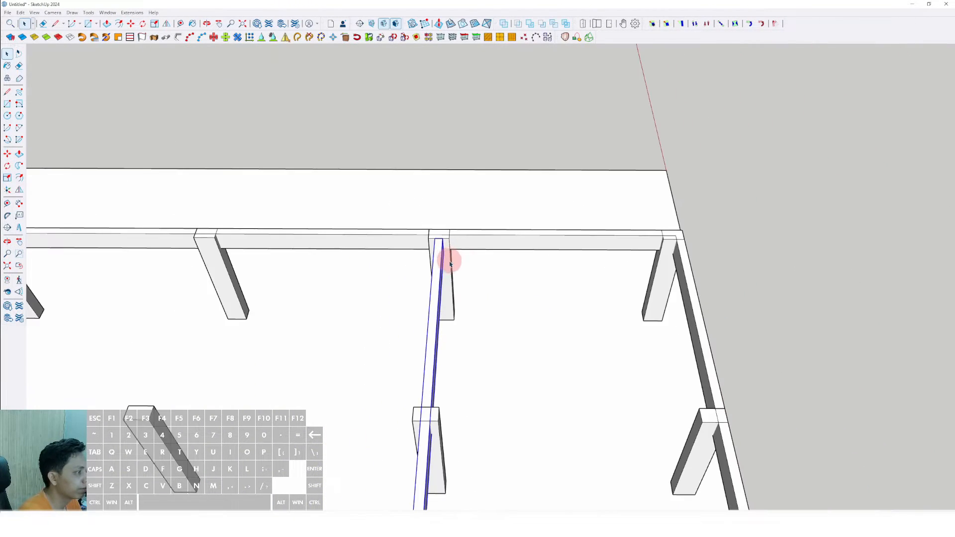
Convert the centred crosswise beam into a component
middle_drag(450, 260, 432, 244)
right_click(476, 262)
click(505, 322)
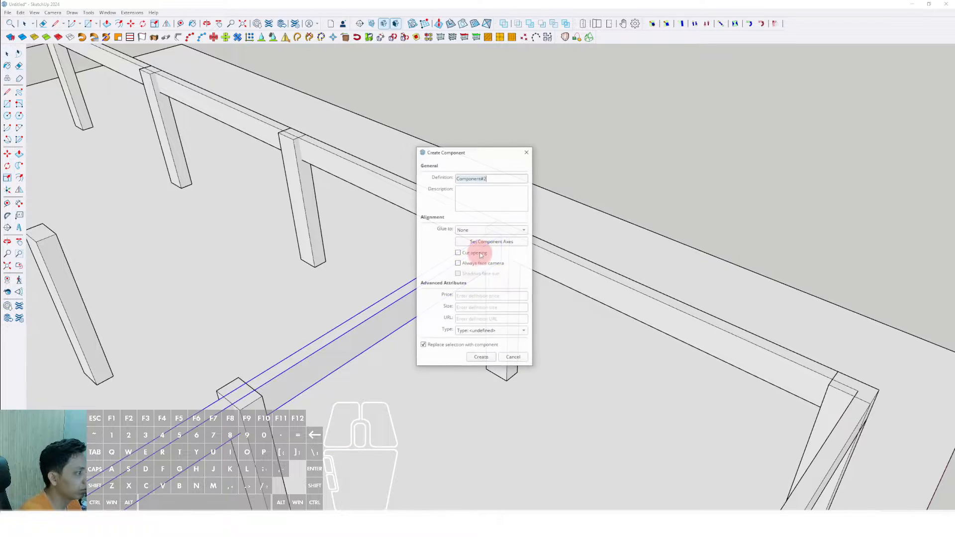
click(481, 357)
Copy the crosswise beam component from the first interior column row to the second, using matching column corners as reference
scroll(477, 241, up, 6)
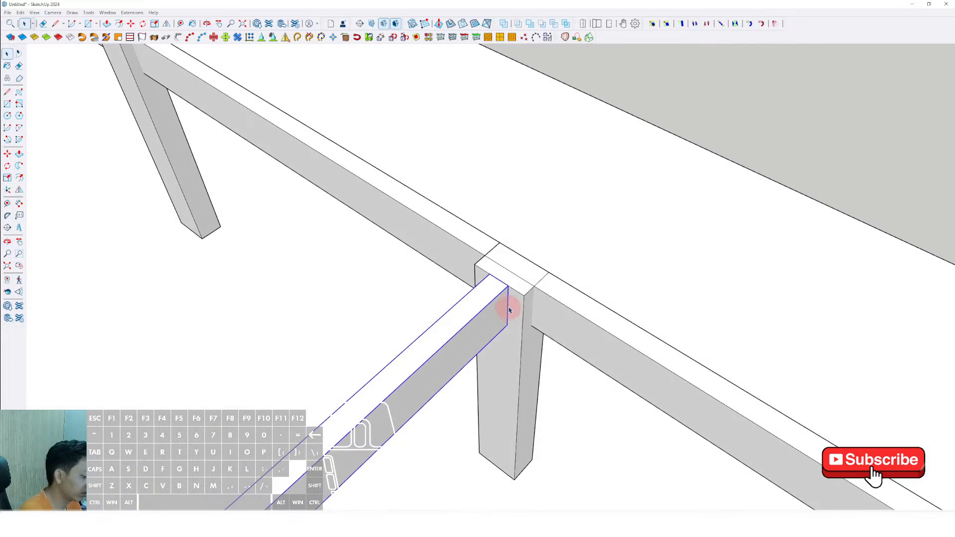
click(525, 296)
shift+scroll(506, 288, down, 3)
shift+middle_drag(506, 288, 633, 357)
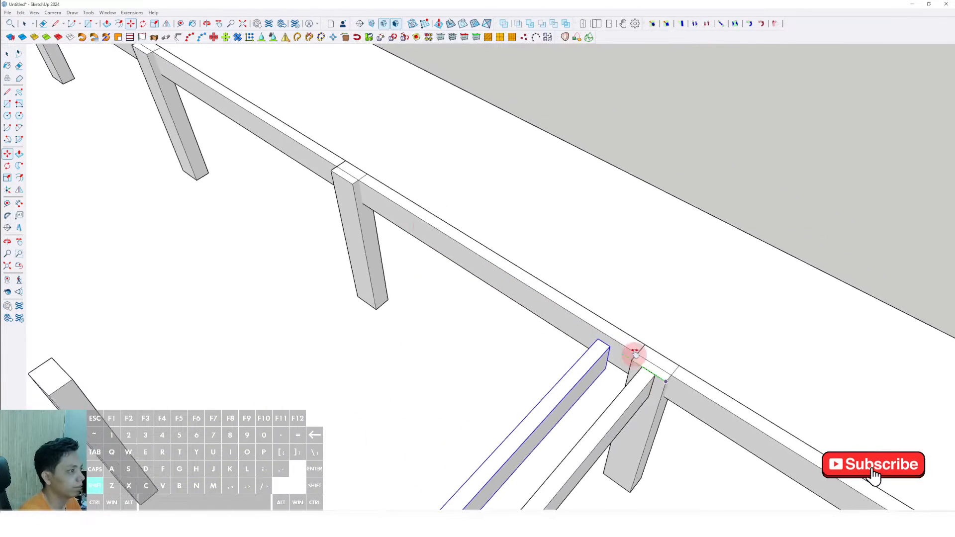
shift+scroll(355, 186, up, 3)
click(357, 184)
Copy the crosswise beam again from the second interior column row to the third
key(ctrl)
scroll(380, 201, down, 3)
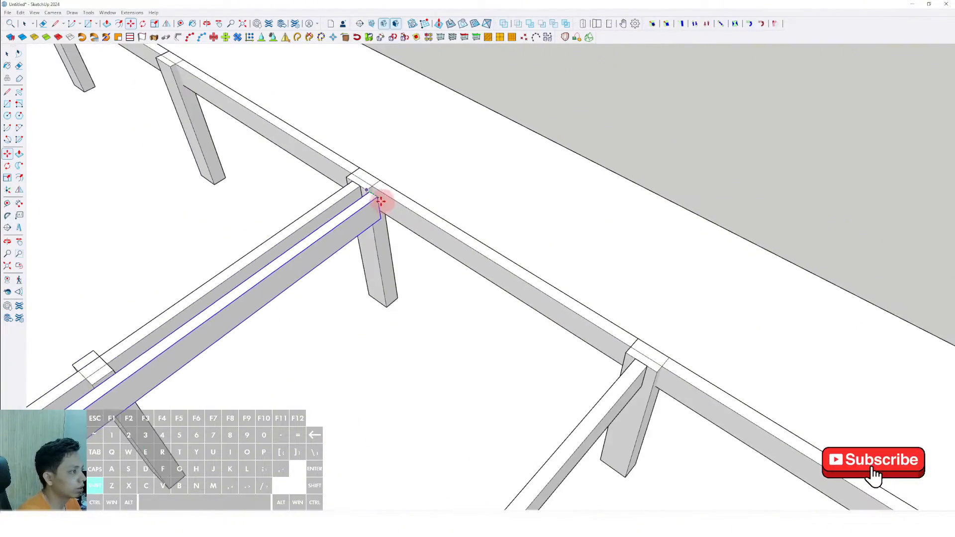
shift+middle_drag(379, 203, 677, 318)
shift+scroll(460, 206, up, 3)
click(436, 168)
scroll(435, 175, down, 5)
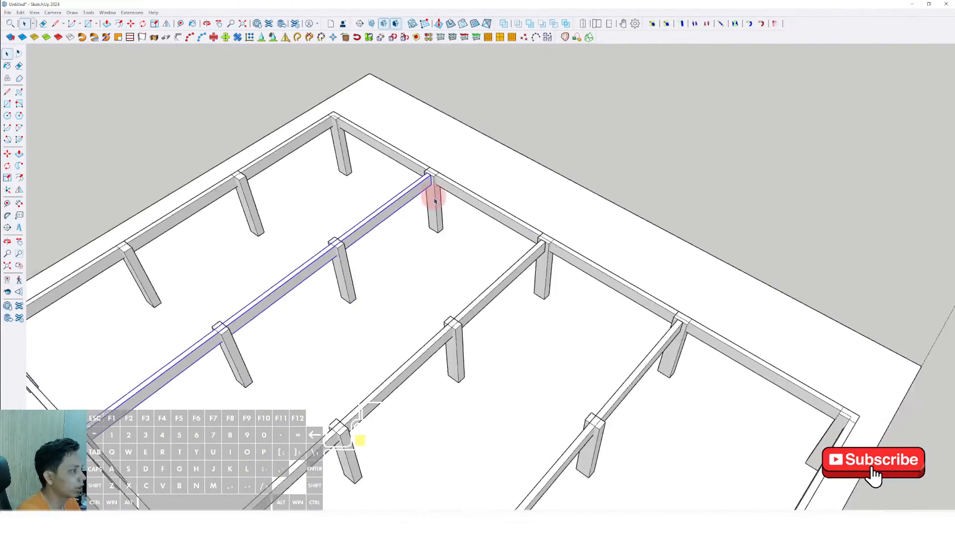
Rotate a copy of one crosswise beam 90 degrees about the centre of an interior column's top
middle_drag(434, 197, 305, 301)
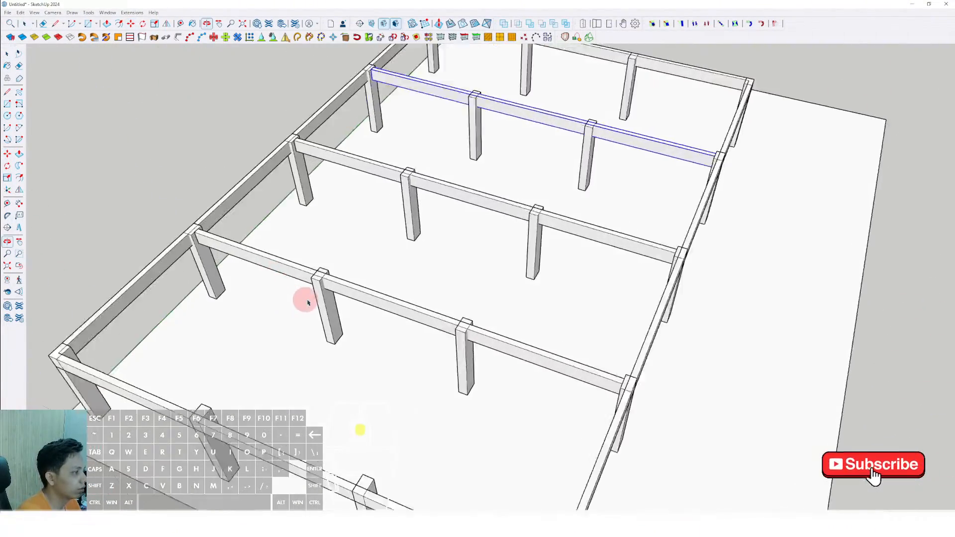
scroll(358, 277, up, 5)
middle_drag(377, 326, 340, 309)
scroll(349, 303, up, 2)
key(q)
click(7, 166)
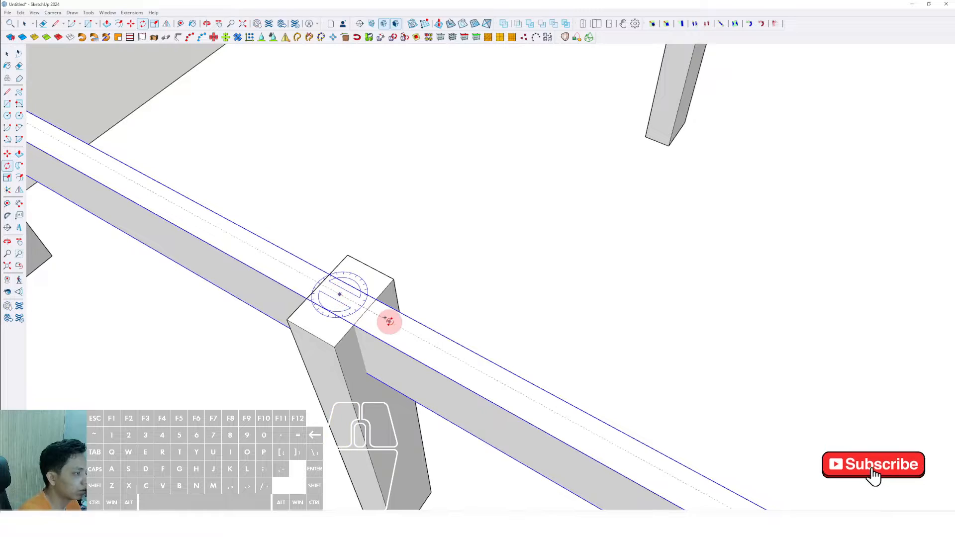
click(389, 322)
text(90)
key(Return)
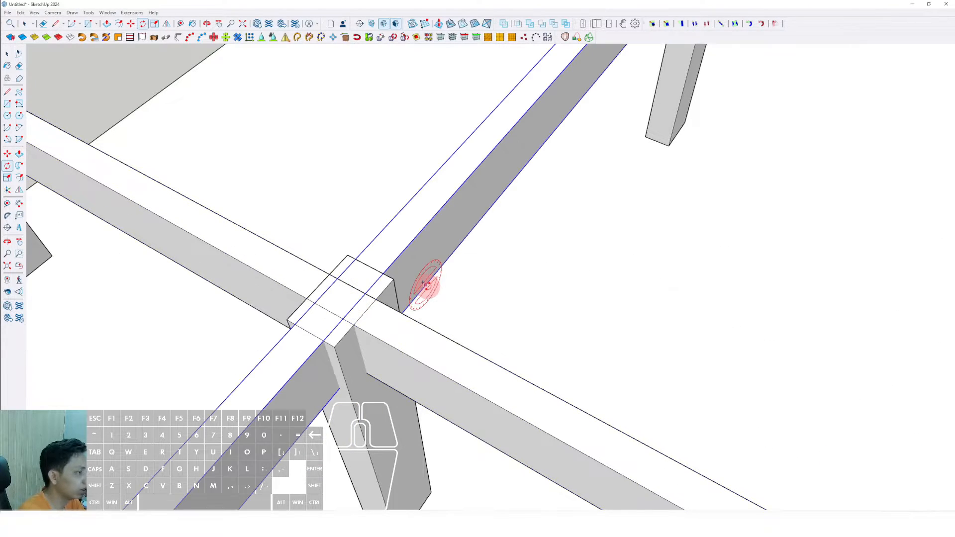
Try to move the rotated beam by its end midpoint to the midpoint of the outer column's edge
scroll(424, 290, down, 5)
middle_drag(444, 273, 415, 335)
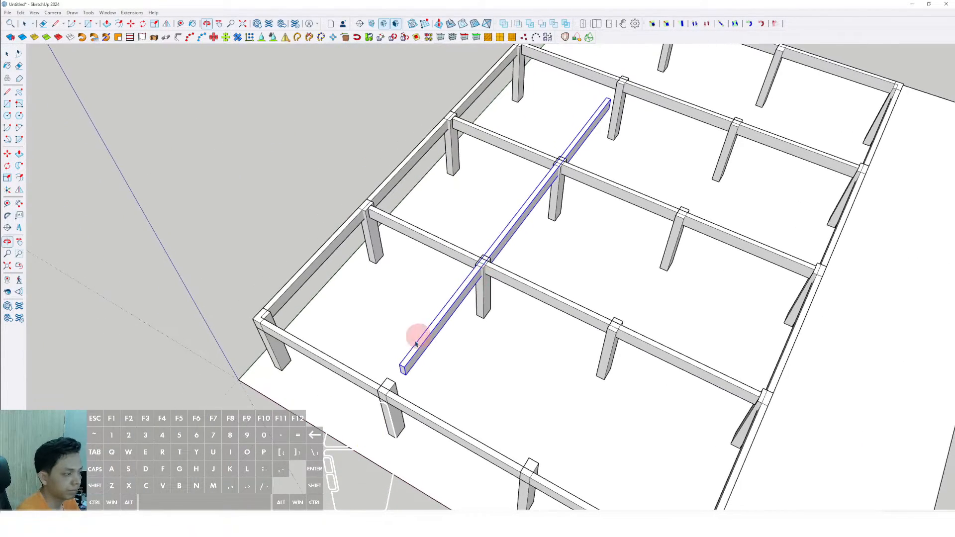
scroll(407, 369, up, 4)
scroll(407, 369, up, 4)
key(m)
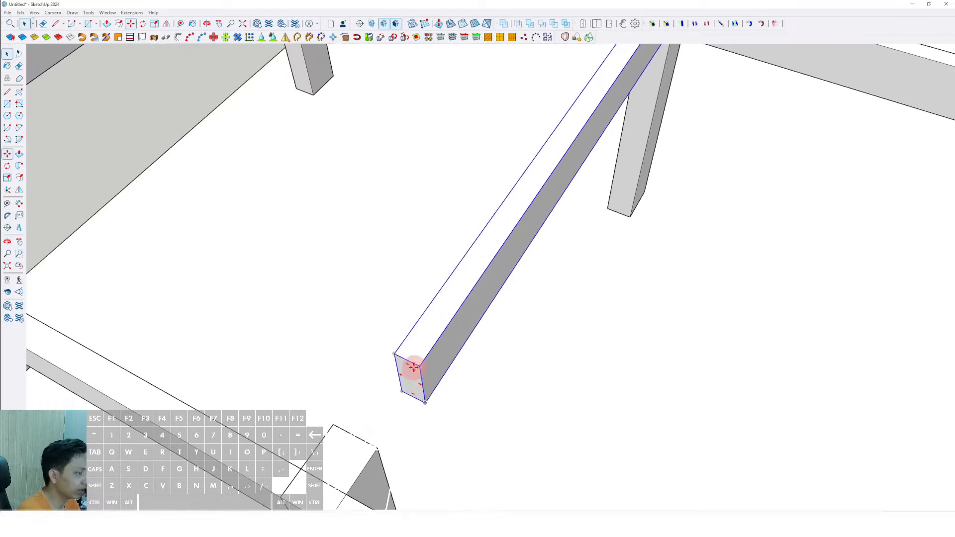
click(409, 360)
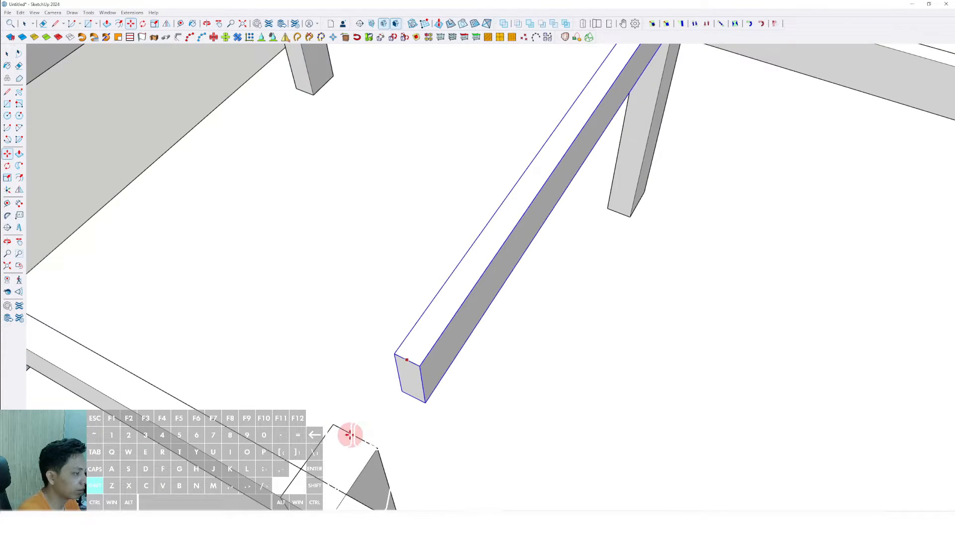
shift+scroll(350, 434, up, 1)
shift+scroll(353, 435, up, 2)
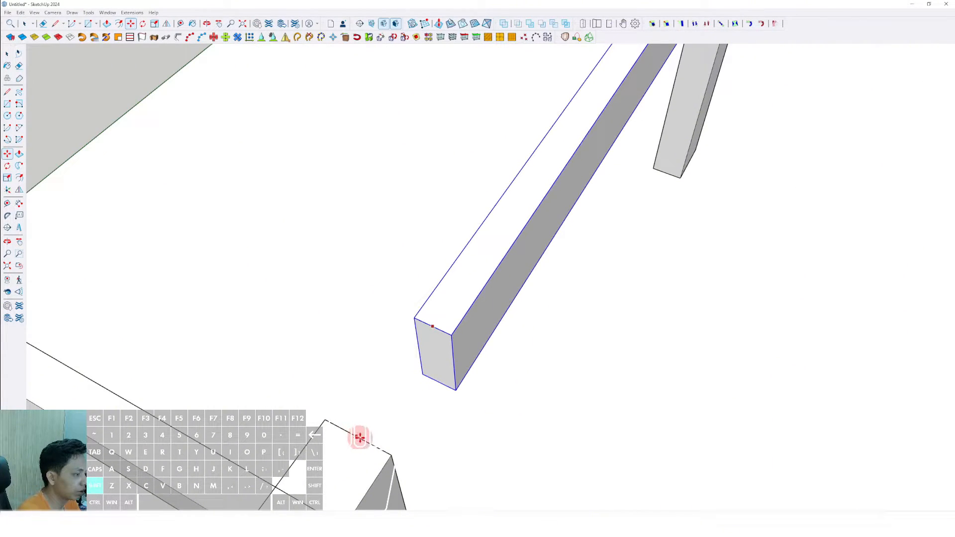
key(space)
scroll(427, 362, down, 5)
right_click(432, 352)
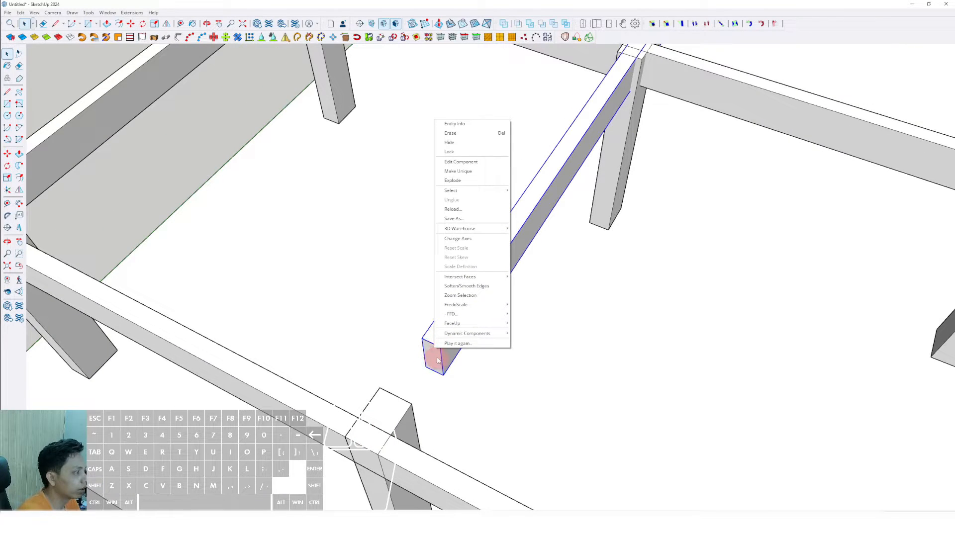
click(438, 359)
scroll(435, 356, down, 6)
scroll(434, 358, up, 5)
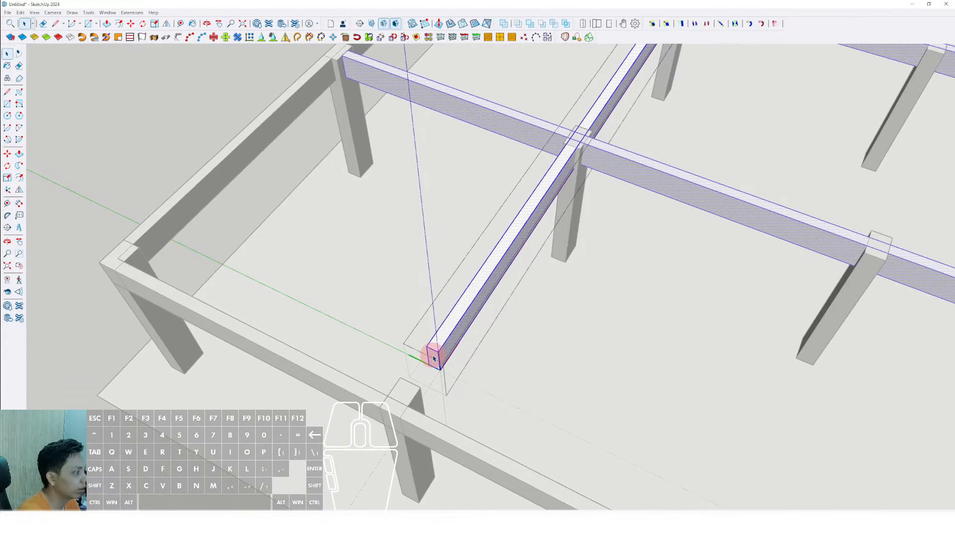
scroll(434, 358, down, 2)
click(505, 396)
Make the rotated beam a unique component and Push/Pull its near end face to the outer column
scroll(442, 340, up, 3)
click(455, 340)
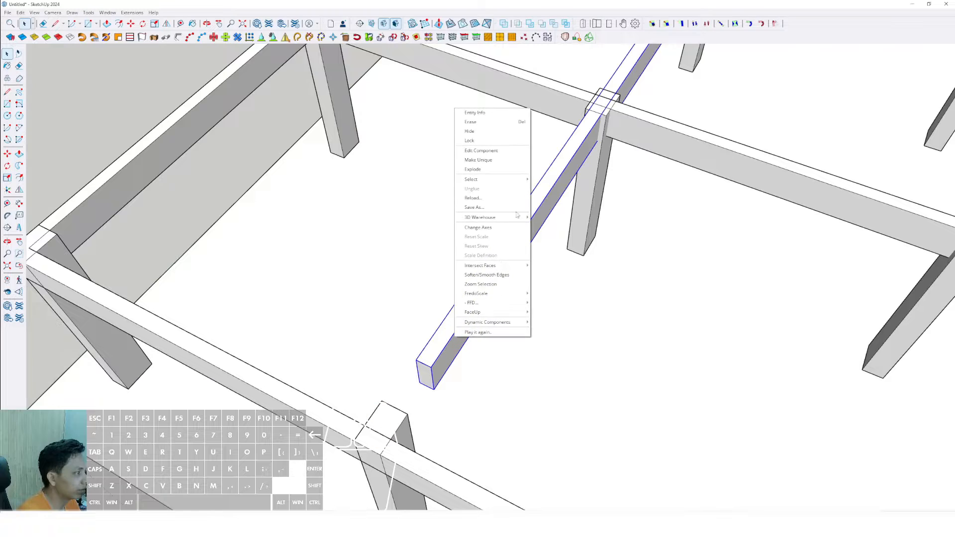
click(488, 163)
scroll(426, 371, up, 4)
triple_click(426, 371)
key(p)
click(428, 340)
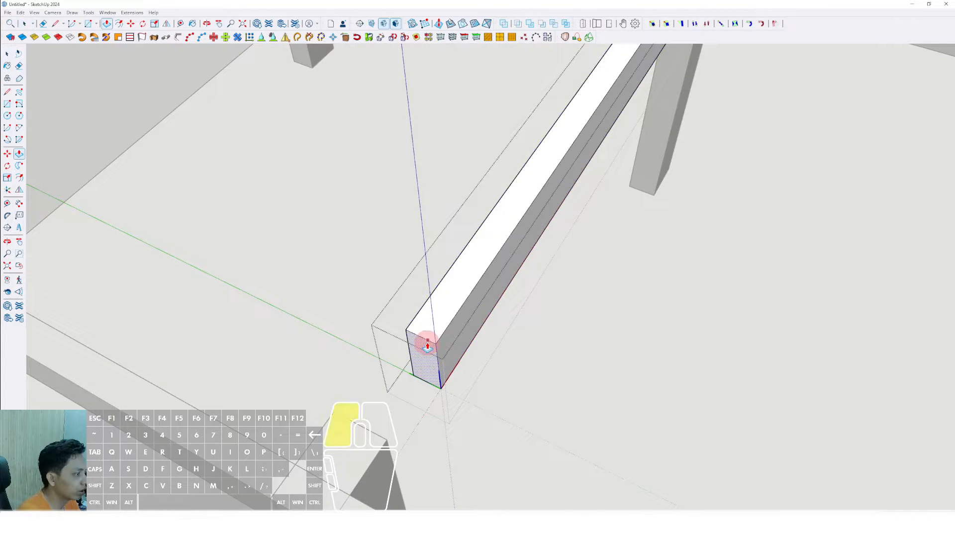
key(space)
Push/Pull the opposite end of the rotated beam to the outer column there and close the component
scroll(384, 440, down, 6)
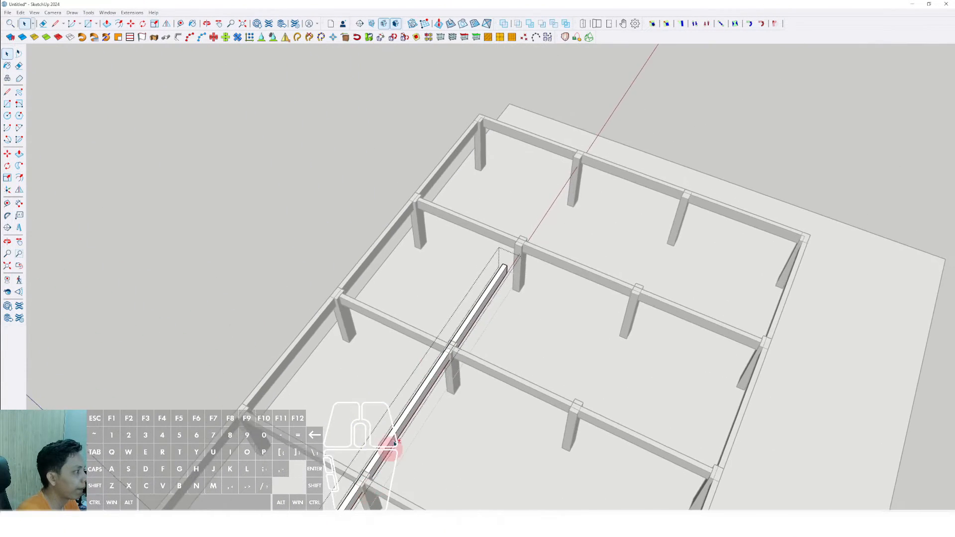
scroll(497, 215, up, 4)
scroll(578, 180, down, 2)
scroll(596, 157, up, 3)
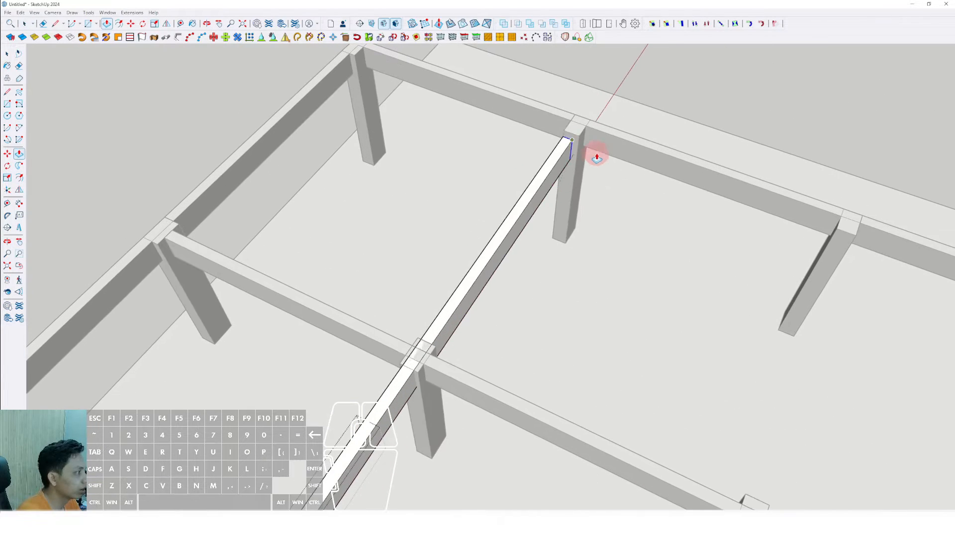
key(space)
scroll(575, 161, up, 3)
click(682, 120)
Align the lengthwise beam's end with the centre of the outer column's top, using a temporary reference line
mouse_move(555, 187)
shift+middle_down()
mouse_move(524, 236)
mouse_move(390, 241)
mouse_move(431, 259)
mouse_move(422, 231)
mouse_move(488, 286)
mouse_move(504, 342)
mouse_move(486, 320)
shift+middle_up()
scroll(682, 119, down, 4)
scroll(430, 259, up, 3)
scroll(516, 271, up, 2)
key(l)
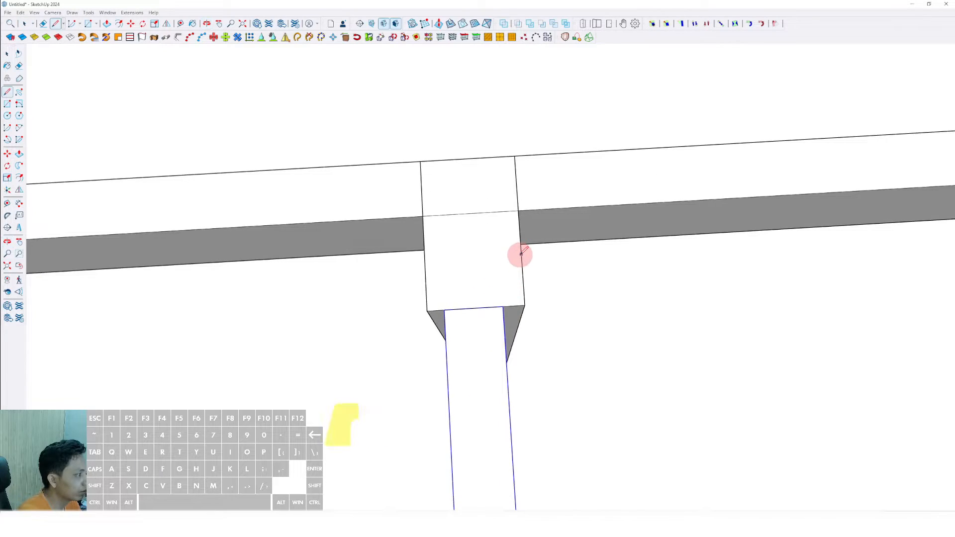
key(space)
mouse_move(467, 274)
middle_down()
mouse_move(461, 337)
mouse_move(471, 284)
mouse_move(462, 273)
middle_up()
scroll(471, 362, up, 1)
scroll(462, 273, up, 4)
key(m)
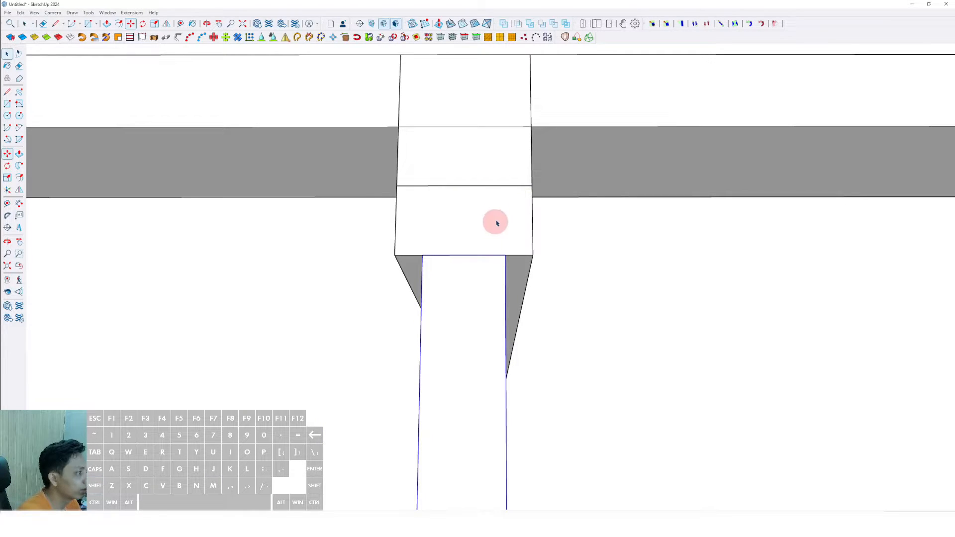
Copy the lengthwise beam to the other interior column line
middle_drag(489, 188, 402, 239)
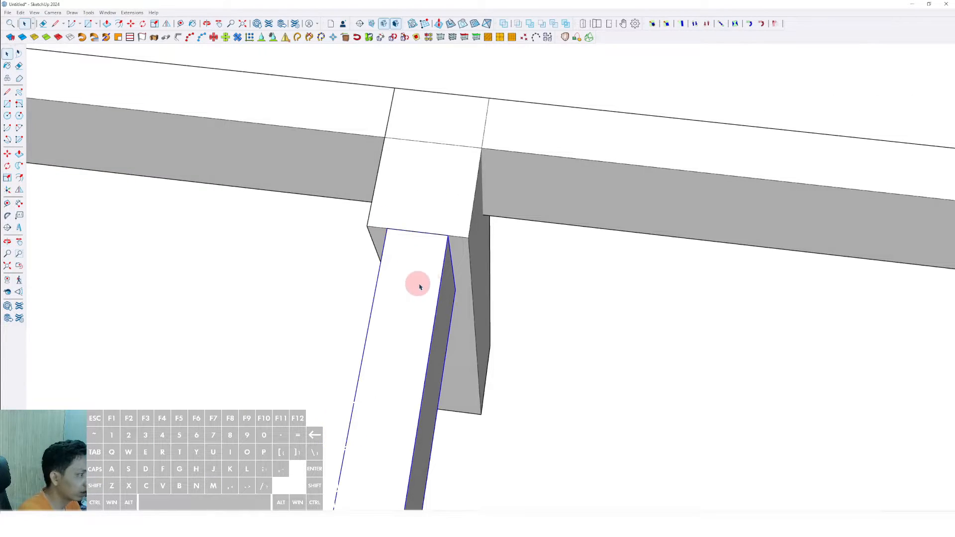
middle_drag(420, 287, 409, 267)
shift+scroll(536, 267, down, 7)
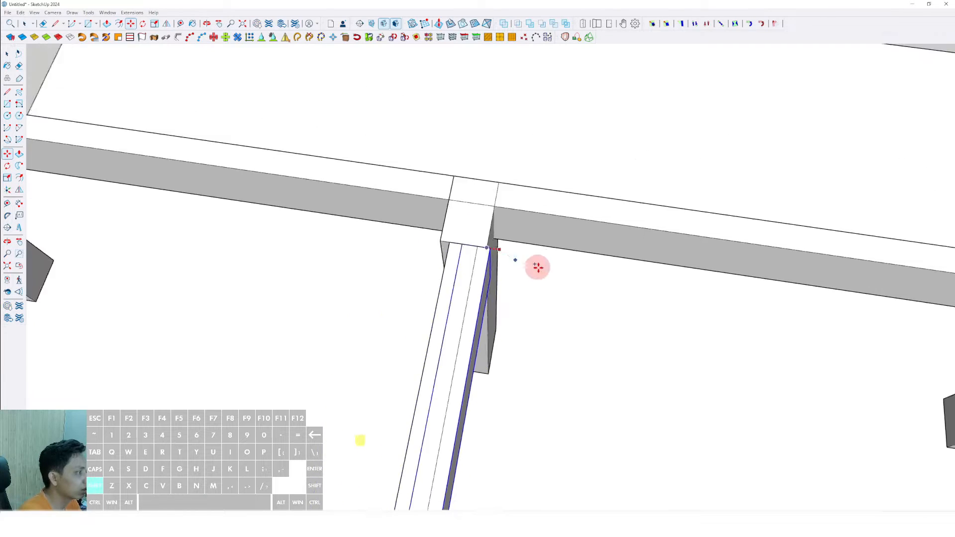
shift+middle_drag(644, 303, 286, 253)
scroll(452, 262, down, 10)
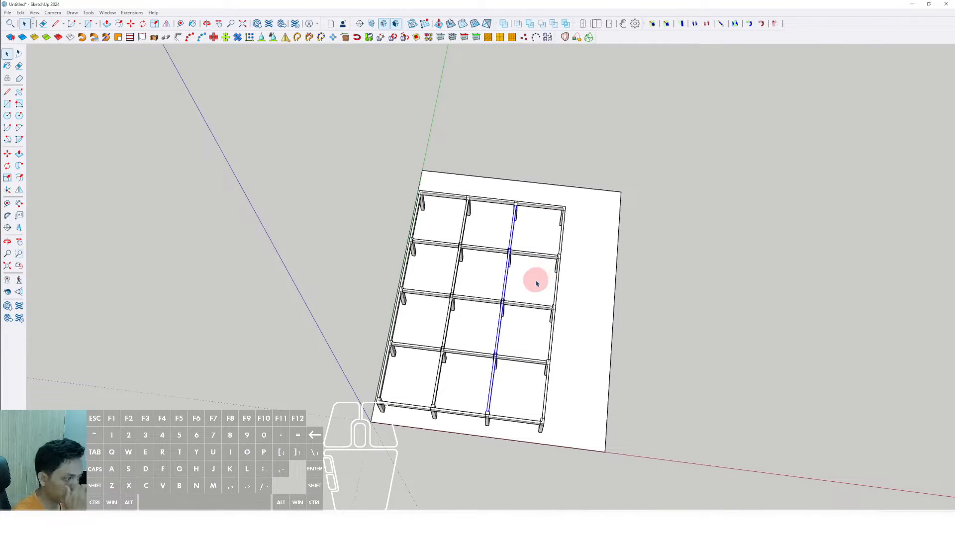
Draw a rectangle across the top of the frame between diagonally opposite corner columns
scroll(499, 388, up, 10)
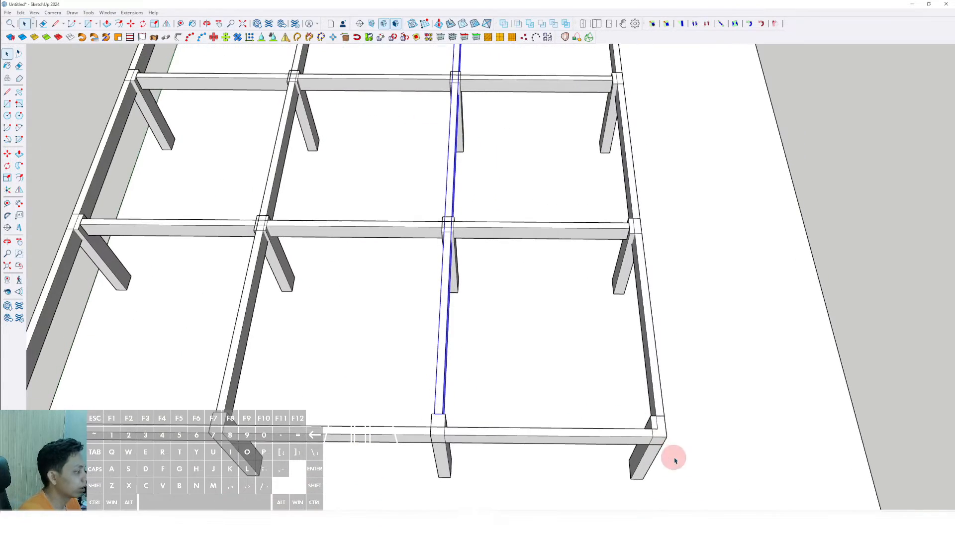
scroll(668, 435, down, 6)
scroll(396, 171, up, 6)
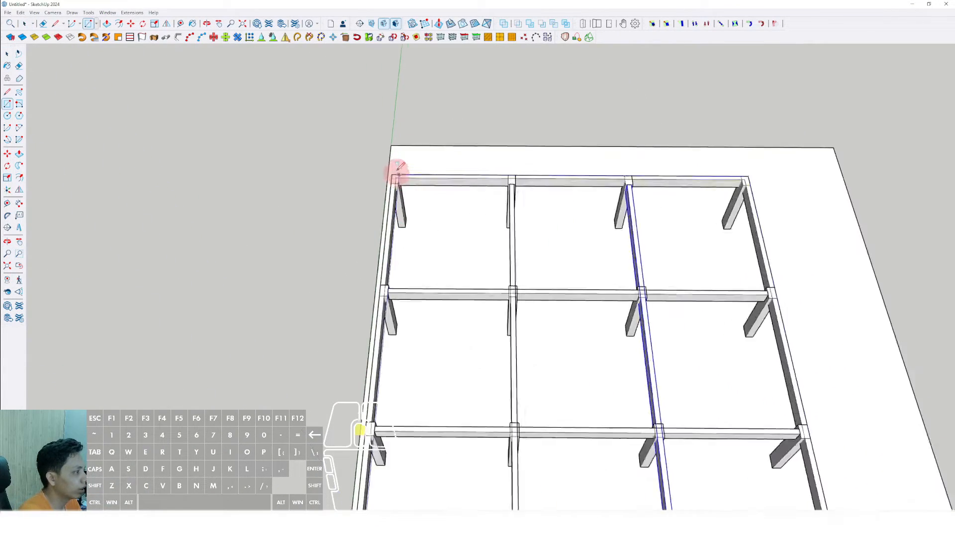
click(389, 183)
key(space)
Scale the rectangular surface out to the outer edges of the perimeter beams
scroll(398, 202, up, 2)
click(422, 211)
middle_drag(437, 313, 493, 299)
scroll(477, 265, up, 2)
key(s)
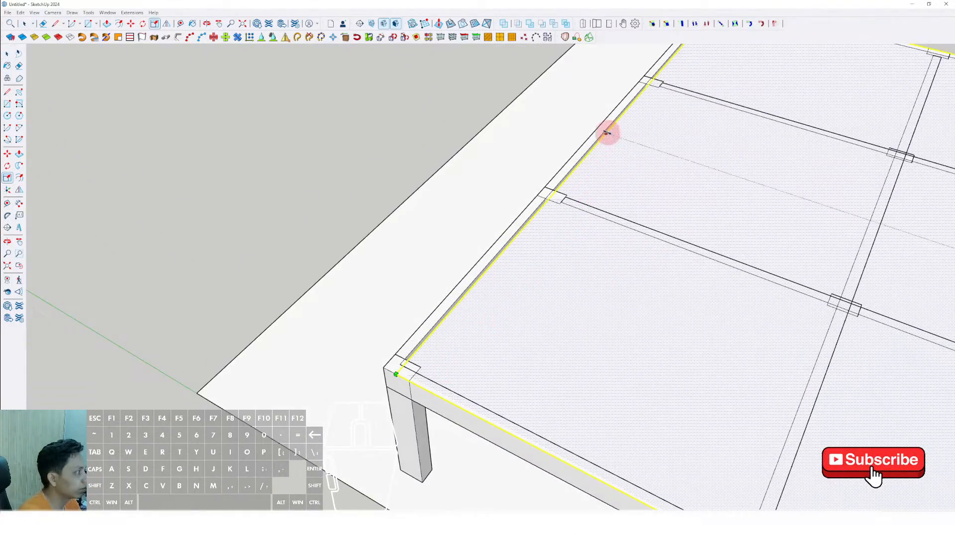
key(space)
Push/Pull the surface into a thin floor slab over the beams and group it
scroll(545, 232, down, 5)
middle_drag(538, 256, 518, 220)
key(v)
drag(519, 237, 525, 247)
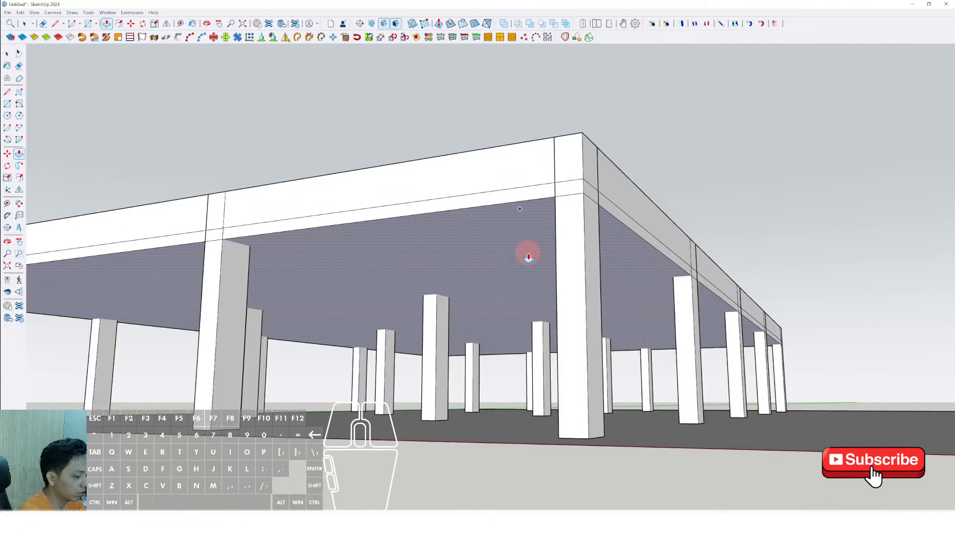
key(Escape)
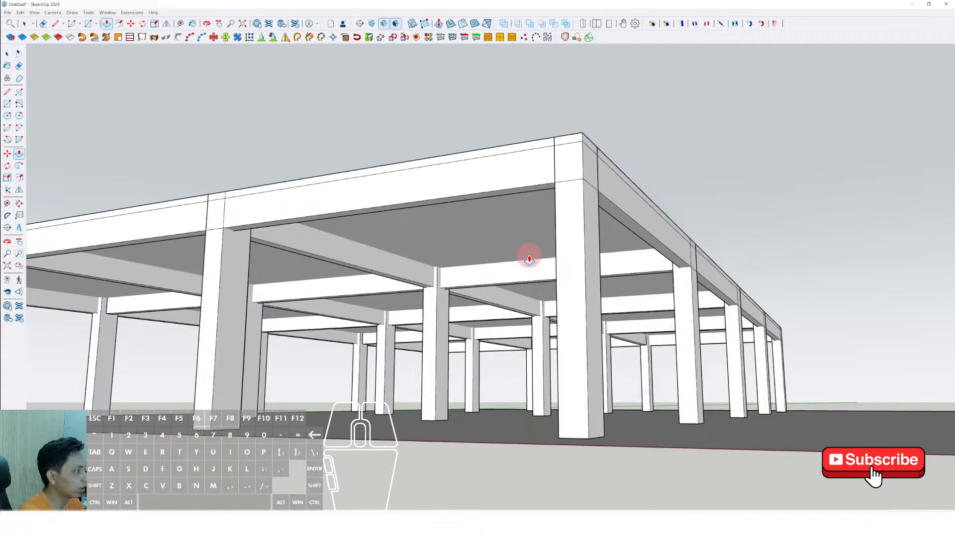
middle_drag(547, 208, 530, 334)
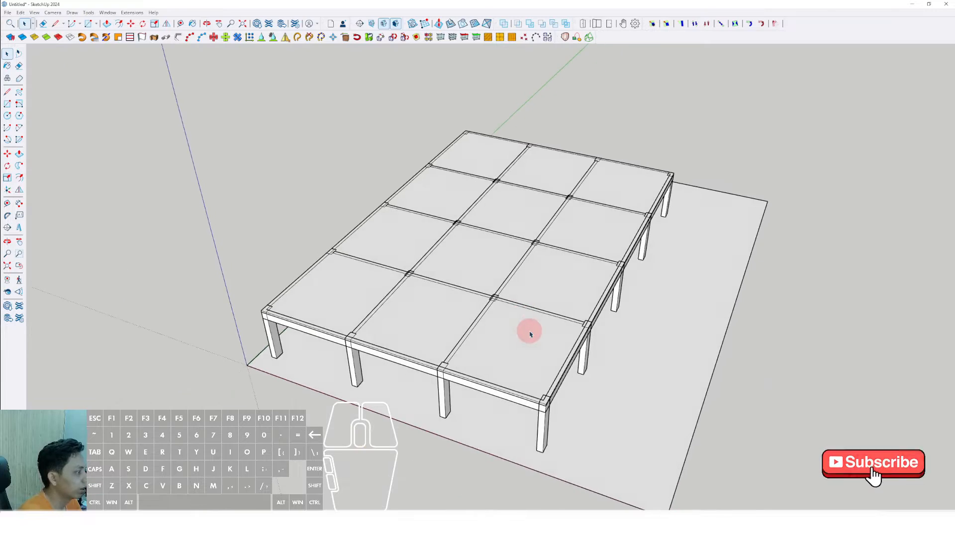
right_click(534, 326)
click(556, 393)
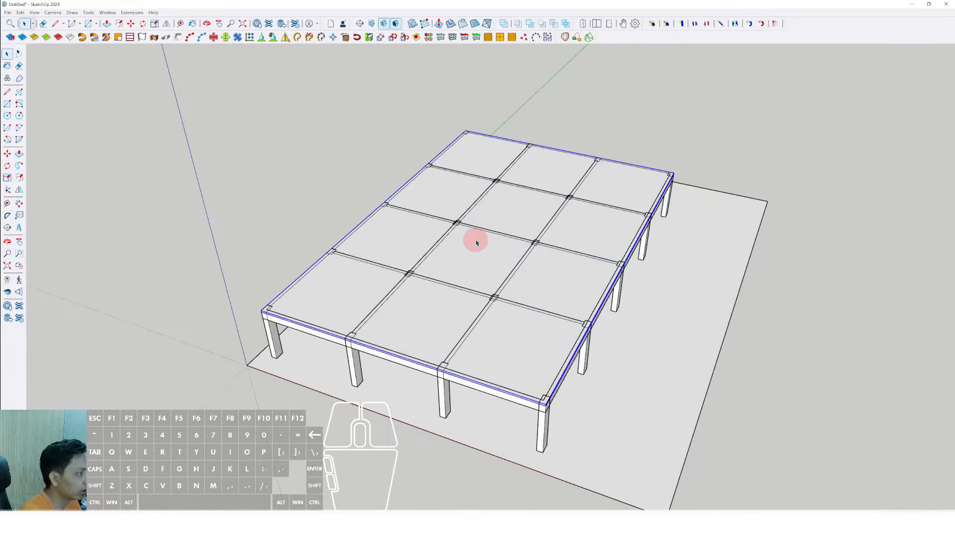
Examine the floor slab over the frame from several sides
middle_drag(473, 239, 439, 303)
scroll(333, 214, up, 5)
middle_drag(333, 213, 572, 188)
scroll(402, 260, down, 3)
scroll(397, 289, up, 4)
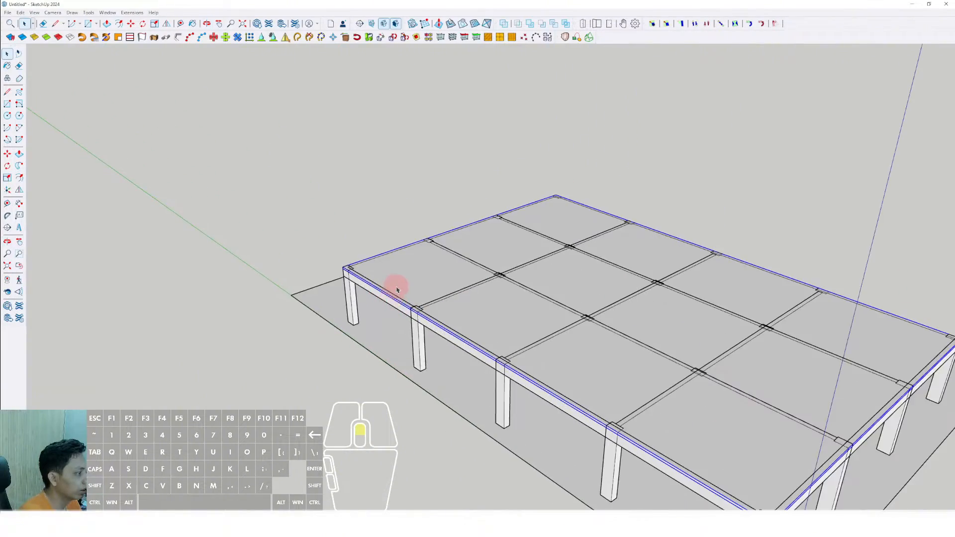
scroll(397, 290, down, 3)
middle_drag(411, 324, 319, 309)
scroll(469, 300, down, 3)
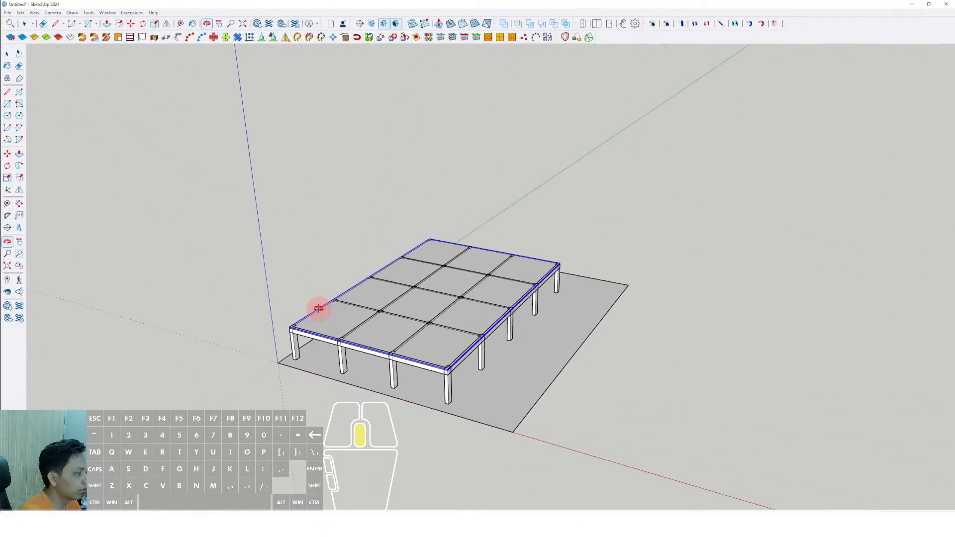
scroll(318, 308, up, 6)
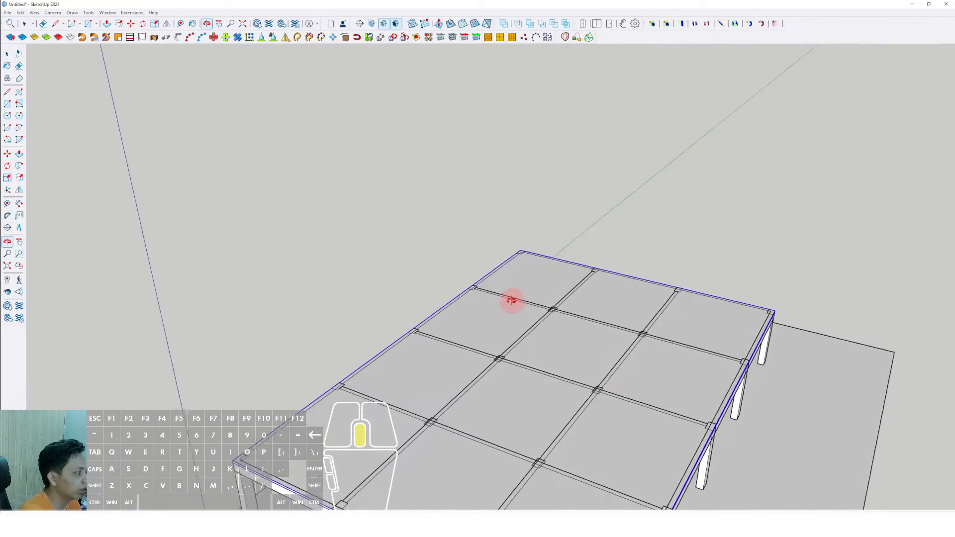
Open the slab group and draw a rectangle over the corner bay, fitted between the surrounding beams
middle_drag(512, 300, 595, 373)
scroll(484, 248, up, 3)
shift+middle_drag(484, 247, 463, 312)
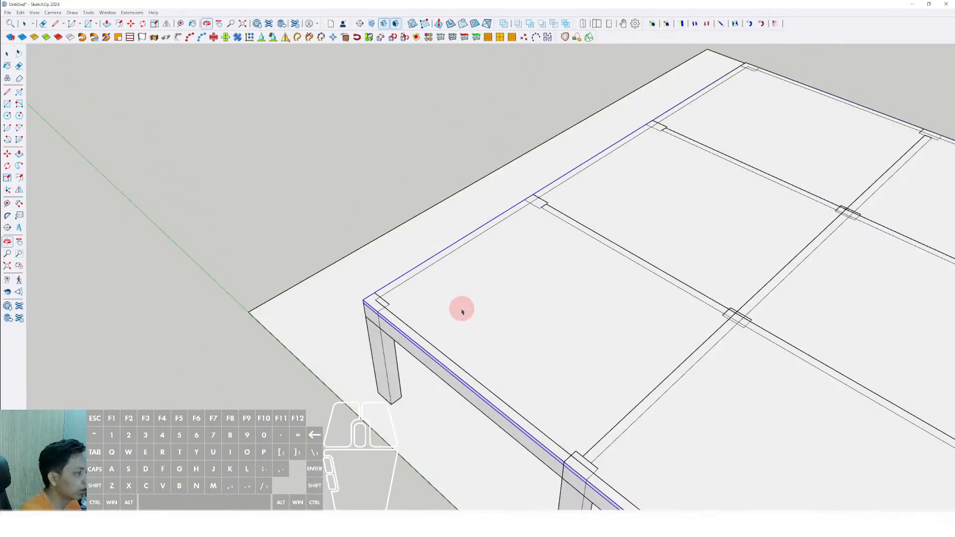
click(442, 307)
middle_drag(364, 297, 642, 338)
scroll(632, 328, up, 2)
scroll(650, 328, up, 1)
click(637, 314)
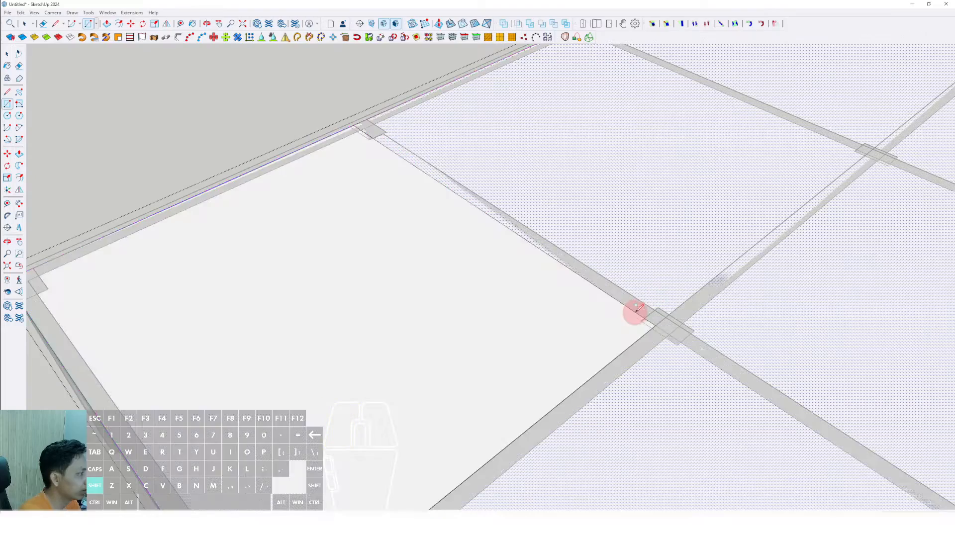
key(space)
Push/Pull the corner bay rectangle through the slab to cut an opening, and close the slab group
scroll(590, 309, down, 3)
middle_drag(527, 307, 445, 309)
key(p)
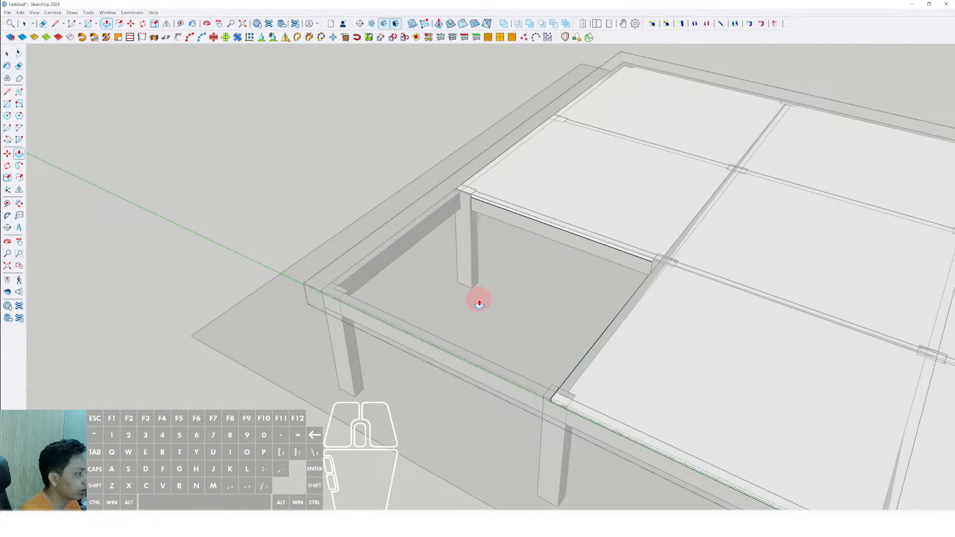
scroll(479, 302, down, 5)
mouse_move(378, 237)
middle_down()
mouse_move(437, 262)
mouse_move(605, 263)
mouse_move(369, 234)
middle_up()
Copy the slab together with all its beams straight up along the blue axis to form the second floor level
middle_drag(758, 302, 533, 337)
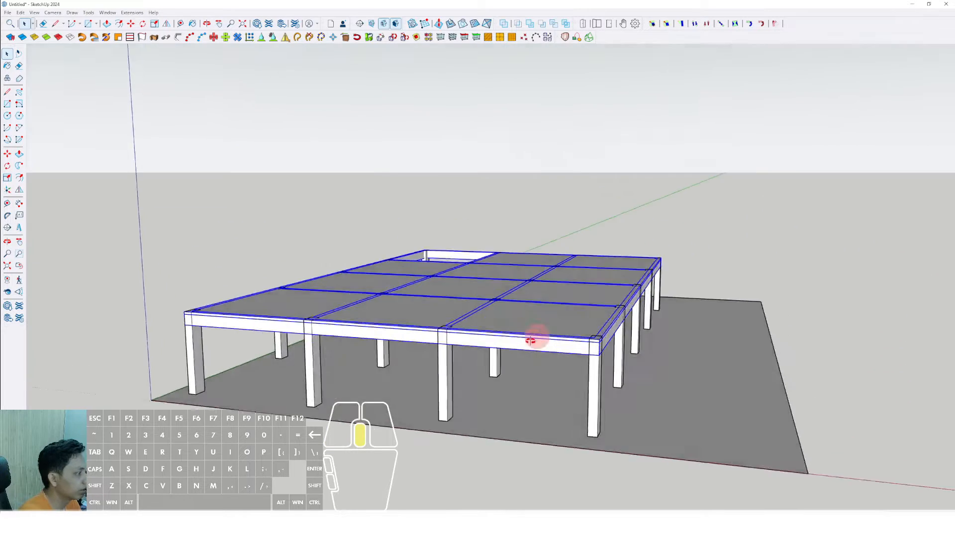
scroll(505, 343, up, 5)
scroll(481, 342, down, 2)
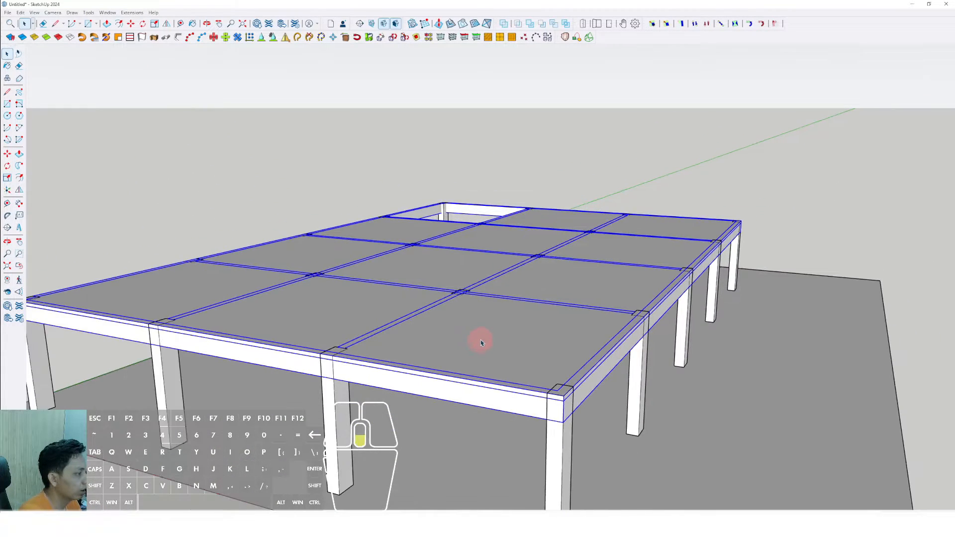
scroll(477, 356, up, 1)
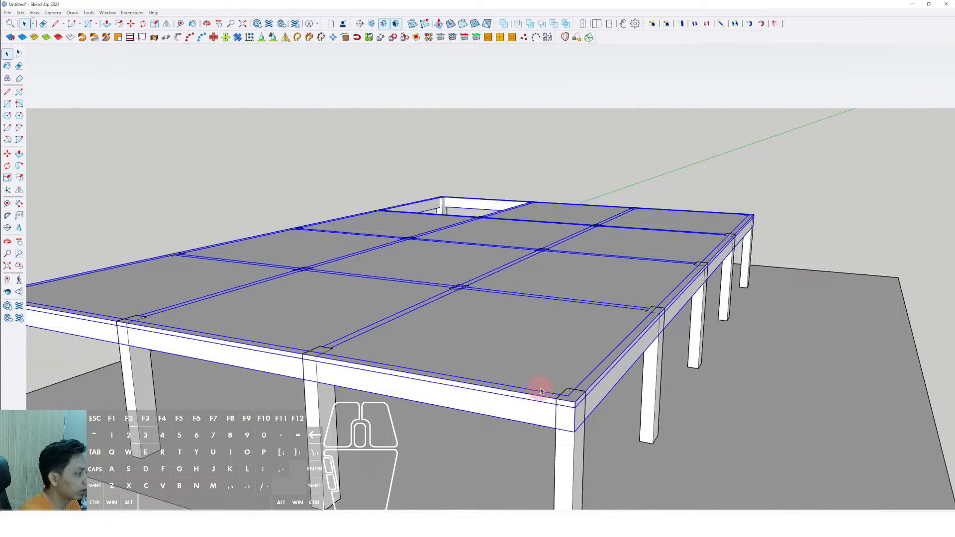
mouse_move(541, 392)
middle_down()
mouse_move(518, 246)
mouse_move(559, 252)
mouse_move(512, 309)
middle_up()
right_click(523, 323)
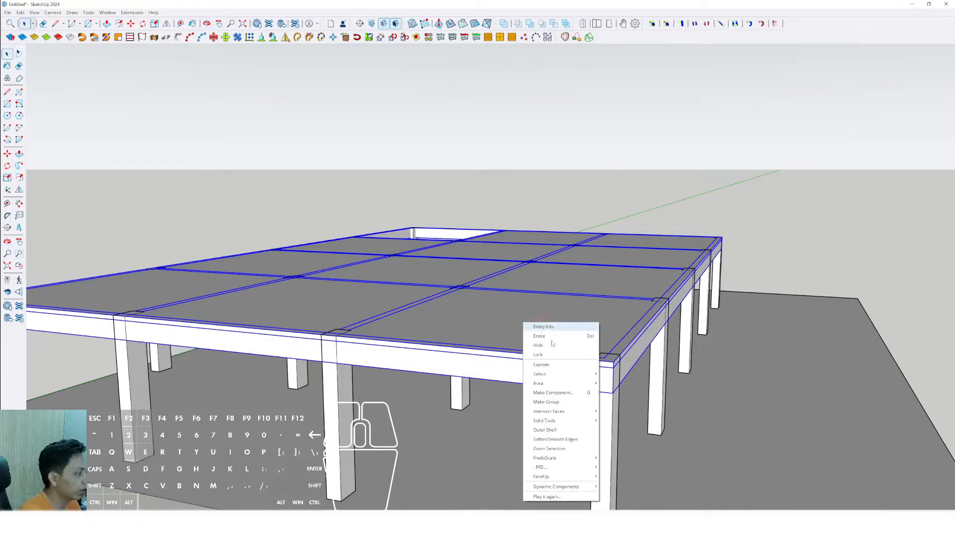
middle_drag(557, 388, 488, 319)
click(489, 343)
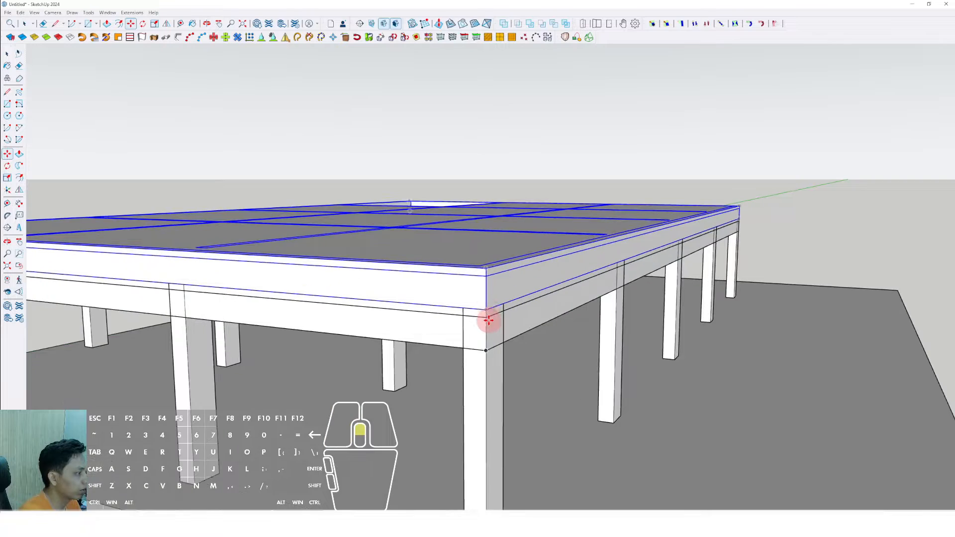
click(486, 307)
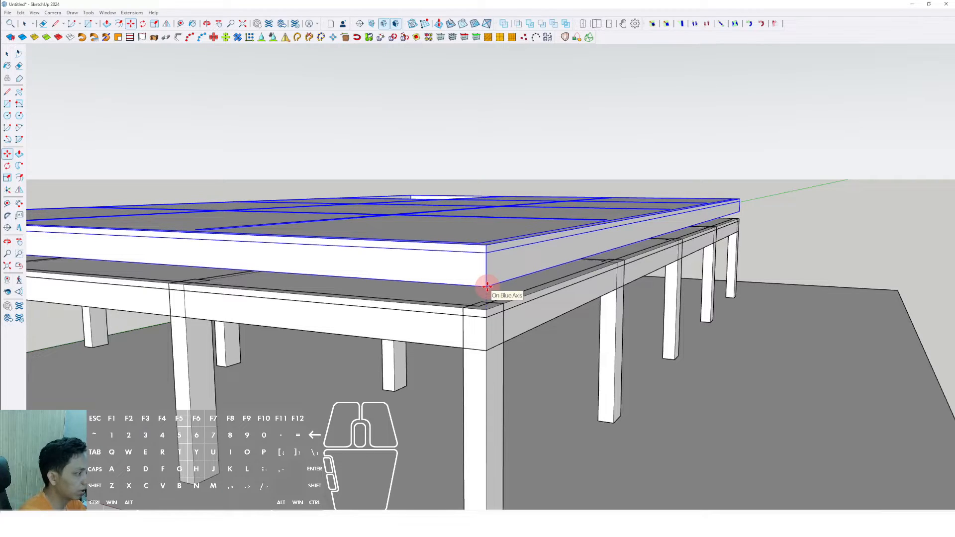
key(ctrl)
key(ctrl)
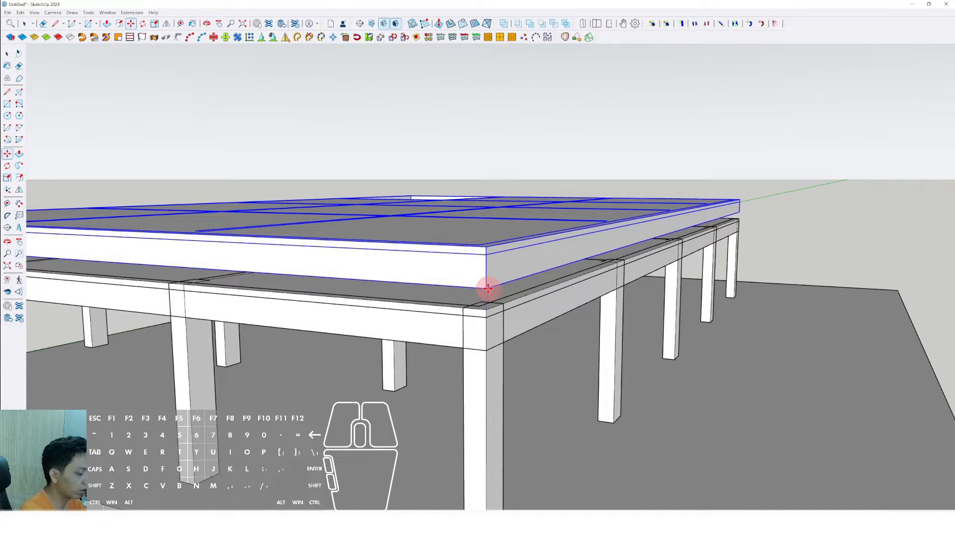
key(Return)
scroll(500, 295, down, 7)
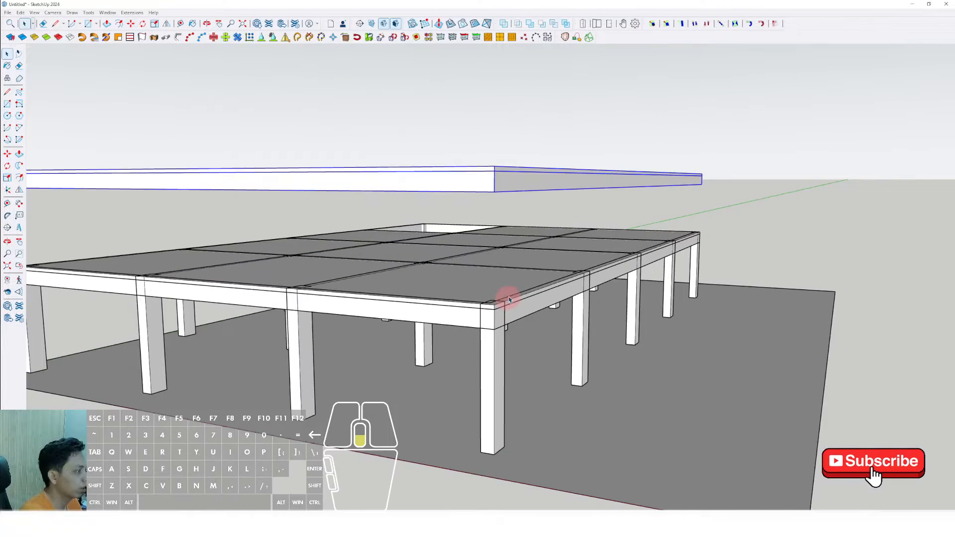
mouse_move(498, 312)
middle_down()
mouse_move(490, 295)
mouse_move(498, 294)
middle_up()
triple_click(490, 303)
scroll(493, 278, down, 2)
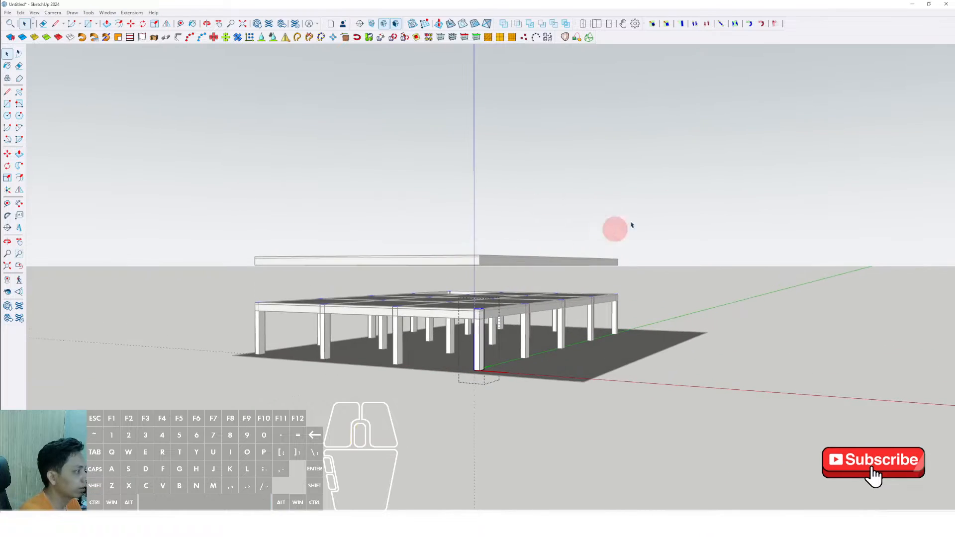
click(631, 224)
Copy the upper slab and beams up one storey, using the corners of the two existing levels as move references
middle_drag(631, 225, 478, 328)
click(478, 277)
scroll(475, 281, up, 4)
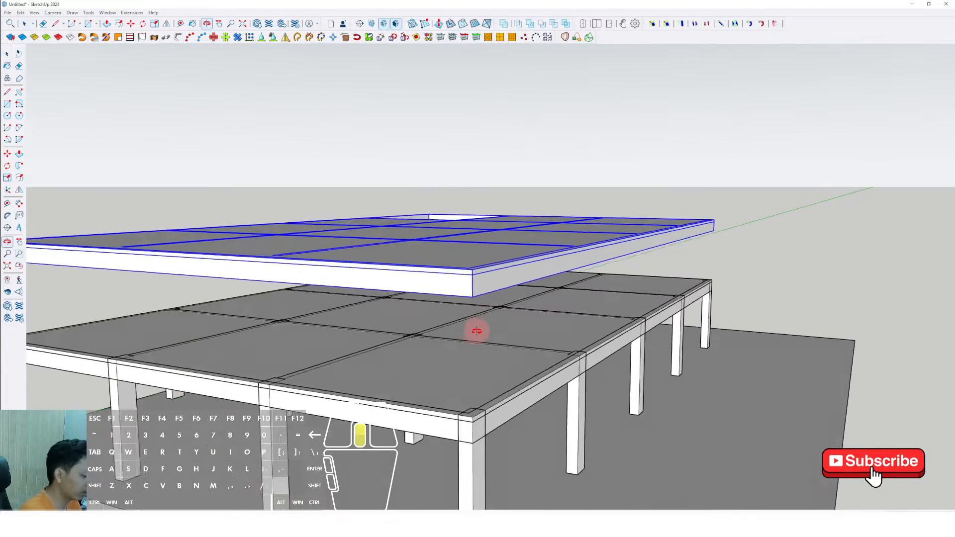
scroll(479, 438, up, 3)
key(m)
key(ctrl)
click(485, 441)
scroll(486, 405, down, 2)
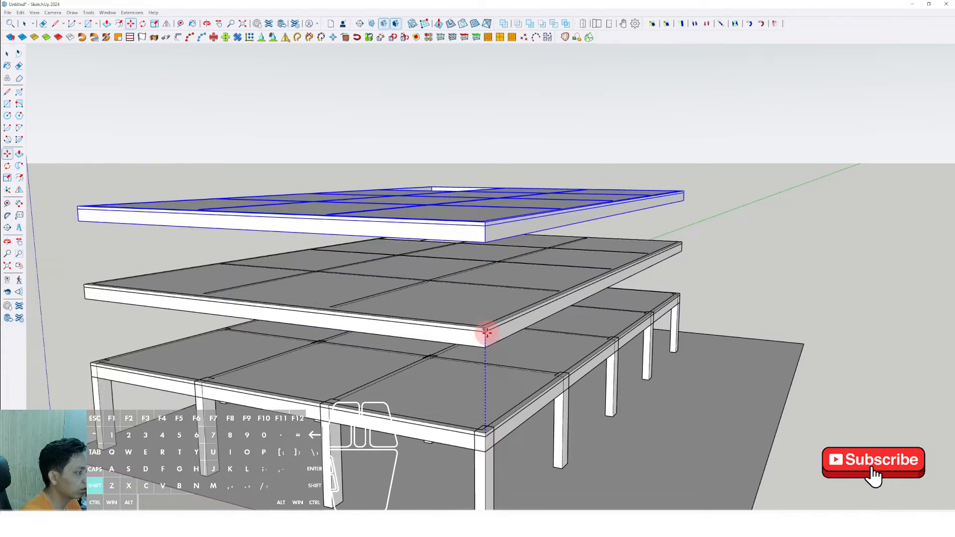
Try to copy the topmost slab and beams up another storey from the corner of the level below
scroll(486, 278, down, 2)
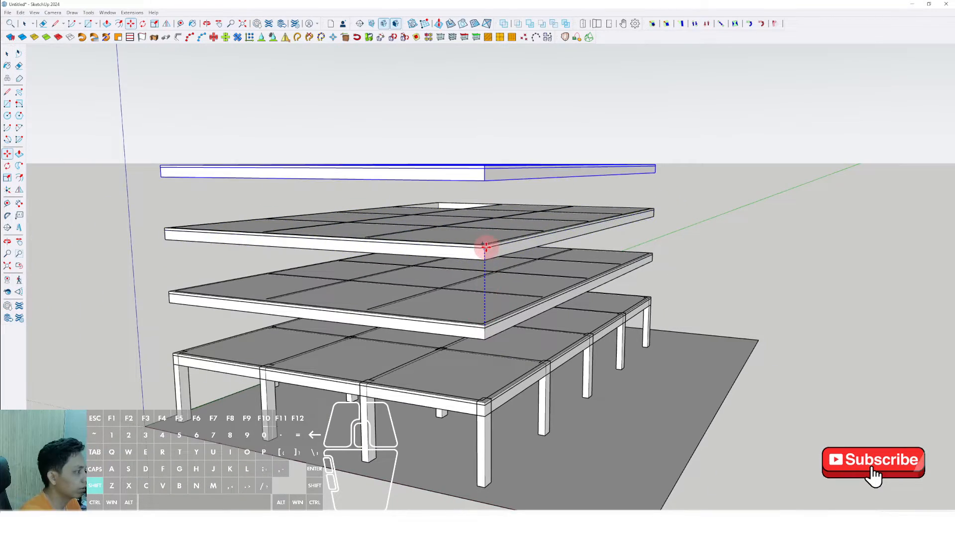
shift+click(486, 248)
scroll(487, 249, up, 3)
key(space)
key(e)
scroll(497, 395, down, 1)
shift+middle_drag(494, 376, 496, 277)
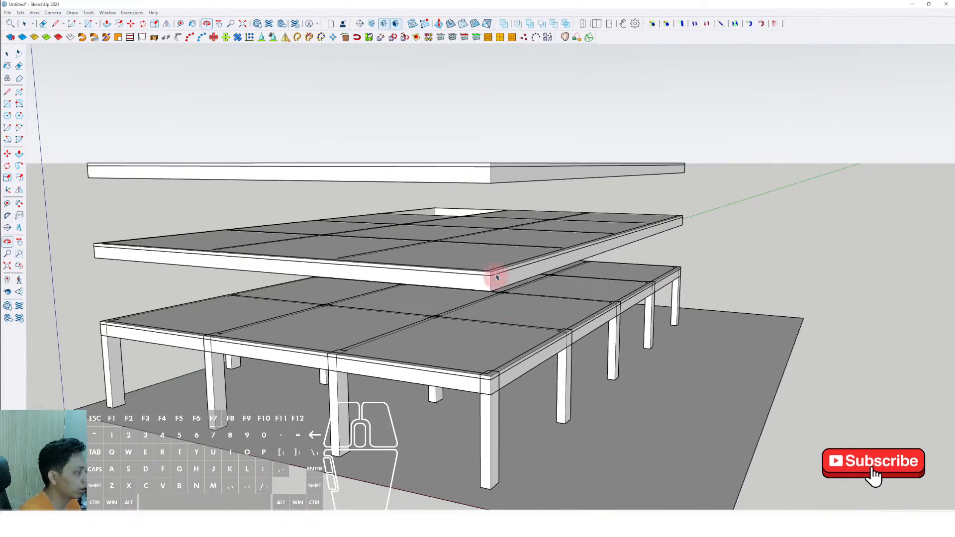
Copy the topmost slab and beams up twice, one storey each time, to make five floor levels in total
scroll(486, 209, up, 3)
middle_drag(488, 336, 499, 388)
click(504, 362)
scroll(502, 355, down, 2)
scroll(503, 258, up, 1)
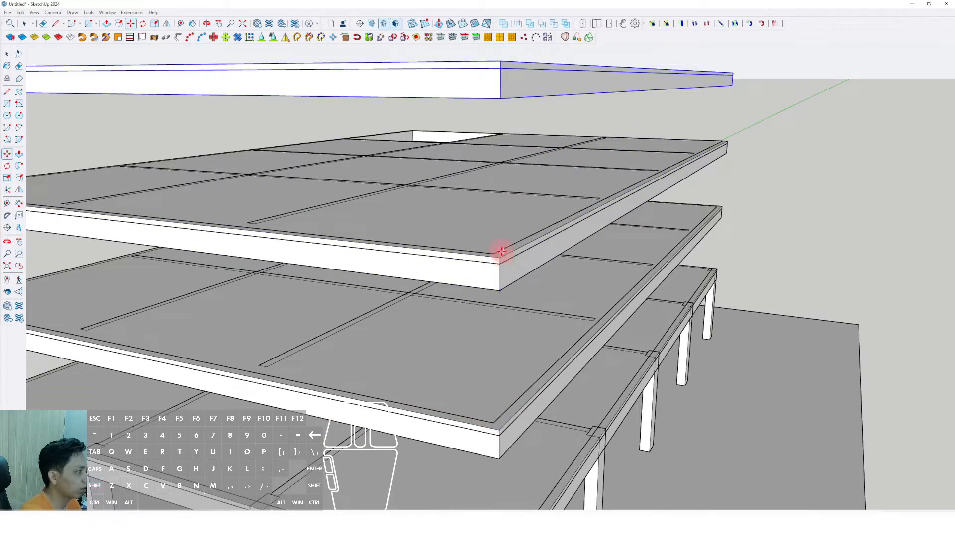
click(502, 251)
scroll(499, 227, down, 2)
shift+middle_drag(498, 218, 491, 307)
scroll(483, 244, up, 1)
shift+click(482, 241)
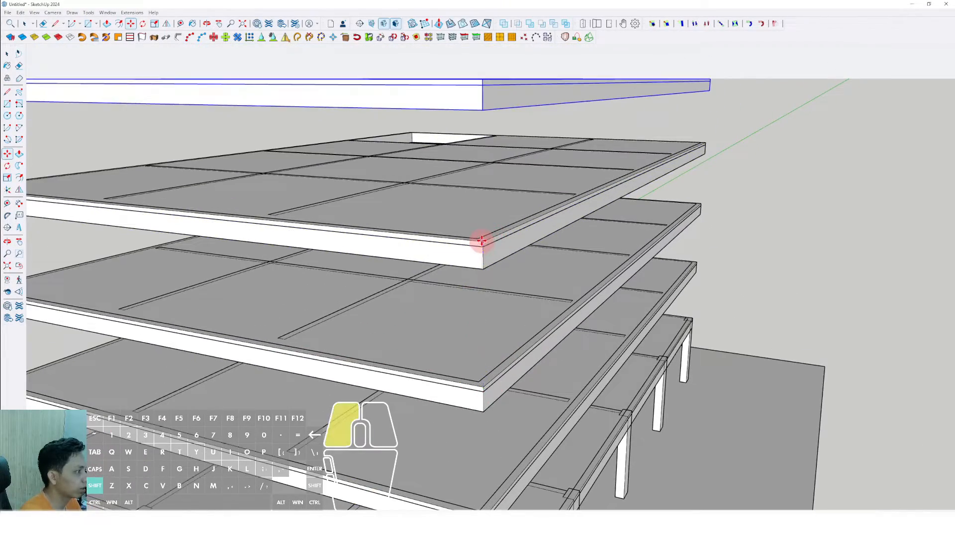
Open the column component and Push/Pull its top face up to the top of the highest floor level
scroll(482, 241, down, 5)
middle_drag(473, 234, 484, 346)
scroll(484, 341, up, 3)
key(space)
double_click(491, 372)
click(492, 350)
scroll(496, 263, down, 2)
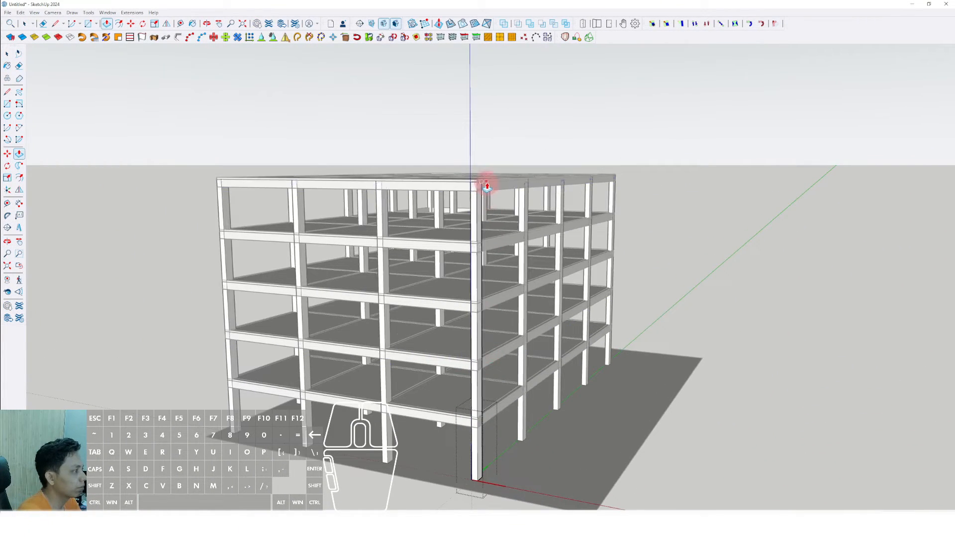
Select the four columns around the corner opening and make them unique
scroll(488, 183, down, 2)
middle_drag(487, 196, 364, 192)
middle_drag(633, 184, 614, 273)
scroll(571, 343, up, 3)
click(570, 343)
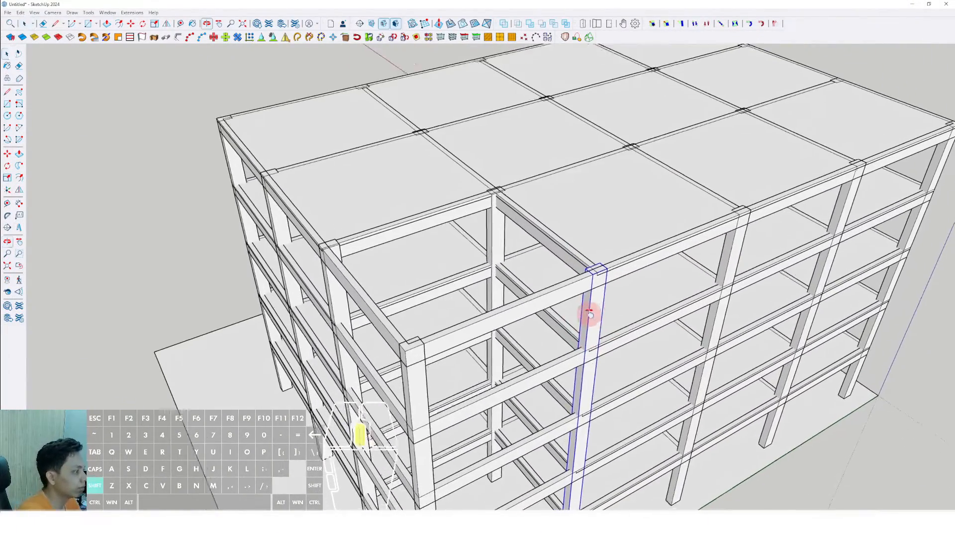
shift+click(493, 244)
scroll(354, 296, up, 3)
shift+click(440, 388)
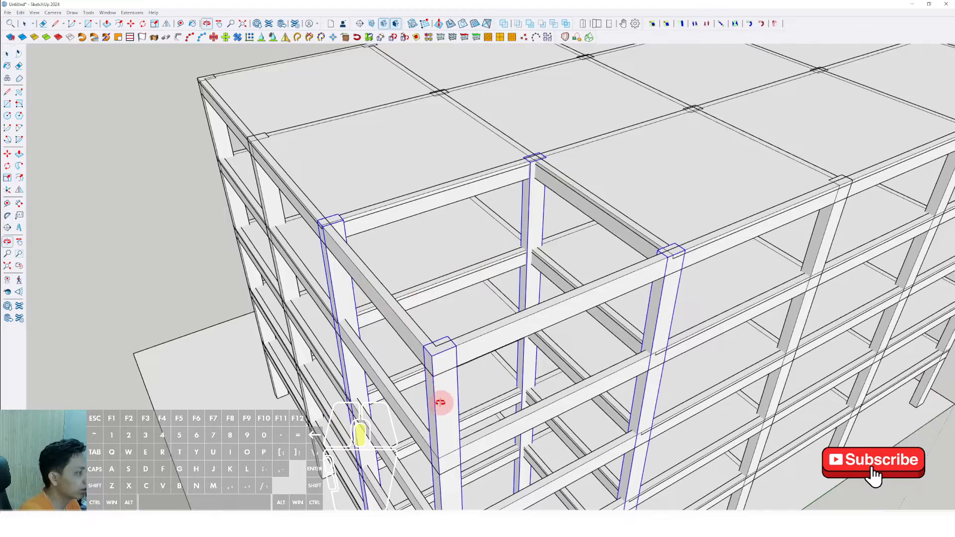
middle_drag(441, 393, 545, 358)
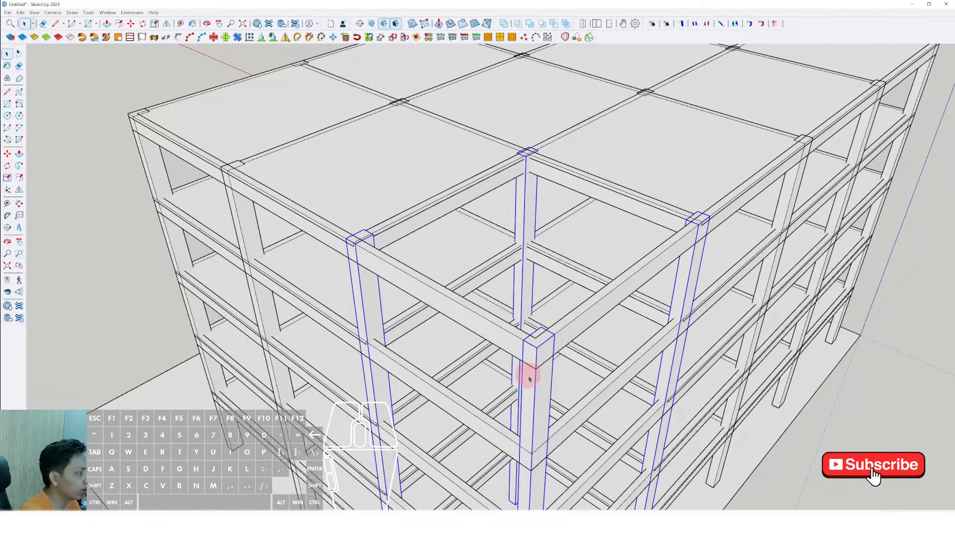
Open one of the four unique columns, Push/Pull its top face up above the roof slab, and close the component
double_click(536, 395)
middle_drag(556, 340, 564, 146)
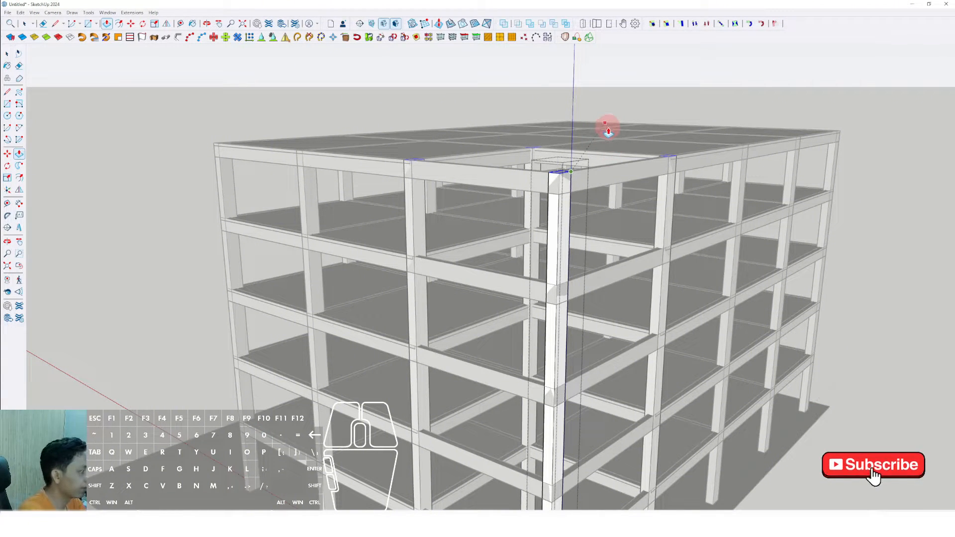
middle_drag(603, 229, 538, 174)
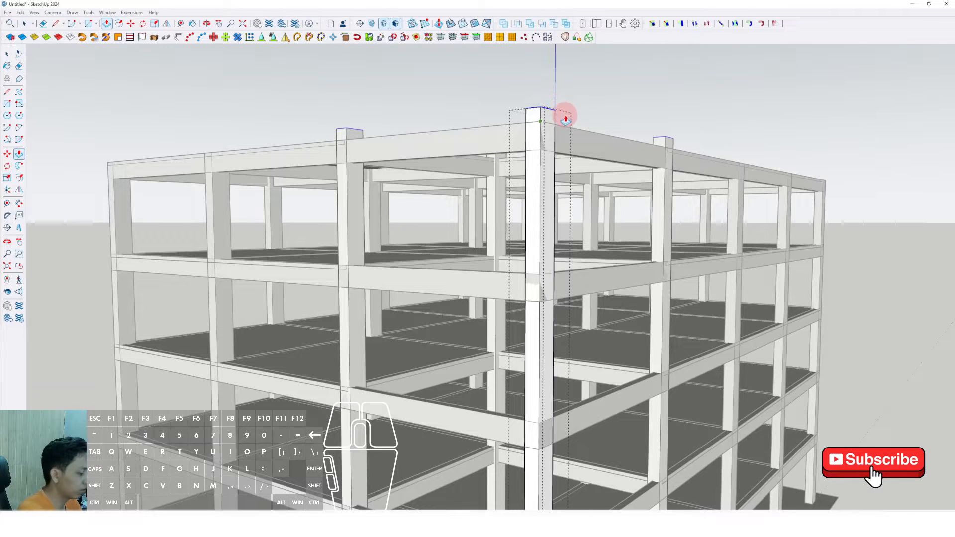
key(Return)
scroll(569, 127, down, 3)
shift+middle_drag(569, 126, 587, 234)
click(694, 163)
scroll(542, 196, down, 4)
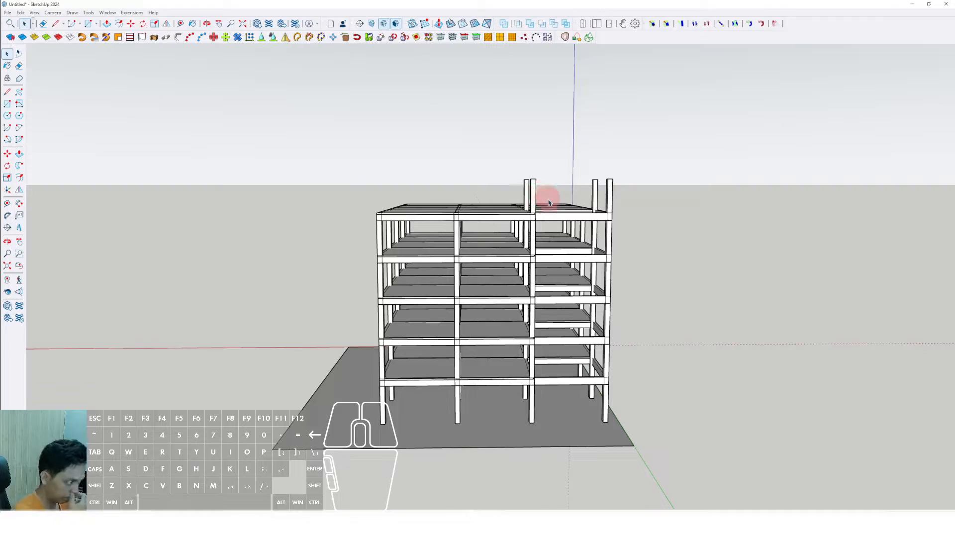
Draw a rectangle on the ground plane around the building's full column footprint
middle_drag(426, 386, 608, 393)
scroll(537, 412, up, 6)
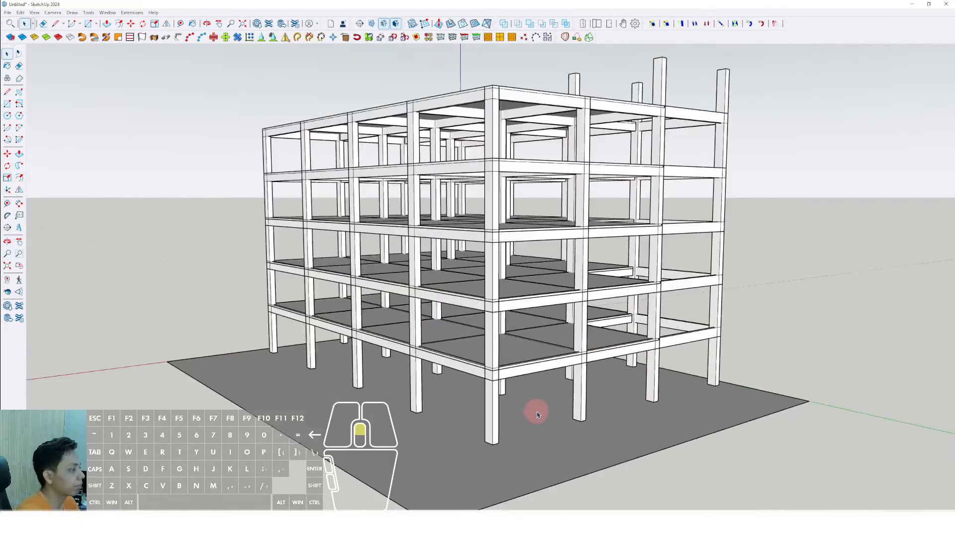
middle_drag(537, 411, 495, 404)
key(r)
click(667, 413)
scroll(346, 334, up, 4)
click(350, 342)
key(space)
Push/Pull the footprint face up into a thin ground-floor slab
scroll(352, 341, down, 5)
scroll(497, 393, up, 3)
click(495, 392)
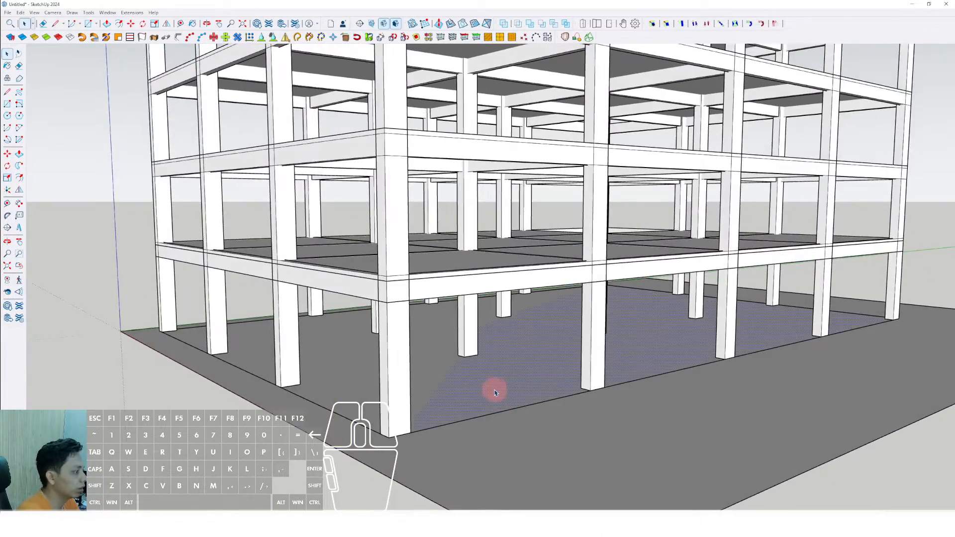
scroll(495, 392, up, 3)
key(p)
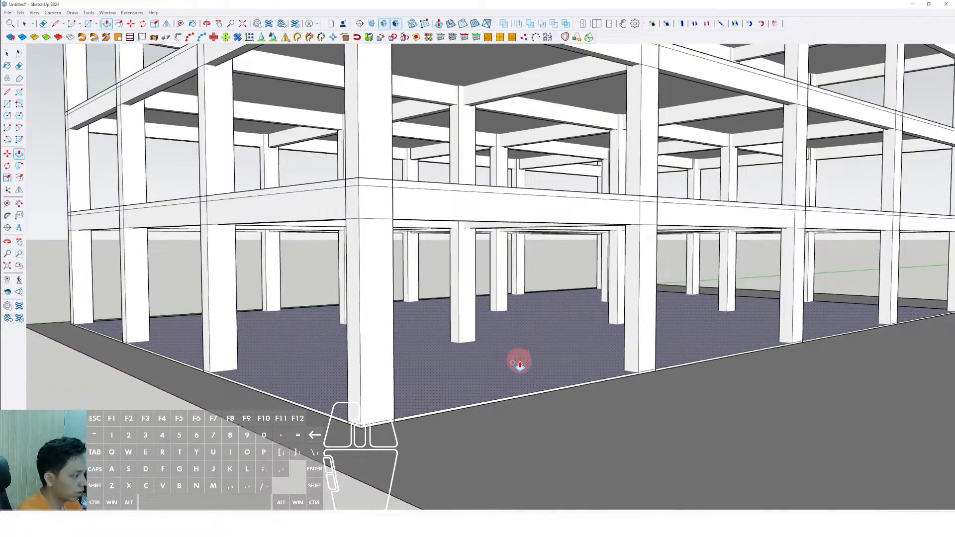
key(Return)
key(space)
scroll(513, 375, down, 5)
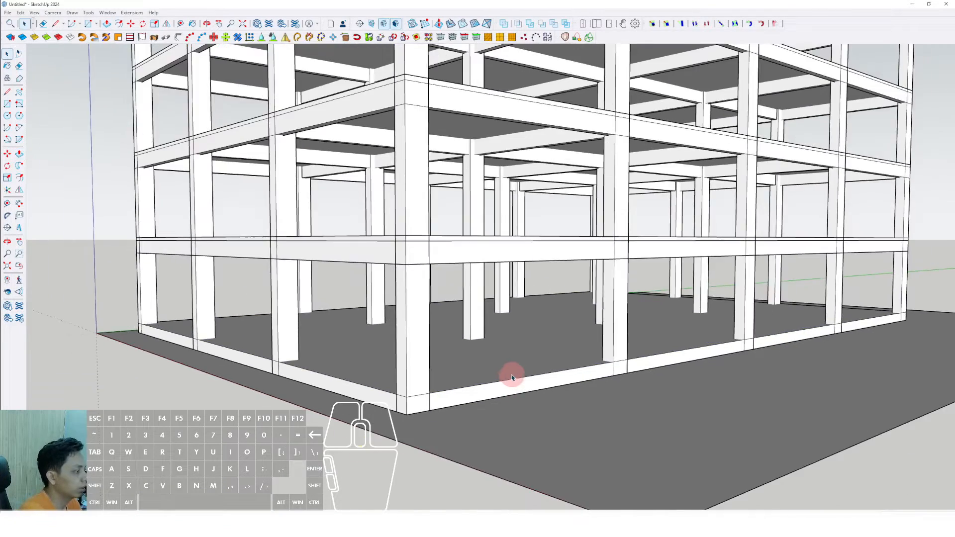
Select the whole ground-floor slab with its connected edges and make it a group
middle_drag(502, 374, 489, 398)
triple_click(501, 382)
right_click(500, 381)
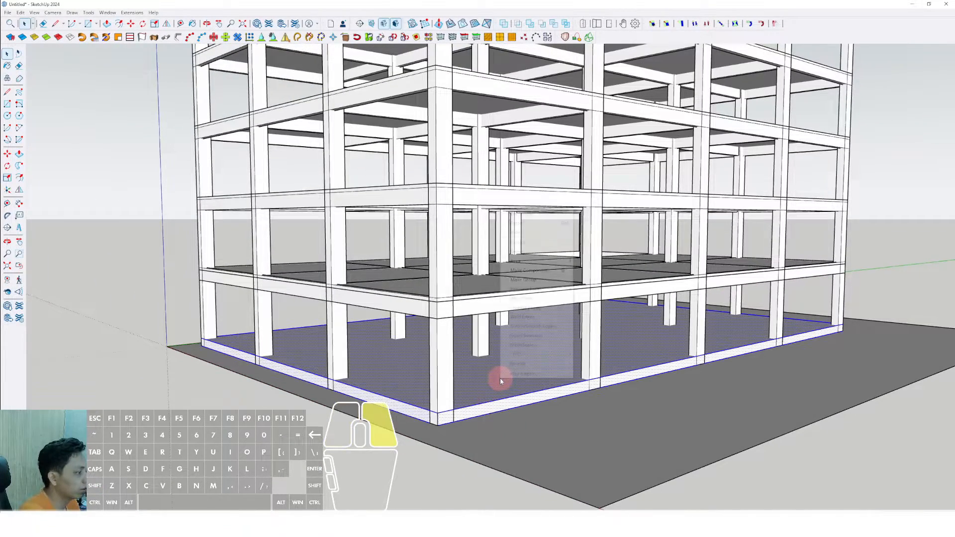
click(523, 281)
Scale the ground plane from its edge so that it extends further beyond the building
scroll(517, 378, down, 5)
middle_drag(519, 384, 445, 394)
click(426, 358)
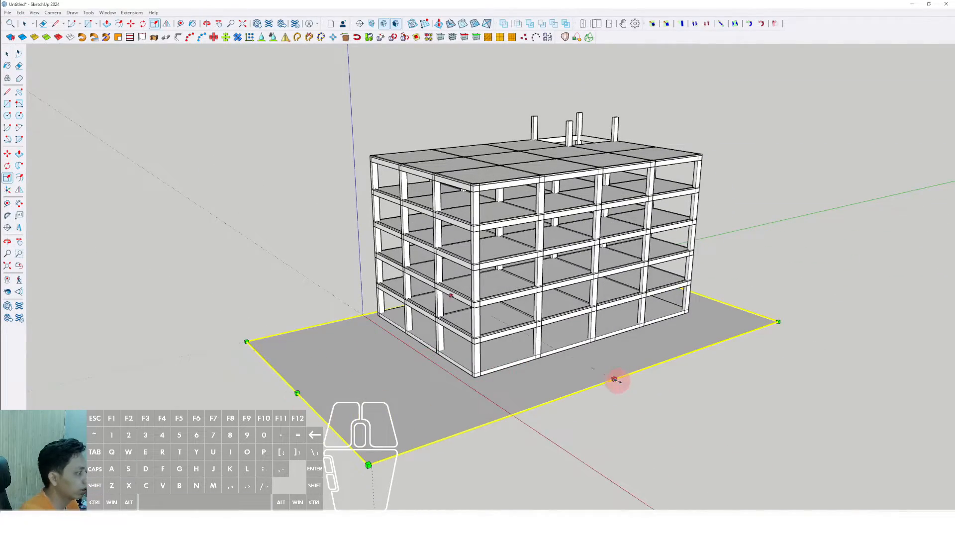
click(616, 380)
key(space)
Draw a rectangle across the tops of the four raised roof columns and Push/Pull it into a thin slab
scroll(661, 315, up, 10)
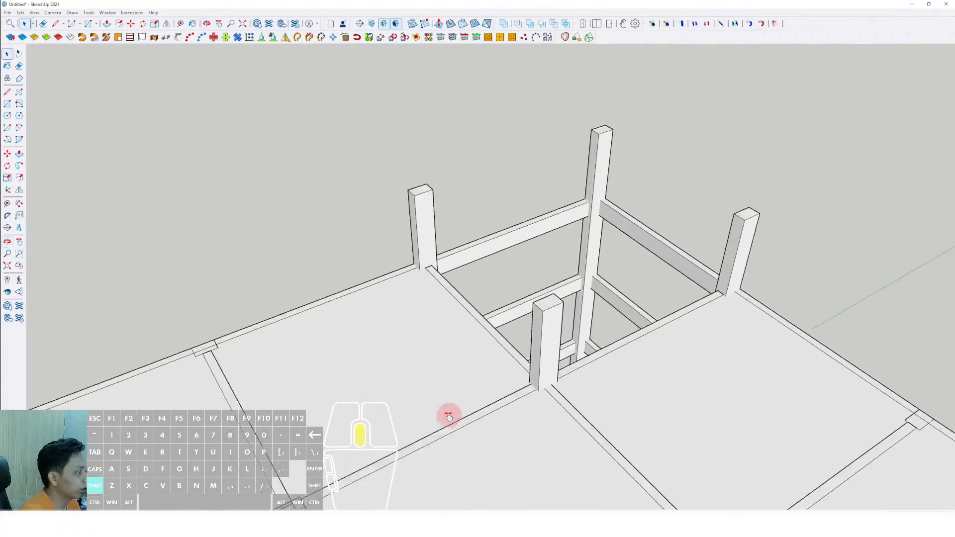
middle_drag(448, 416, 740, 313)
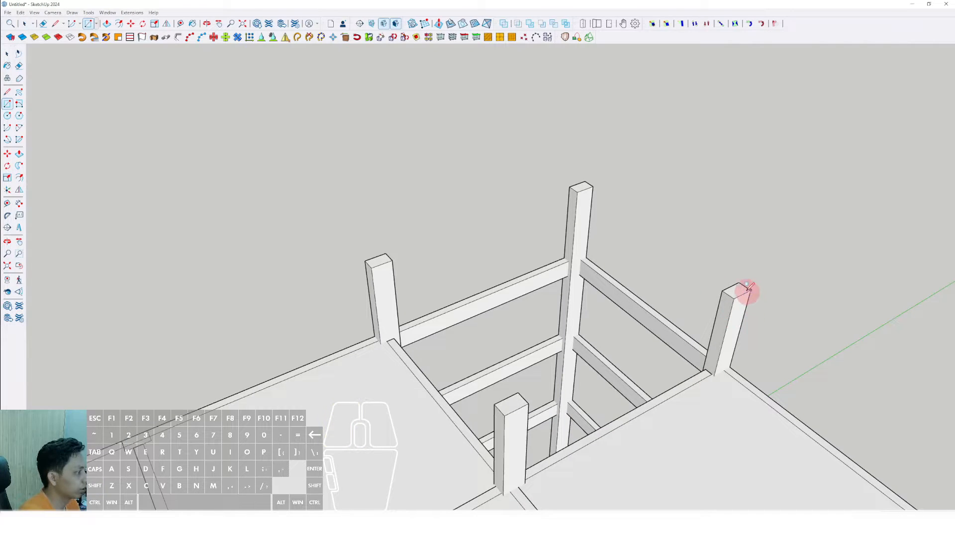
click(366, 259)
middle_drag(366, 258, 474, 279)
key(v)
scroll(474, 277, up, 1)
click(452, 265)
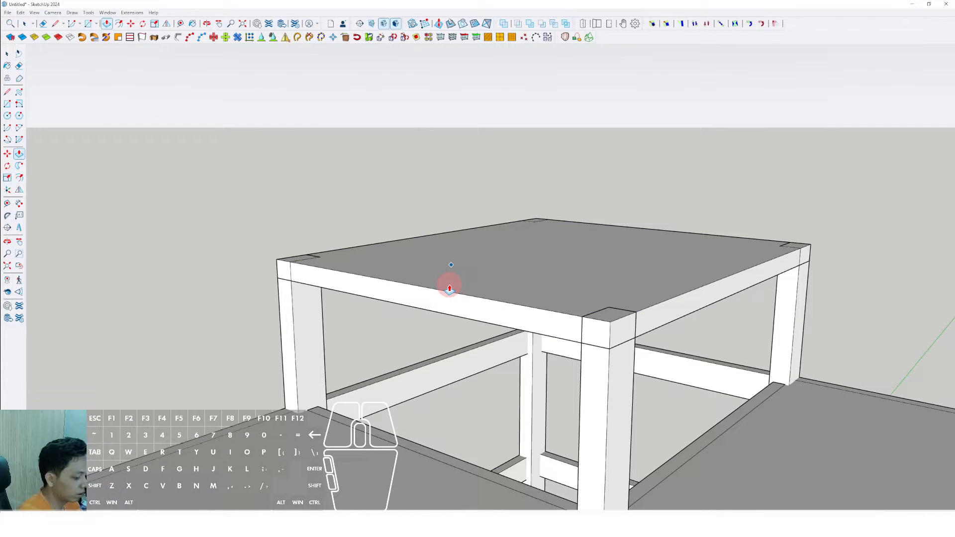
key(Return)
Select the entire slab on the raised roof columns and make it a group
key(space)
triple_click(468, 277)
right_click(467, 276)
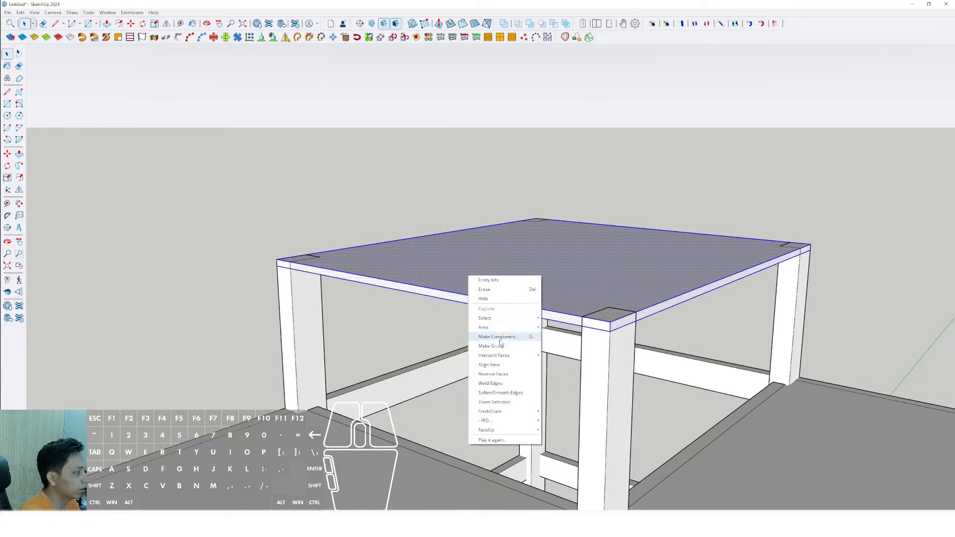
click(502, 347)
Draw a vertical rectangle between two raised roof columns, from the main roof up to the small slab's underside
scroll(544, 302, down, 3)
middle_drag(544, 302, 556, 292)
scroll(568, 415, up, 4)
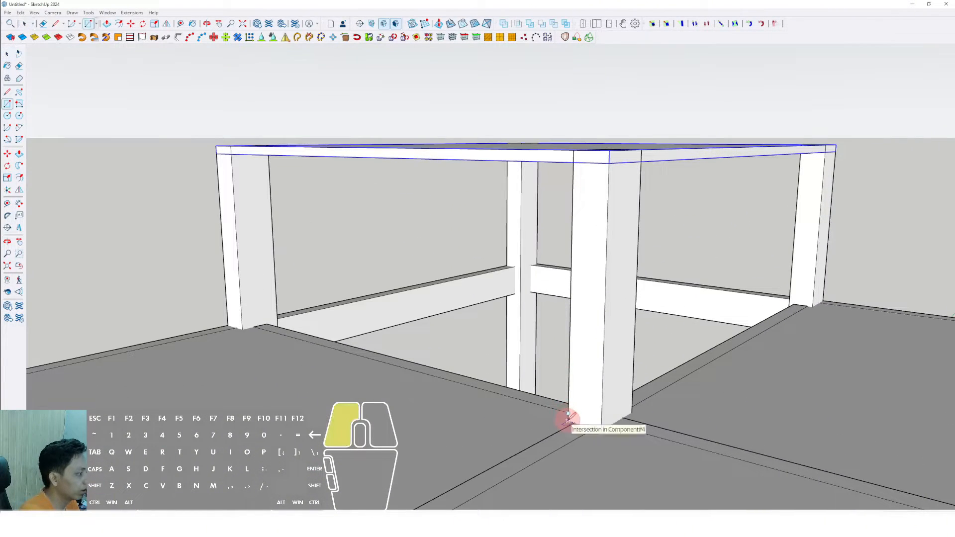
click(568, 419)
scroll(547, 408, down, 2)
click(274, 195)
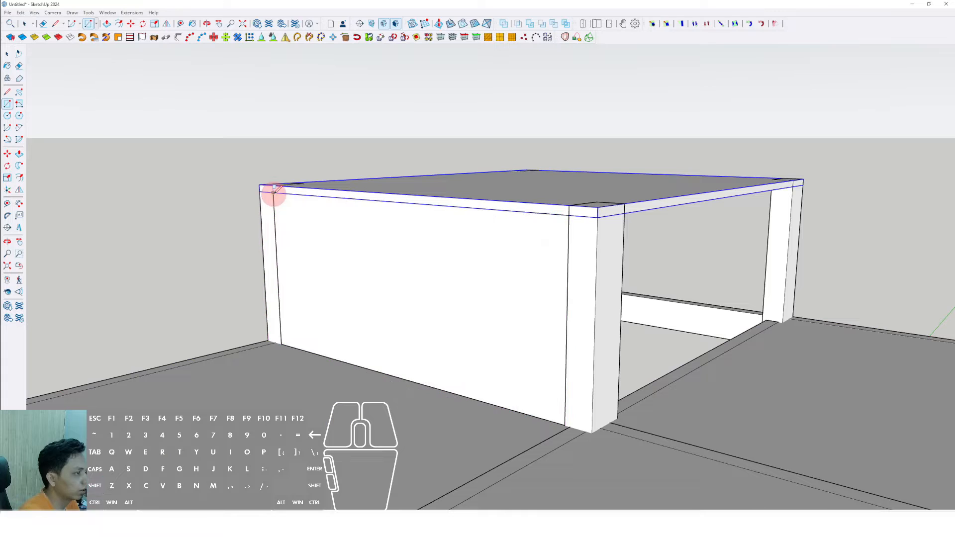
scroll(186, 252, down, 3)
Push/Pull the rooftop rectangle into a thin wall and make it a group
scroll(426, 260, up, 5)
key(p)
click(480, 218)
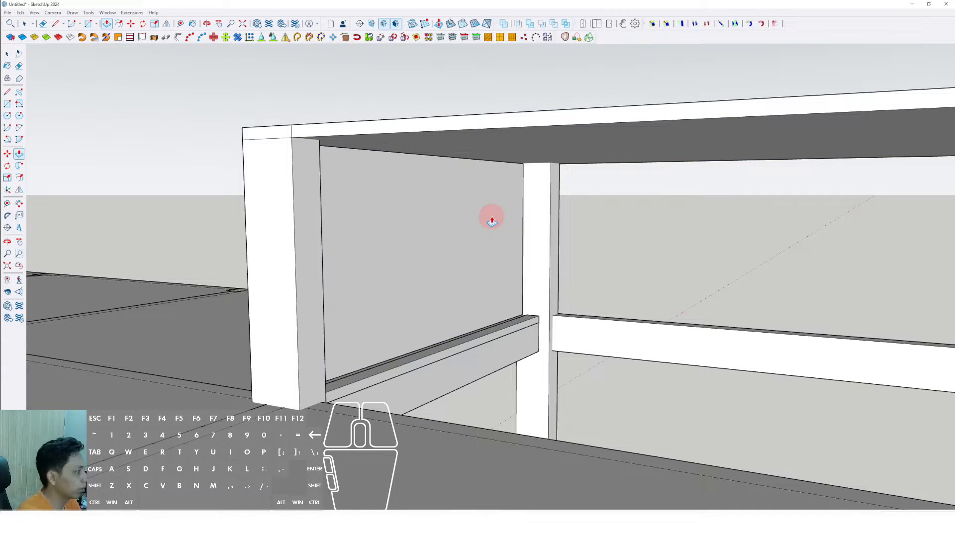
right_click(482, 214)
click(498, 284)
scroll(438, 286, down, 6)
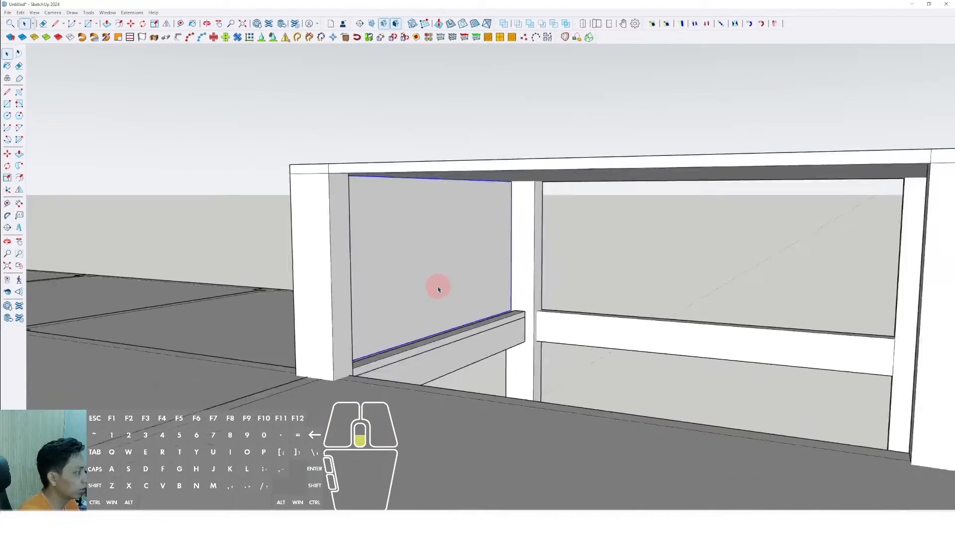
Copy the rooftop wall to the opposite side of the rooftop enclosure, between the other two raised columns
middle_drag(639, 290, 443, 296)
scroll(443, 296, up, 2)
scroll(442, 297, up, 3)
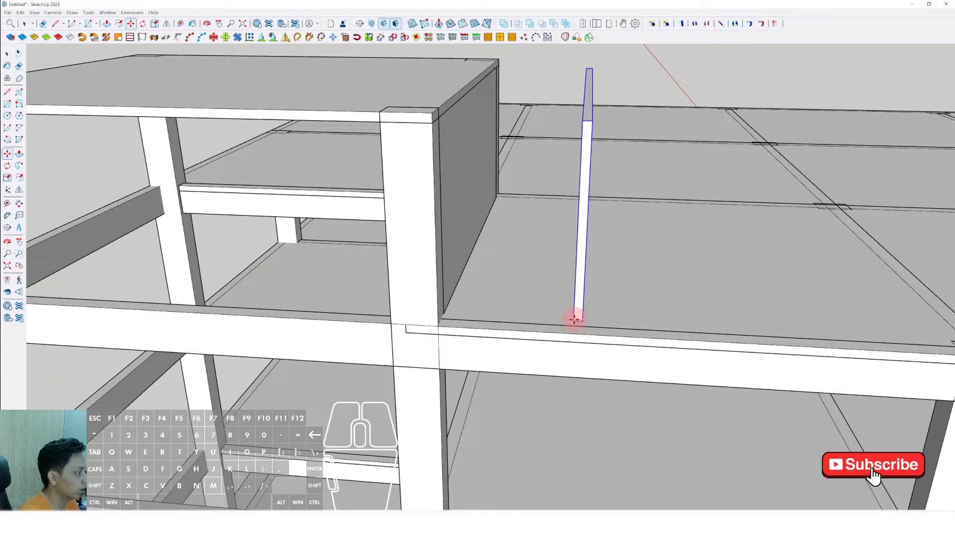
shift+scroll(502, 311, down, 2)
shift+middle_drag(501, 311, 736, 312)
shift+scroll(672, 311, up, 4)
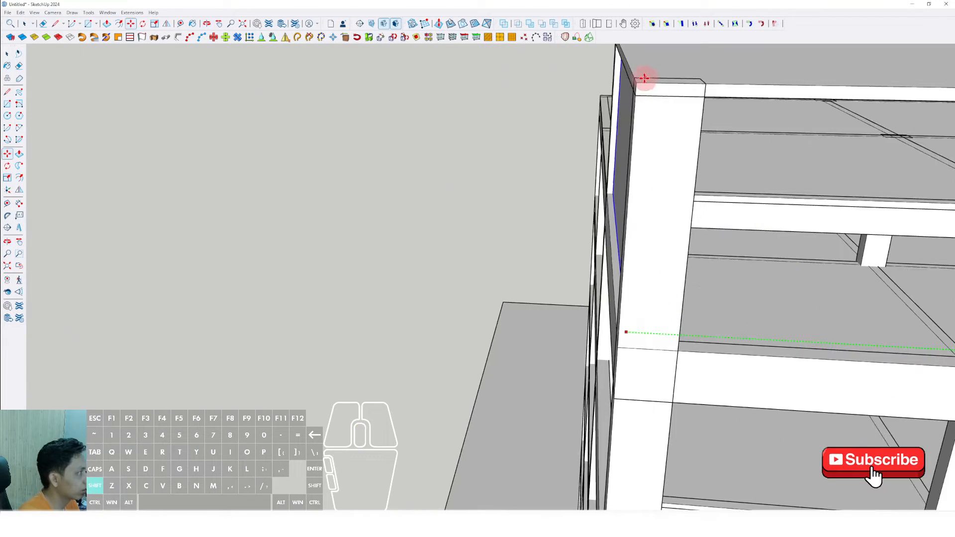
scroll(626, 143, down, 5)
scroll(620, 207, up, 6)
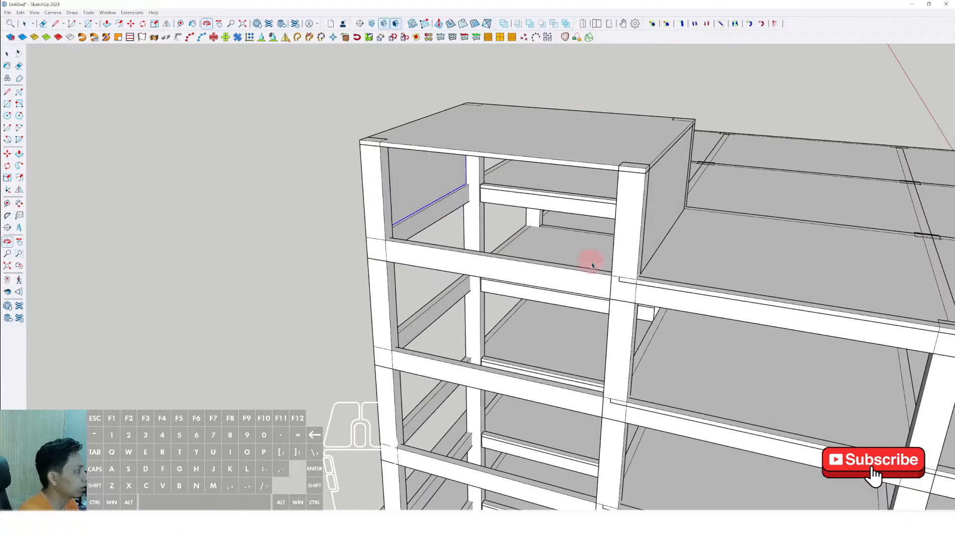
Draw a rectangle across the outer side of the corner bay, from the rooftop slab's underside down to the ground slab
key(r)
scroll(622, 154, down, 5)
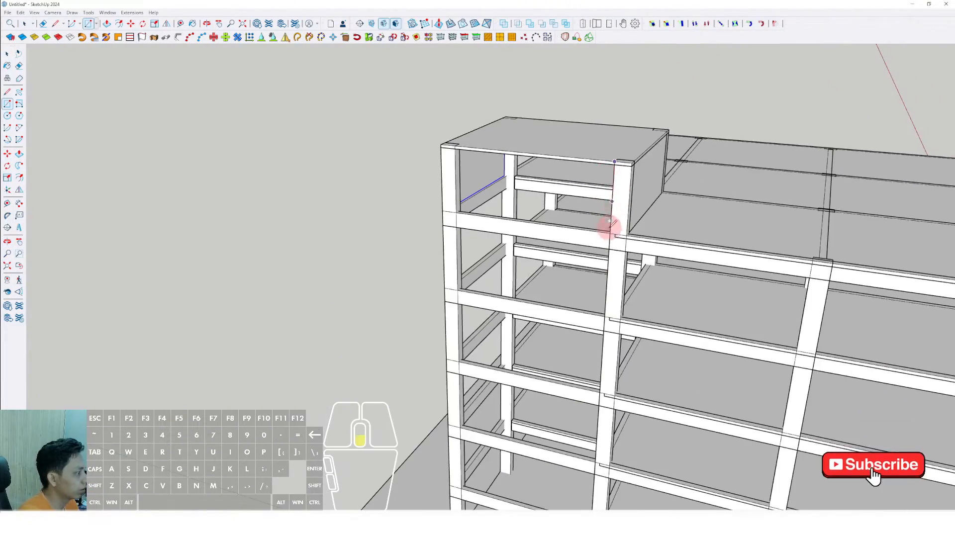
scroll(612, 184, up, 5)
scroll(591, 168, down, 5)
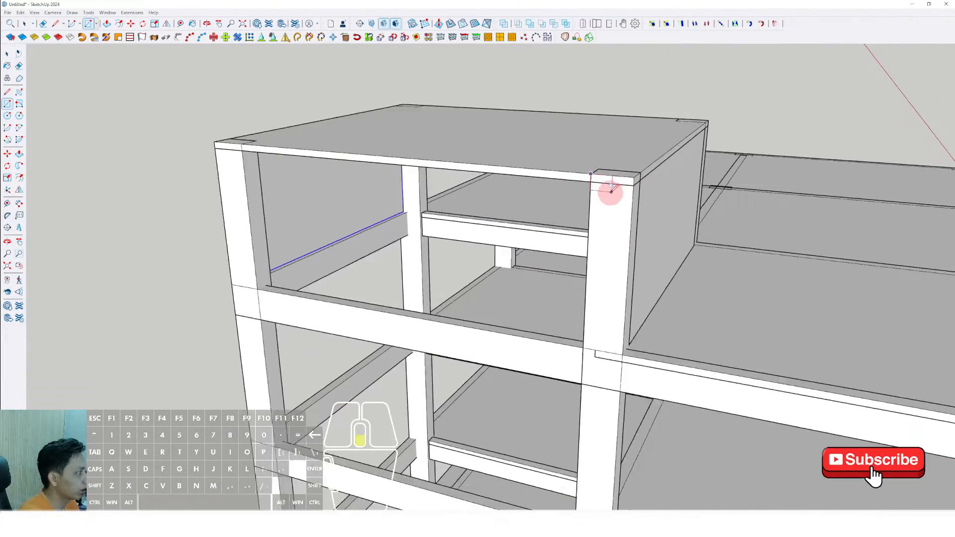
scroll(514, 333, up, 5)
scroll(509, 341, up, 2)
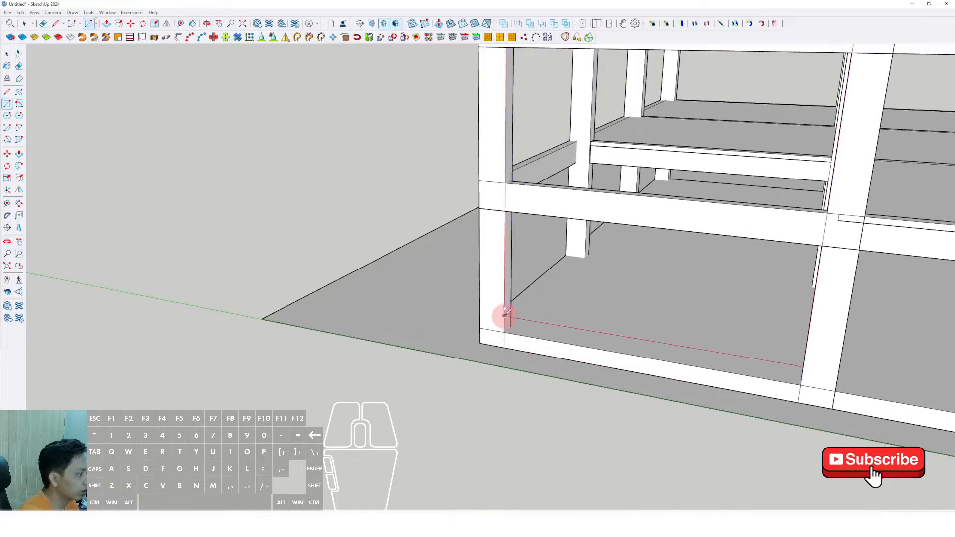
middle_drag(509, 331, 439, 327)
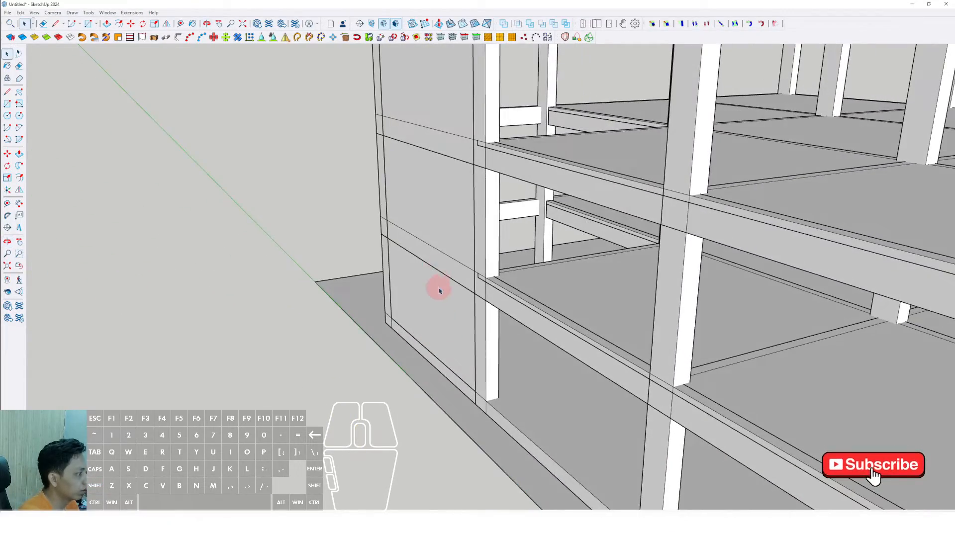
Push/Pull the tall corner-bay rectangle into a thin wall and make it a group
scroll(439, 291, down, 4)
middle_drag(439, 290, 658, 223)
scroll(657, 223, up, 3)
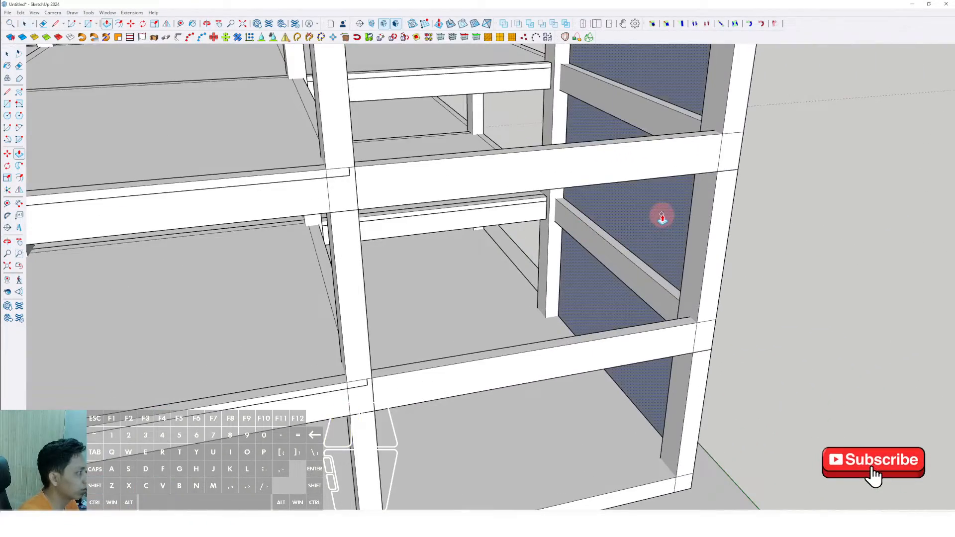
click(662, 217)
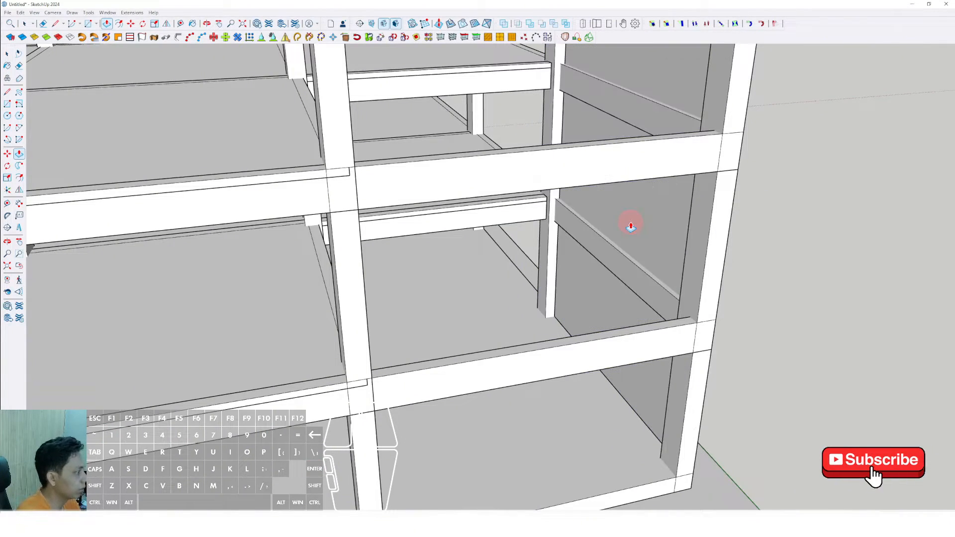
scroll(669, 281, down, 6)
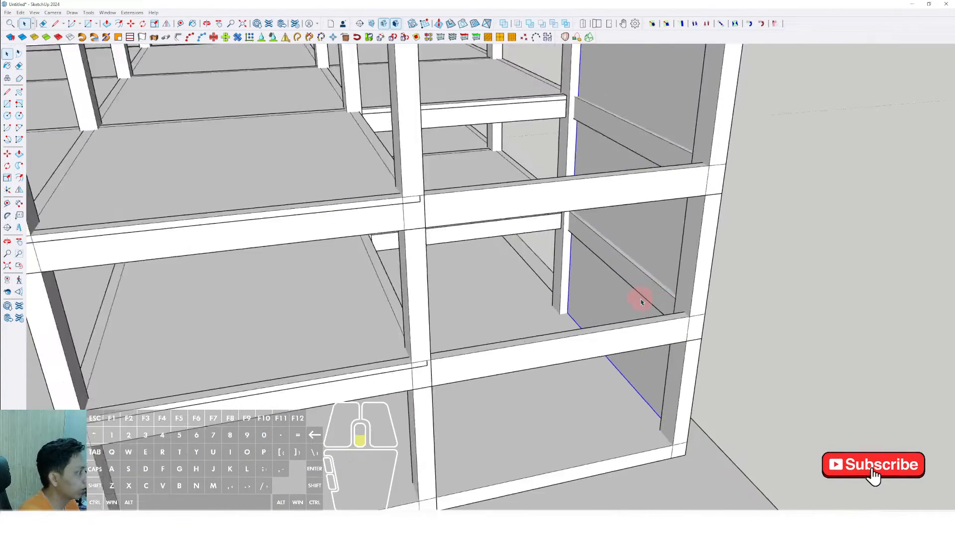
Draw a full-height rectangle across the three-bay facade beside the corner tower, from the ground slab to the top beam between the corner columns
scroll(629, 342, up, 6)
scroll(662, 368, up, 2)
key(r)
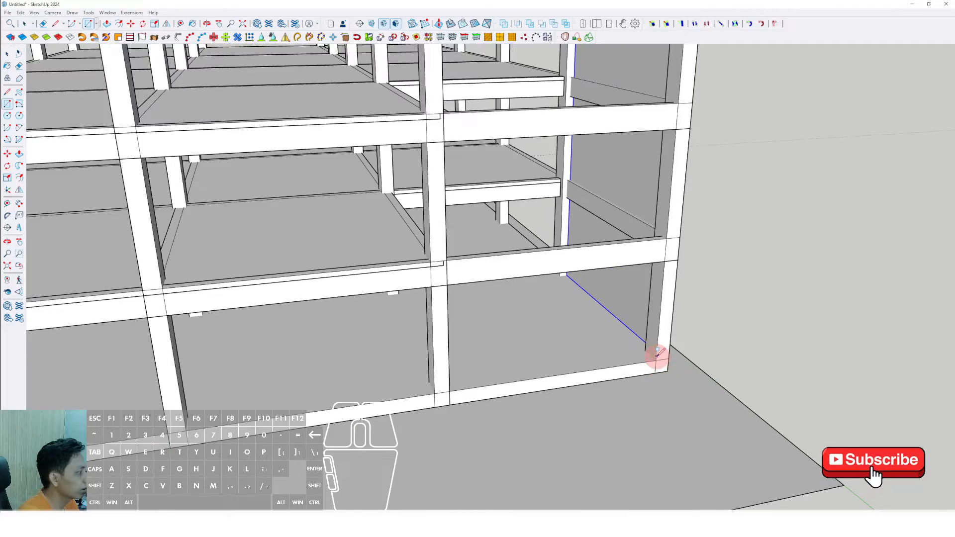
scroll(657, 355, down, 5)
middle_drag(636, 299, 588, 303)
scroll(433, 206, up, 3)
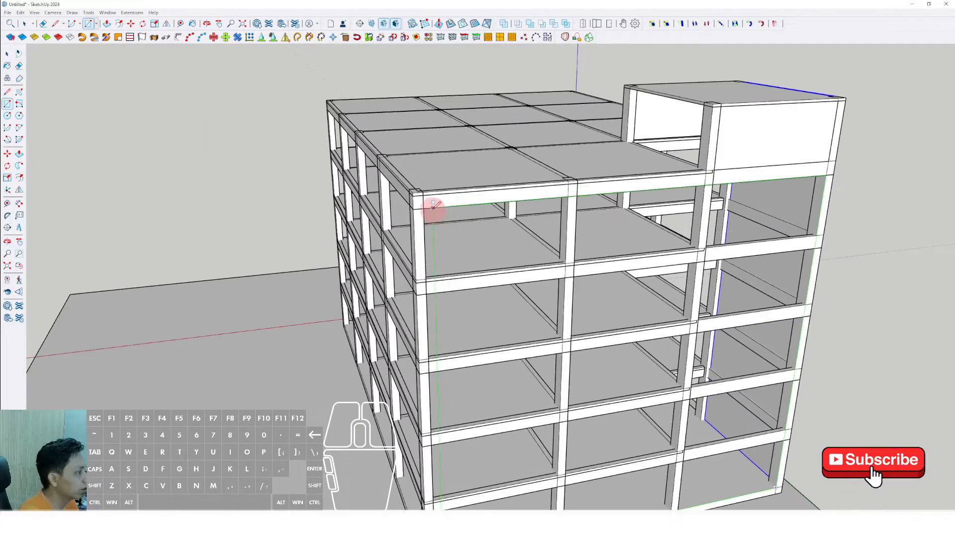
click(423, 206)
Push/Pull the three-bay facade rectangle into a thin wall and make it a group
scroll(424, 209, down, 3)
middle_drag(424, 209, 663, 228)
key(space)
scroll(663, 224, up, 3)
key(v)
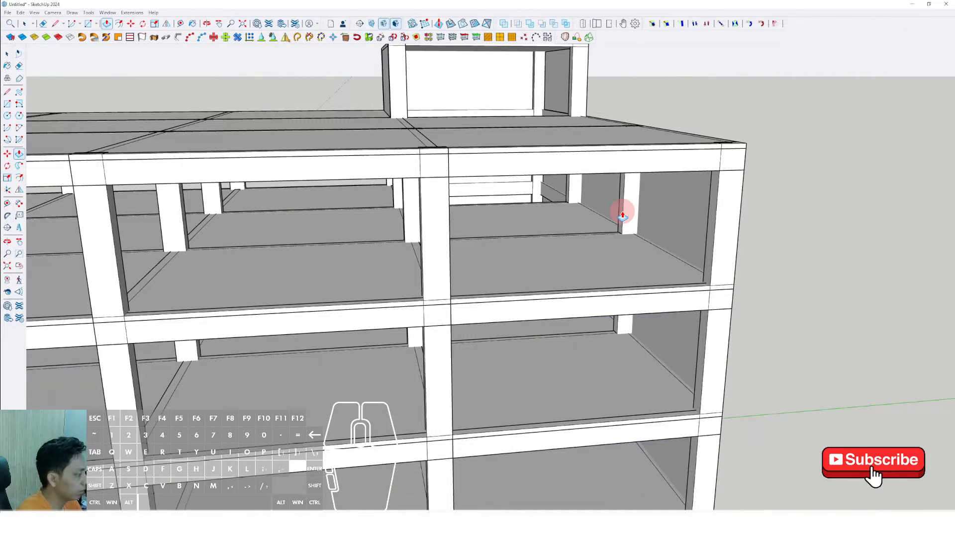
scroll(692, 262, down, 5)
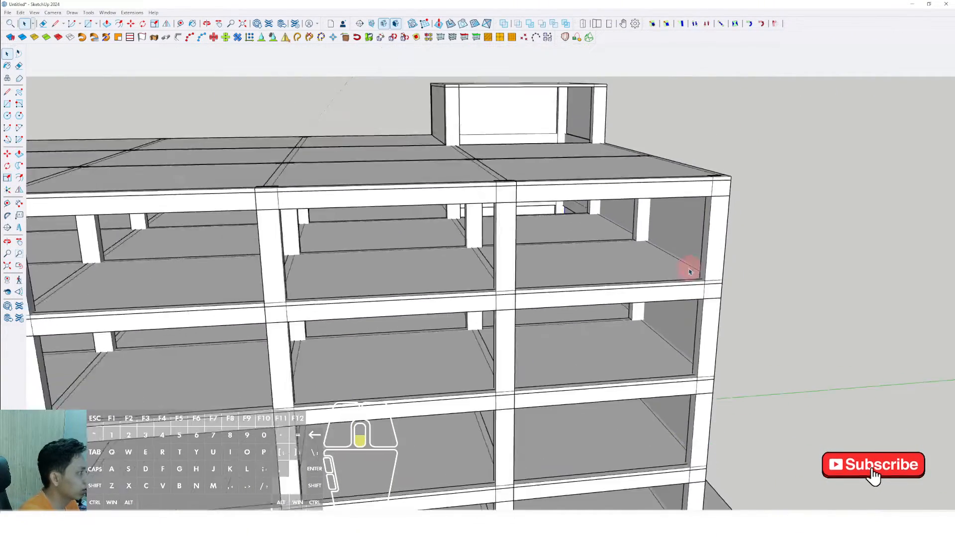
Draw a full-height rectangle on the long facade, from the far corner column towards the corner tower, leaving a narrow gap beside the tower
middle_drag(687, 267, 575, 420)
scroll(695, 458, up, 4)
key(r)
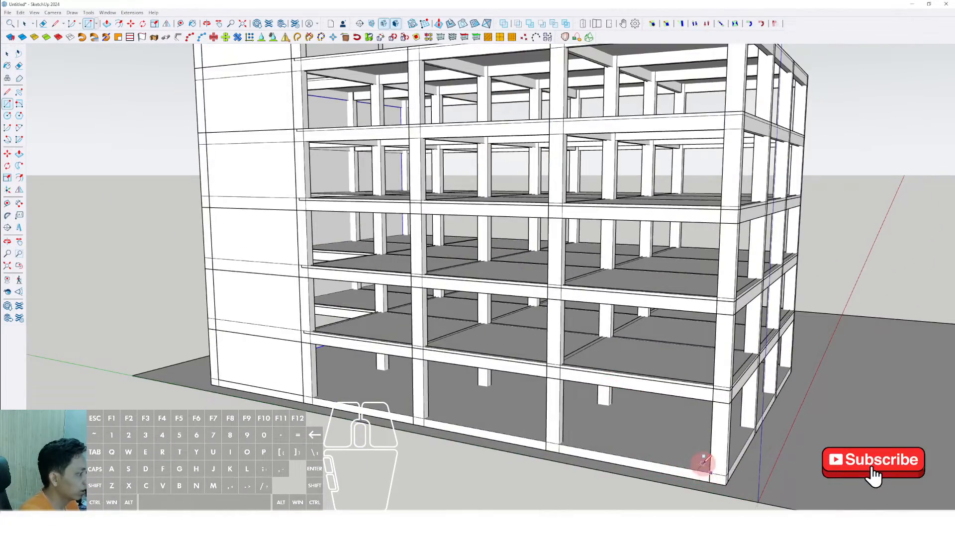
scroll(703, 464, up, 2)
key(r)
click(710, 471)
scroll(681, 397, down, 3)
scroll(433, 160, up, 3)
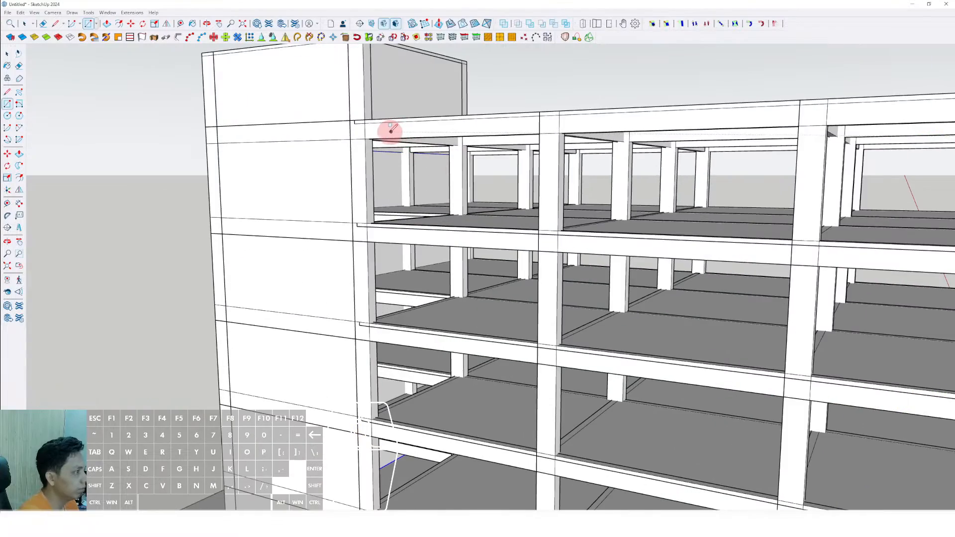
scroll(384, 139, down, 10)
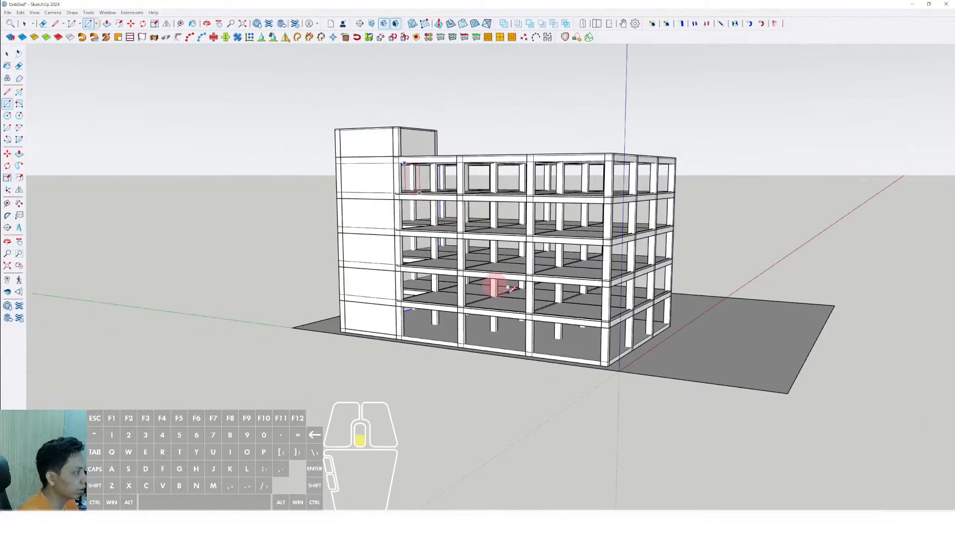
scroll(577, 334, up, 6)
click(572, 354)
Select the long facade's rectangle and Push/Pull it into a thin wall
scroll(486, 341, up, 8)
key(space)
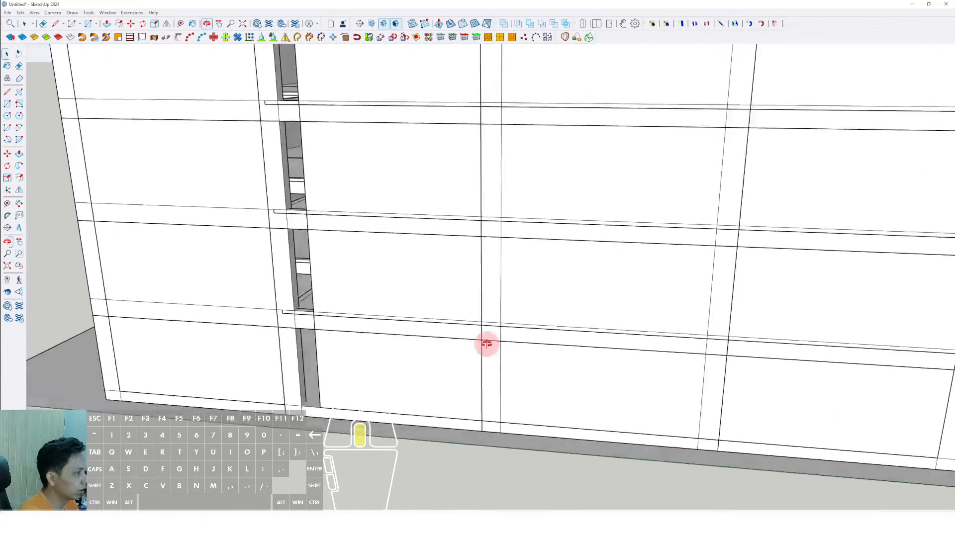
click(335, 256)
mouse_move(335, 255)
middle_down()
mouse_move(445, 348)
mouse_move(362, 241)
mouse_move(335, 245)
middle_up()
scroll(341, 250, down, 10)
scroll(241, 247, up, 12)
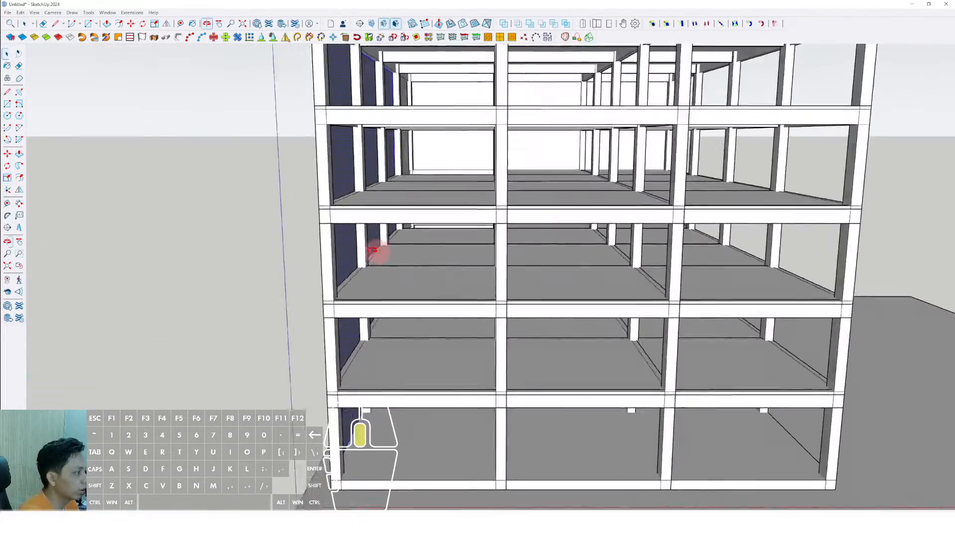
key(p)
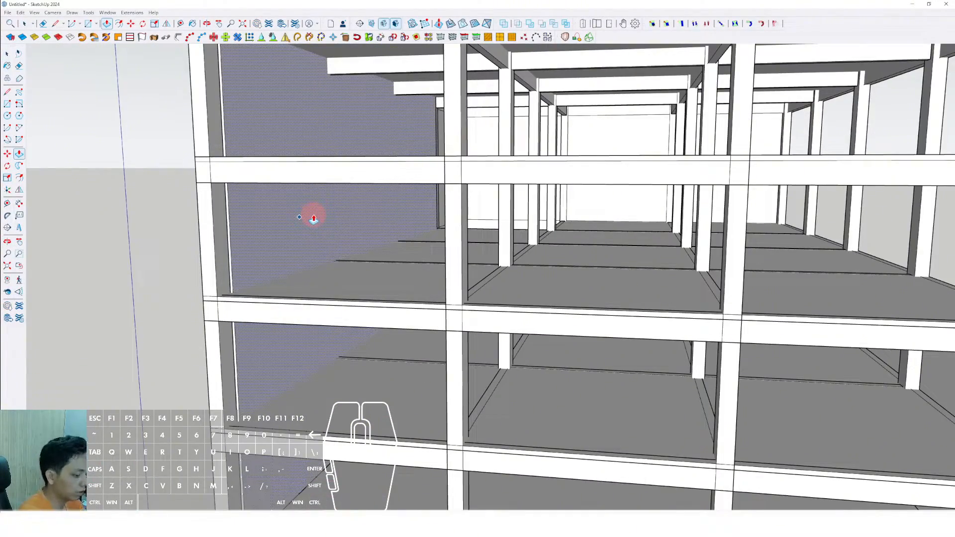
key(space)
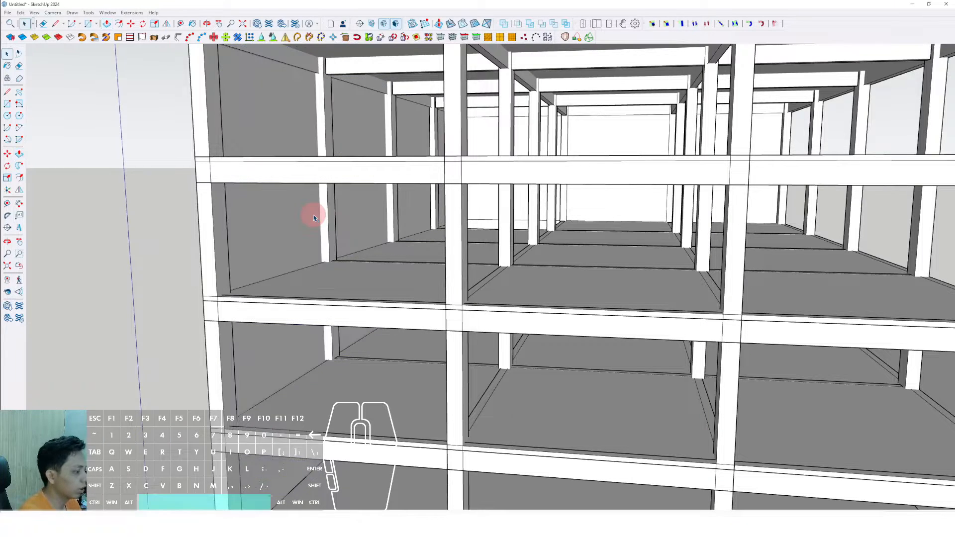
Make the long facade's thin wall a group
scroll(324, 230, down, 3)
scroll(293, 210, up, 3)
right_click(293, 210)
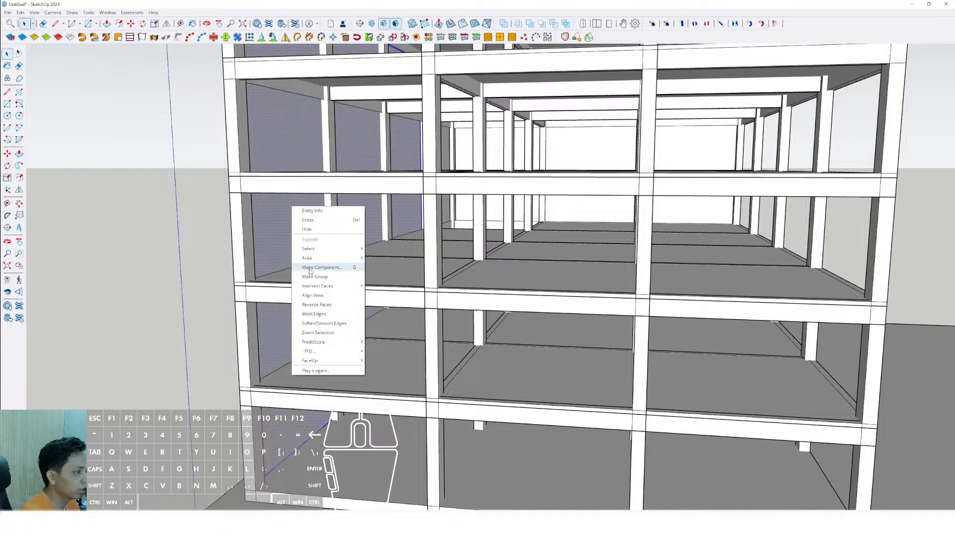
click(348, 270)
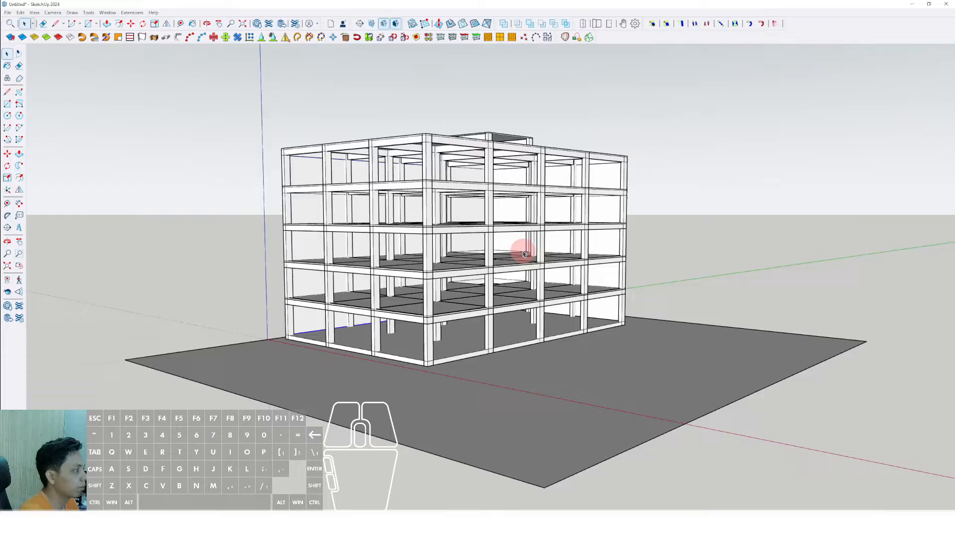
Draw a rectangle across the rooftop enclosure's open side facing the roof, from the floor at one column to the roof beam at the other
middle_drag(524, 253, 522, 331)
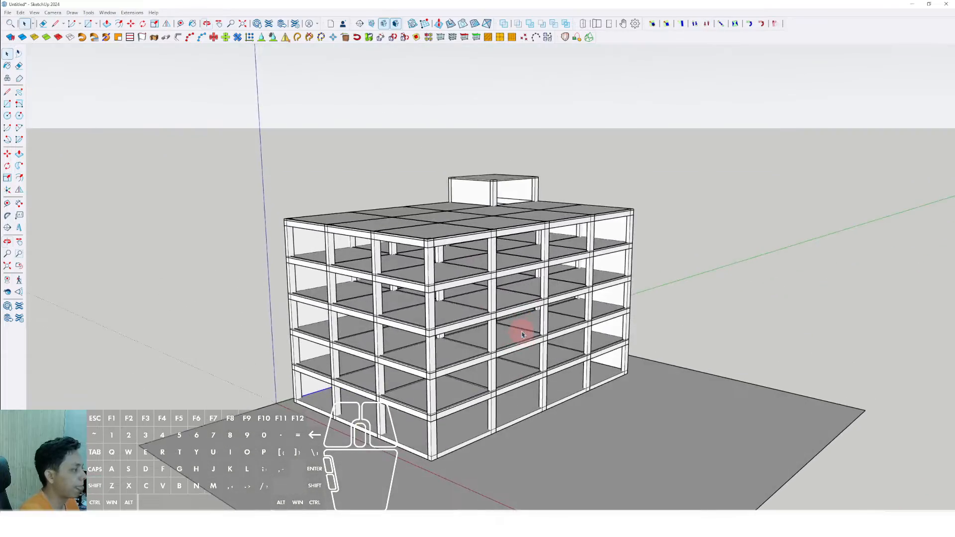
scroll(480, 181, up, 6)
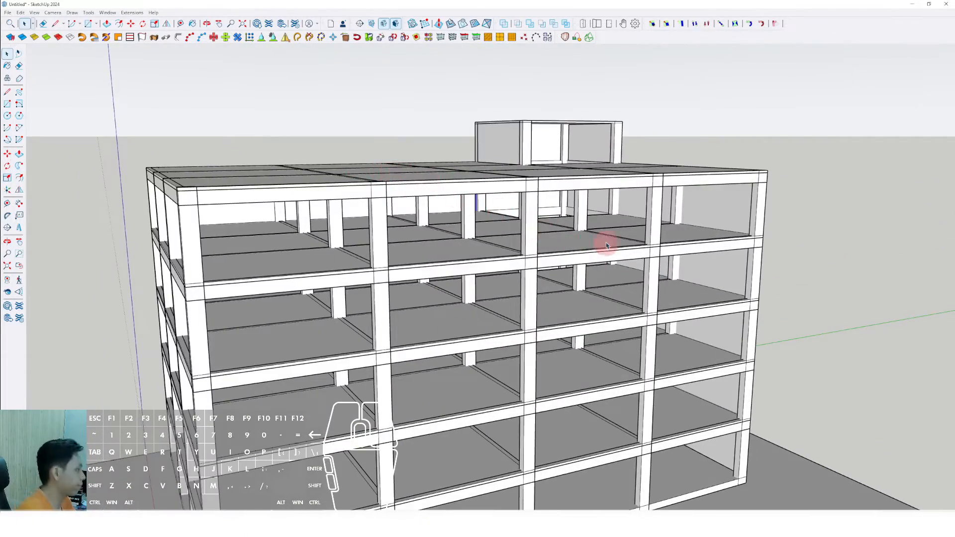
scroll(523, 231, up, 10)
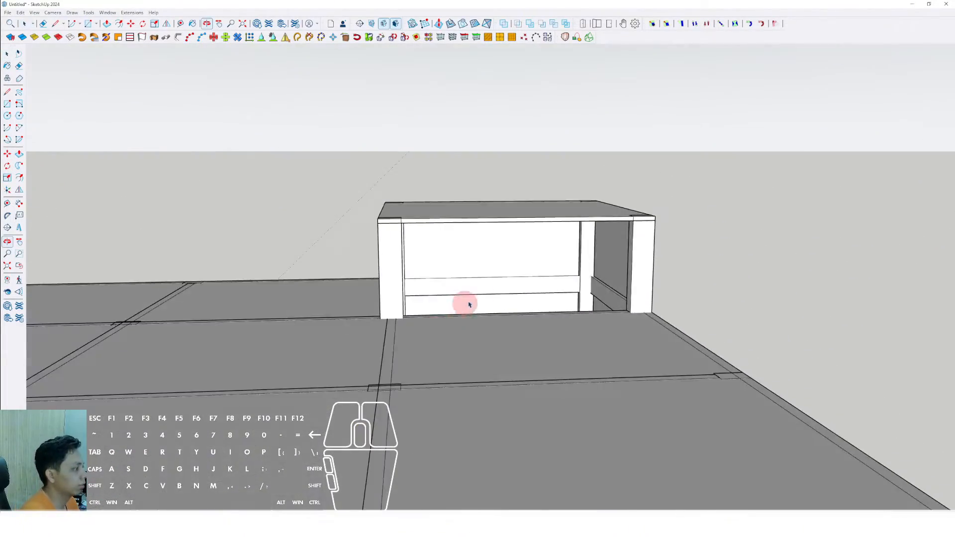
middle_drag(464, 303, 478, 365)
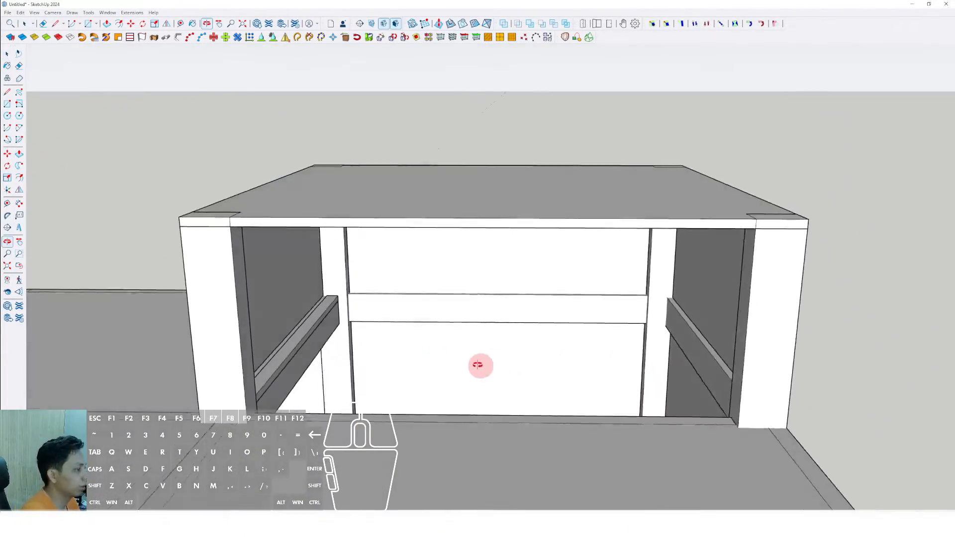
drag(478, 365, 470, 365)
scroll(672, 400, up, 3)
click(751, 444)
scroll(750, 440, down, 3)
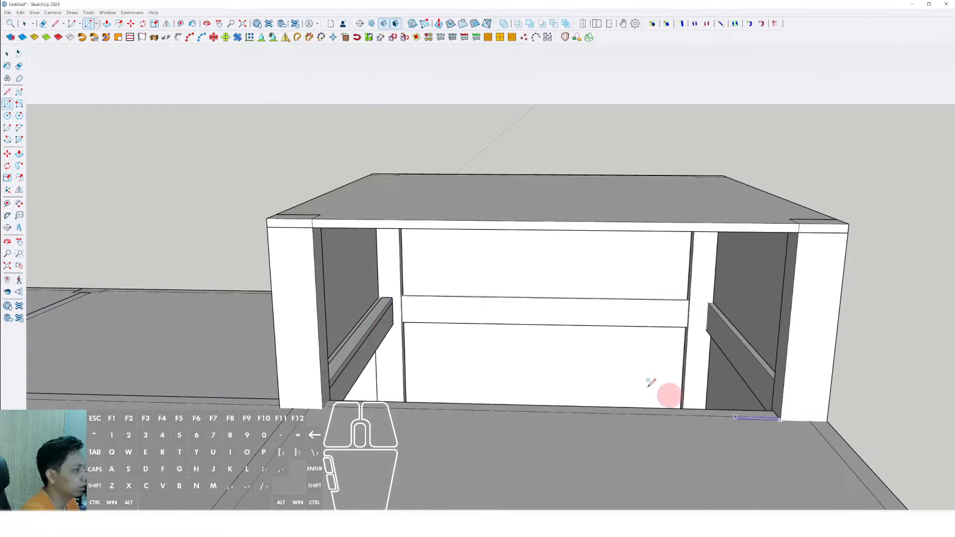
shift+click(313, 228)
Push/Pull the rooftop enclosure's new rectangle into a thin wall and make it a group
middle_drag(313, 227, 519, 247)
key(p)
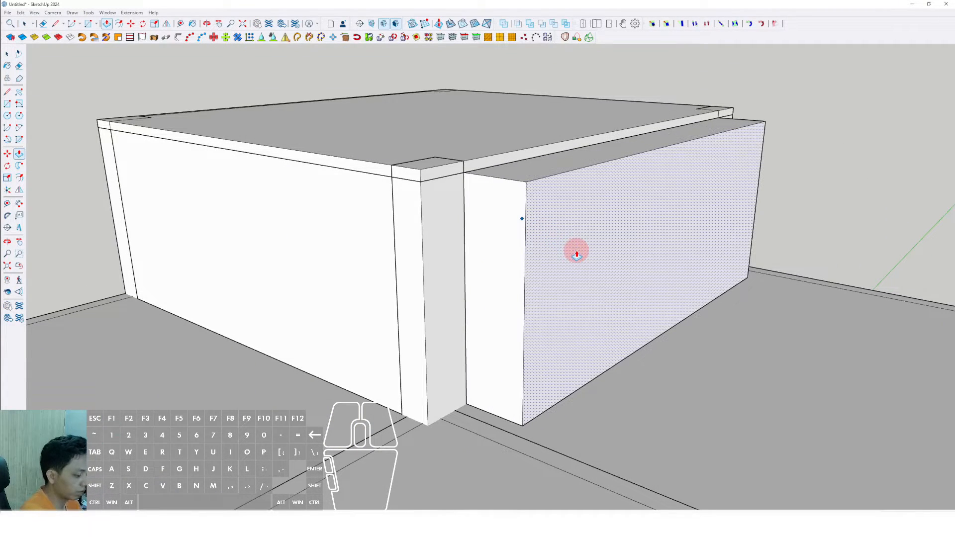
key(Return)
key(space)
triple_click(520, 211)
right_click(520, 212)
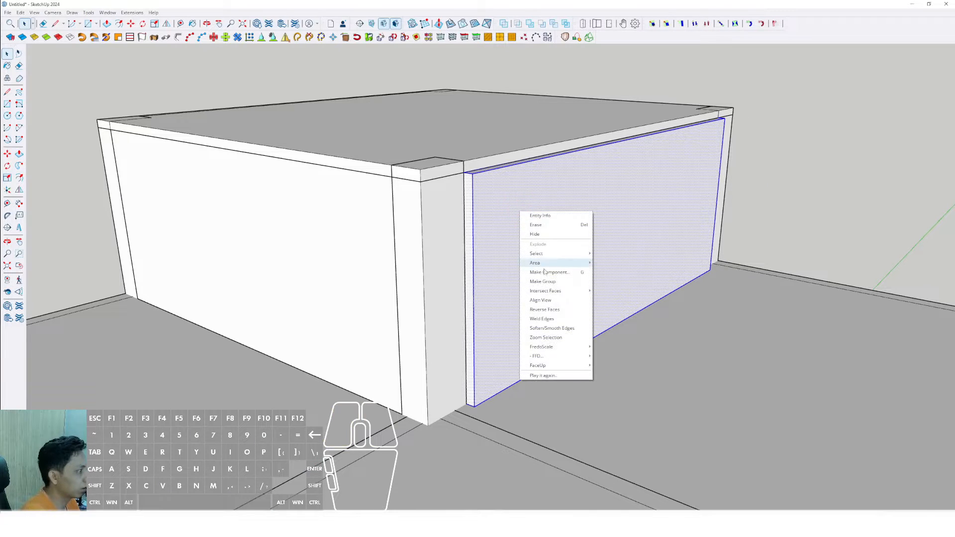
click(541, 282)
Move the new rooftop wall inward by its thickness so its outer face is flush with the columns
scroll(543, 299, down, 2)
scroll(505, 342, up, 6)
key(m)
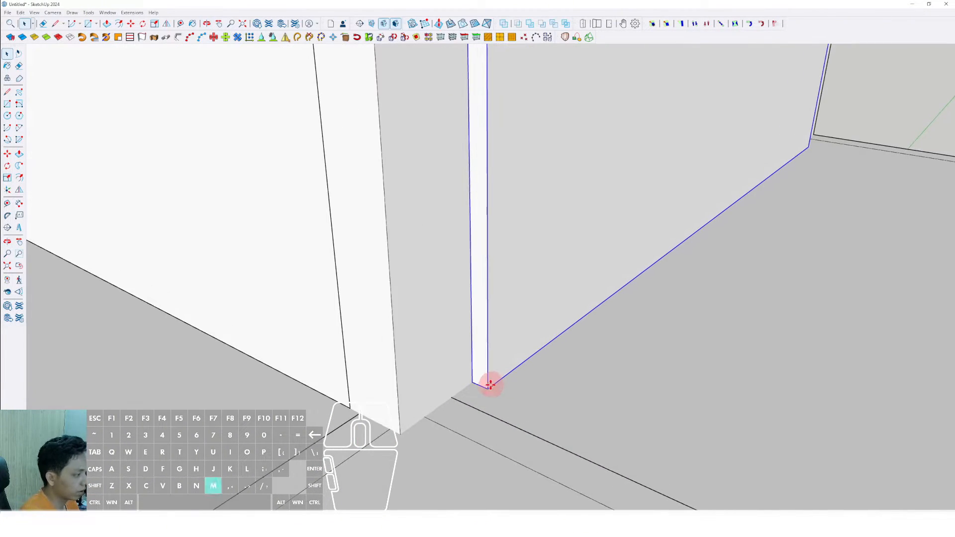
drag(488, 386, 475, 384)
scroll(498, 358, down, 5)
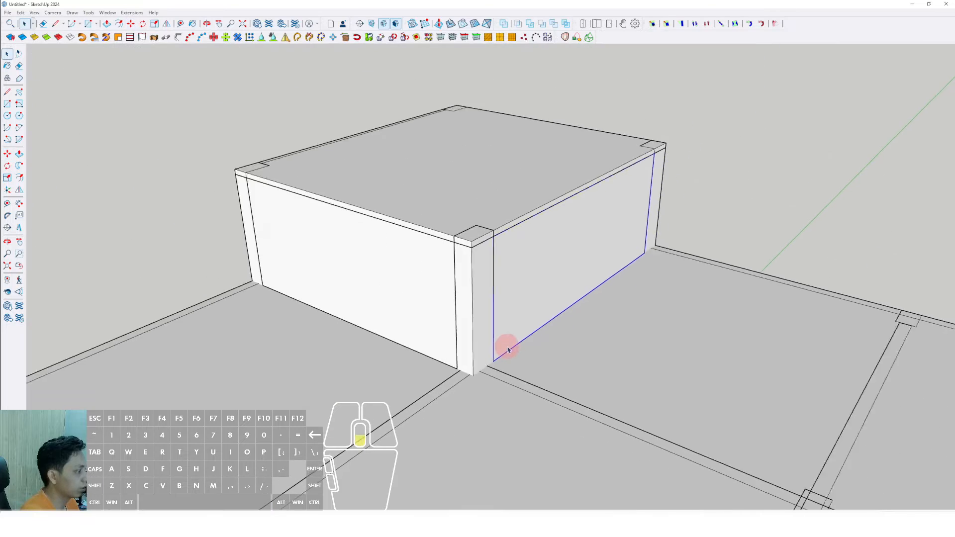
Draw a low rectangle along the base of the new rooftop wall, spanning from outer column corner to outer column corner
key(r)
scroll(426, 363, up, 4)
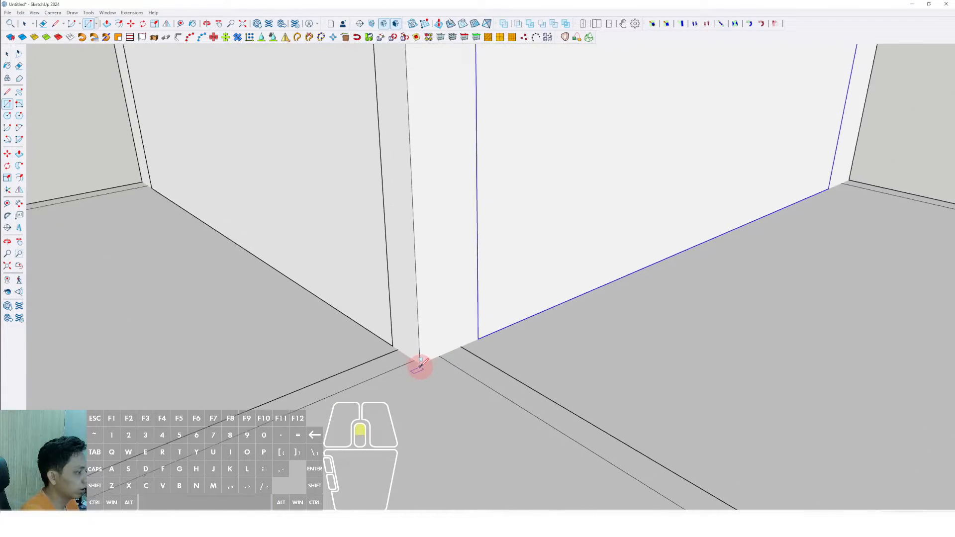
click(420, 359)
scroll(448, 313, down, 5)
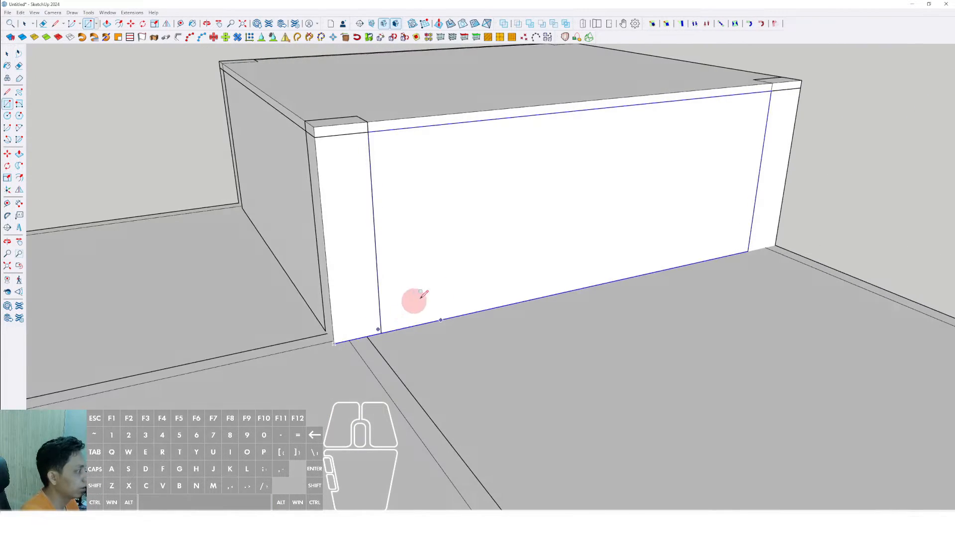
click(778, 229)
Push/Pull the low strip at the base of the rooftop wall outward over the roof into a platform
key(space)
scroll(597, 271, down, 3)
middle_drag(438, 296, 522, 286)
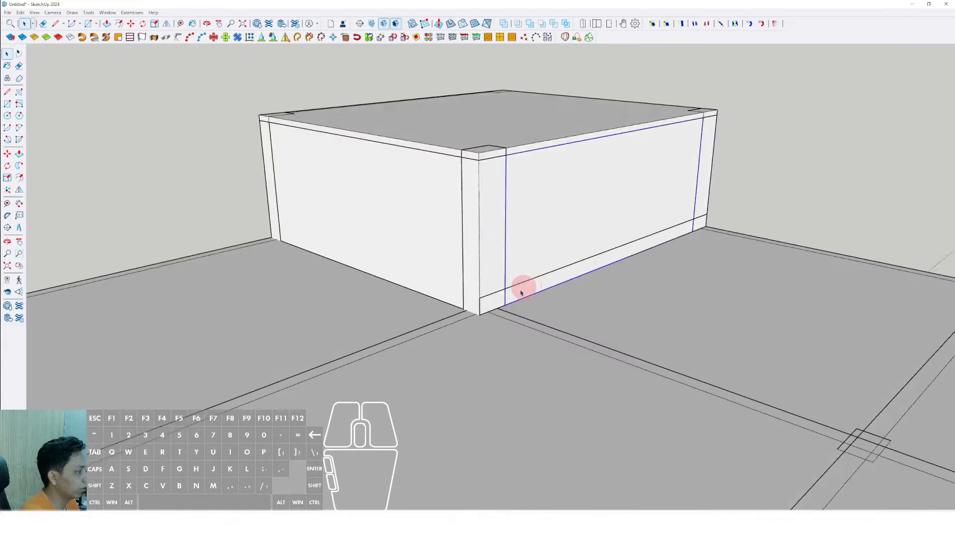
scroll(521, 289, up, 3)
double_click(517, 293)
double_click(517, 293)
scroll(597, 286, down, 1)
click(766, 182)
scroll(497, 295, up, 1)
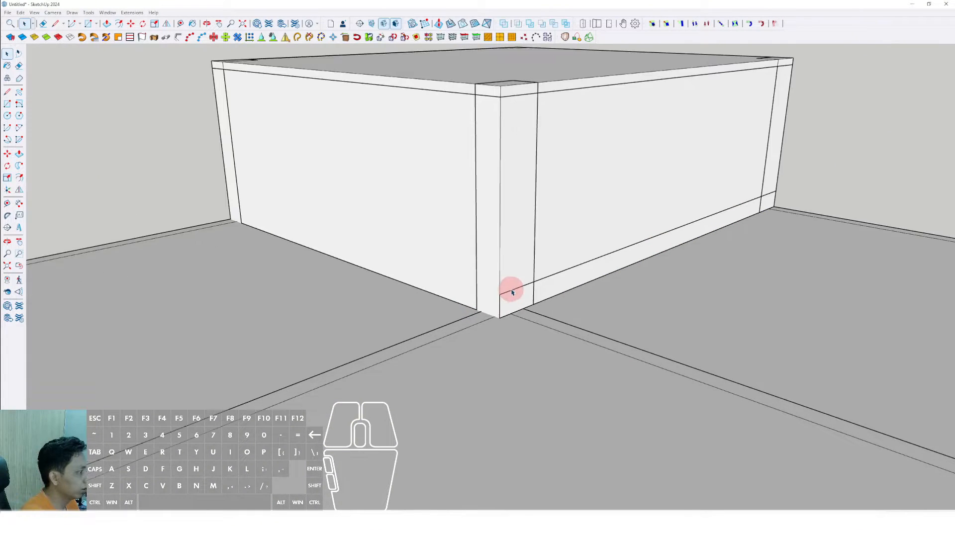
scroll(513, 294, down, 1)
middle_drag(513, 296, 518, 300)
key(v)
click(533, 292)
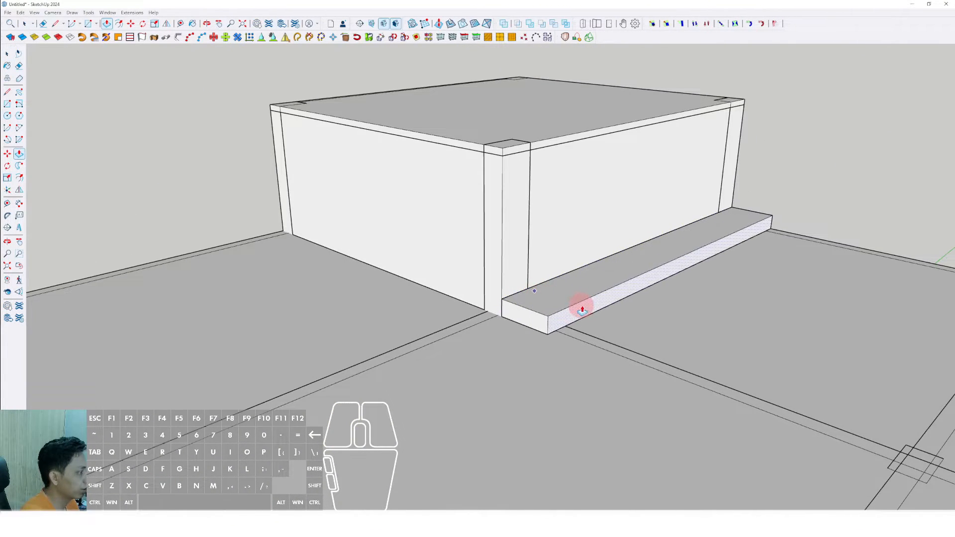
click(585, 311)
Divide the platform's end face with a horizontal line at about mid-height
key(space)
scroll(551, 325, up, 1)
scroll(551, 325, up, 1)
key(r)
scroll(552, 324, up, 3)
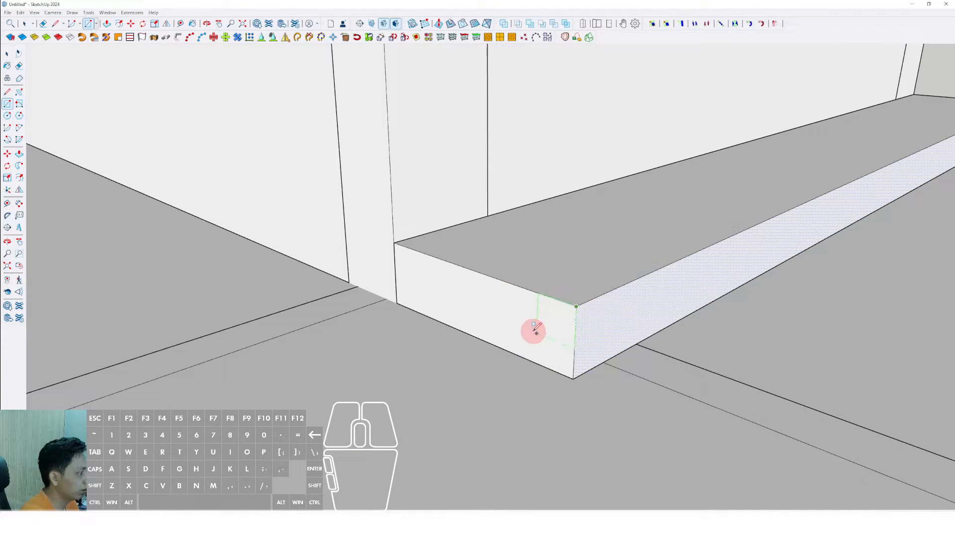
click(546, 370)
scroll(566, 369, up, 1)
middle_drag(566, 369, 526, 372)
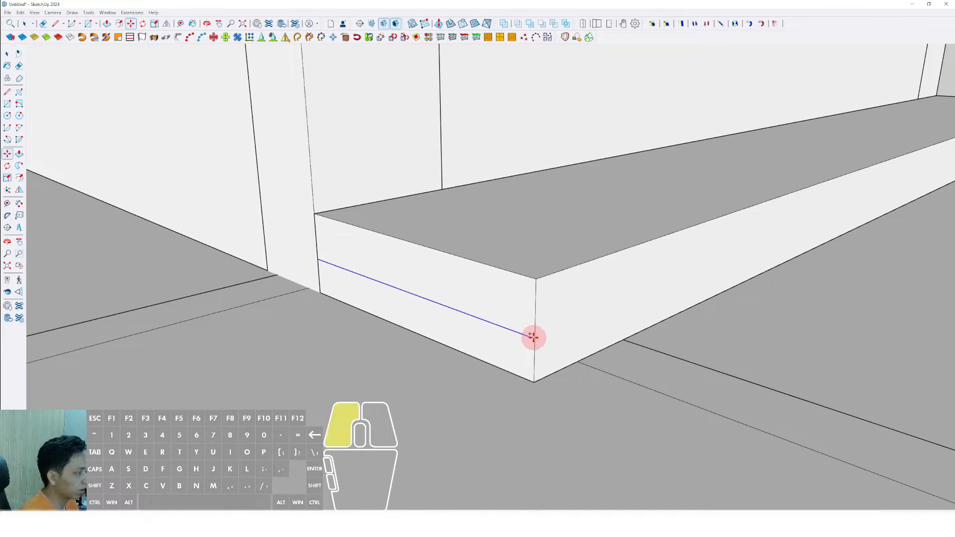
Copy the end face's dividing line upward to just below the platform's top edge
drag(533, 338, 535, 316)
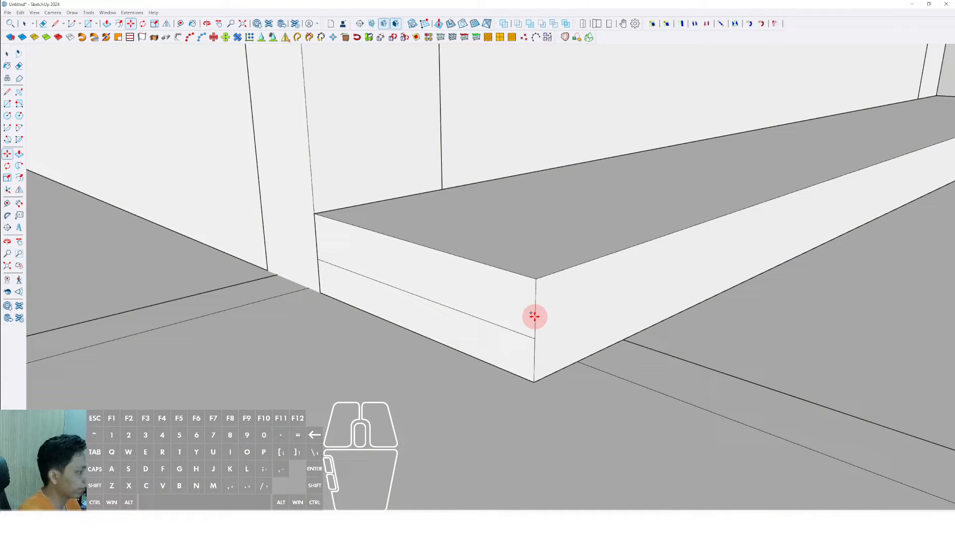
click(523, 337)
scroll(530, 346, up, 1)
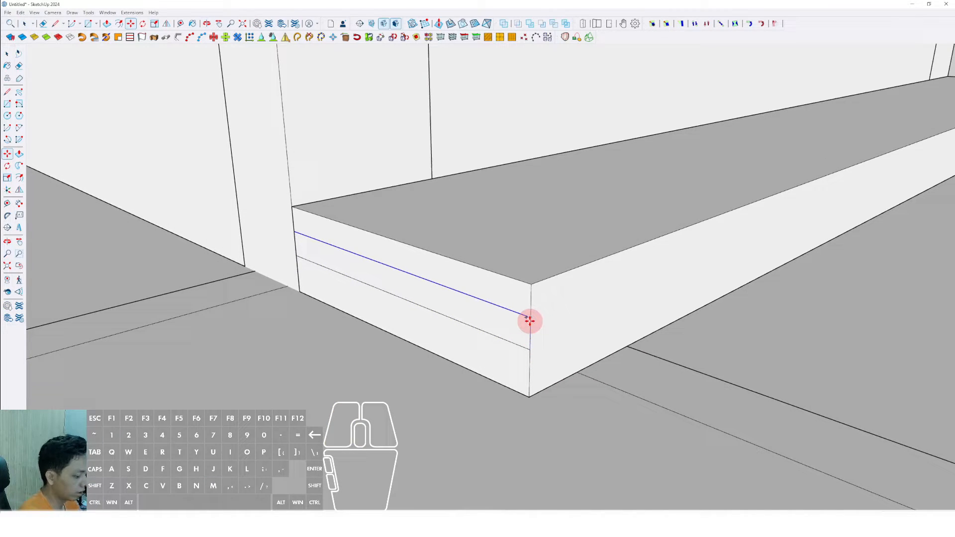
key(space)
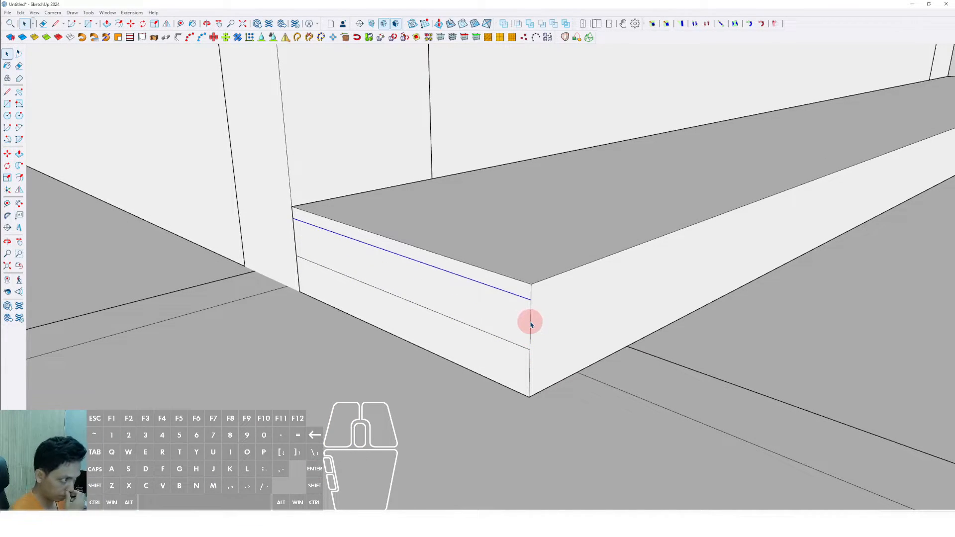
Push the platform's top face down to the copied line and erase the leftover edge at the corner
scroll(518, 326, up, 2)
key(d)
click(534, 323)
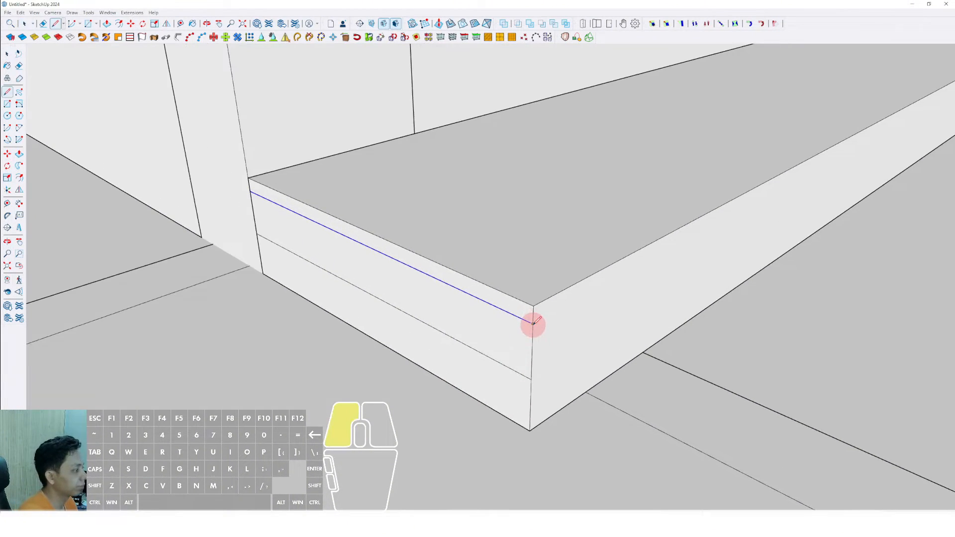
key(v)
click(537, 290)
click(542, 329)
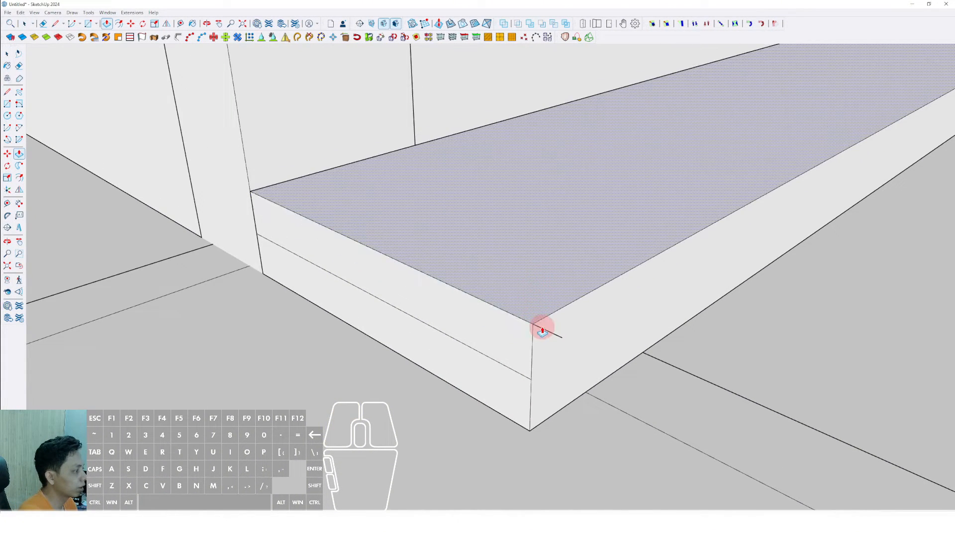
key(e)
click(550, 332)
key(space)
scroll(532, 336, down, 2)
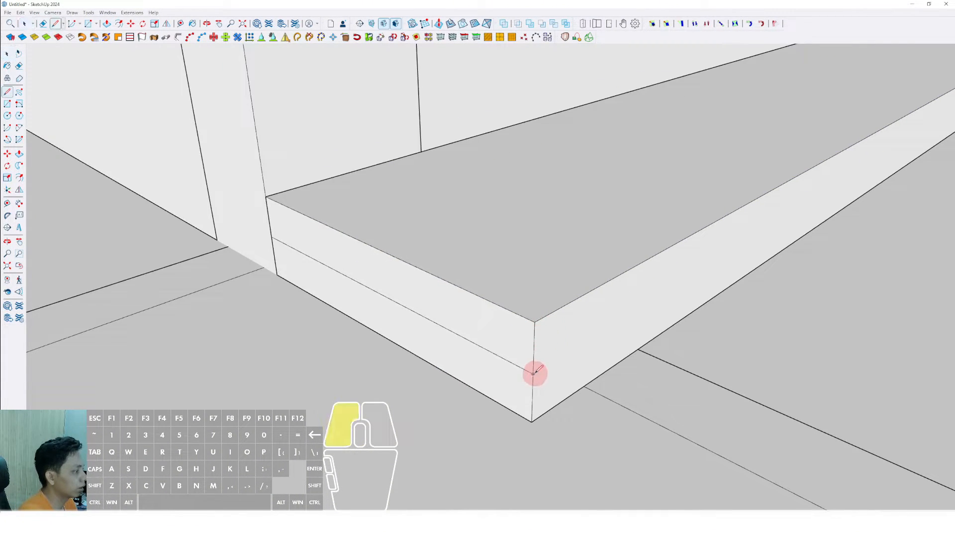
Draw a line along the platform's long front face, from the end face's dividing line to the far edge
click(534, 373)
scroll(557, 348, down, 4)
scroll(783, 188, up, 4)
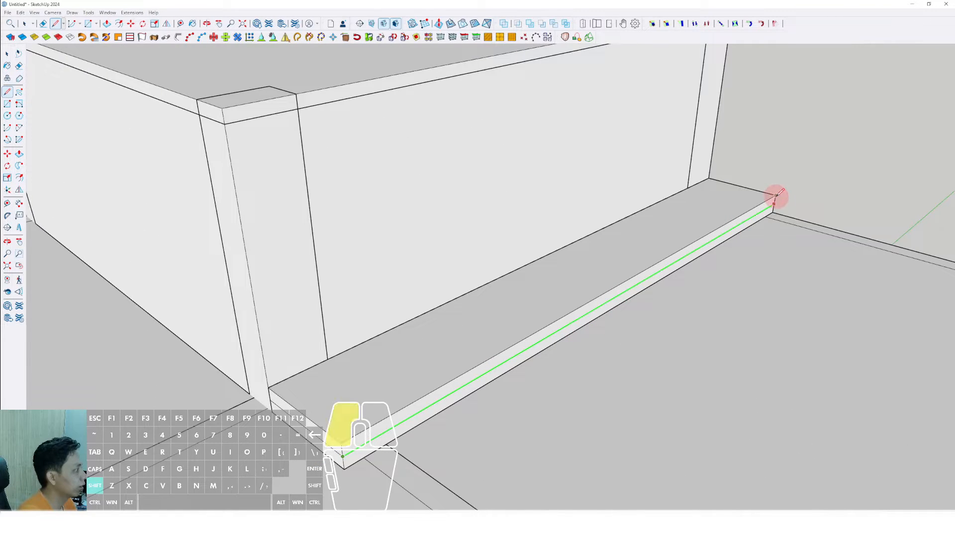
click(775, 195)
Push/Pull the upper half of the platform's front face back twice by the same distance to form two steps
scroll(427, 399, down, 3)
scroll(559, 320, up, 4)
key(v)
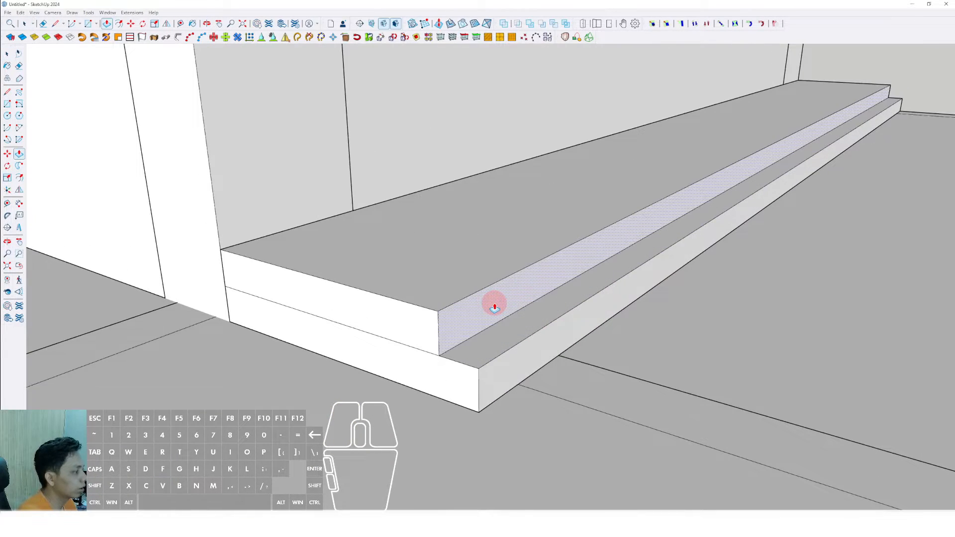
double_click(494, 306)
key(space)
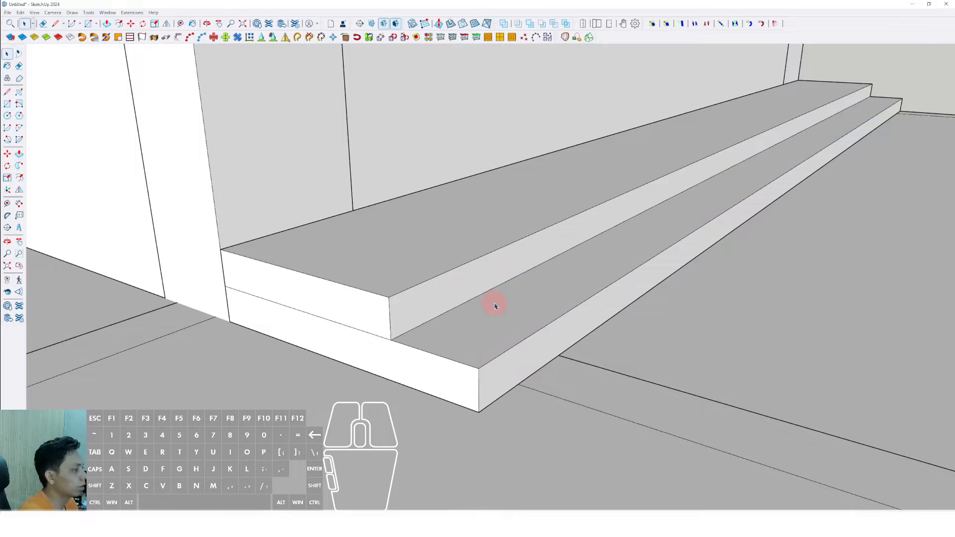
key(space)
Select the complete two-step platform and make it a group
scroll(461, 337, down, 6)
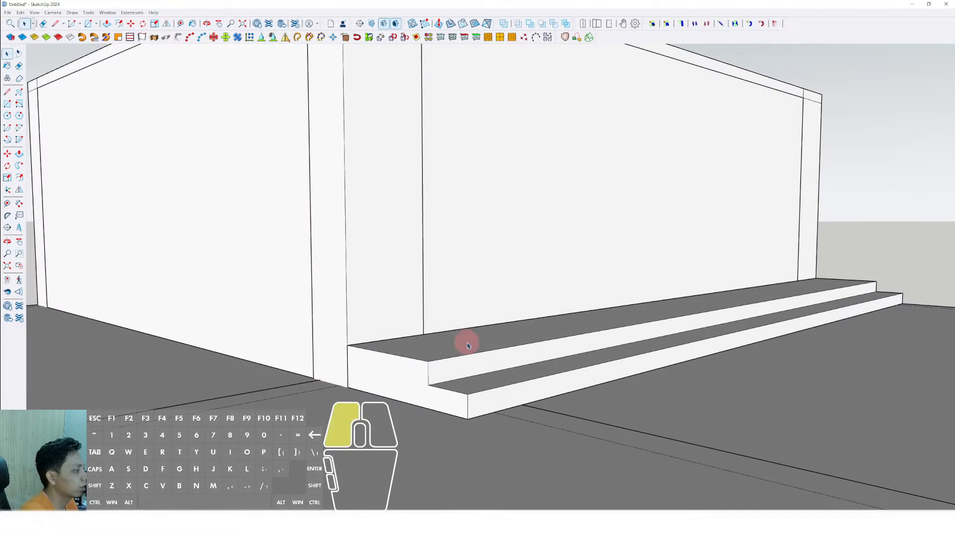
triple_click(465, 339)
right_click(468, 344)
click(488, 416)
Place a horizontal guide 2400 mm above the top step on the rooftop wall and a vertical guide offset from the column's inner edge
scroll(475, 339, down, 3)
middle_drag(475, 339, 124, 220)
scroll(335, 309, up, 3)
scroll(477, 337, up, 2)
click(124, 220)
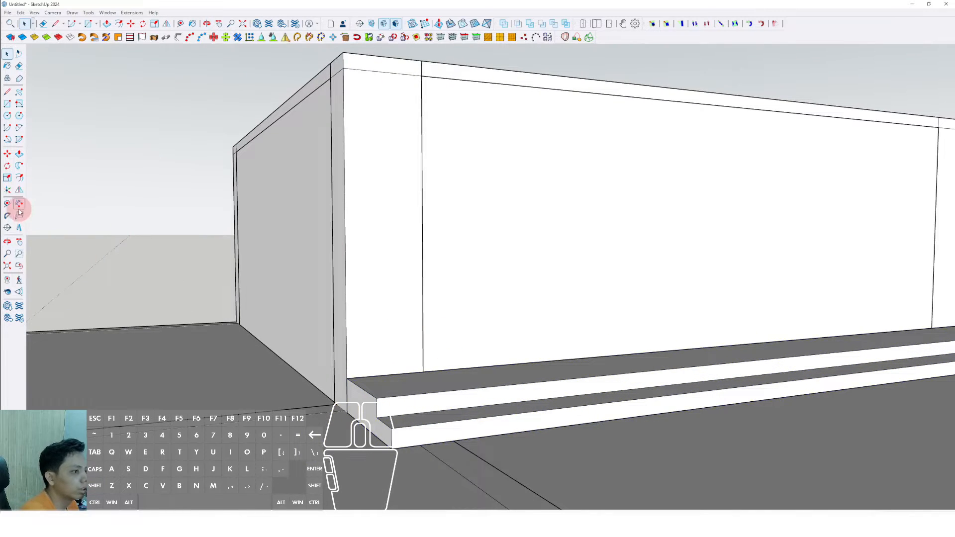
middle_drag(187, 245, 433, 367)
drag(431, 374, 431, 215)
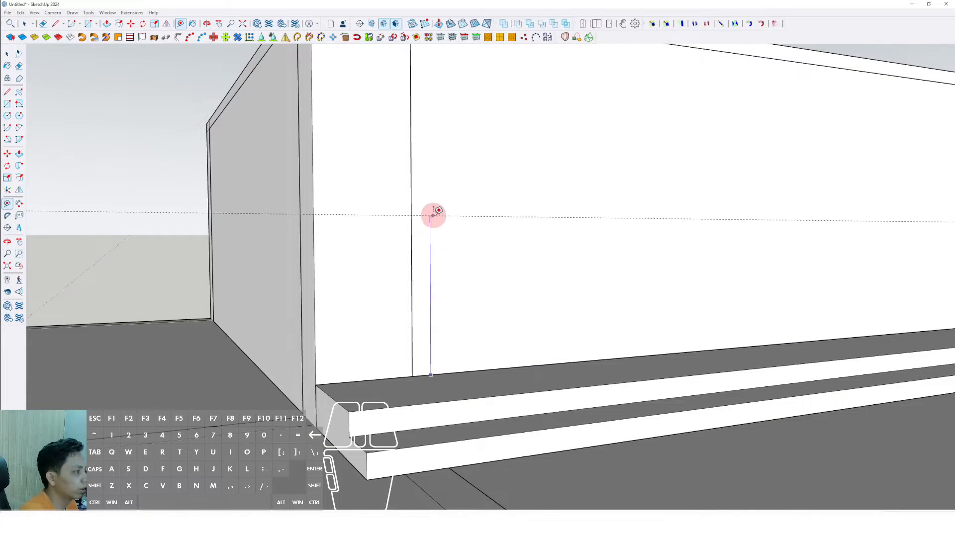
scroll(445, 247, down, 4)
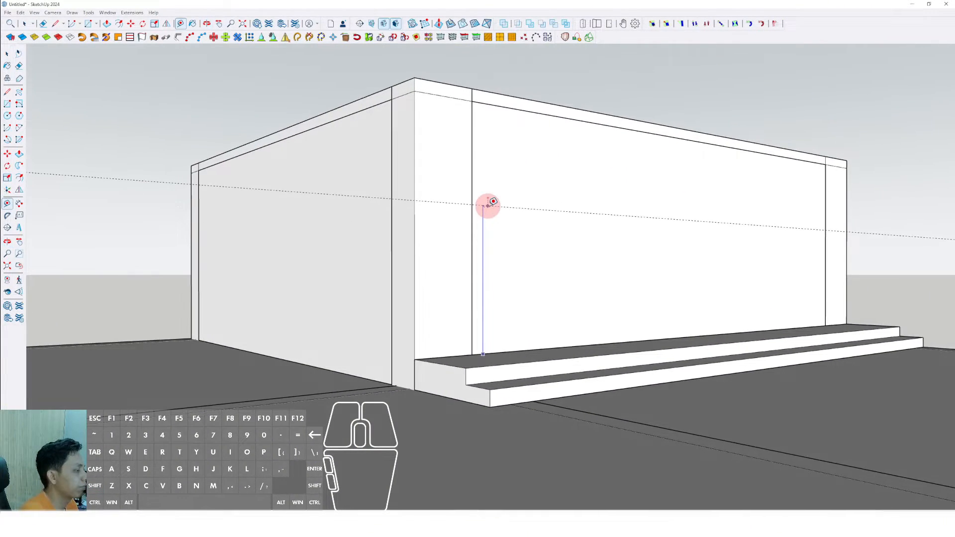
middle_drag(488, 205, 478, 222)
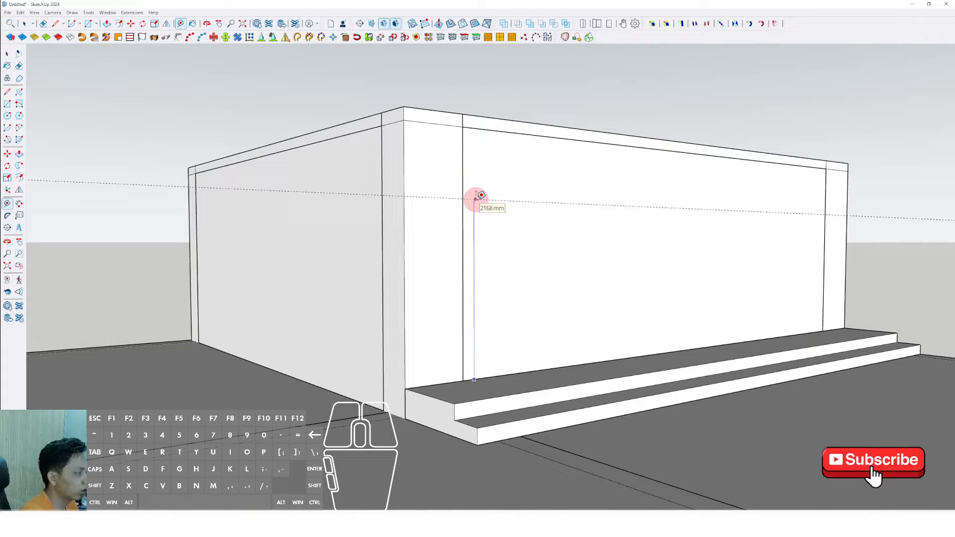
text(2)
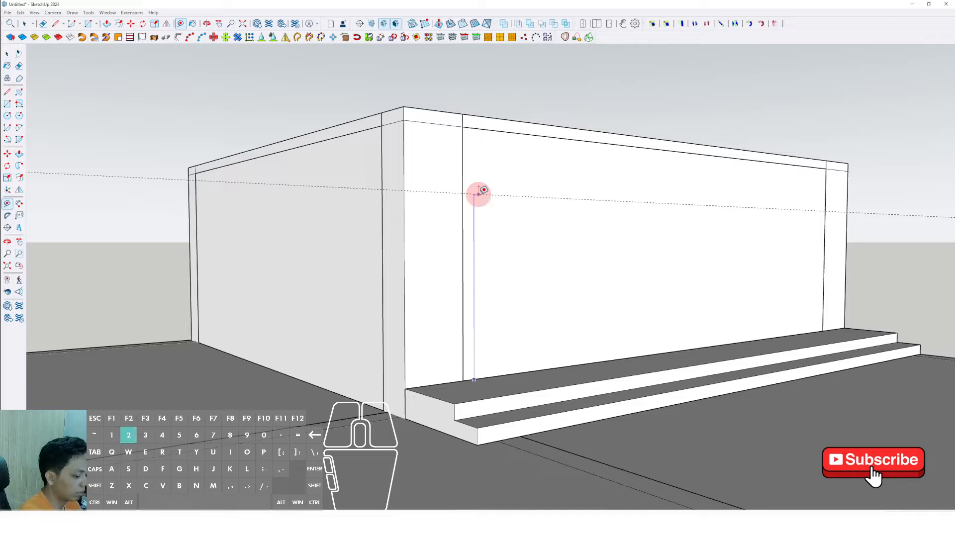
text(400)
key(Return)
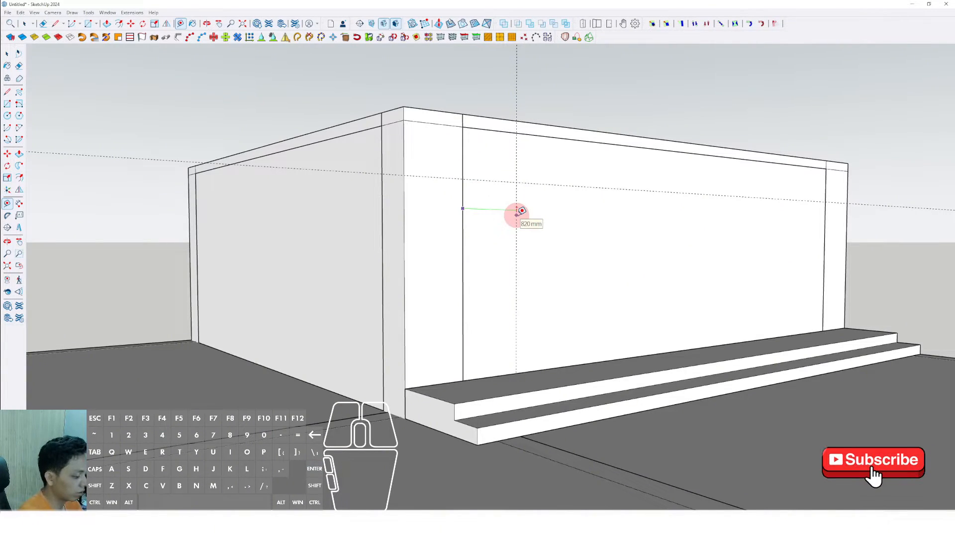
key(shift+f)
scroll(516, 214, up, 4)
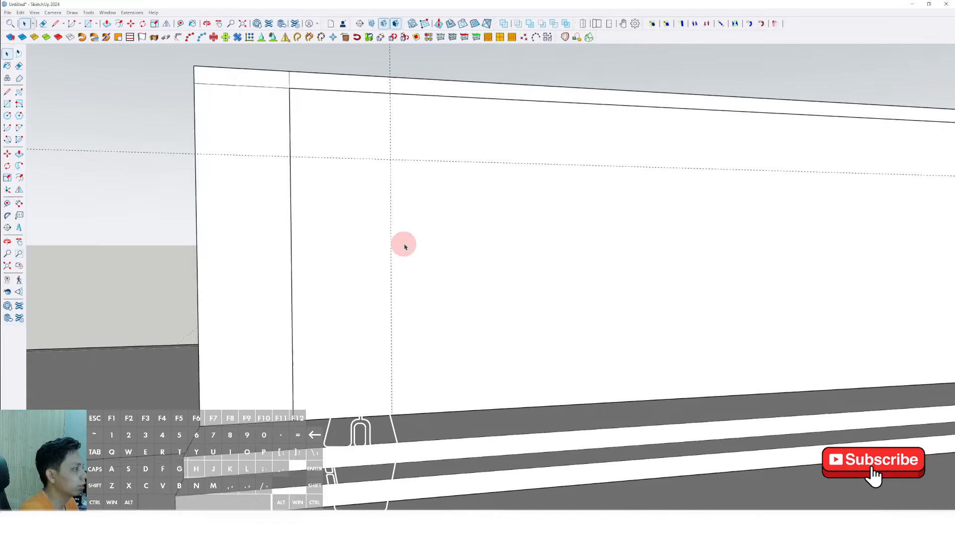
Draw a door rectangle on the rooftop wall from the guide intersection to the base of the adjacent column
scroll(422, 239, down, 1)
middle_drag(452, 233, 482, 216)
click(433, 177)
key(r)
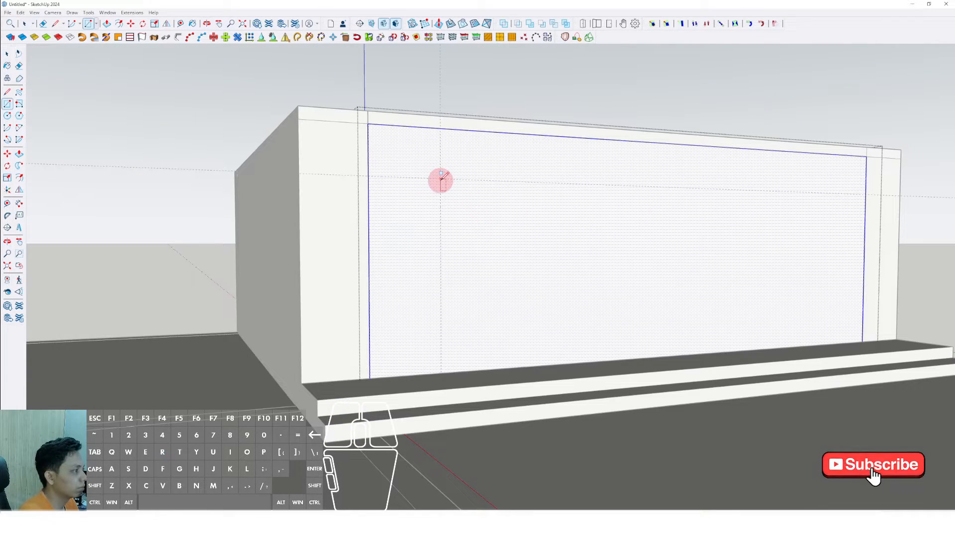
click(441, 179)
scroll(369, 331, up, 3)
scroll(366, 335, up, 1)
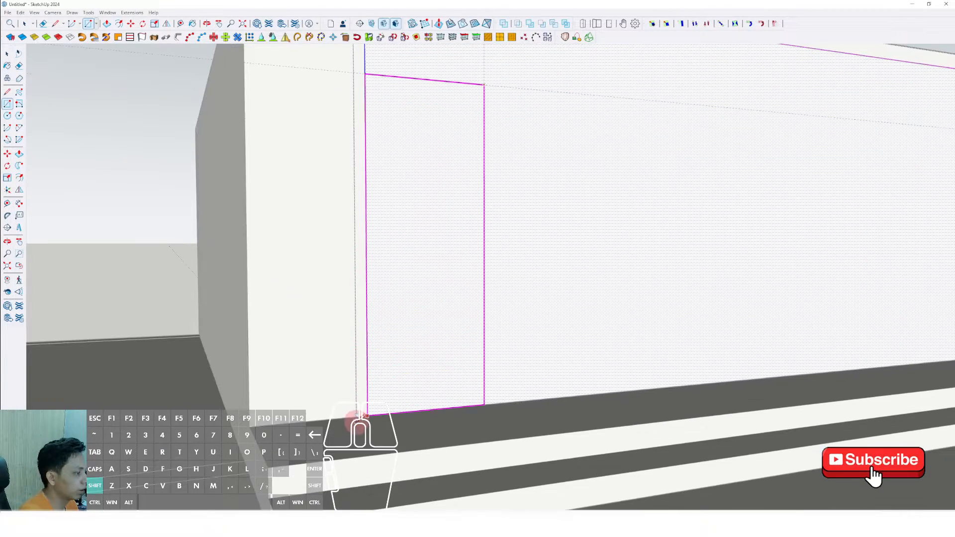
click(365, 416)
Push/Pull the door rectangle through the 150 mm wall to cut the opening
key(space)
scroll(391, 354, down, 3)
middle_drag(392, 350, 429, 374)
key(i)
click(423, 334)
key(p)
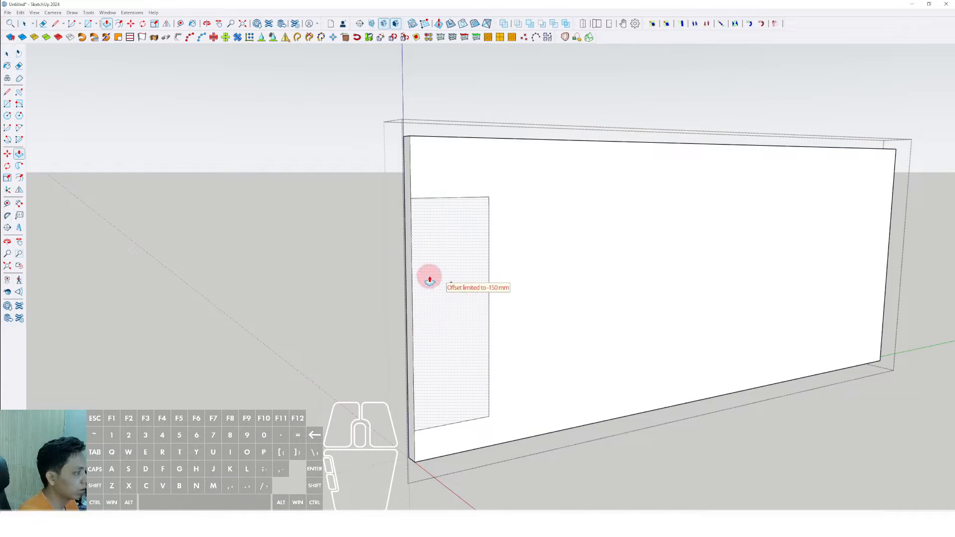
double_click(429, 277)
key(space)
Bring back the rest of the model and delete the horizontal and vertical guides around the door opening
scroll(443, 276, down, 3)
middle_drag(592, 187, 544, 213)
key(i)
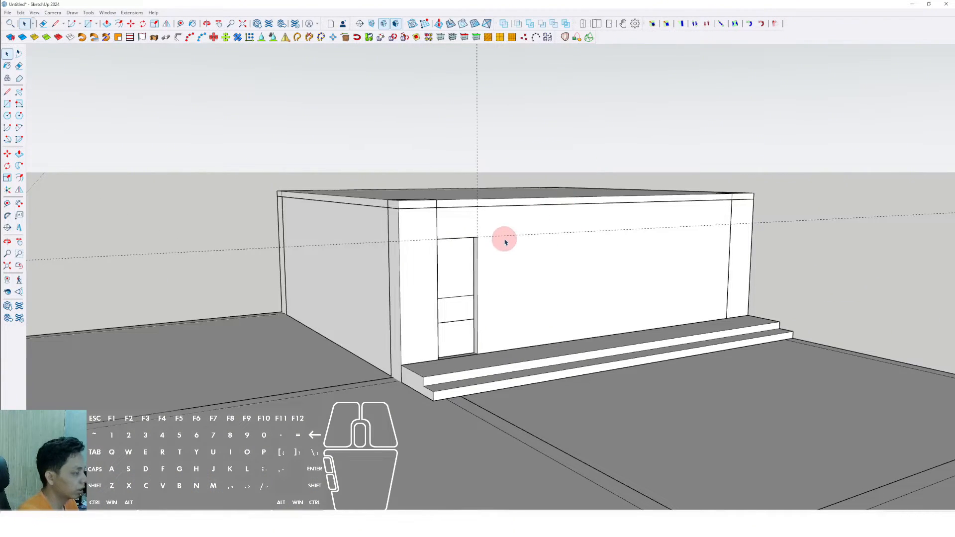
drag(800, 257, 764, 213)
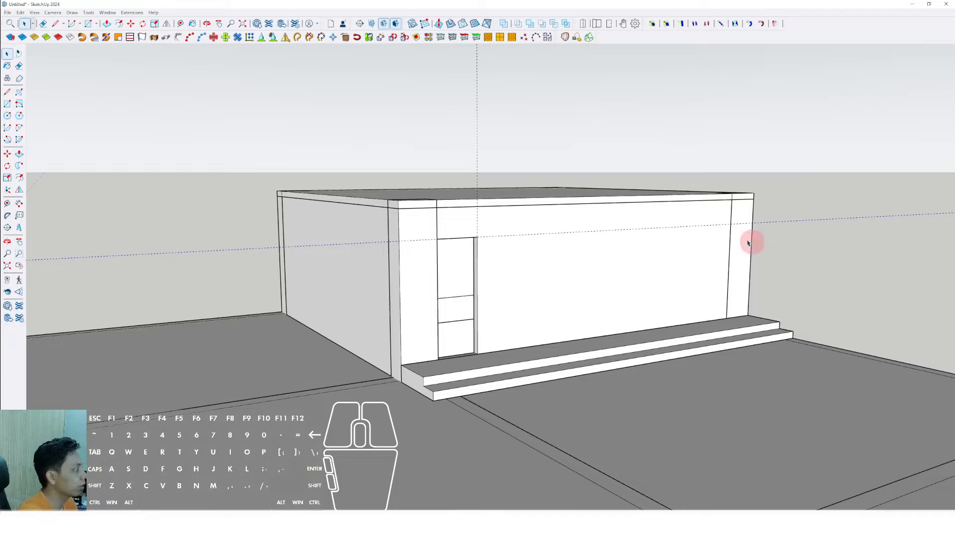
key(Delete)
drag(495, 113, 438, 161)
key(Delete)
Trace the outline of the door opening and select its two side edges and top edge
scroll(495, 263, up, 3)
middle_drag(522, 265, 324, 343)
scroll(324, 385, up, 2)
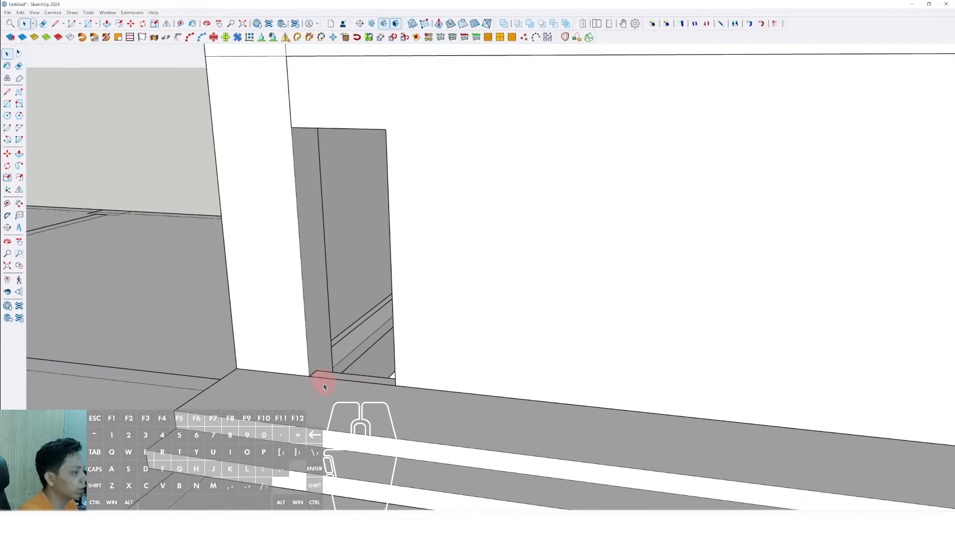
key(l)
click(308, 371)
scroll(304, 338, down, 2)
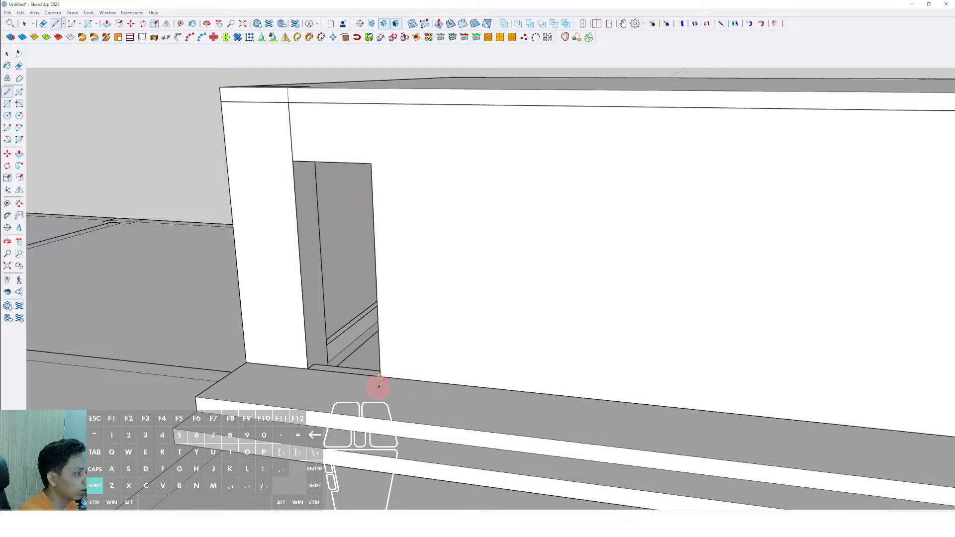
middle_drag(380, 384, 597, 380)
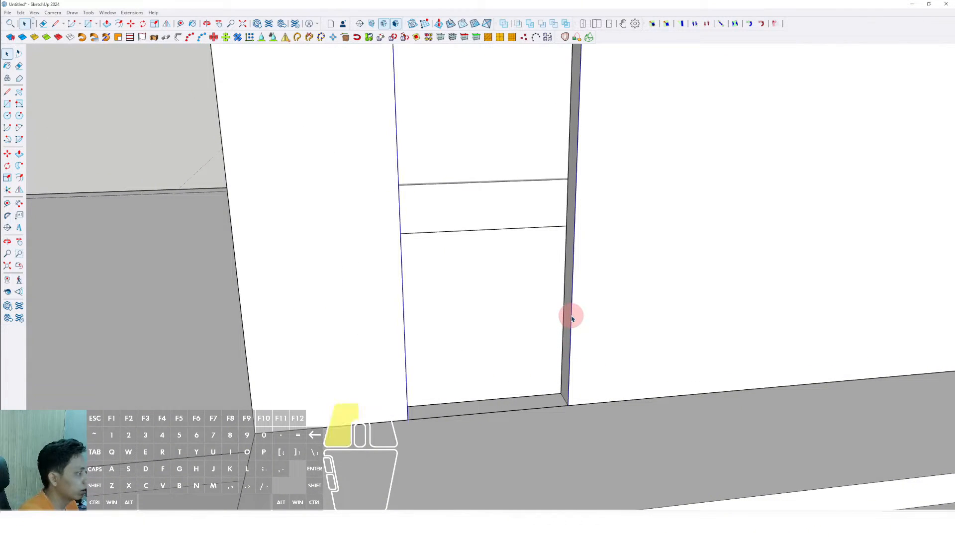
Offset the traced outline inward and close it into a flat door-frame face with an open centre
key(f)
click(571, 299)
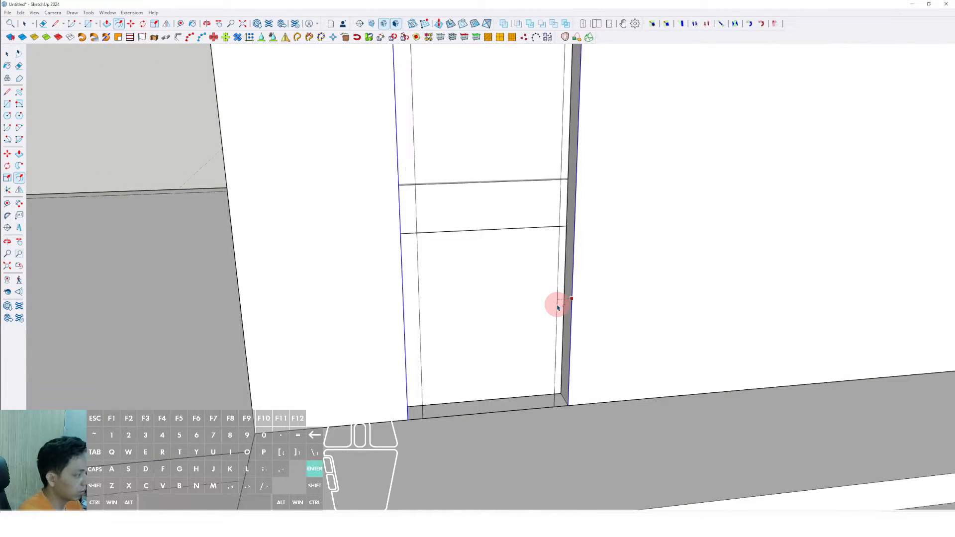
key(space)
middle_drag(559, 305, 572, 413)
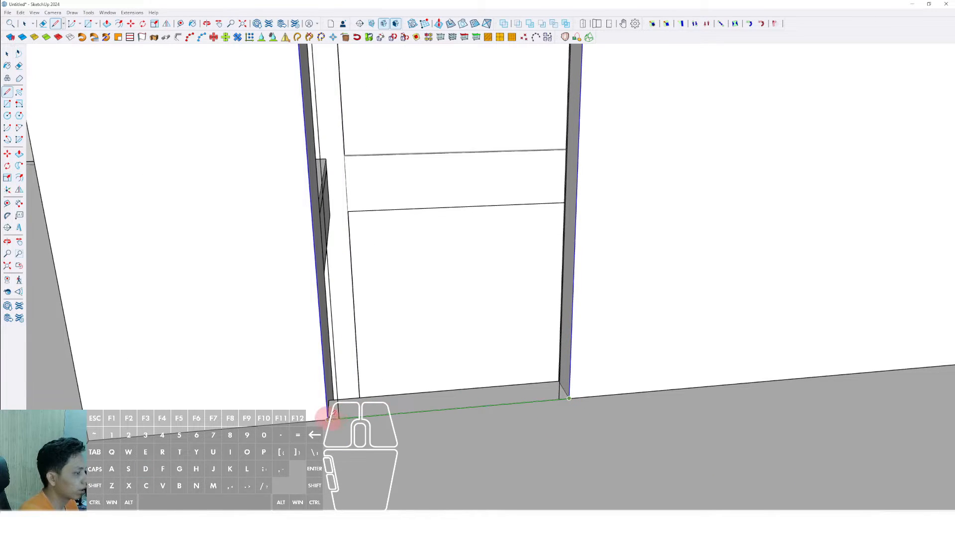
key(space)
key(Delete)
Push/Pull the door-frame face back into the opening and make the whole frame a group
middle_drag(418, 423, 592, 376)
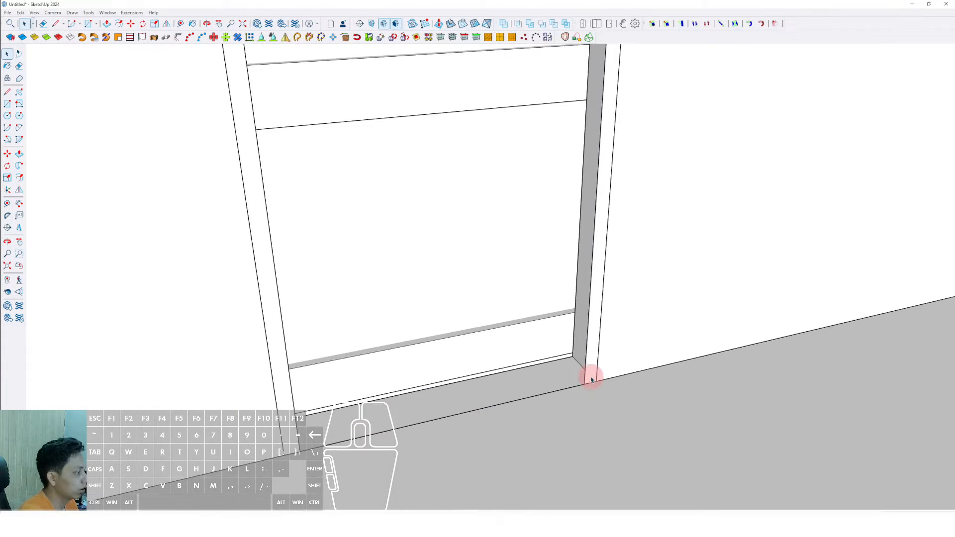
key(p)
click(593, 364)
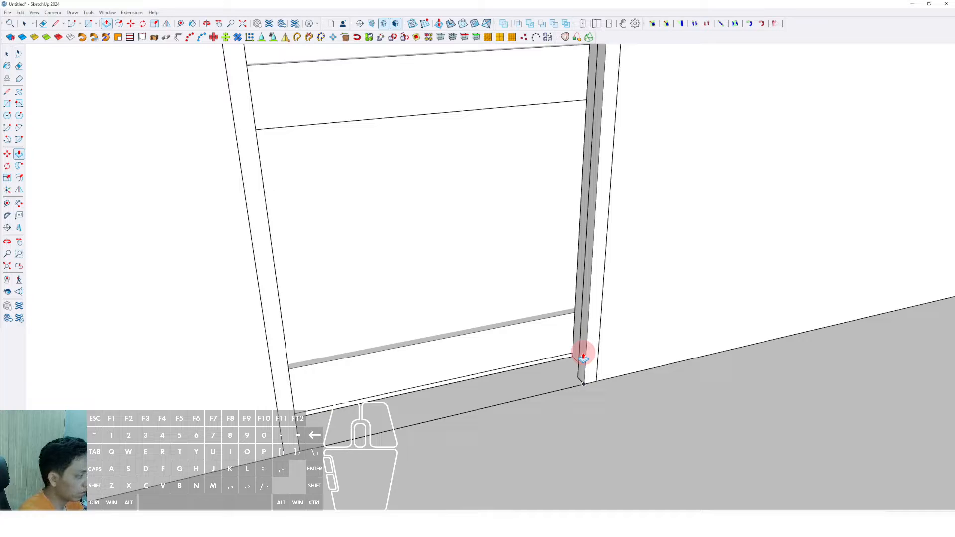
click(583, 356)
key(space)
triple_click(578, 313)
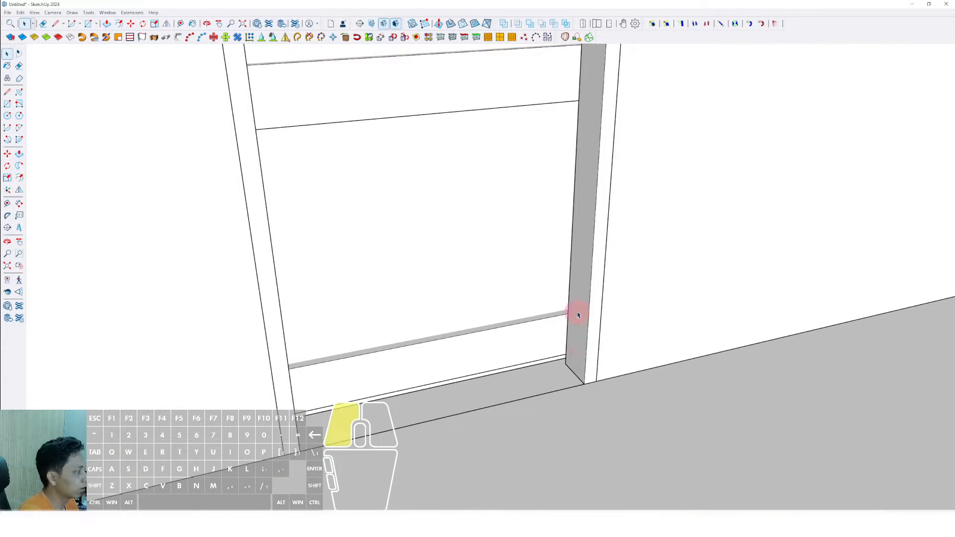
right_click(578, 312)
click(606, 383)
Draw a rectangle for the door panel between opposite inner corners of the door frame
key(r)
click(585, 385)
scroll(583, 380, down, 3)
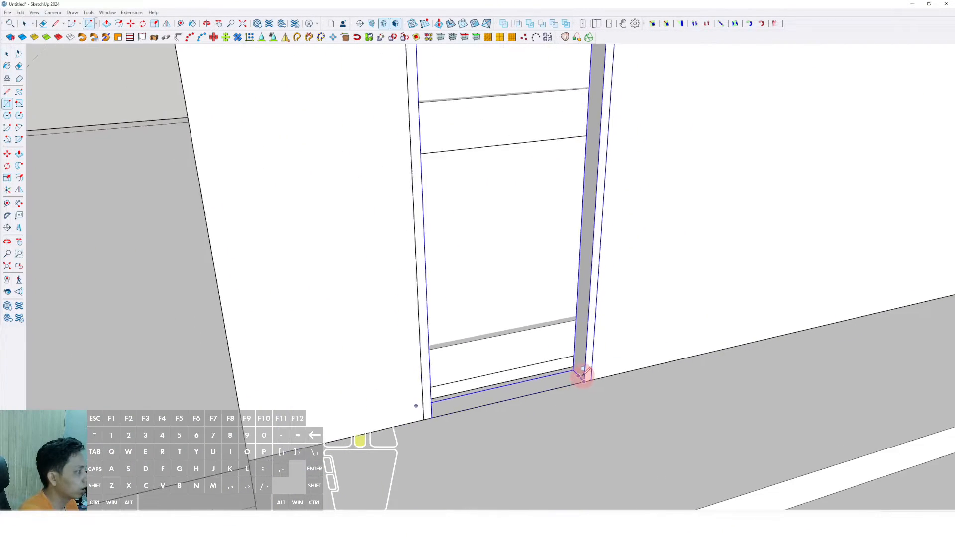
middle_drag(581, 375, 561, 386)
scroll(552, 385, down, 2)
click(417, 213)
Push/Pull the door rectangle into a thin panel and make the complete panel a group
middle_drag(416, 211, 450, 286)
key(v)
click(454, 290)
key(p)
click(453, 287)
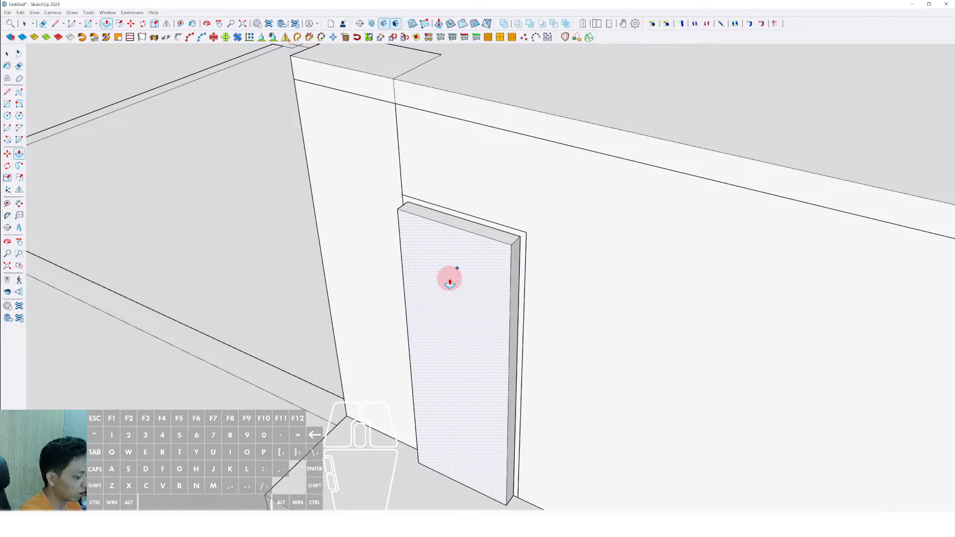
key(Return)
key(v)
triple_click(470, 263)
right_click(470, 262)
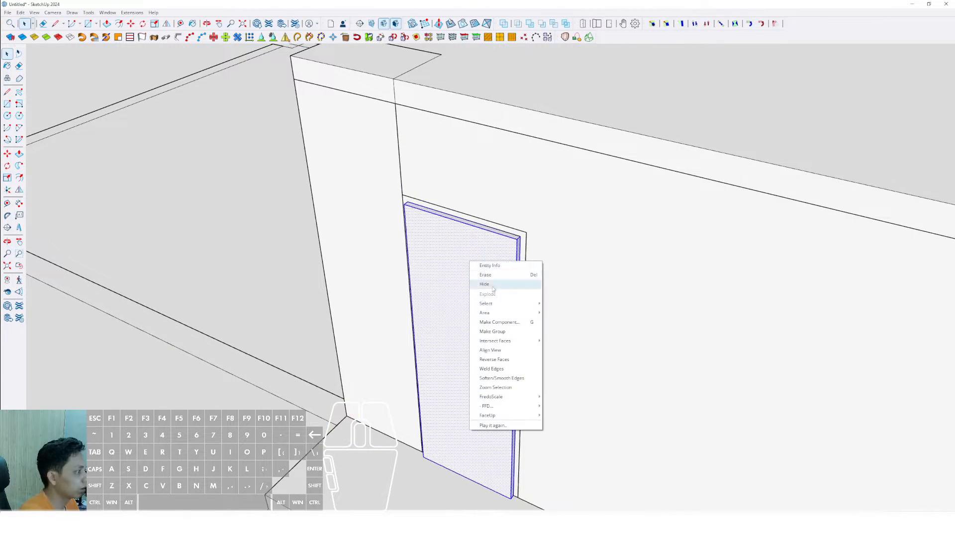
click(495, 332)
Move the door panel back through the opening, snapping its lower corner to the frame's corner on the inner side
scroll(459, 438, up, 3)
shift+middle_drag(460, 439, 139, 333)
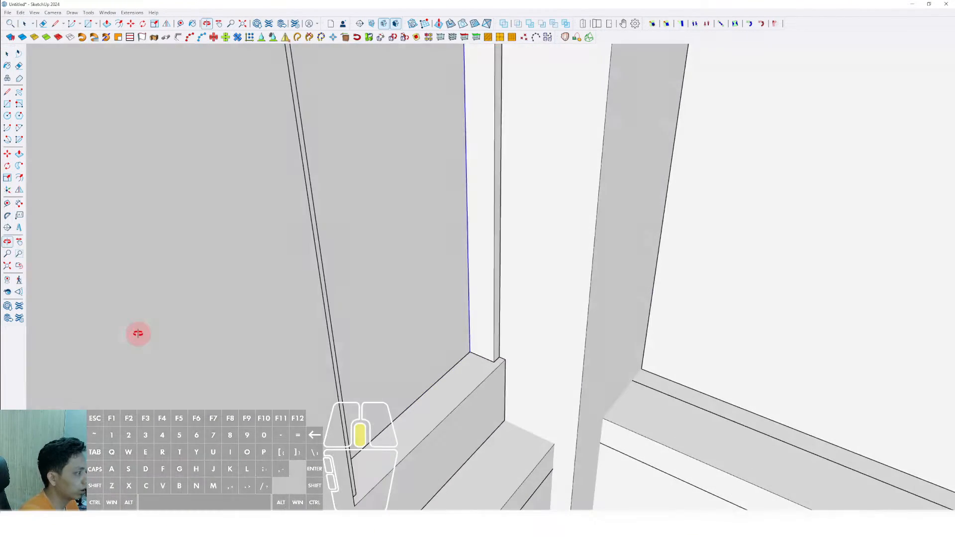
scroll(410, 341, up, 2)
shift+middle_drag(410, 341, 399, 371)
click(425, 350)
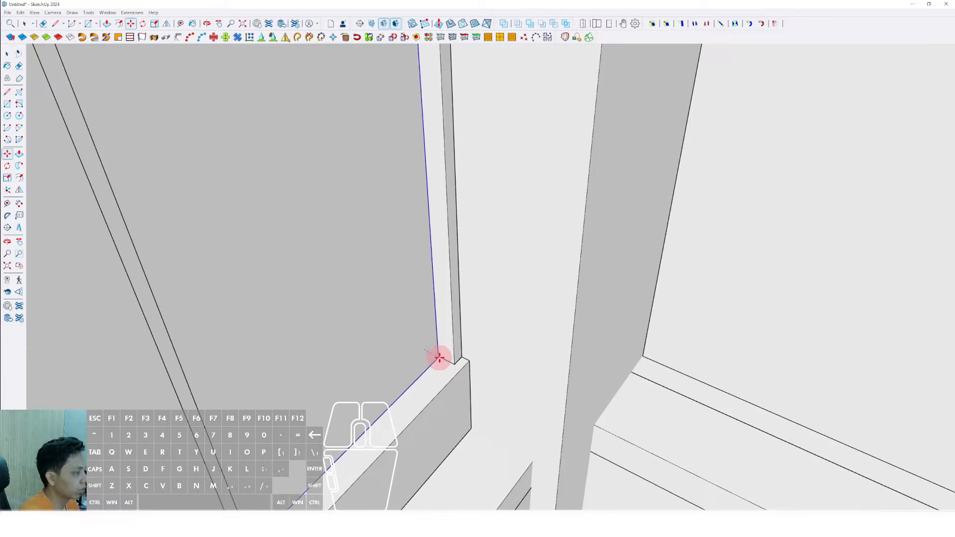
click(454, 362)
scroll(454, 361, down, 1)
shift+middle_drag(451, 358, 398, 263)
key(v)
Open the enclosure's roof slab for editing and Push/Pull its front face outward to overhang the door wall
scroll(396, 261, down, 4)
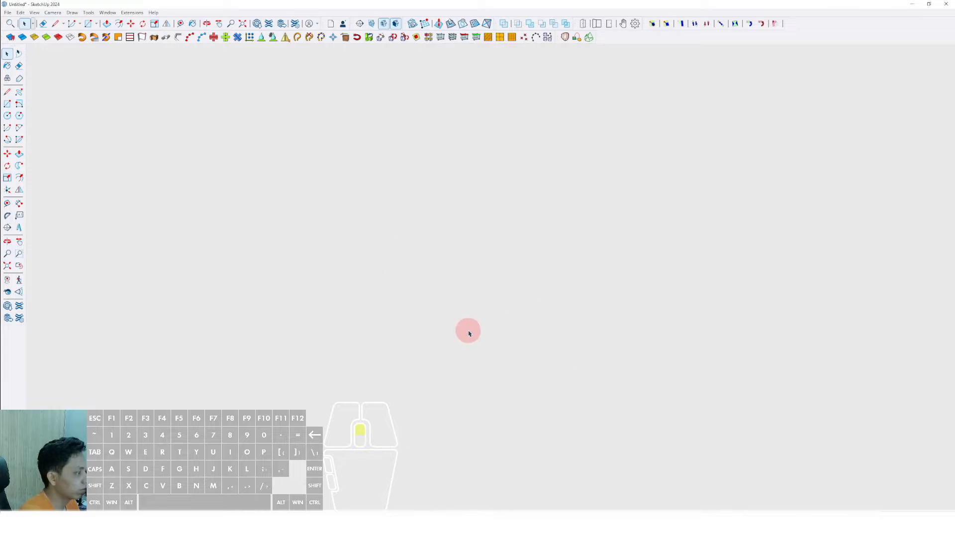
middle_drag(469, 334, 479, 441)
scroll(398, 335, down, 6)
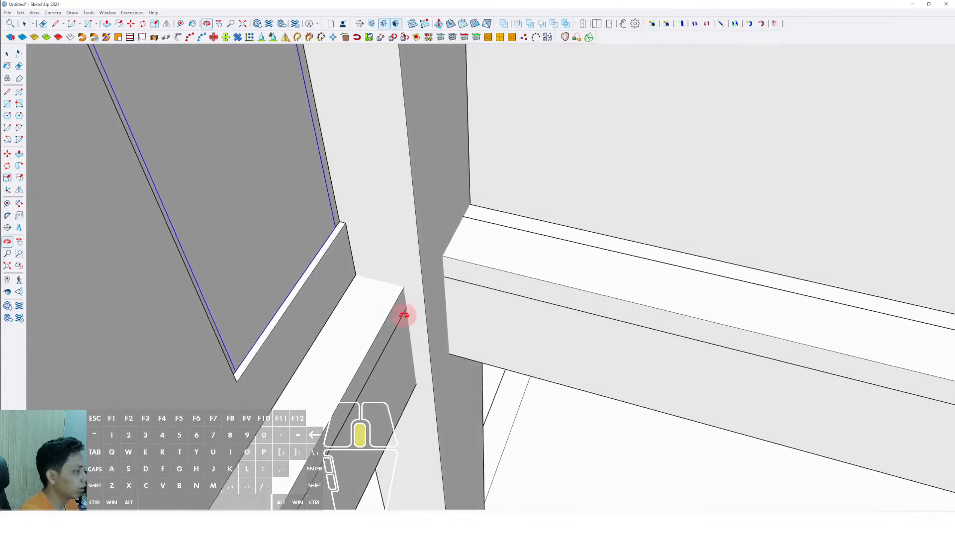
shift+middle_drag(452, 301, 413, 324)
scroll(413, 324, down, 8)
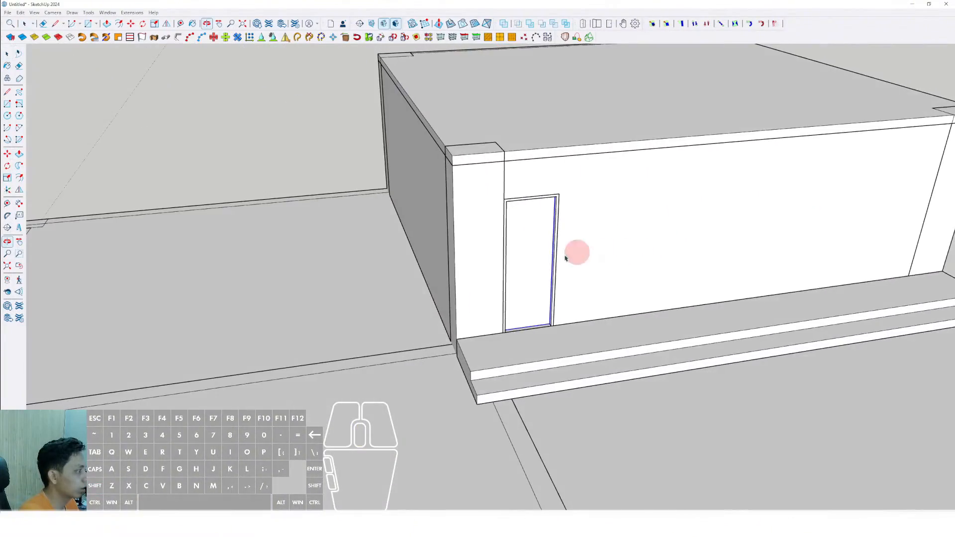
mouse_move(572, 252)
middle_down()
mouse_move(488, 277)
mouse_move(595, 207)
mouse_move(480, 231)
mouse_move(407, 262)
mouse_move(508, 249)
middle_up()
scroll(511, 248, down, 7)
mouse_move(482, 292)
shift+middle_down()
mouse_move(584, 228)
mouse_move(526, 228)
shift+middle_up()
scroll(526, 228, up, 10)
triple_click(531, 229)
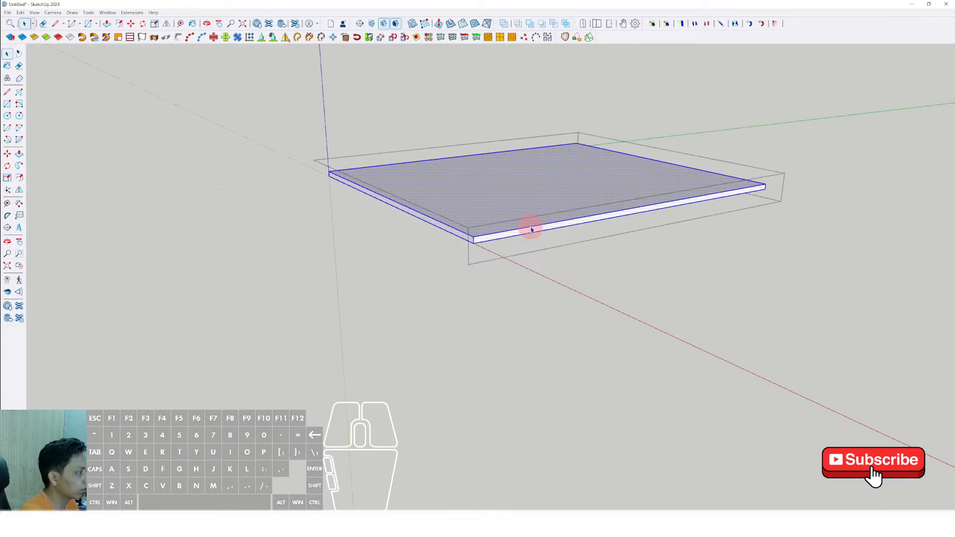
scroll(531, 229, up, 2)
drag(534, 234, 547, 240)
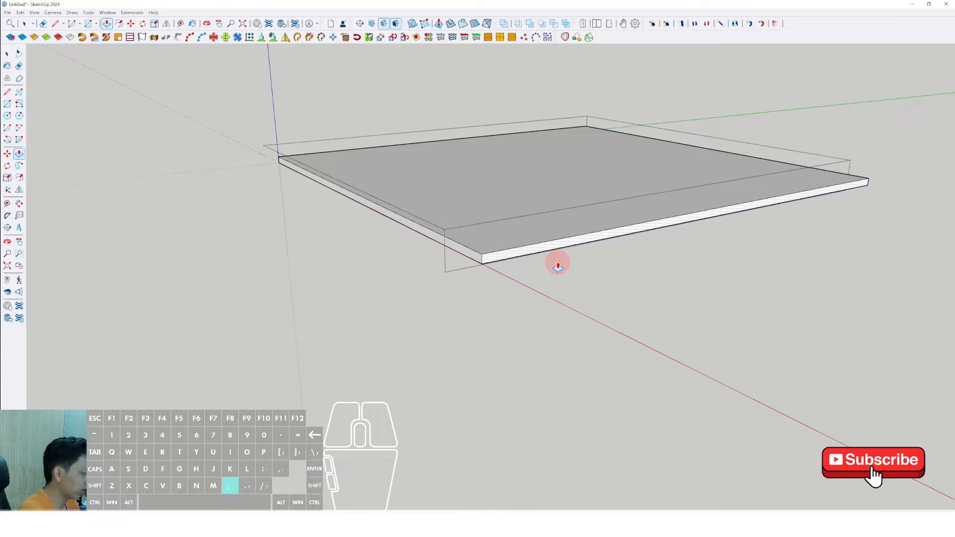
scroll(558, 269, down, 2)
scroll(501, 263, up, 3)
key(v)
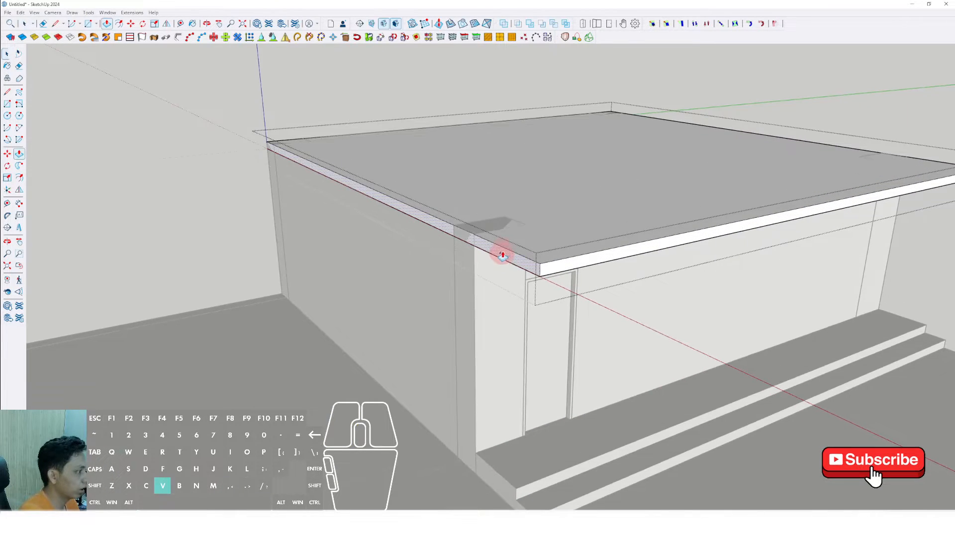
key(space)
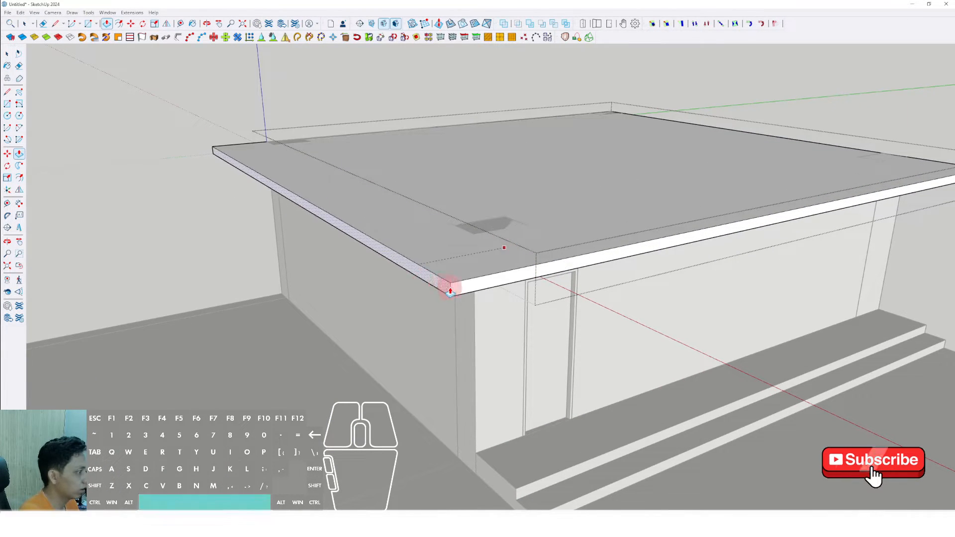
key(l)
click(541, 265)
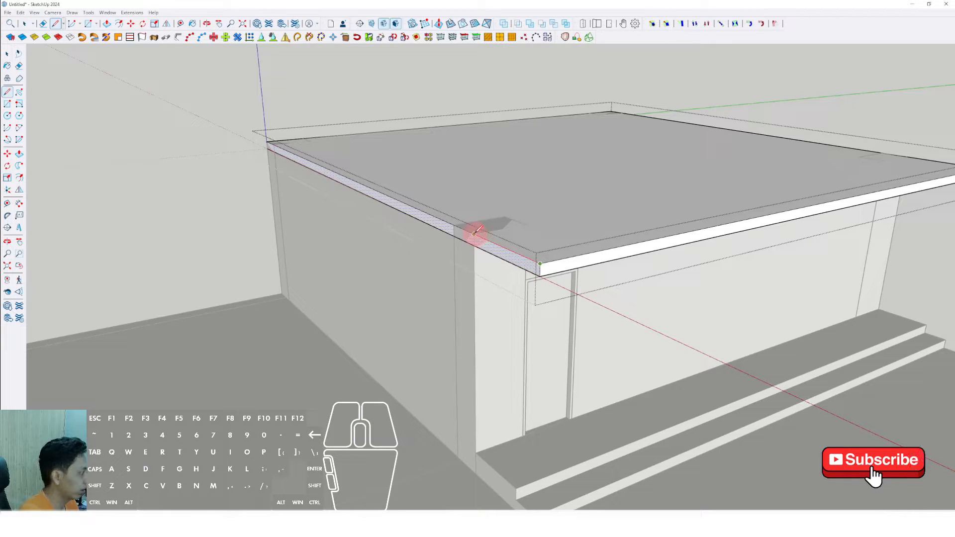
key(space)
Push/Pull the roof slab's side face outward near the door to form a side overhang and leave the slab
scroll(475, 250, up, 2)
click(484, 243)
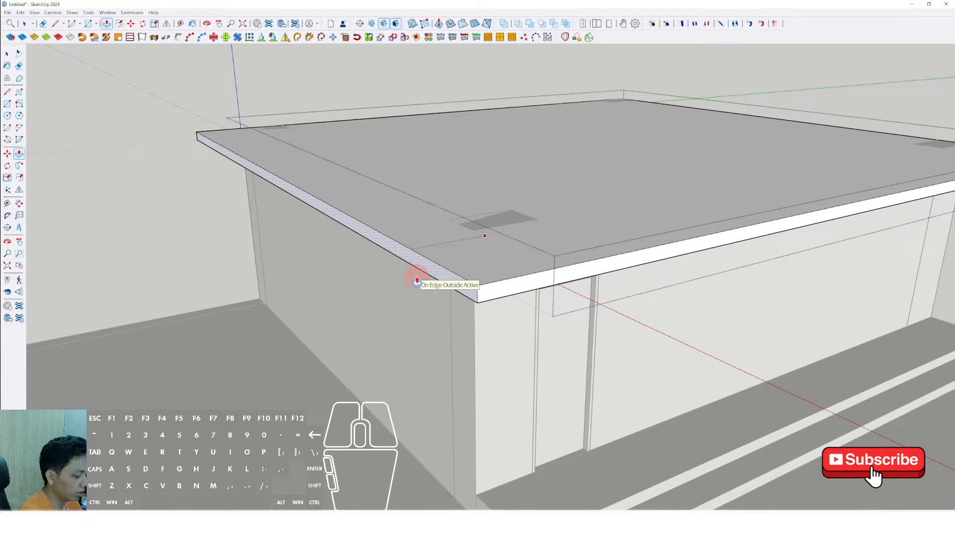
text(100)
key(Return)
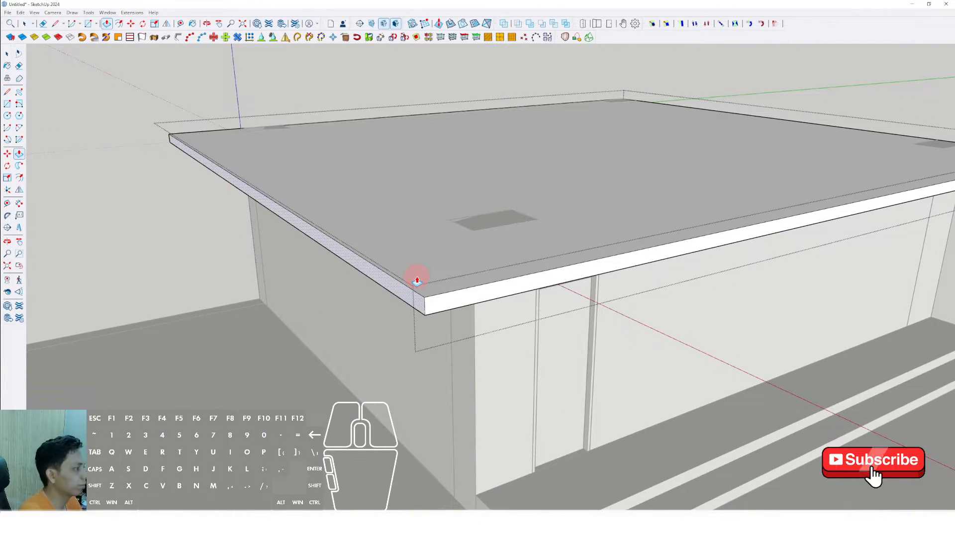
key(space)
scroll(392, 271, down, 5)
click(707, 128)
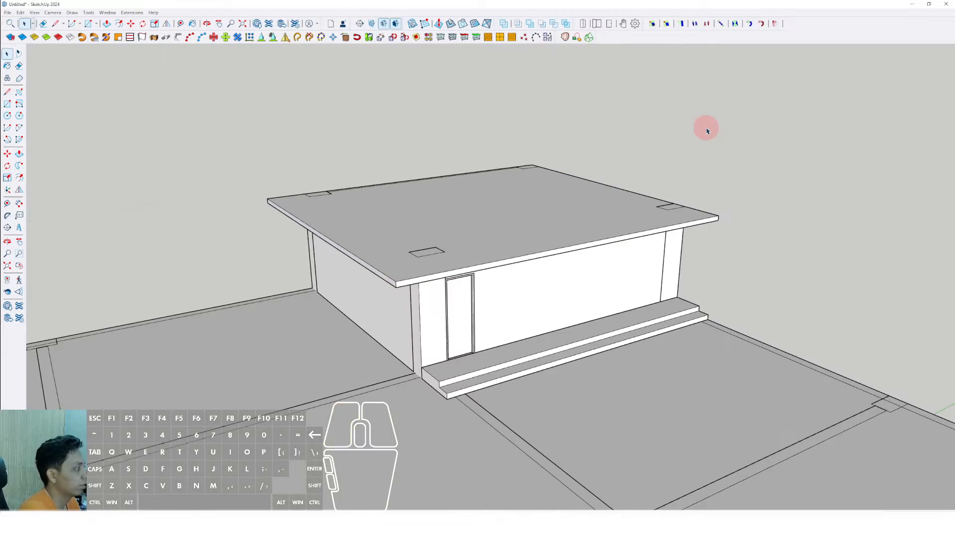
Push/Pull the entrance steps' end face inward, away from the building's side edge, and leave the group
scroll(465, 307, down, 4)
middle_drag(465, 309, 299, 345)
scroll(597, 360, up, 10)
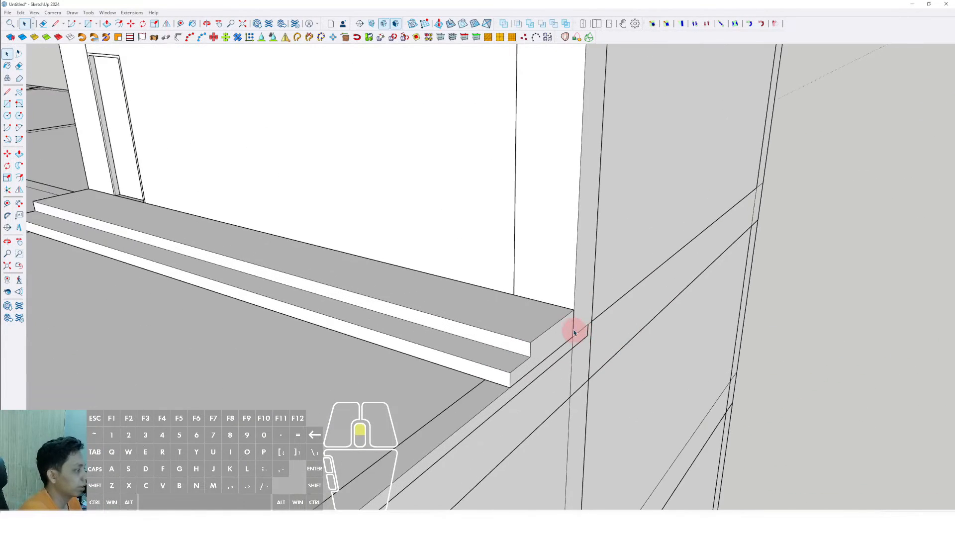
triple_click(567, 329)
key(v)
drag(562, 331, 544, 330)
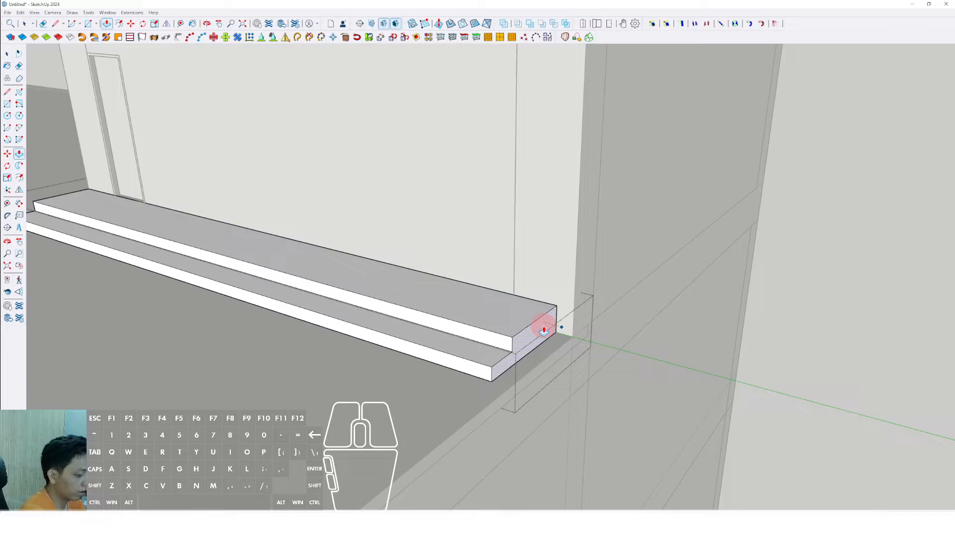
click(544, 330)
key(space)
scroll(558, 336, down, 5)
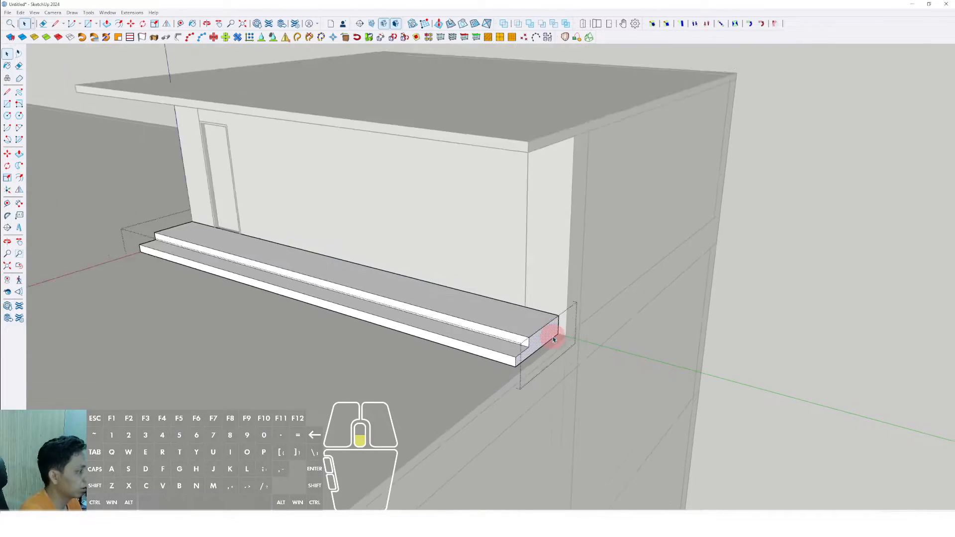
click(758, 248)
Draw a narrow rectangle along the roof edge beside the entrance steps, from the building's corner column to the enclosure
scroll(587, 295, down, 3)
scroll(587, 294, down, 2)
scroll(458, 377, up, 4)
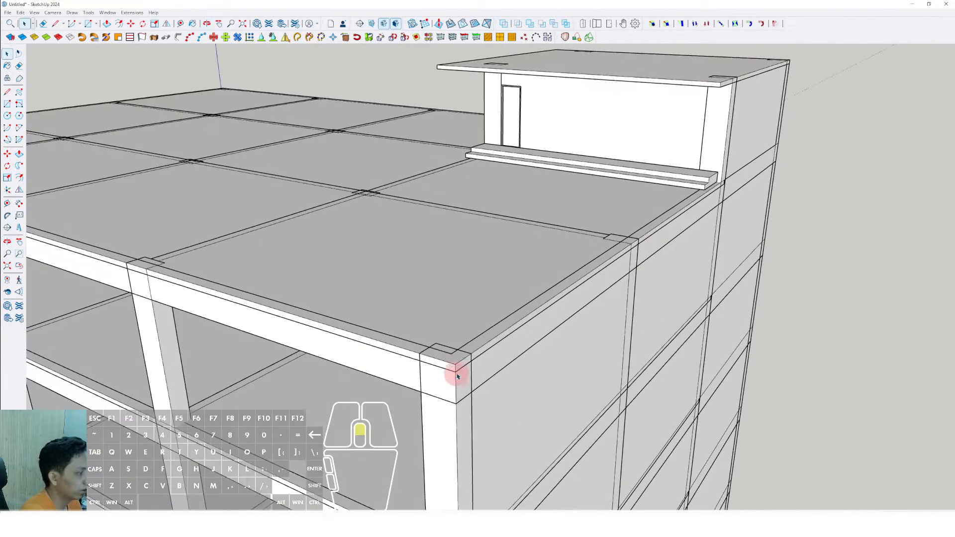
scroll(631, 292, down, 3)
scroll(597, 291, up, 6)
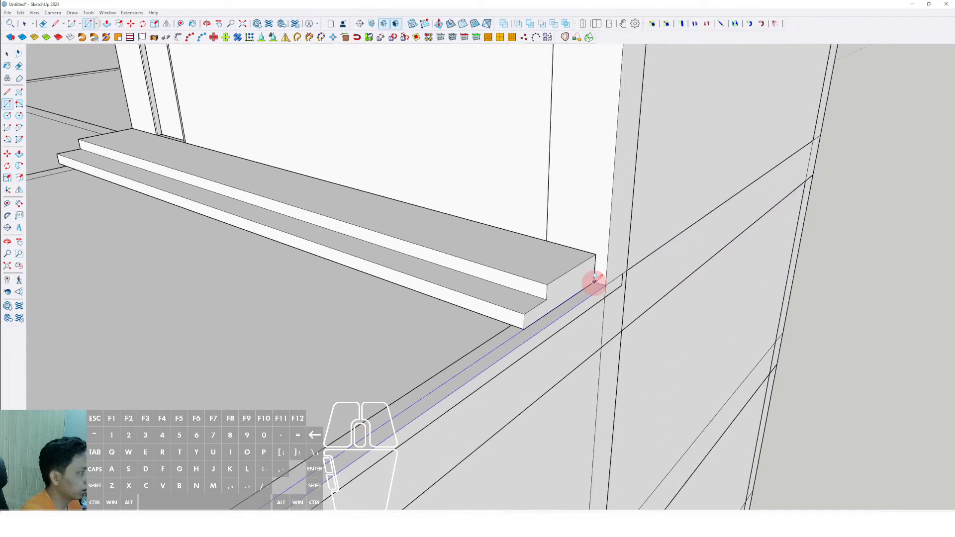
scroll(613, 231, down, 4)
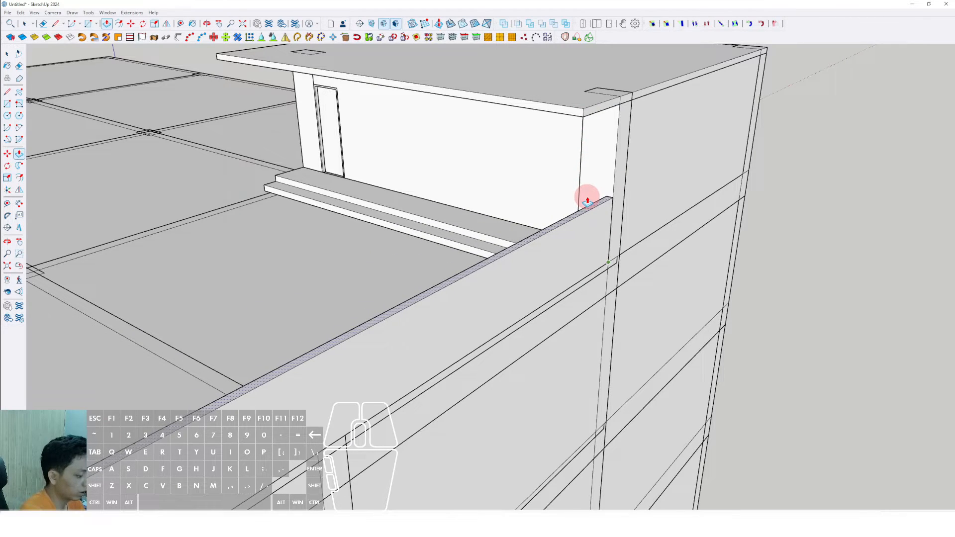
Push/Pull the strip beside the entrance steps upward into a parapet wall and make it a group
key(Return)
key(space)
click(593, 231)
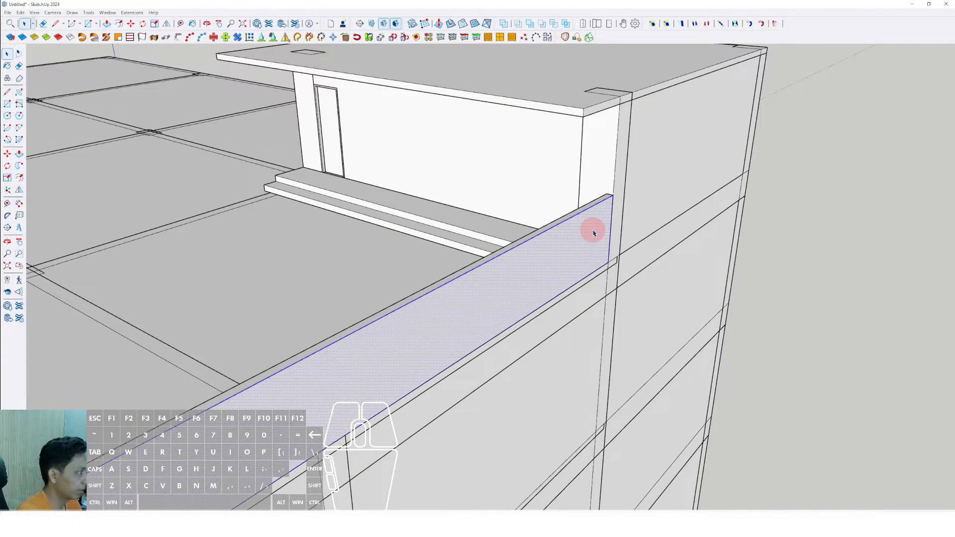
right_click(593, 230)
click(616, 301)
Draw a narrow rectangle along the opposite long roof edge, from the front corner column to the enclosure's wall
scroll(607, 301, down, 5)
middle_drag(603, 298, 652, 366)
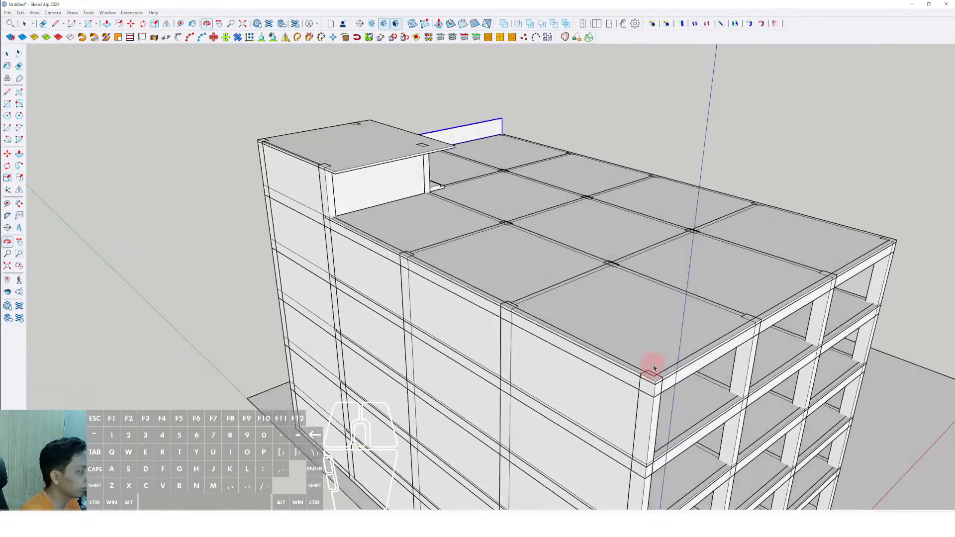
scroll(646, 370, up, 3)
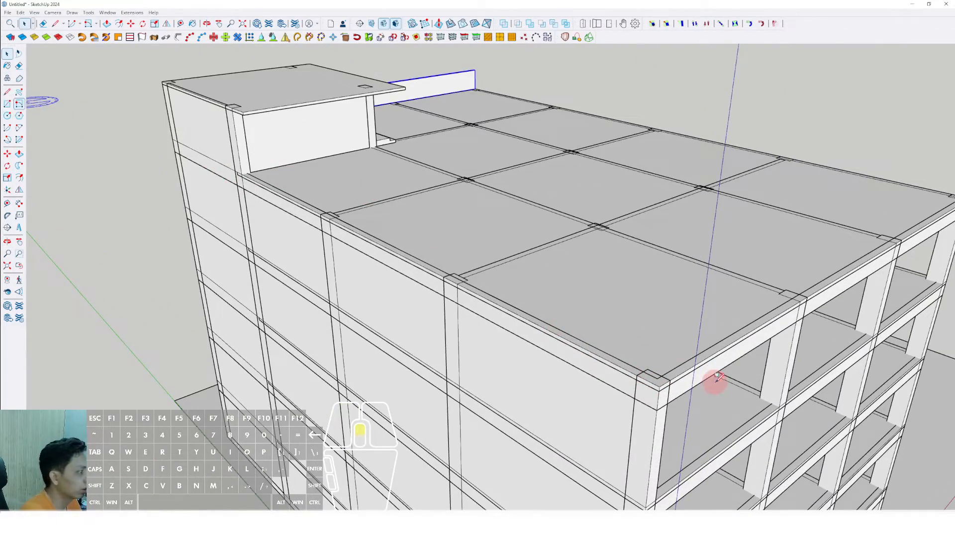
middle_drag(717, 382, 709, 402)
scroll(346, 230, up, 2)
scroll(382, 264, down, 2)
scroll(619, 448, up, 2)
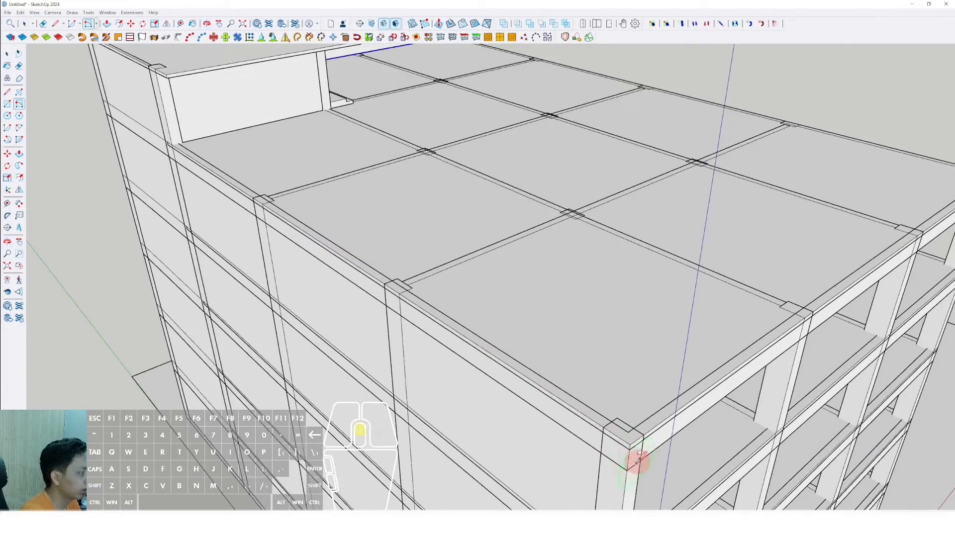
scroll(298, 245, down, 3)
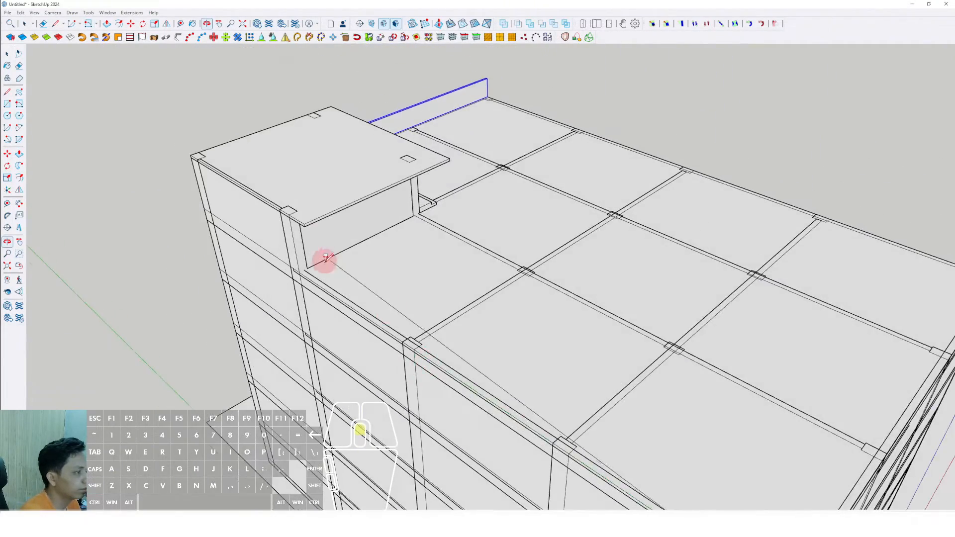
scroll(324, 261, up, 6)
key(shift)
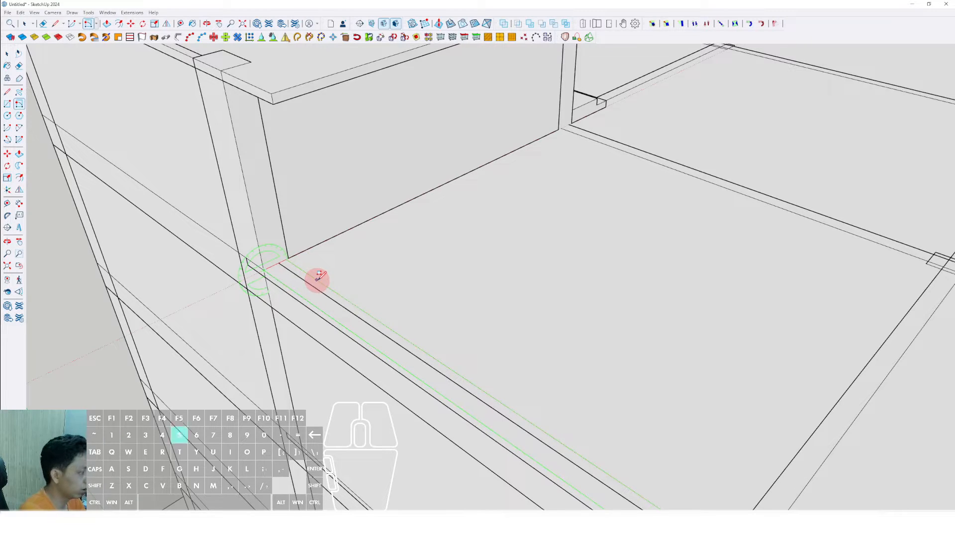
Push/Pull the opposite edge strip upward into a parapet wall, select it completely and make it a group
key(space)
scroll(288, 282, up, 4)
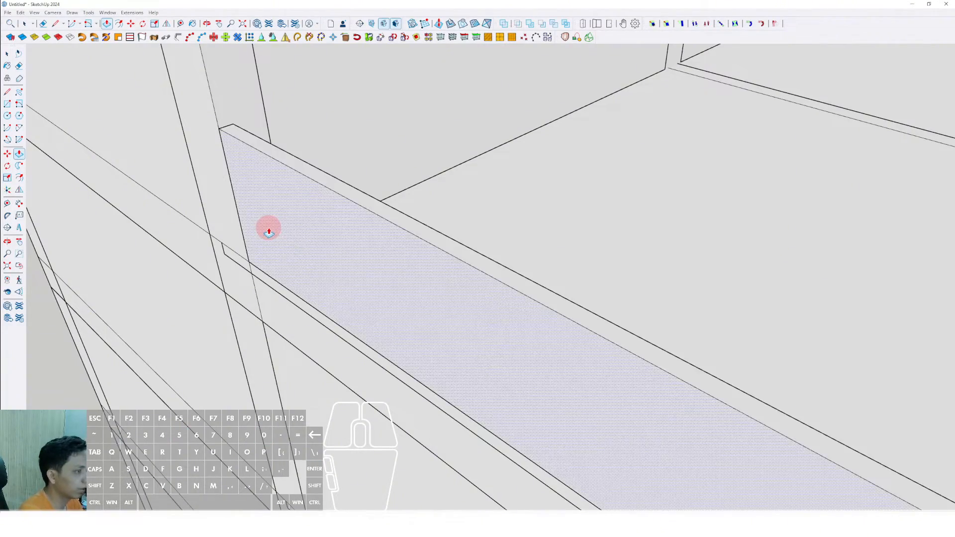
key(space)
scroll(326, 224, down, 8)
middle_drag(647, 295, 324, 232)
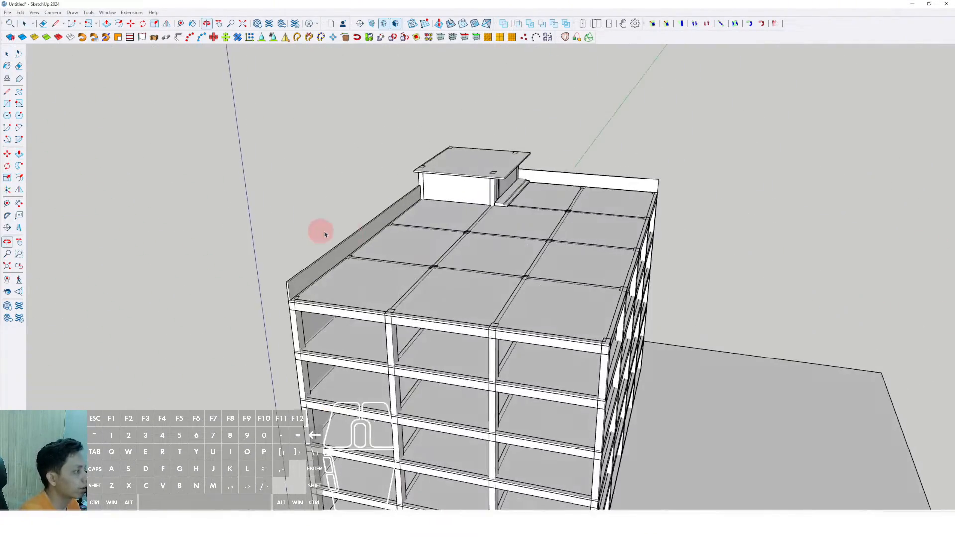
scroll(363, 279, up, 5)
right_click(290, 231)
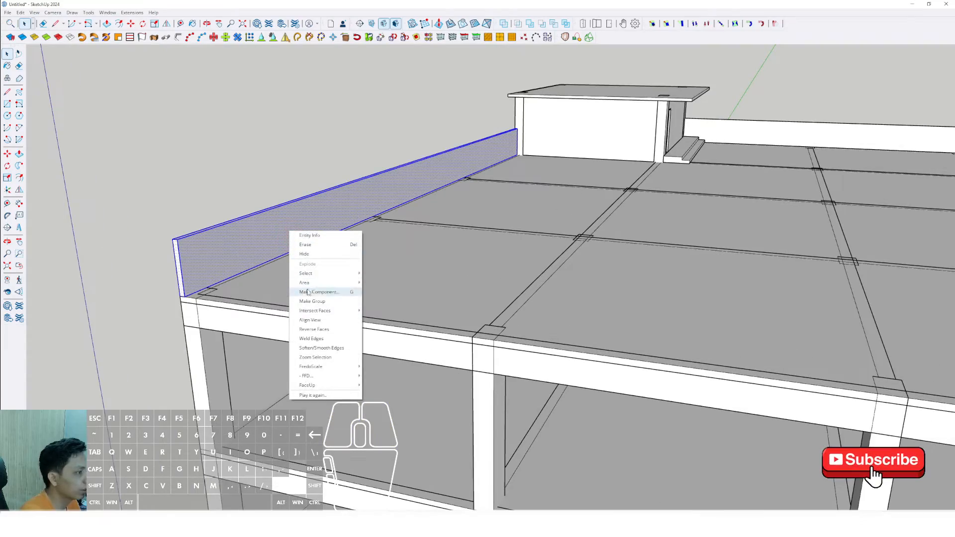
Inspect the roof slab and the floor slab below it by opening each one for editing
scroll(306, 293, down, 5)
middle_drag(305, 293, 376, 312)
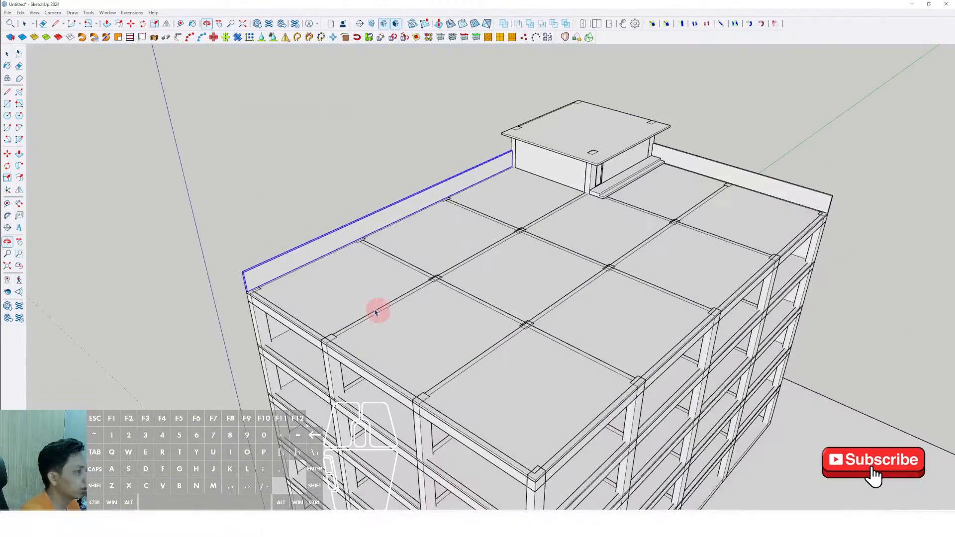
scroll(279, 290, up, 3)
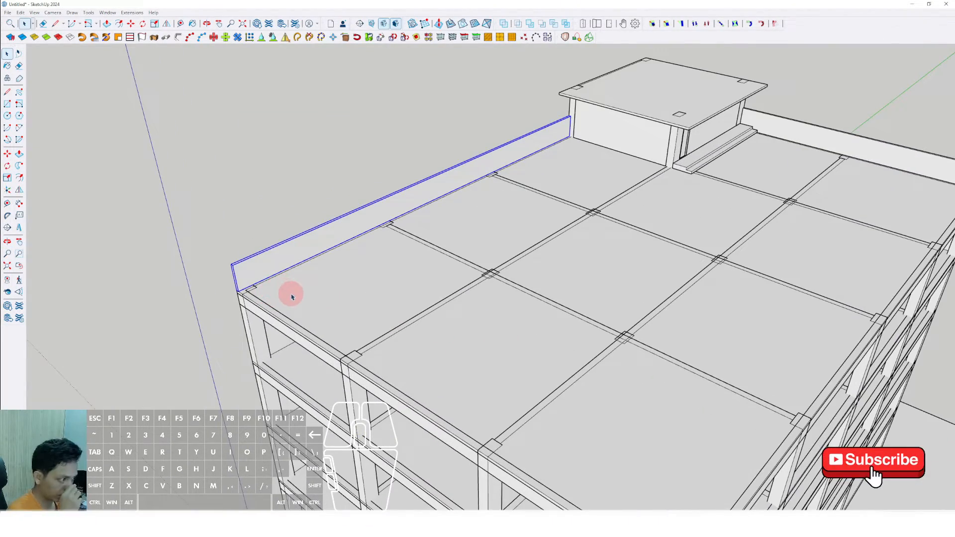
scroll(363, 267, down, 3)
middle_drag(363, 267, 480, 302)
double_click(476, 306)
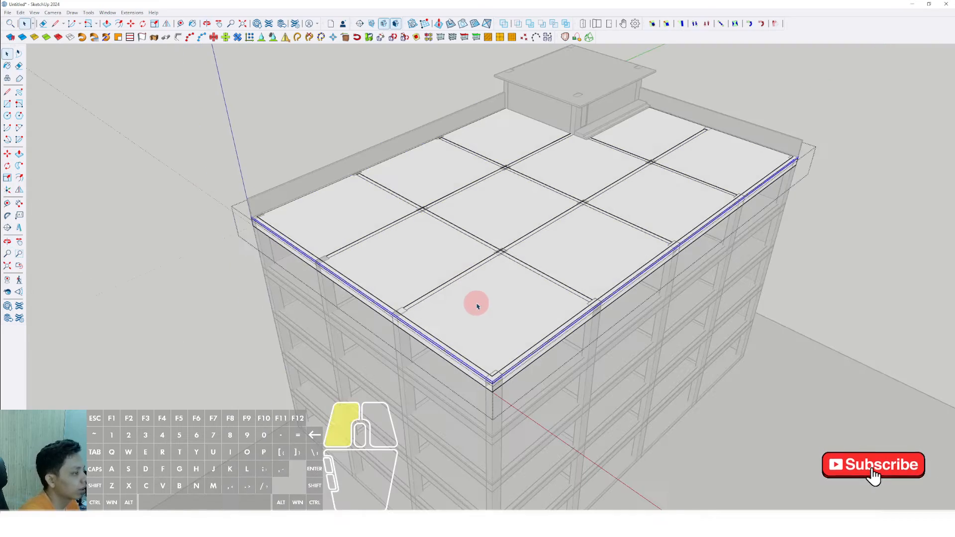
click(474, 311)
click(549, 375)
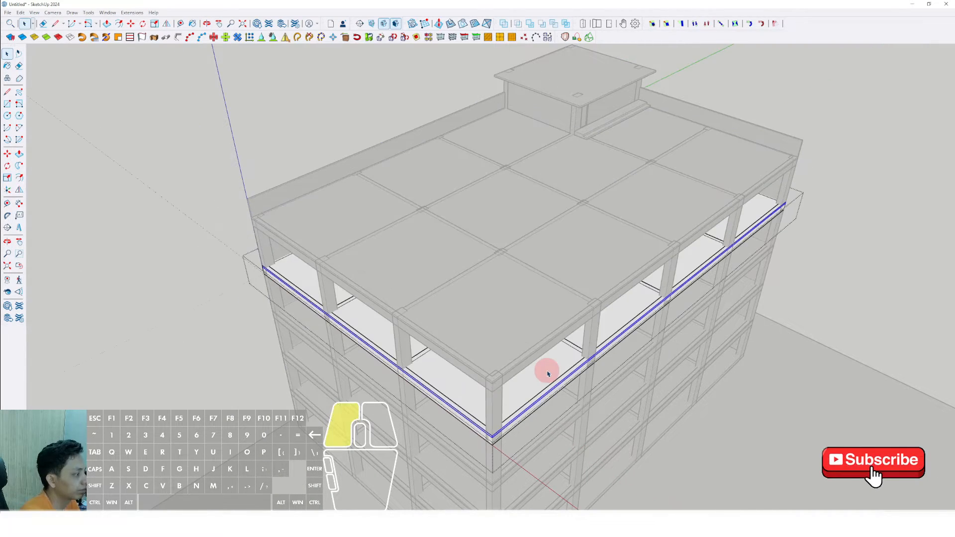
middle_drag(506, 371, 427, 253)
Open the roof slab for editing and Push/Pull its edge face on the three-bay side outward to form an overhang
click(426, 254)
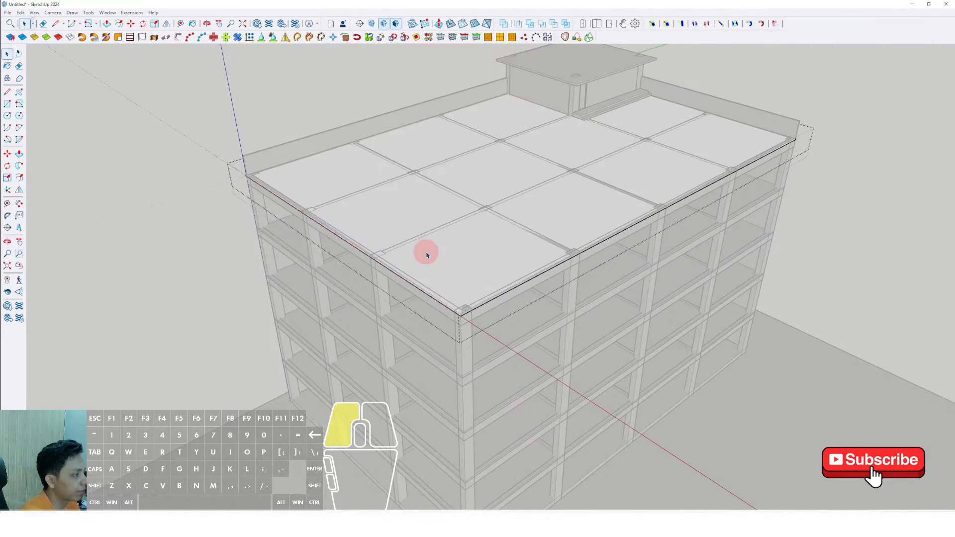
scroll(423, 279, up, 10)
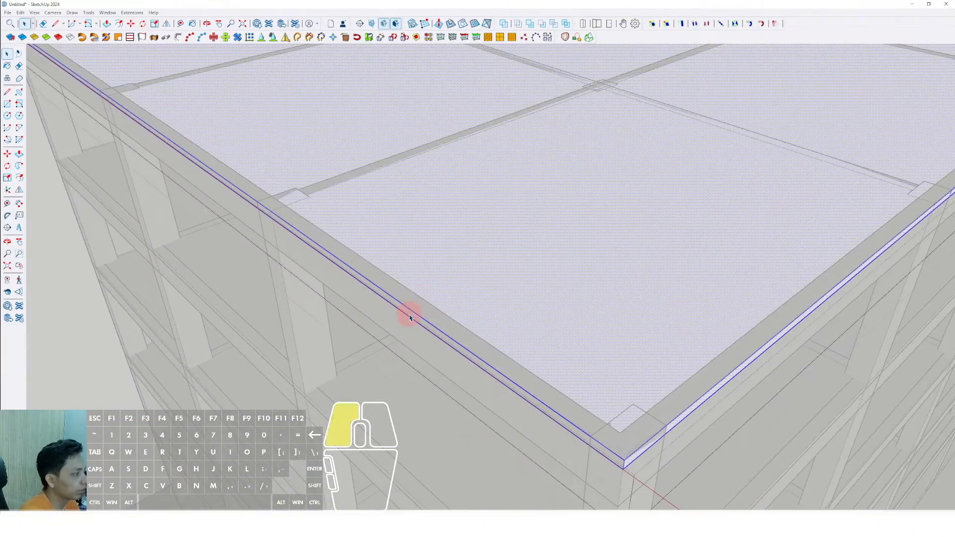
key(p)
scroll(407, 313, down, 5)
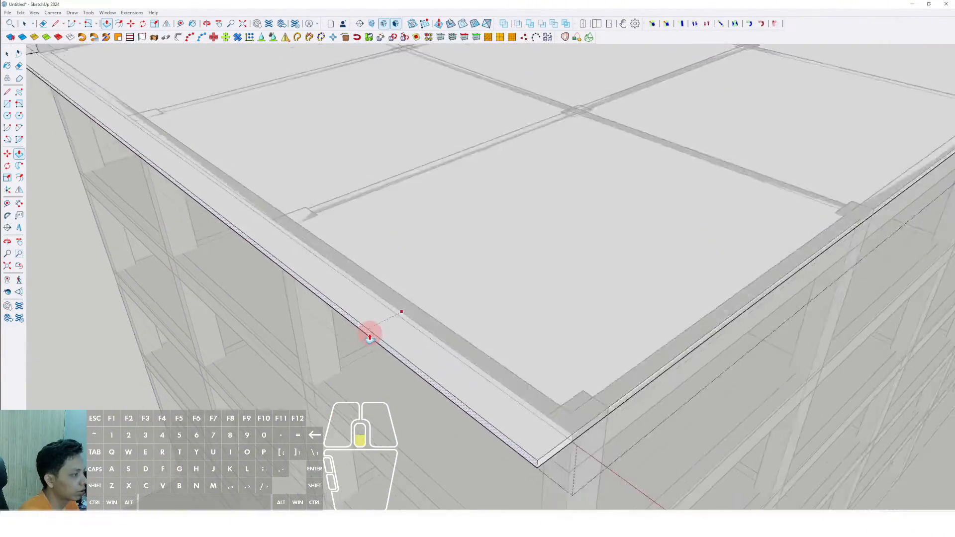
key(f)
middle_drag(351, 333, 332, 283)
key(p)
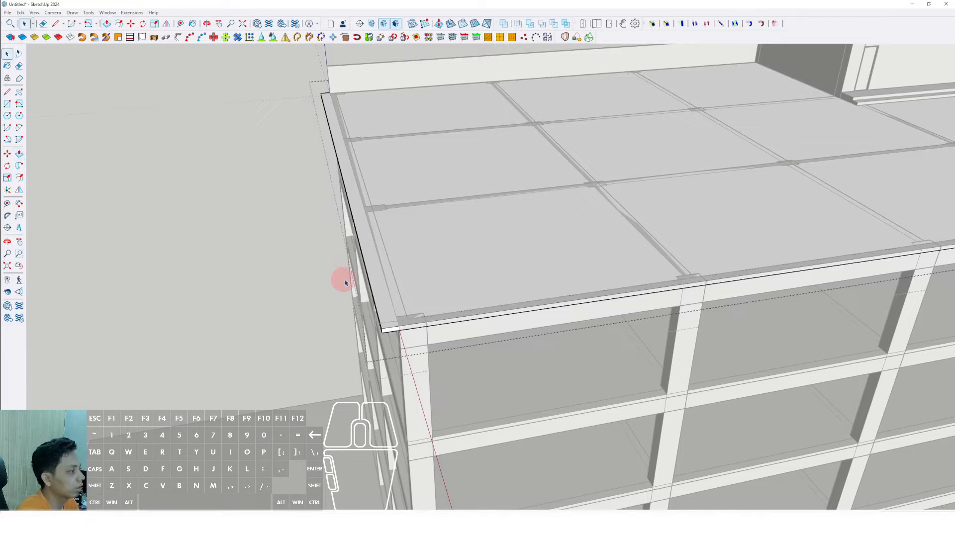
Push/Pull the roof slab's edge face on the long open side outward to form a matching overhang
scroll(451, 298, up, 1)
middle_drag(444, 298, 506, 340)
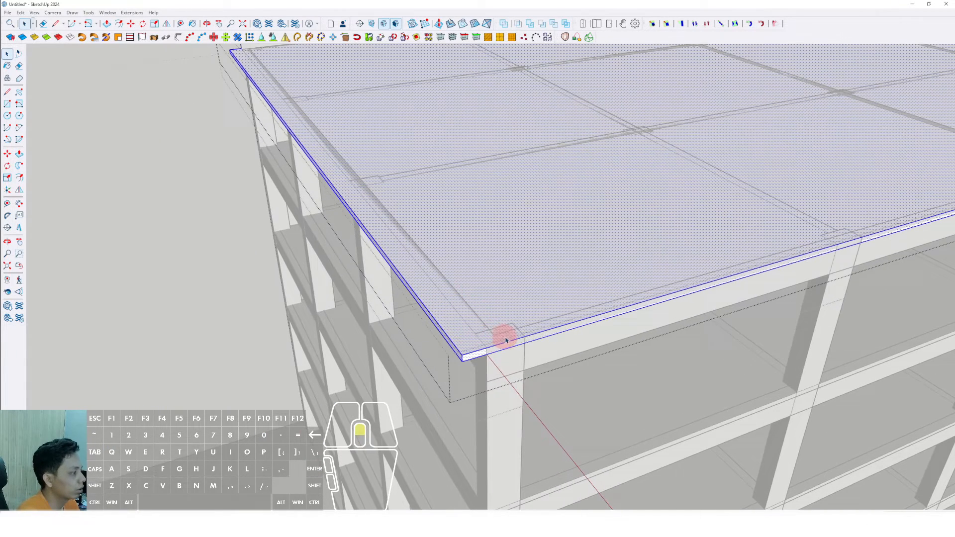
key(p)
click(539, 334)
key(Return)
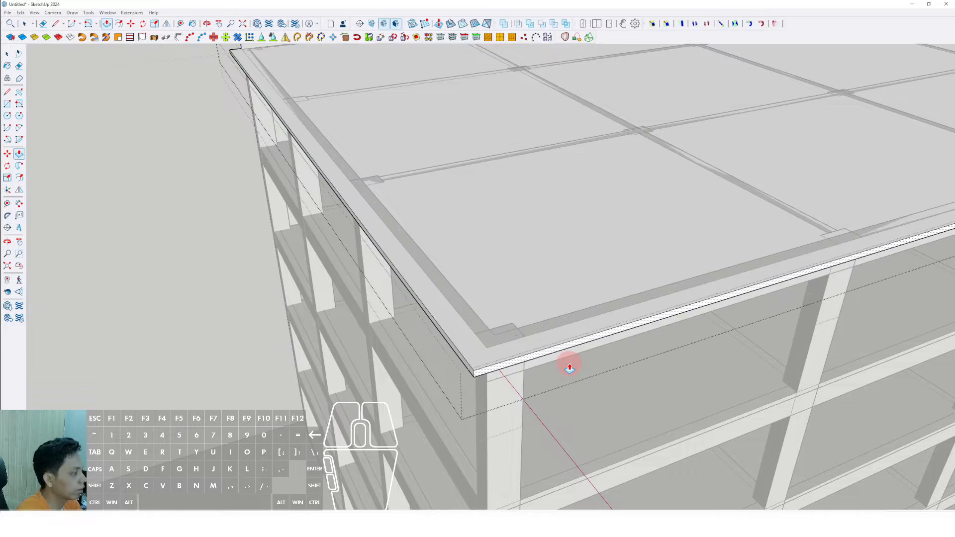
Open the floor slab directly below the roof and Push/Pull its three-bay side outward to line up with the roof overhang
scroll(500, 410, down, 2)
middle_drag(500, 410, 607, 309)
scroll(607, 306, up, 2)
click(607, 300)
double_click(608, 300)
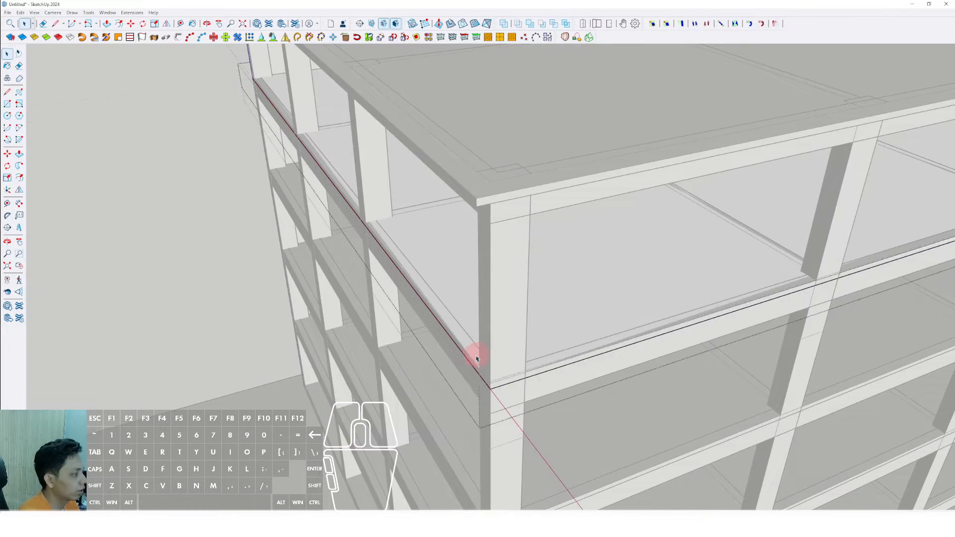
scroll(468, 354, up, 4)
scroll(461, 353, up, 1)
key(p)
click(455, 348)
scroll(399, 376, down, 4)
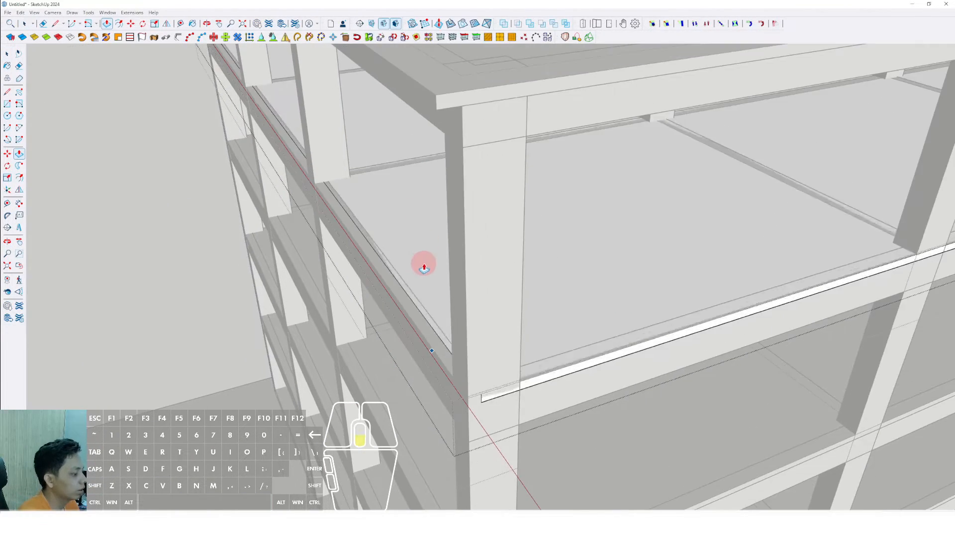
mouse_move(422, 265)
middle_down()
mouse_move(422, 323)
mouse_move(424, 279)
middle_up()
click(407, 234)
key(space)
scroll(427, 463, up, 3)
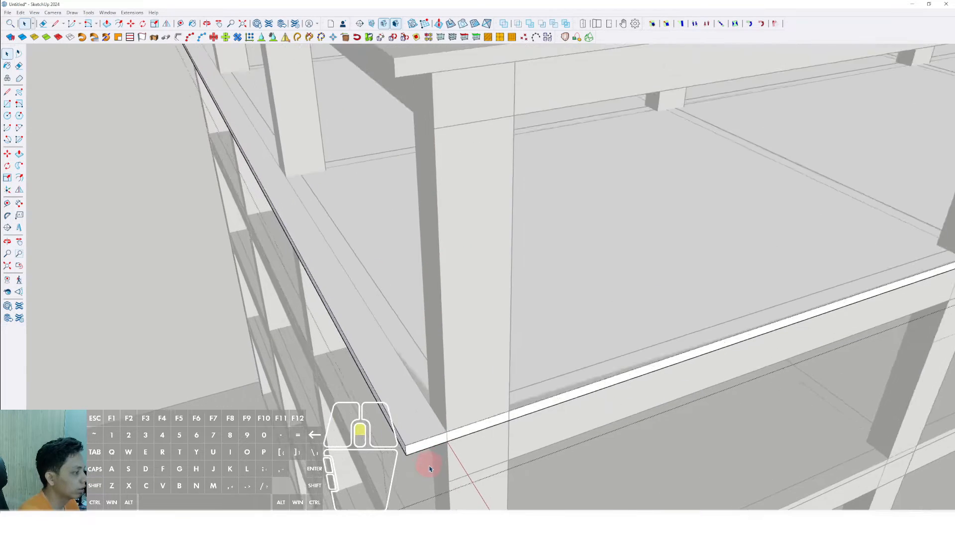
Push/Pull the same floor slab's long open side outward to the roof slab's corner and leave the slab
key(p)
click(431, 442)
scroll(445, 444, down, 2)
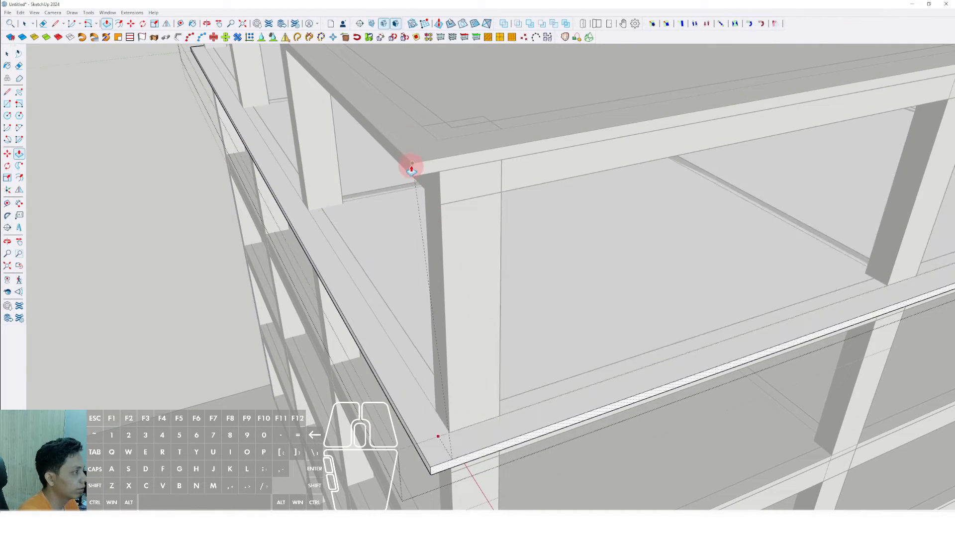
scroll(418, 267, down, 3)
scroll(453, 319, up, 3)
click(427, 359)
Open the second floor slab below the roof and Push/Pull its three-bay side outward to match the overhang above
double_click(417, 385)
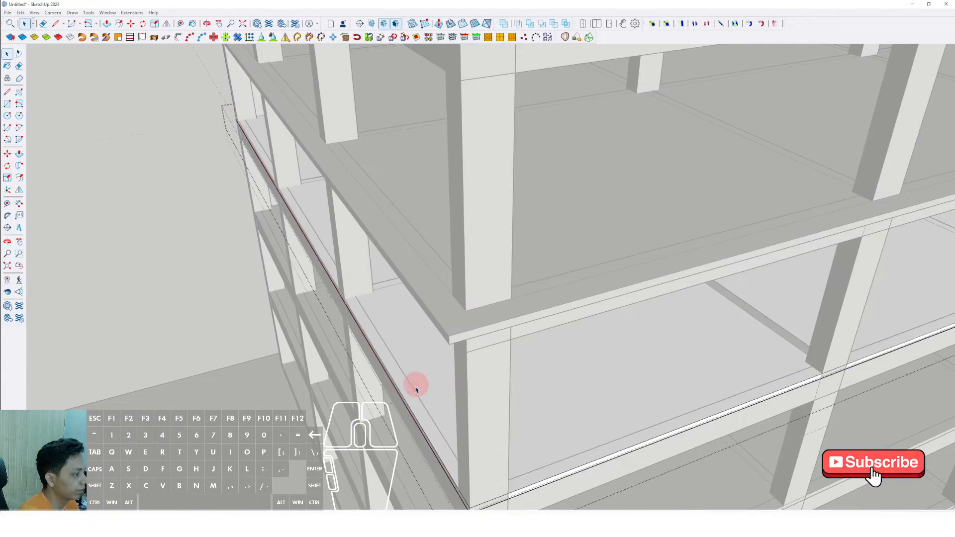
scroll(416, 387, up, 3)
shift+middle_drag(419, 393, 435, 359)
scroll(401, 385, down, 5)
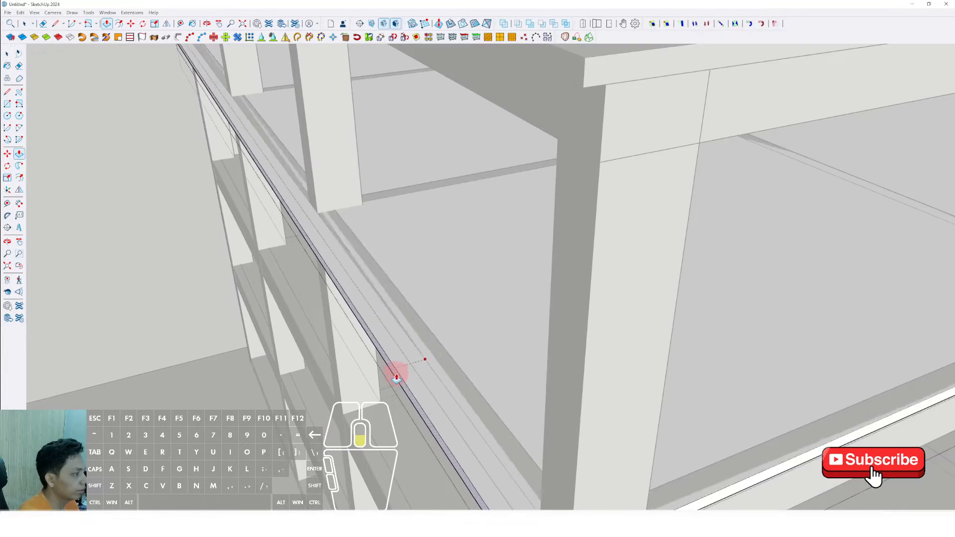
scroll(447, 398, up, 2)
Push/Pull the second slab's long open side outward to the corner of the slab above
shift+middle_drag(445, 458, 472, 366)
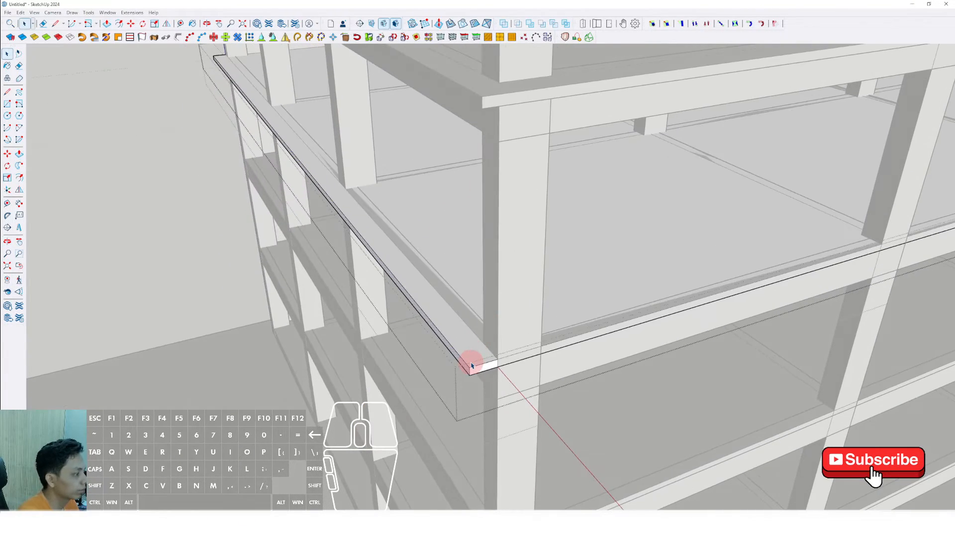
key(p)
scroll(479, 371, down, 2)
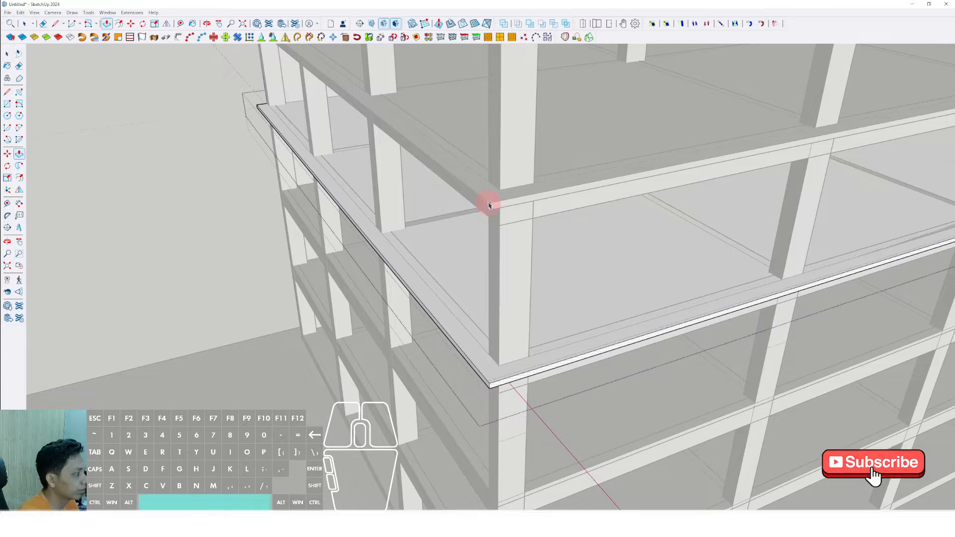
key(space)
Open the third floor slab below the roof for editing at its three-bay side edge
scroll(523, 260, up, 3)
scroll(490, 347, up, 4)
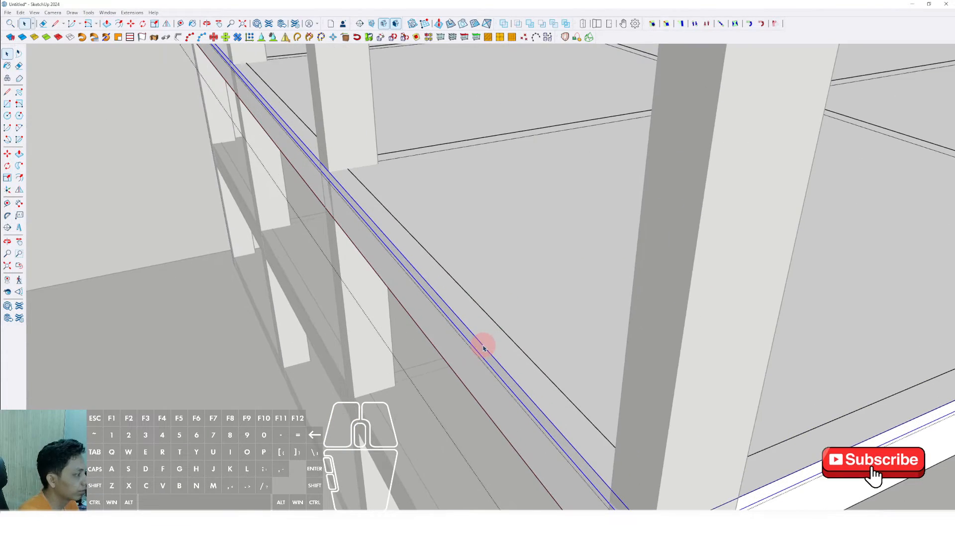
Push/Pull the slab's perimeter edge outward until it aligns with the slab edge of the floor above
scroll(476, 341, down, 4)
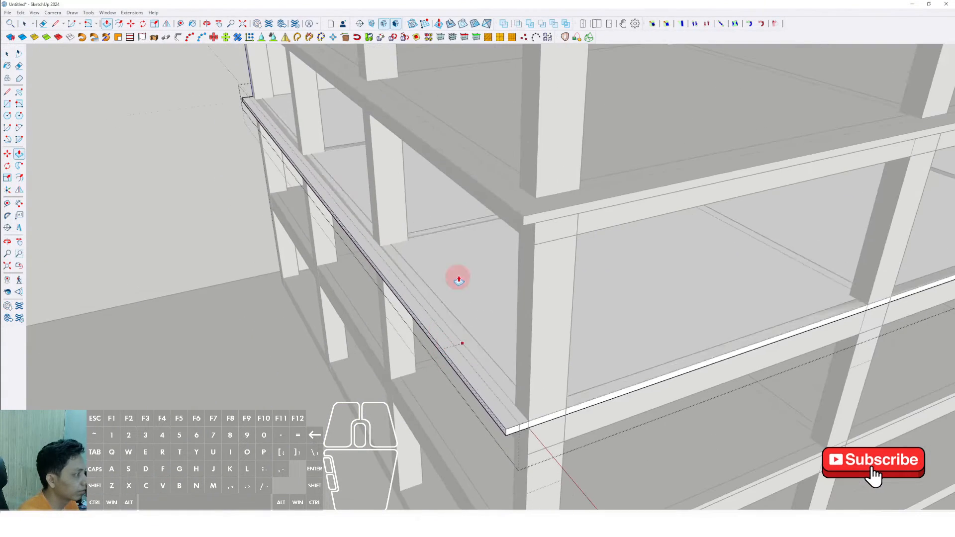
middle_drag(523, 222, 512, 301)
scroll(523, 379, down, 3)
click(529, 220)
key(space)
Open the next floor's slab group and Push/Pull its perimeter edge to match the slab edge above
scroll(527, 239, down, 2)
scroll(512, 301, up, 2)
shift+middle_drag(512, 150, 512, 298)
double_click(512, 298)
scroll(512, 331, up, 3)
click(508, 330)
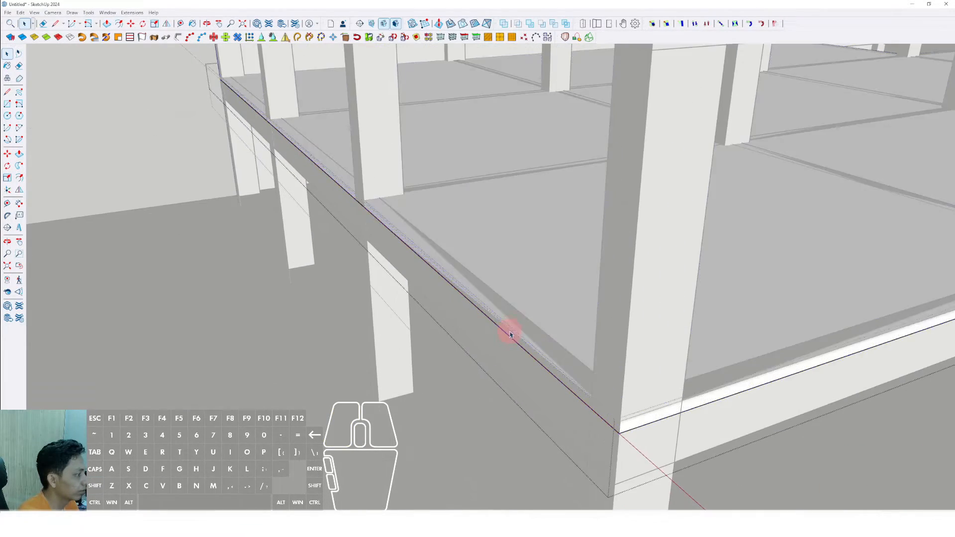
key(p)
click(507, 330)
scroll(477, 358, down, 2)
scroll(477, 358, down, 3)
click(524, 246)
key(space)
Draw a narrow vertical rectangle at the building's front corner, from the lowest raised slab up to the roof edge
scroll(521, 385, up, 2)
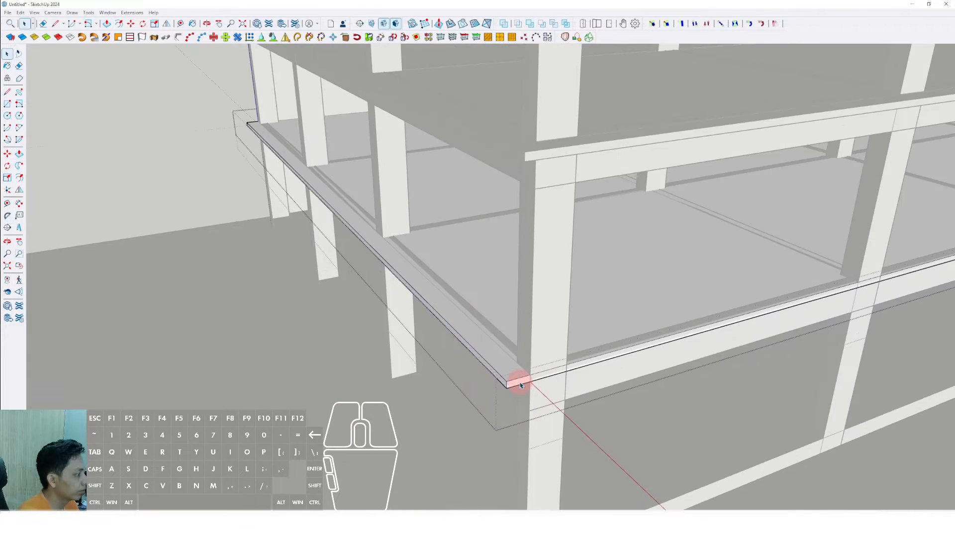
scroll(520, 382, down, 3)
middle_drag(521, 381, 473, 390)
scroll(473, 390, down, 3)
middle_drag(565, 324, 841, 196)
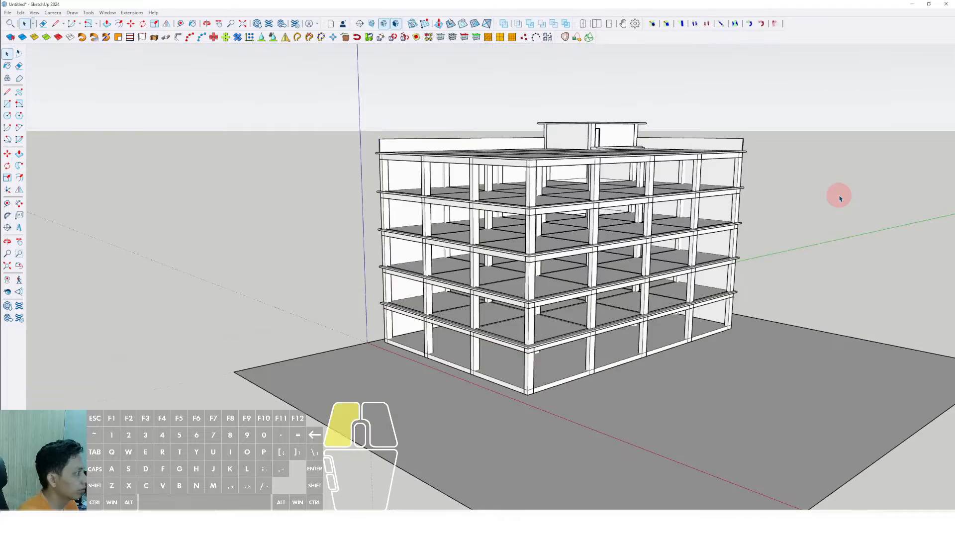
scroll(529, 340, up, 2)
mouse_move(529, 340)
middle_down()
mouse_move(628, 248)
mouse_move(486, 256)
mouse_move(459, 283)
mouse_move(375, 292)
mouse_move(405, 321)
mouse_move(561, 327)
mouse_move(533, 370)
mouse_move(534, 251)
mouse_move(546, 271)
mouse_move(516, 380)
middle_up()
scroll(497, 434, up, 4)
middle_drag(497, 437, 478, 413)
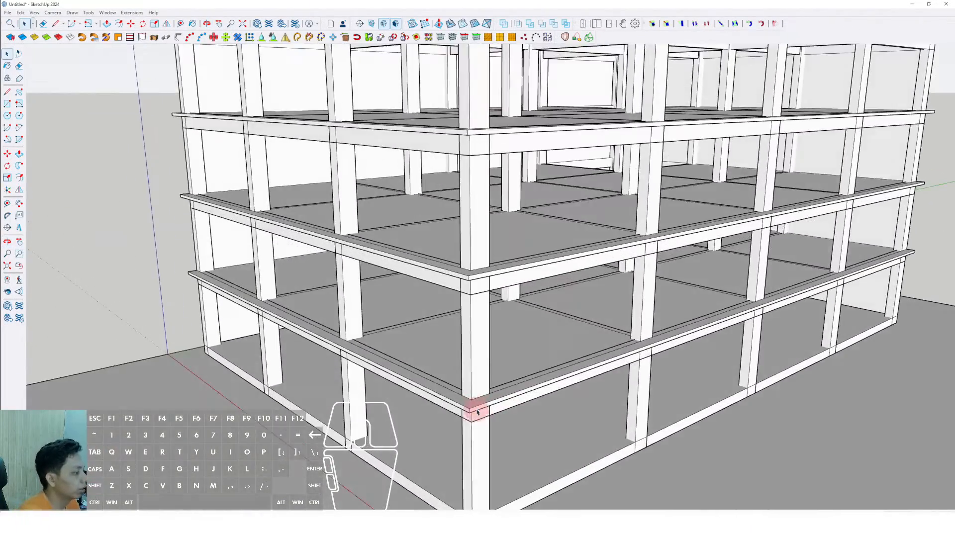
scroll(477, 412, down, 8)
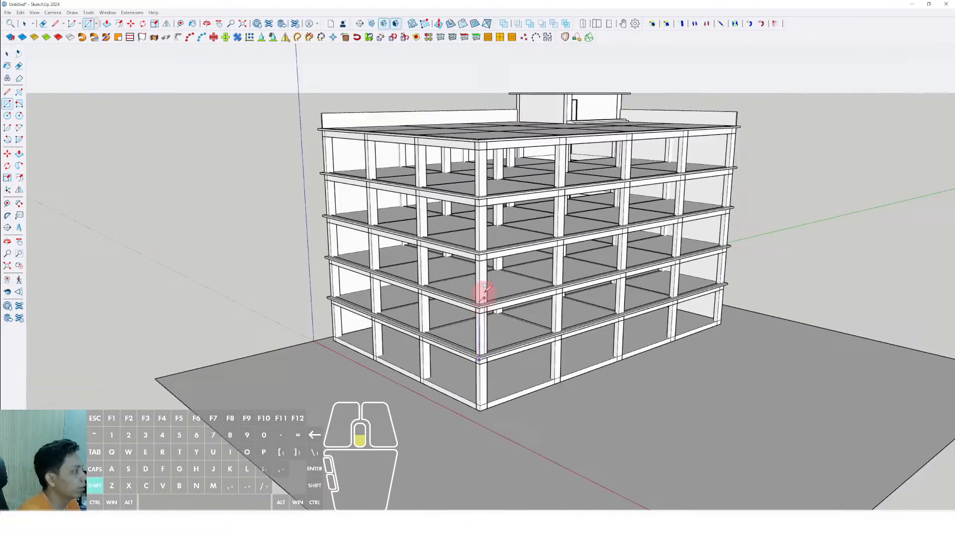
middle_drag(482, 294, 486, 372)
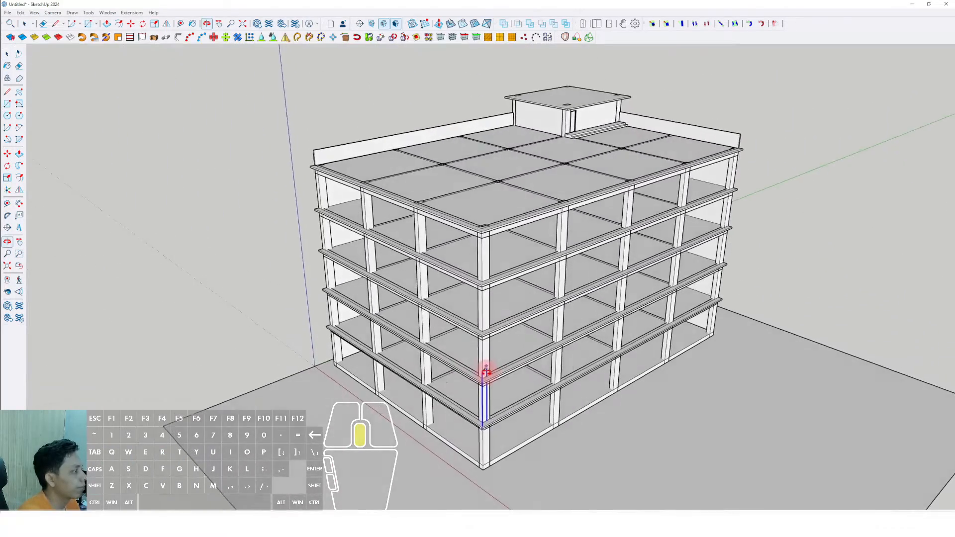
scroll(493, 228, up, 8)
key(r)
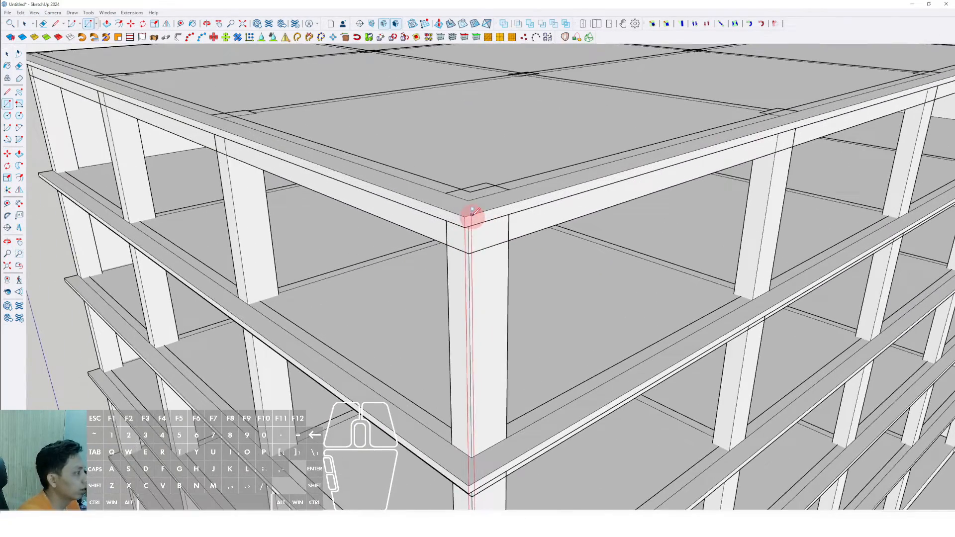
scroll(473, 213, up, 2)
scroll(470, 219, up, 3)
Extrude the narrow corner rectangle into a solid vertical post and make it a group
key(space)
click(472, 264)
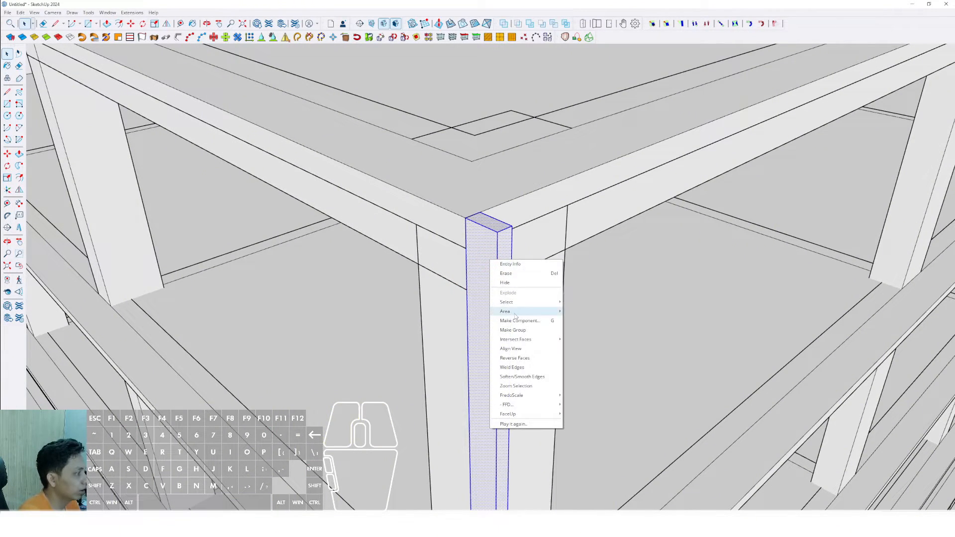
scroll(482, 312, down, 8)
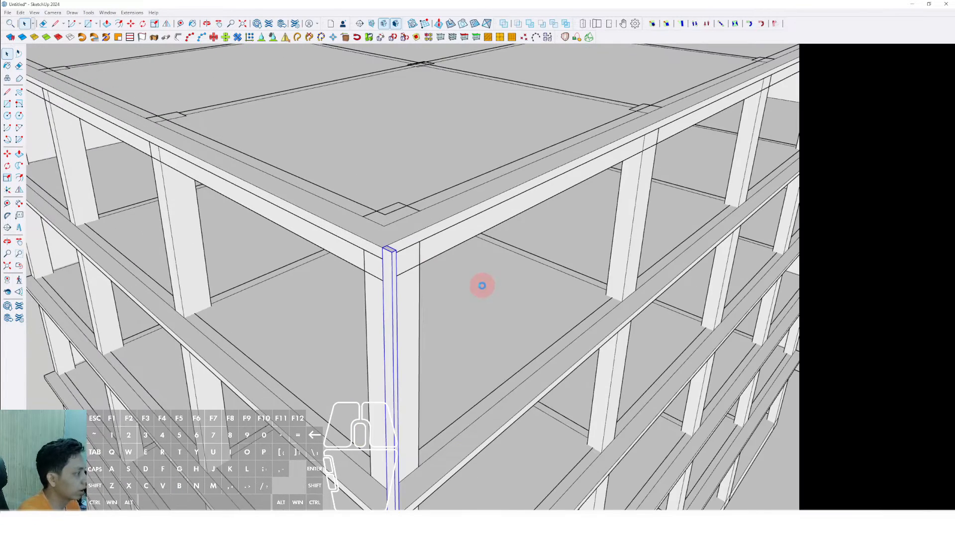
Paint the corner post group with the Aluminum material from the Metal collection
key(b)
click(936, 212)
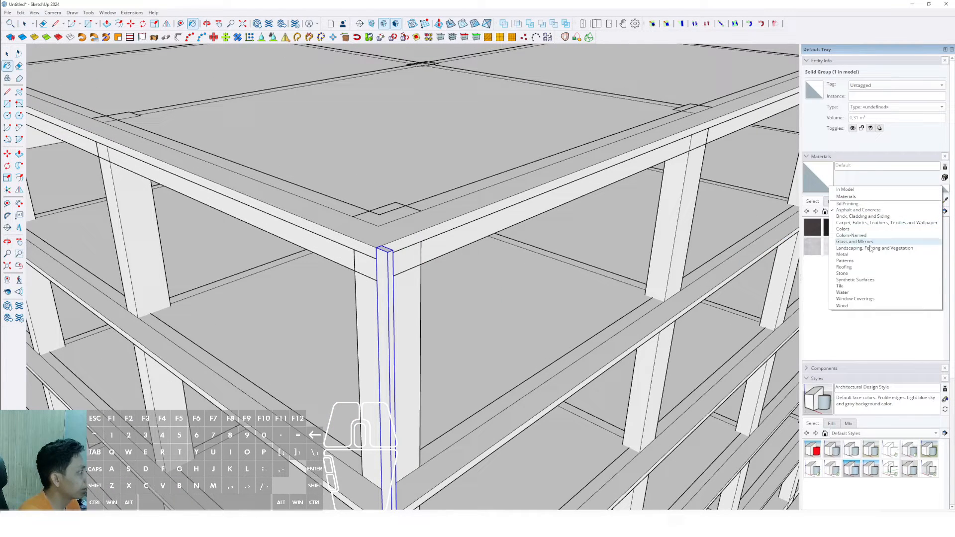
click(844, 255)
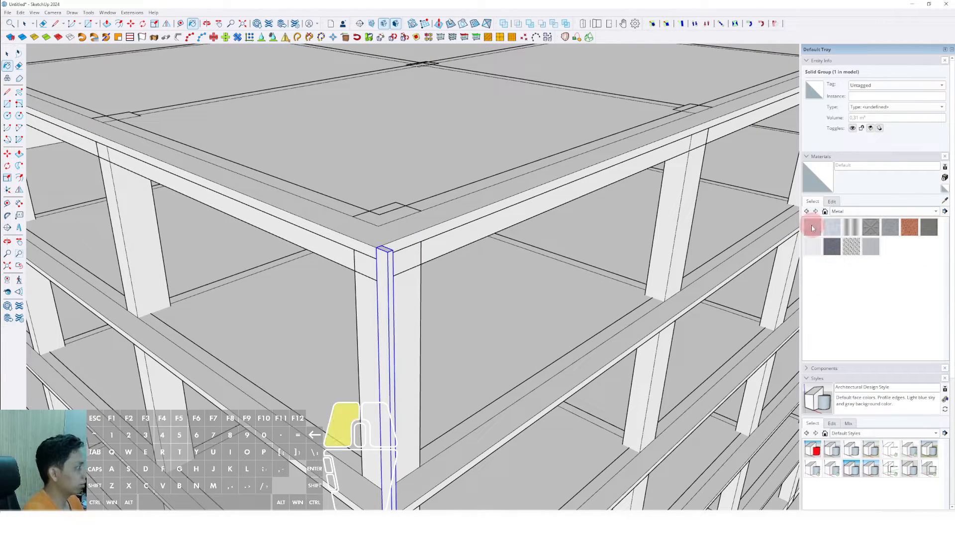
scroll(391, 274, up, 2)
click(384, 260)
key(space)
Convert the aluminum corner post into a component
scroll(386, 262, down, 3)
middle_drag(444, 271, 133, 284)
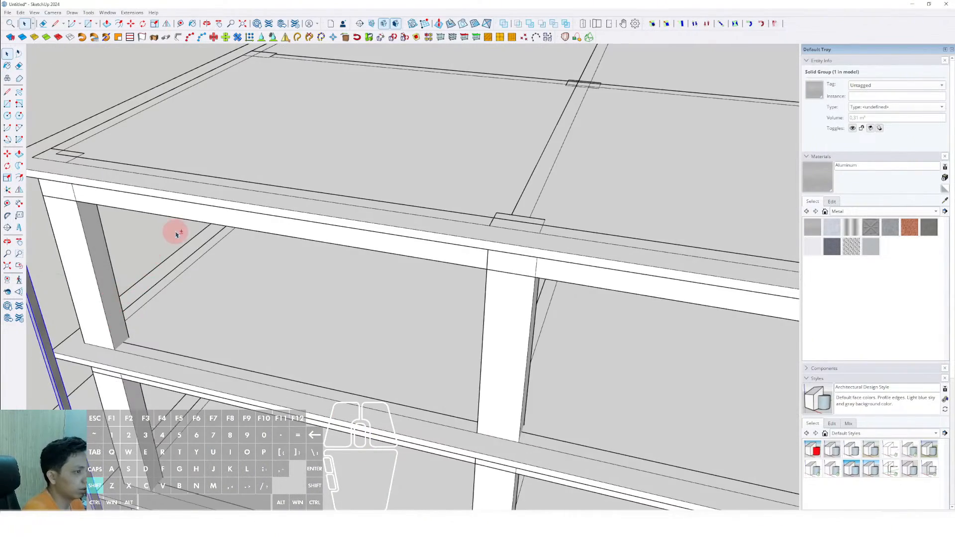
shift+middle_drag(174, 234, 338, 236)
scroll(234, 224, up, 1)
scroll(229, 227, up, 2)
right_click(284, 197)
click(319, 256)
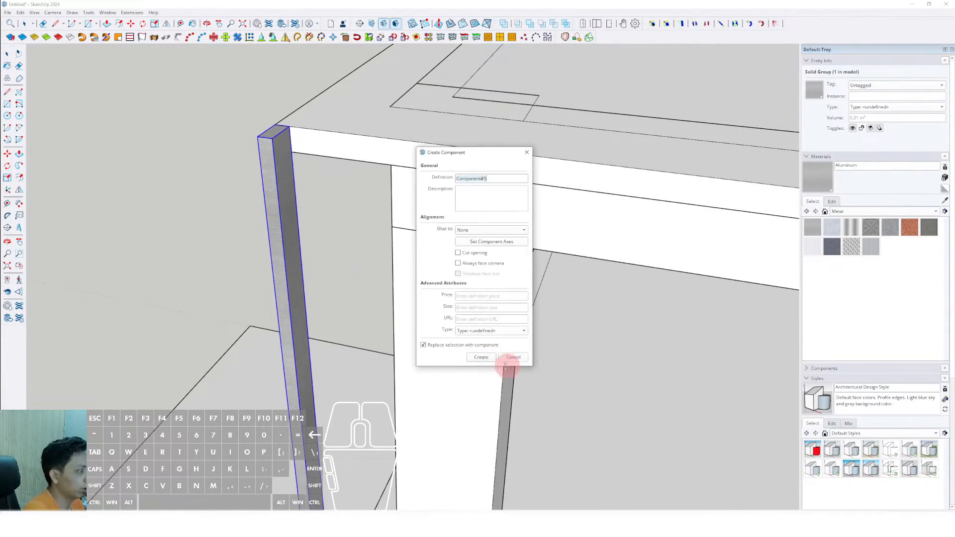
click(485, 354)
Copy the post to the far end of the long facade and divide the distance into 20 equally spaced copies
scroll(416, 294, down, 2)
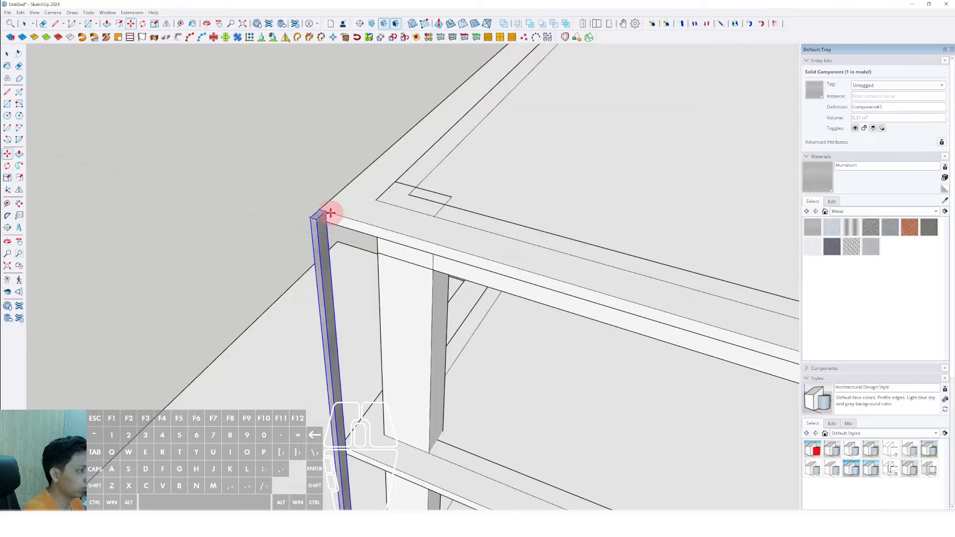
shift+scroll(369, 240, down, 8)
shift+middle_drag(557, 306, 322, 237)
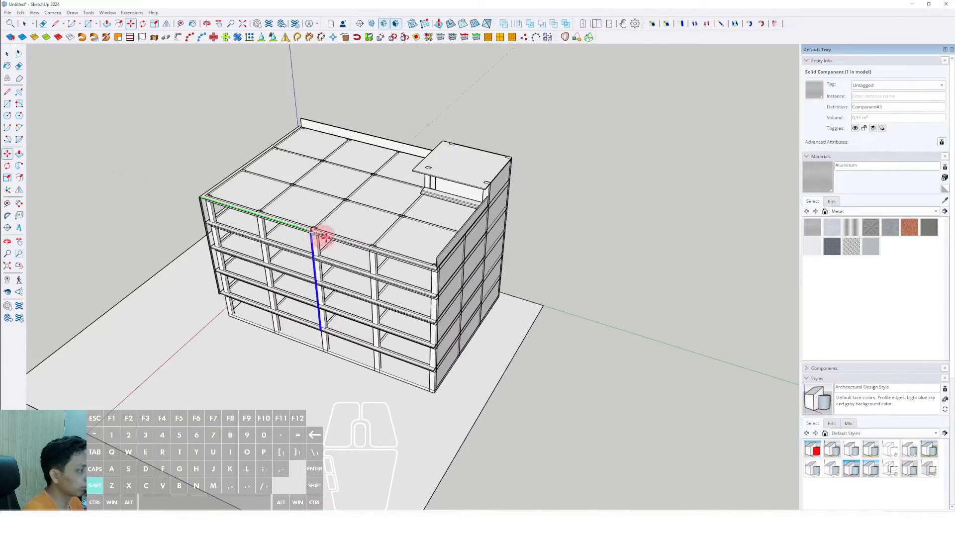
shift+scroll(427, 262, up, 3)
shift+scroll(431, 264, up, 2)
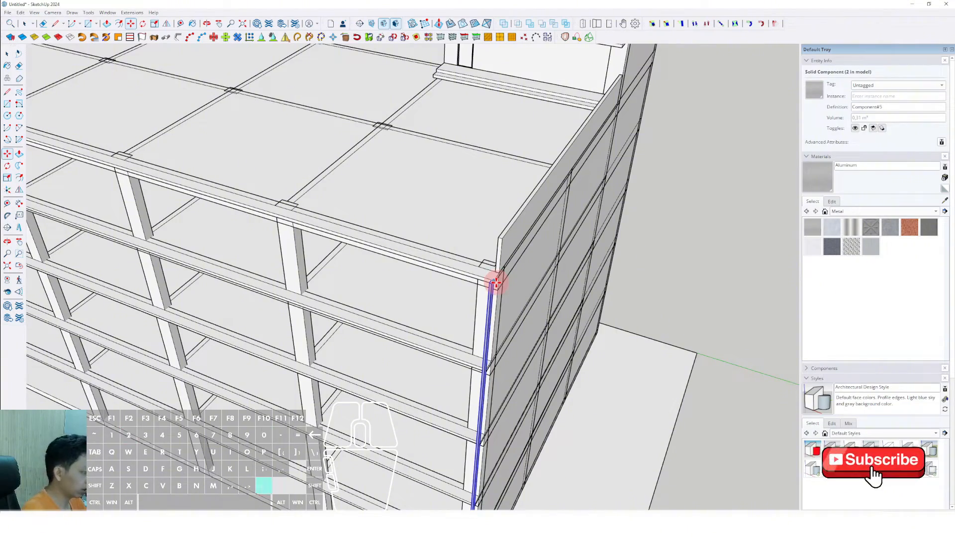
text(/20)
key(Return)
key(space)
Make a rotated copy of the corner post so it faces the short side of the building
scroll(438, 301, down, 5)
middle_drag(275, 330, 572, 241)
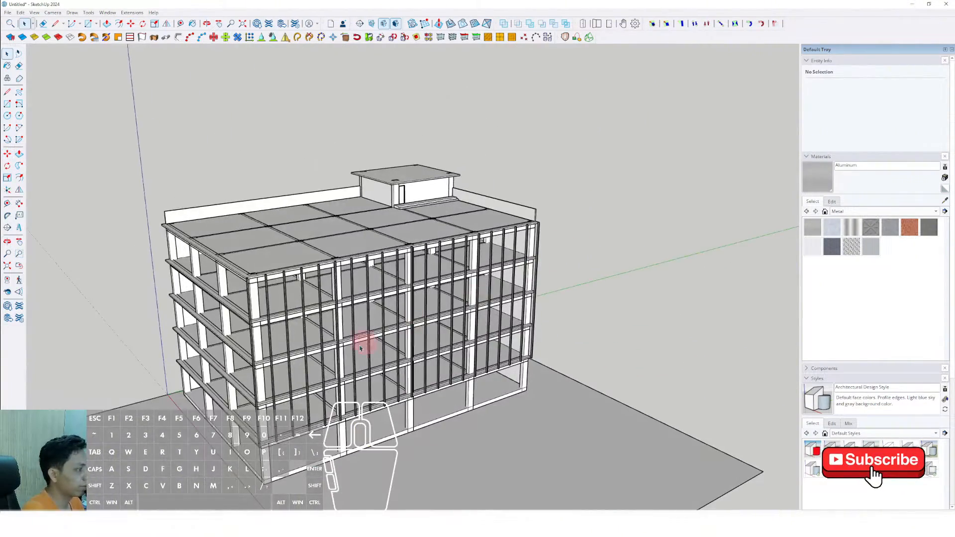
middle_drag(361, 348, 395, 299)
scroll(454, 245, up, 8)
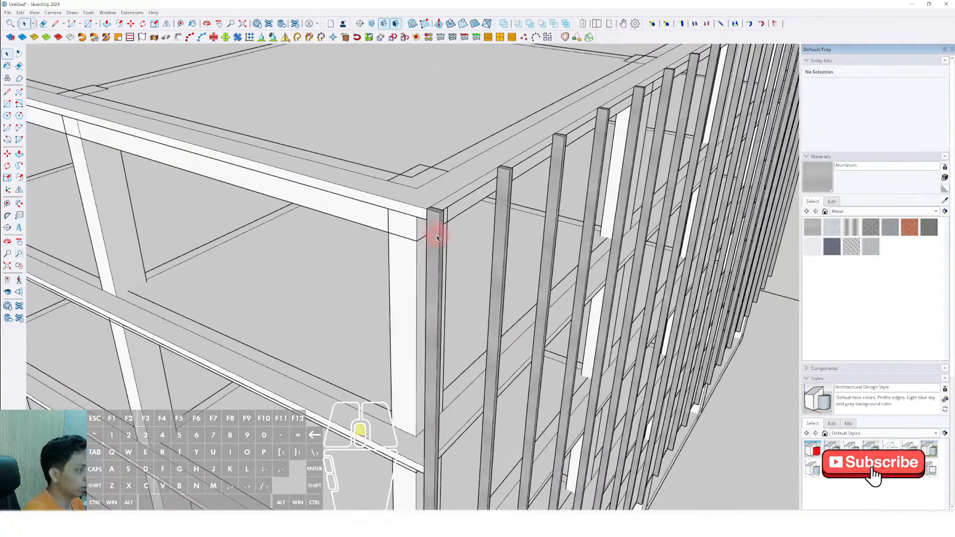
click(437, 237)
scroll(437, 238, up, 5)
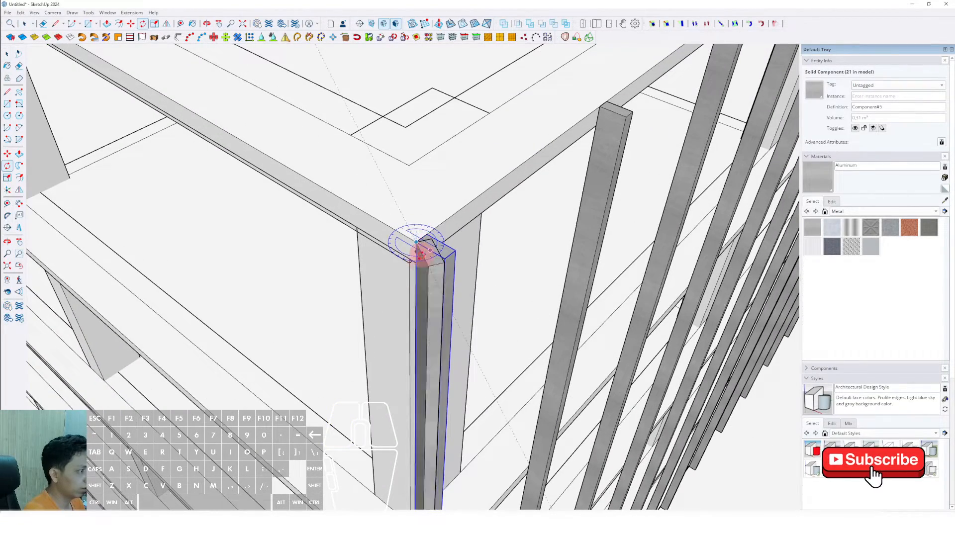
key(Return)
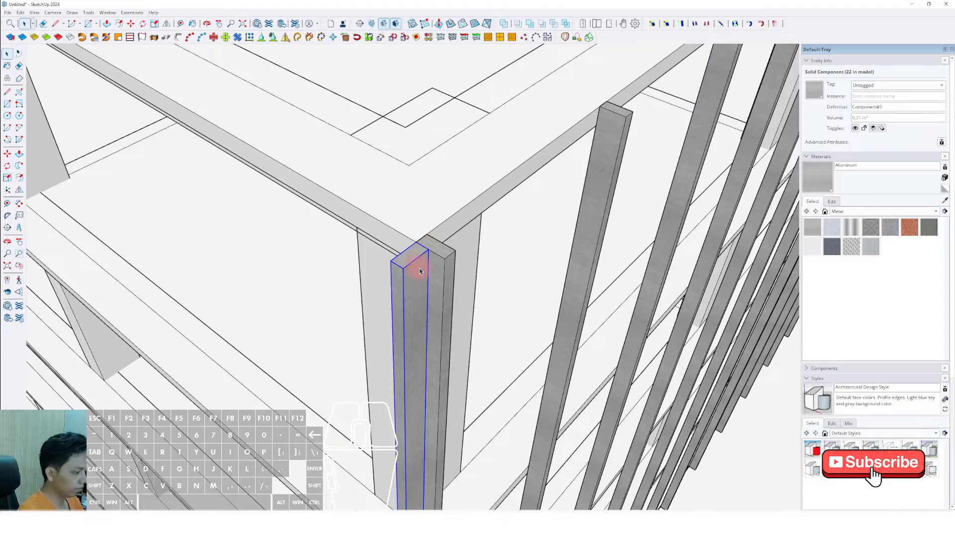
Copy the rotated post to the far corner of the short facade and fill the span with evenly spaced copies
mouse_move(420, 271)
middle_down()
mouse_move(420, 282)
mouse_move(428, 251)
mouse_move(405, 252)
mouse_move(414, 268)
middle_up()
key(m)
key(space)
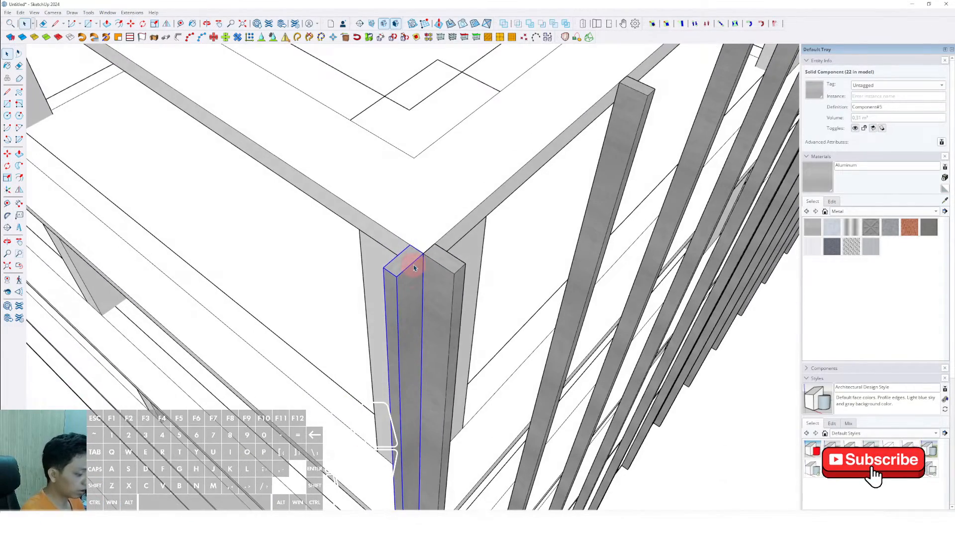
click(410, 243)
scroll(342, 209, down, 5)
shift+middle_drag(145, 87, 594, 378)
shift+middle_drag(102, 70, 303, 171)
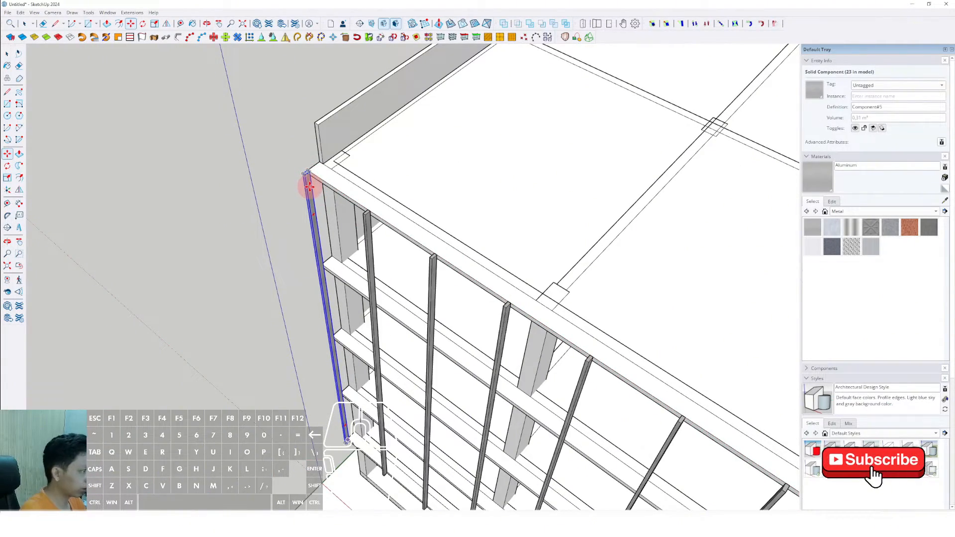
key(space)
Draw a line along the short facade's roof edge from the far corner post to the front corner
scroll(343, 236, down, 6)
click(345, 239)
middle_drag(582, 371, 442, 418)
scroll(398, 319, up, 3)
middle_drag(413, 323, 626, 343)
scroll(279, 244, up, 3)
scroll(276, 245, up, 6)
key(l)
click(273, 234)
scroll(346, 271, down, 6)
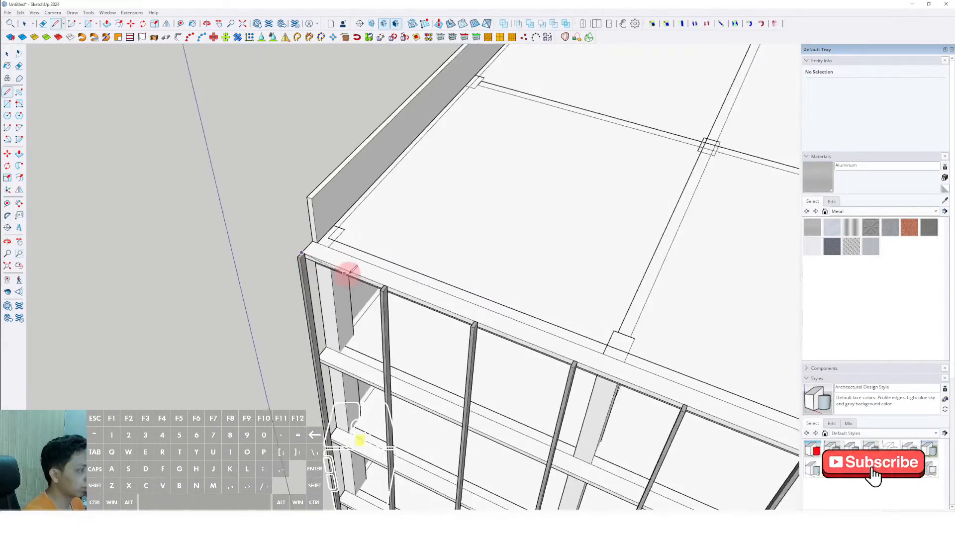
shift+middle_drag(434, 287, 516, 327)
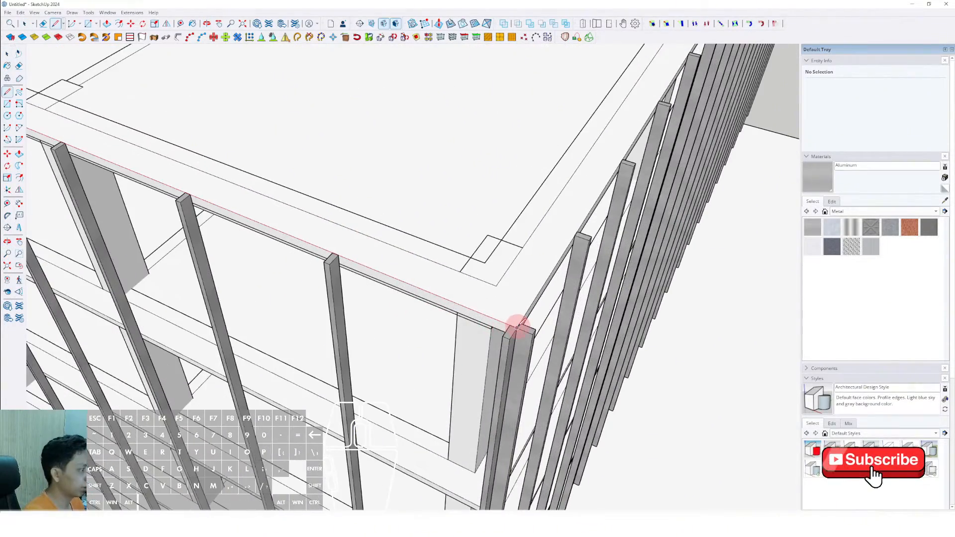
click(518, 325)
Continue the line along the long facade's roof edge to its far end post
scroll(557, 251, down, 5)
shift+middle_drag(612, 173, 408, 378)
scroll(500, 240, up, 4)
scroll(500, 243, up, 2)
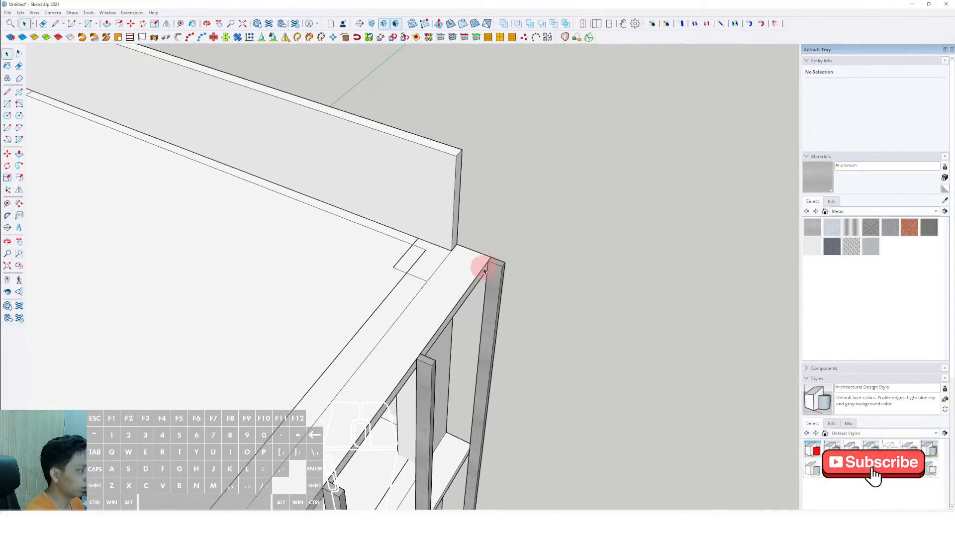
Offset the two roof-edge lines to the post width and close both ends to form an L-shaped strip
scroll(485, 269, up, 2)
key(f)
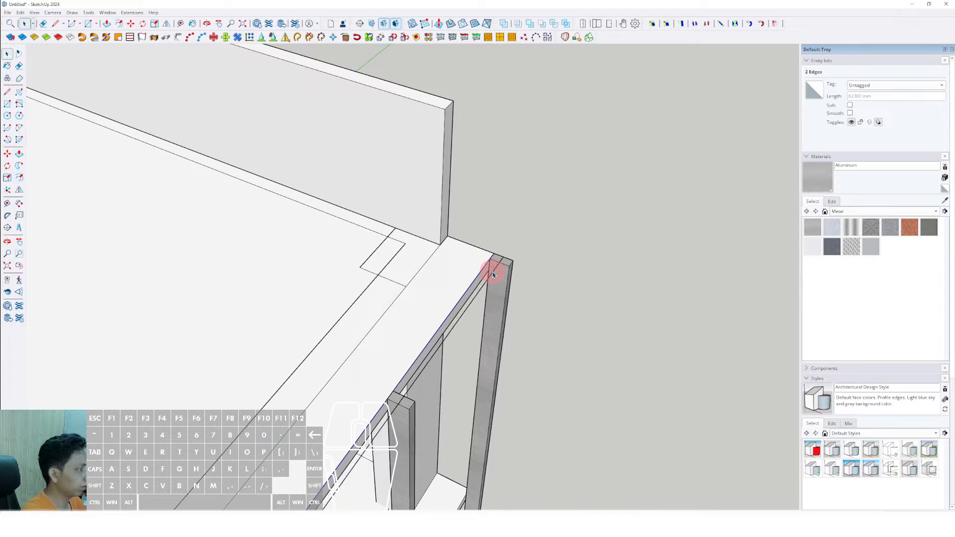
scroll(492, 275, up, 2)
key(l)
scroll(461, 271, down, 8)
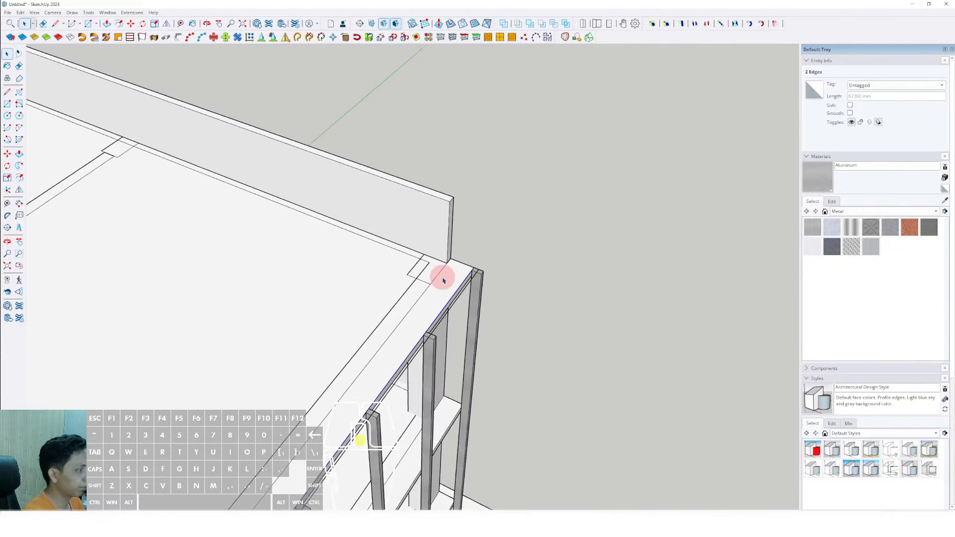
middle_drag(314, 317, 457, 308)
scroll(389, 359, up, 6)
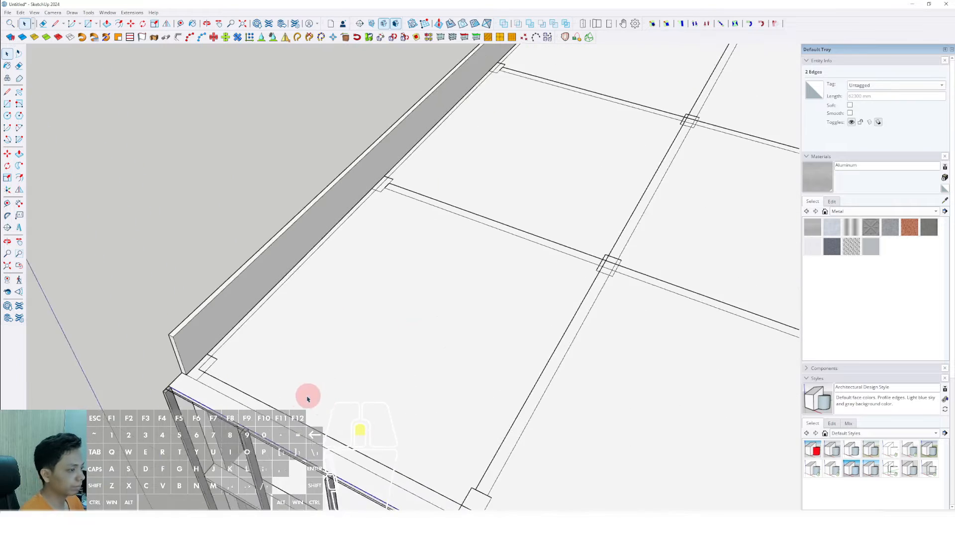
scroll(314, 362, down, 2)
key(l)
scroll(314, 362, up, 3)
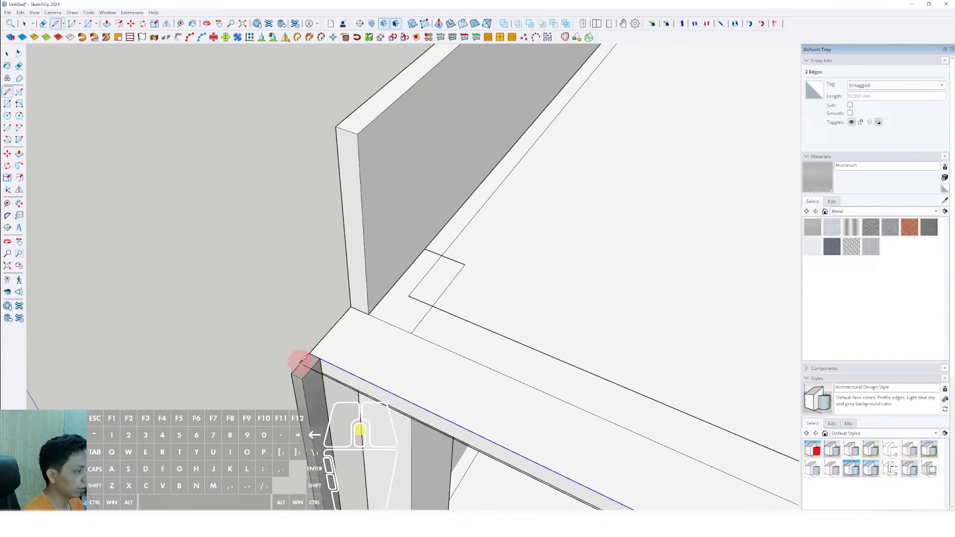
click(358, 326)
key(space)
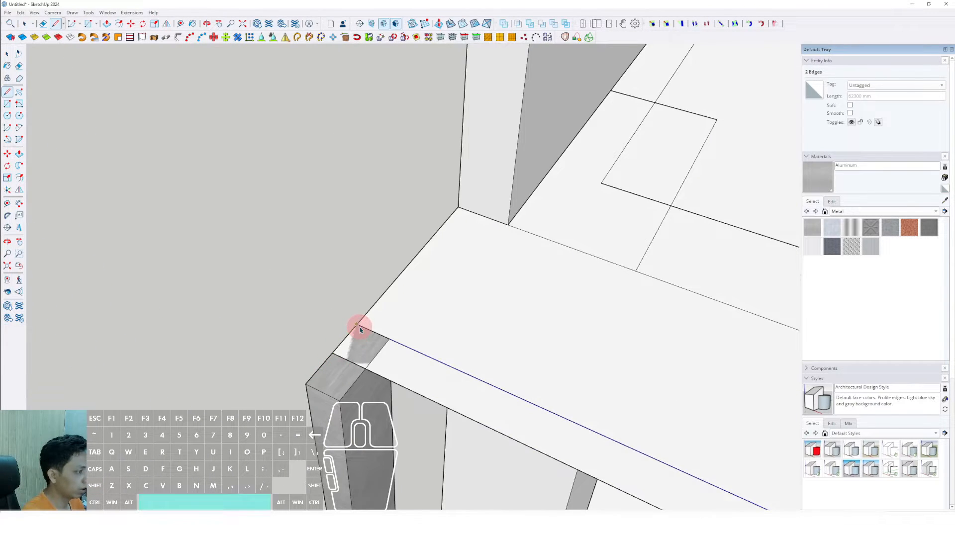
Extrude the L-shaped roof-edge strip downward into a thin rail and group it
scroll(360, 329, down, 2)
key(v)
click(390, 353)
scroll(388, 383, down, 1)
middle_drag(388, 383, 411, 296)
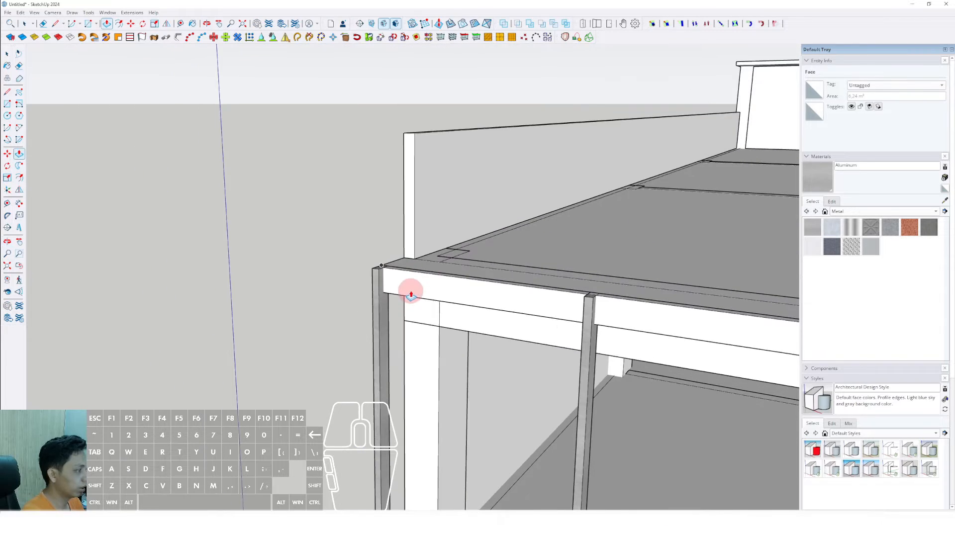
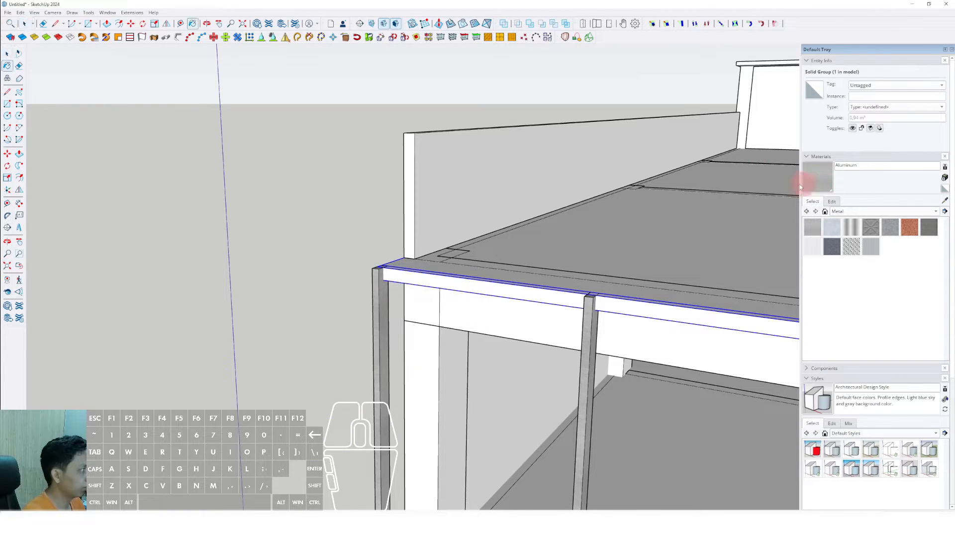
Paint the roof-edge rail group with the Aluminum material
click(464, 277)
key(space)
Open the roof-edge rail group and move its short-facade arm outward into line with the posts
scroll(362, 267, down, 10)
mouse_move(559, 269)
middle_down()
mouse_move(384, 342)
mouse_move(418, 357)
mouse_move(440, 326)
middle_up()
scroll(384, 341, up, 4)
middle_drag(440, 326, 374, 334)
scroll(423, 337, up, 2)
triple_click(422, 342)
triple_click(353, 278)
scroll(406, 366, up, 6)
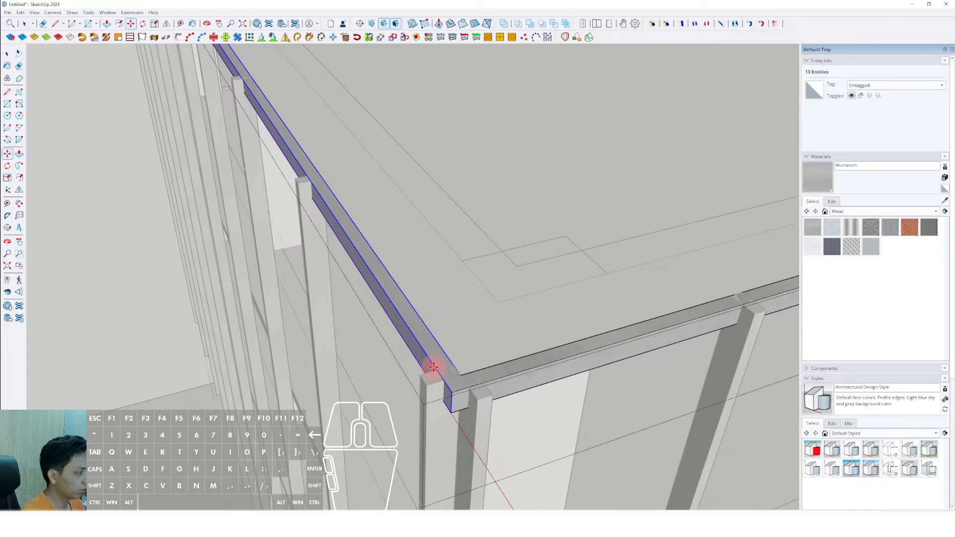
click(434, 366)
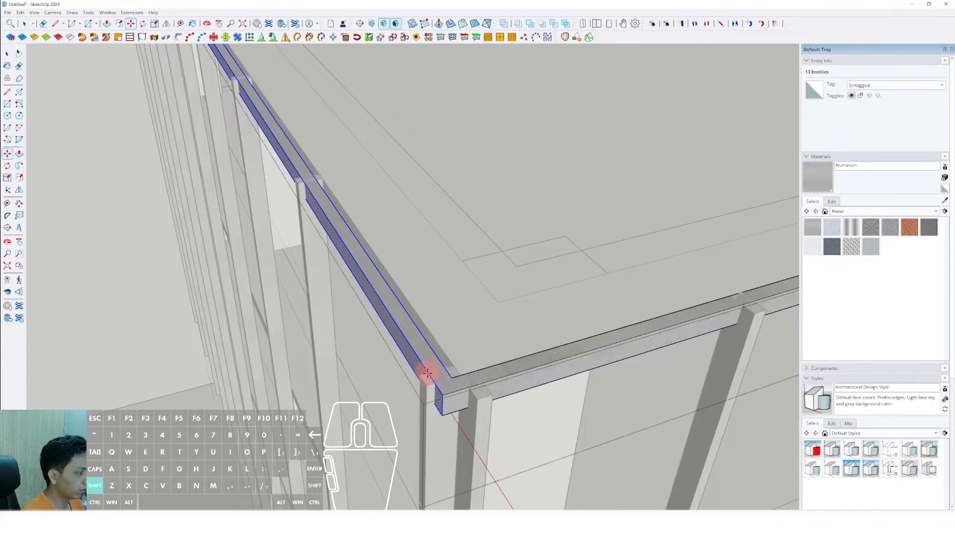
shift+click(429, 387)
key(space)
Move the rail's long-facade arm outward into line with that side's posts and close the group
scroll(443, 398, down, 5)
middle_drag(460, 410, 456, 370)
scroll(445, 339, down, 5)
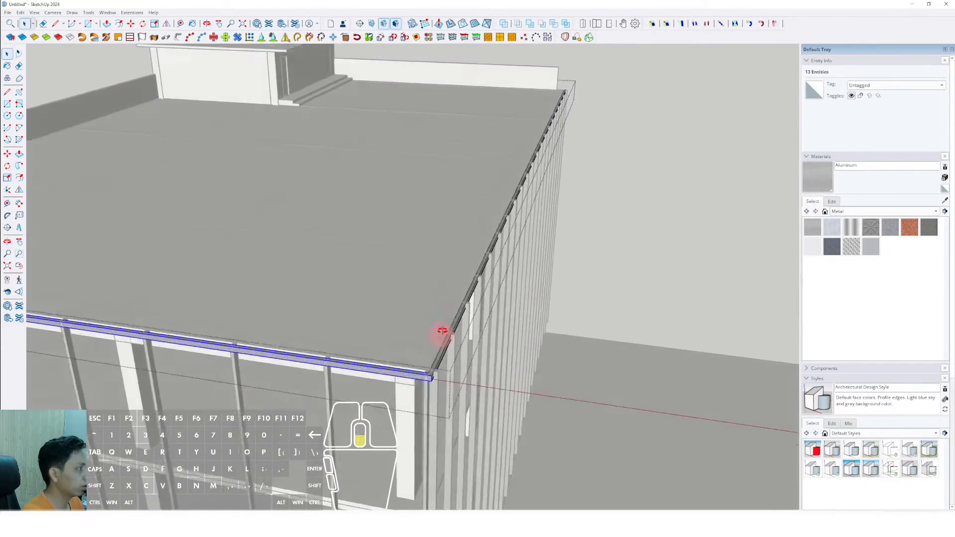
drag(637, 420, 641, 420)
scroll(438, 349, up, 8)
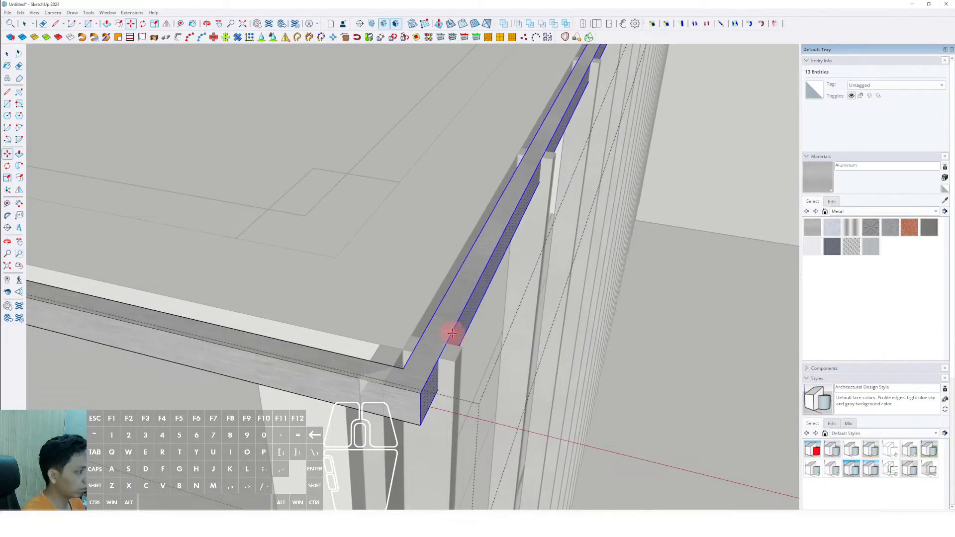
shift+click(459, 348)
key(space)
scroll(457, 339, down, 5)
click(725, 213)
scroll(725, 213, down, 4)
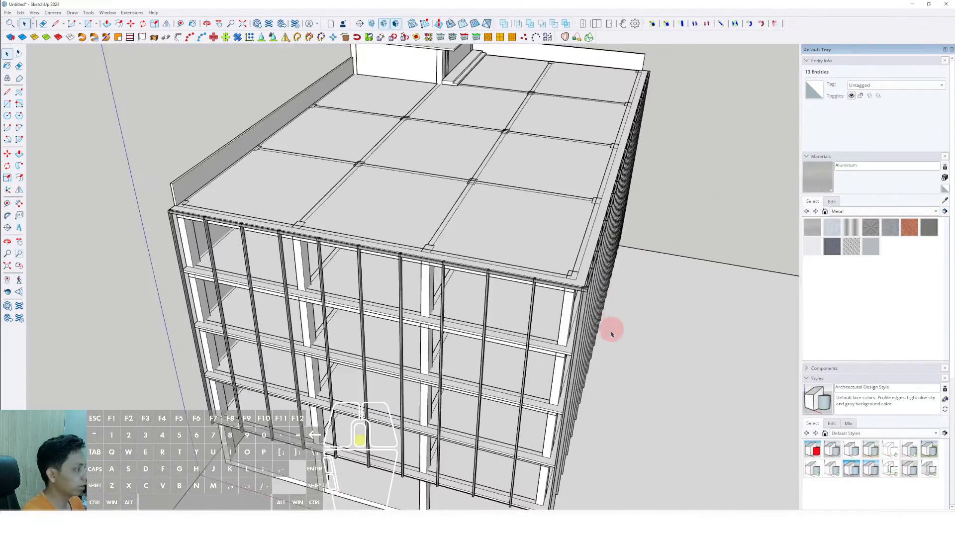
Convert the roof-edge rail group into a component
middle_drag(612, 333, 403, 205)
scroll(383, 198, up, 4)
right_click(384, 209)
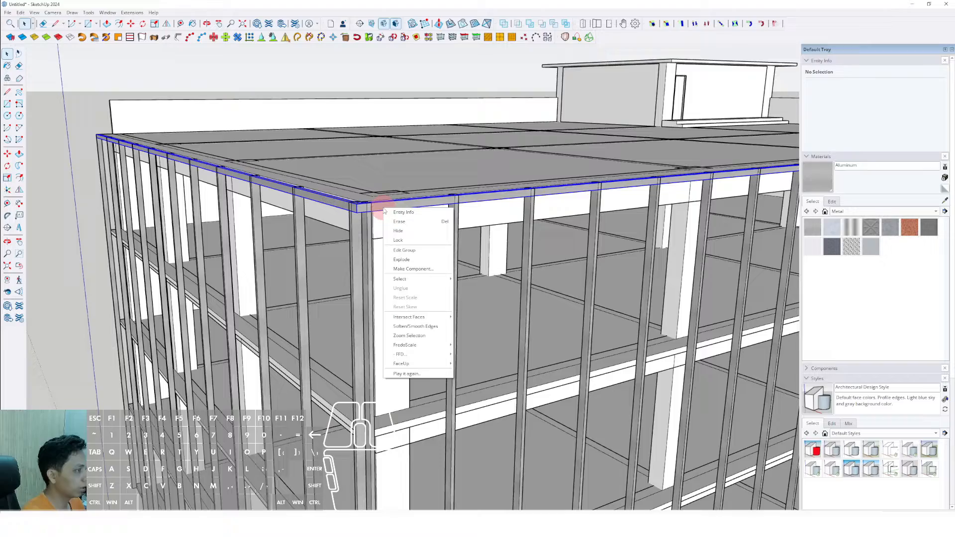
click(408, 269)
click(480, 356)
Copy the rail component straight down the posts to form a second rail in front of the roof beam
middle_drag(405, 256, 377, 150)
scroll(386, 137, up, 3)
key(m)
click(406, 122)
scroll(378, 150, down, 3)
key(shift)
shift+scroll(450, 192, up, 3)
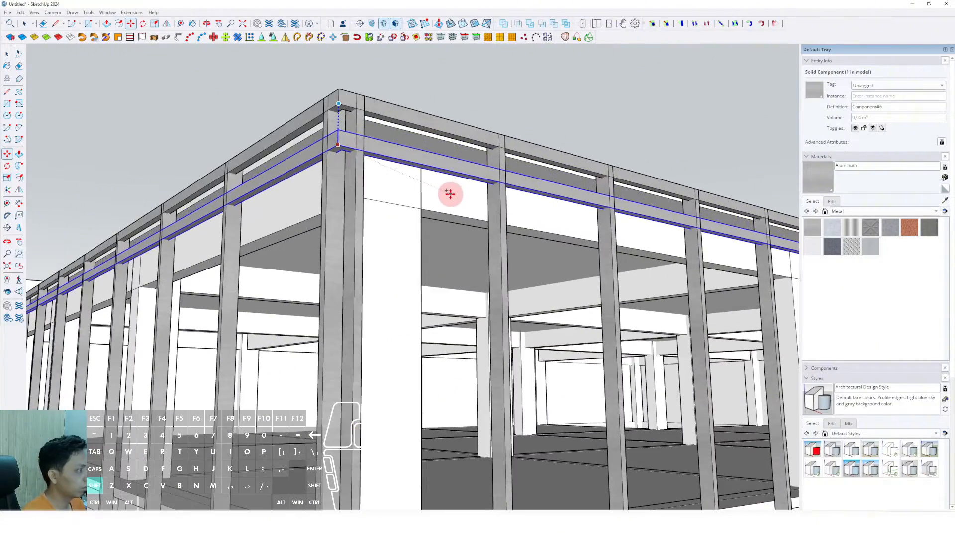
Copy the pair of roof rails straight down to the beam of the floor below
middle_drag(435, 216, 434, 173)
key(m)
click(437, 174)
shift+scroll(437, 163, down, 5)
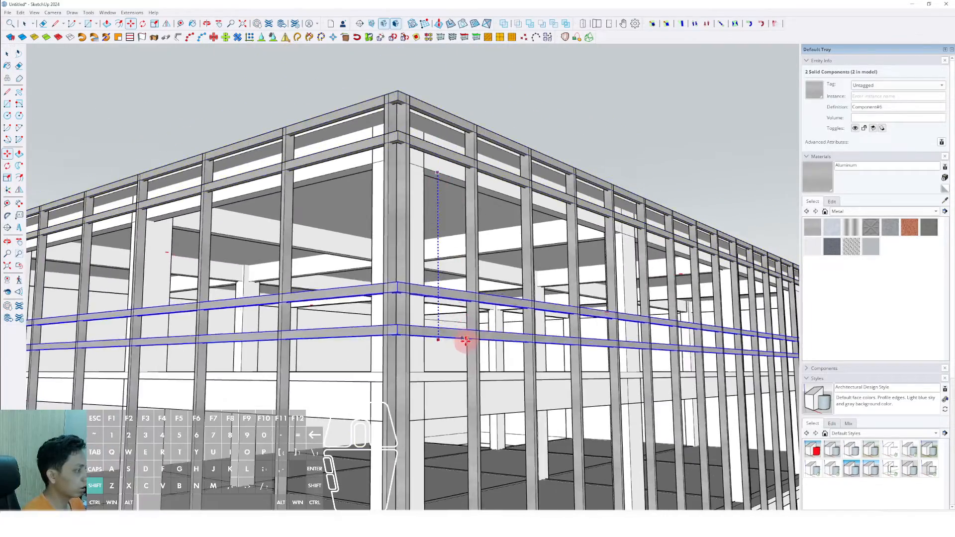
shift+scroll(408, 223, up, 4)
shift+scroll(401, 171, up, 1)
shift+click(401, 155)
Repeat the rail pair's vertical copy on the next two lower floors
scroll(398, 151, up, 4)
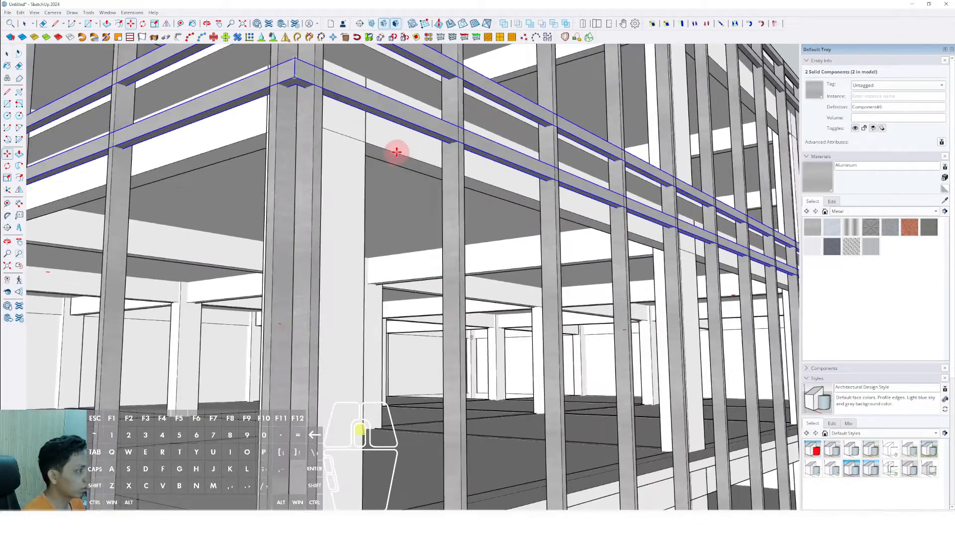
click(396, 151)
scroll(395, 143, down, 1)
scroll(397, 147, up, 4)
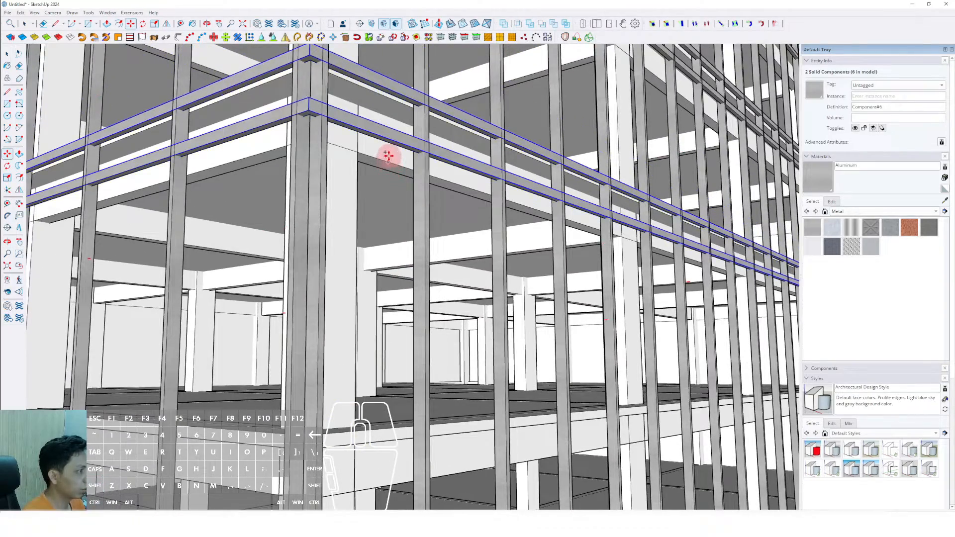
click(390, 156)
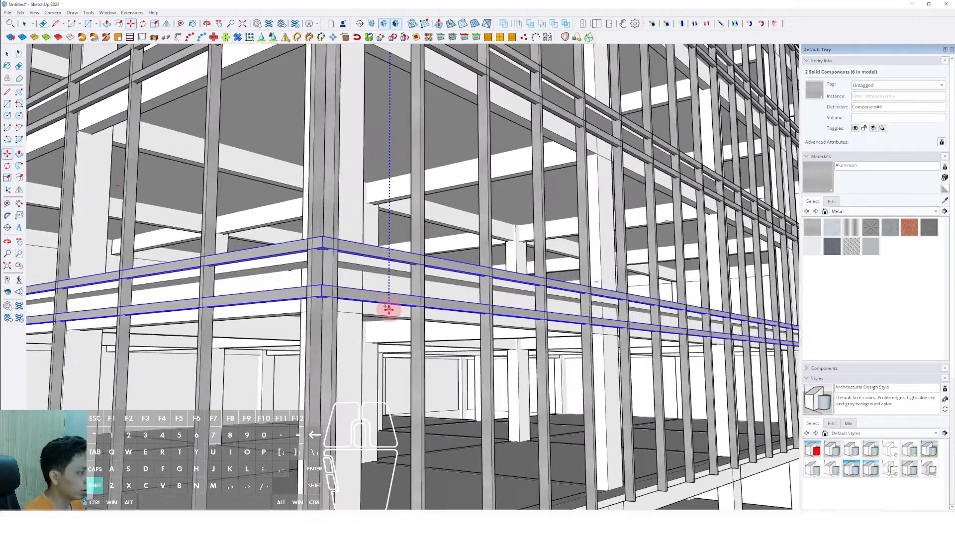
click(387, 316)
middle_drag(387, 317, 418, 195)
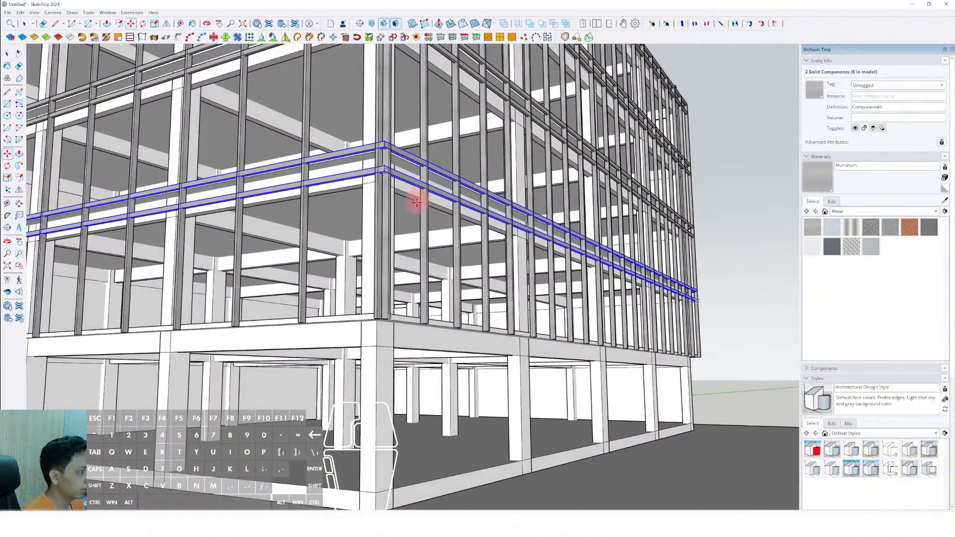
Copy only the lower rail of the lowest pair straight down to the base of the facade posts
scroll(419, 206, up, 2)
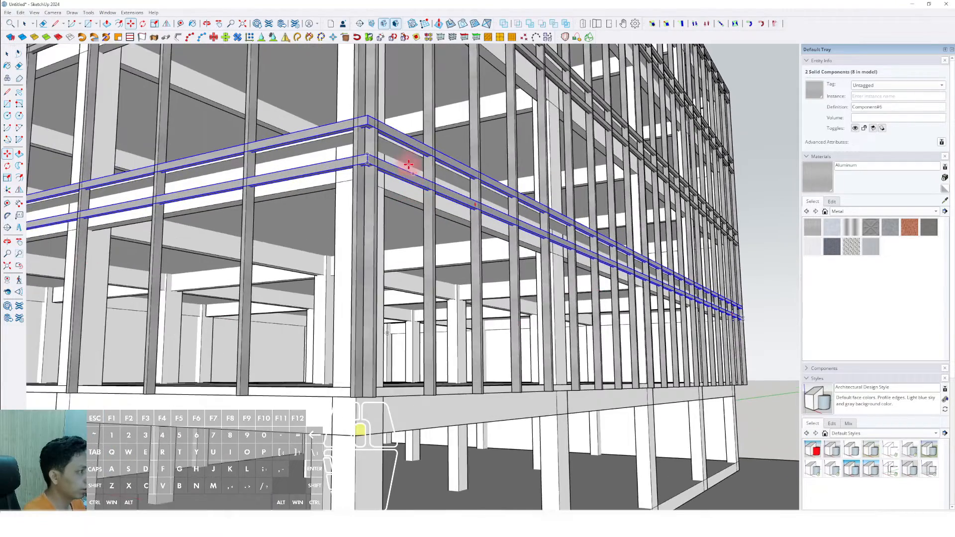
scroll(401, 196, up, 5)
key(m)
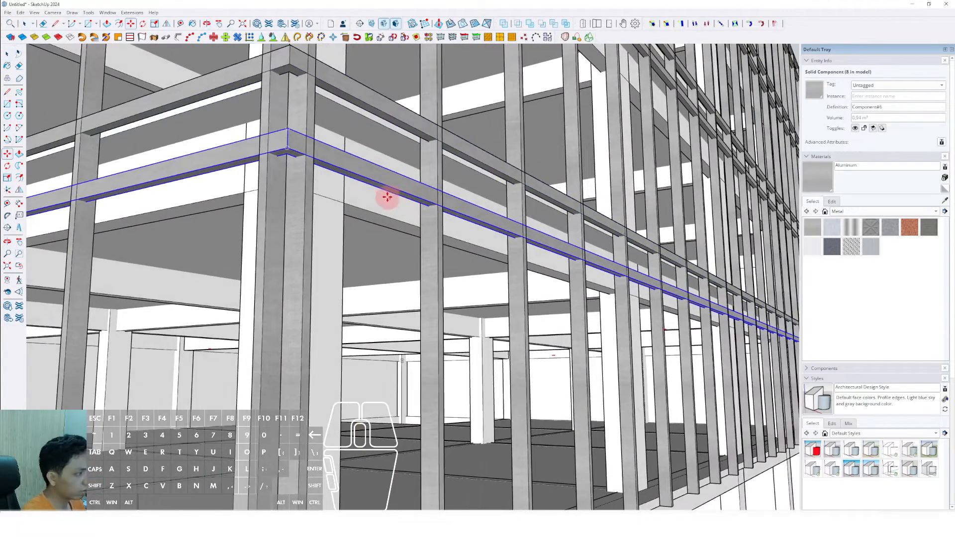
click(389, 184)
scroll(390, 205, down, 5)
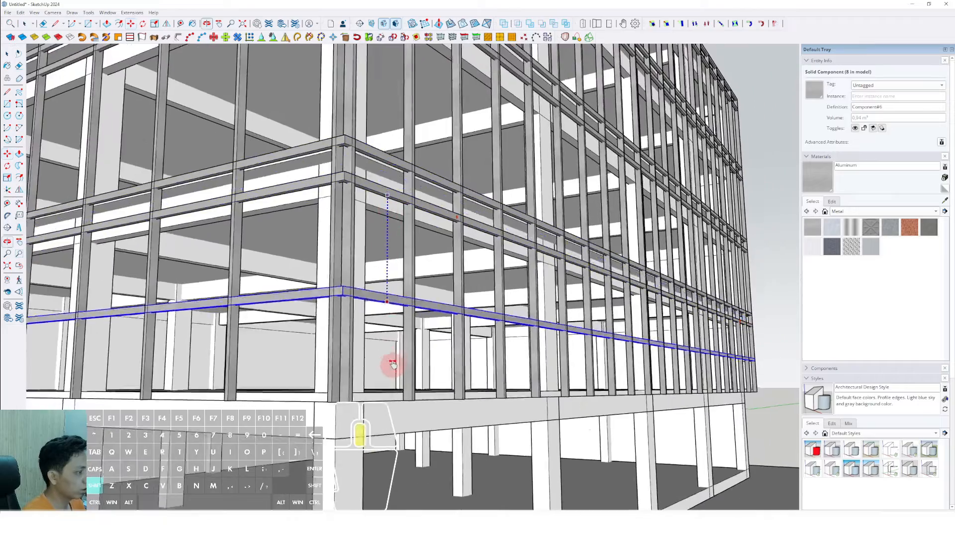
mouse_move(393, 363)
shift+middle_down()
mouse_move(393, 201)
mouse_move(381, 373)
shift+middle_up()
scroll(393, 201, up, 2)
scroll(399, 214, down, 5)
shift+middle_drag(414, 164, 407, 307)
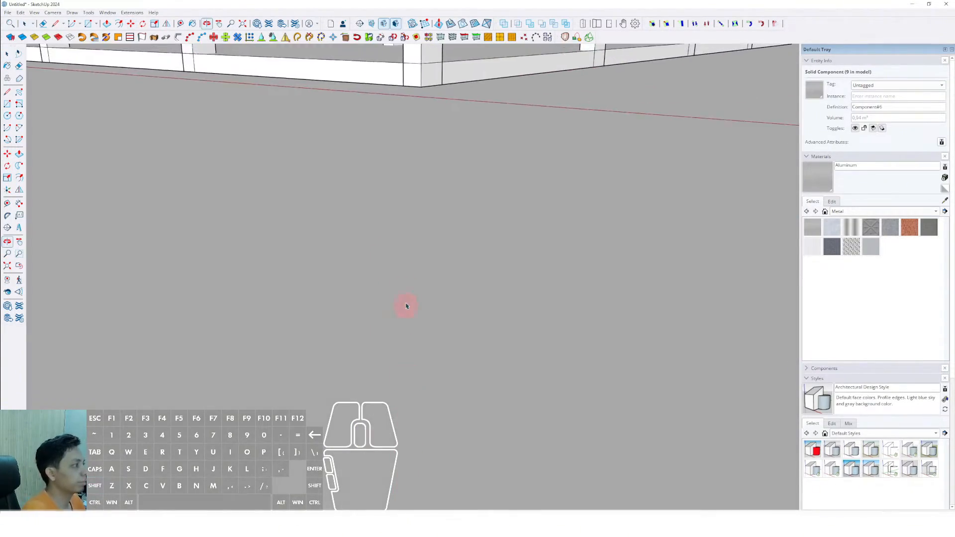
Draw lines along the outer roof edge of the short and long facades, from end post to end post
scroll(416, 171, down, 3)
shift+middle_drag(416, 170, 406, 342)
scroll(405, 422, down, 3)
middle_drag(405, 342, 296, 249)
scroll(392, 331, down, 3)
scroll(214, 208, up, 8)
key(l)
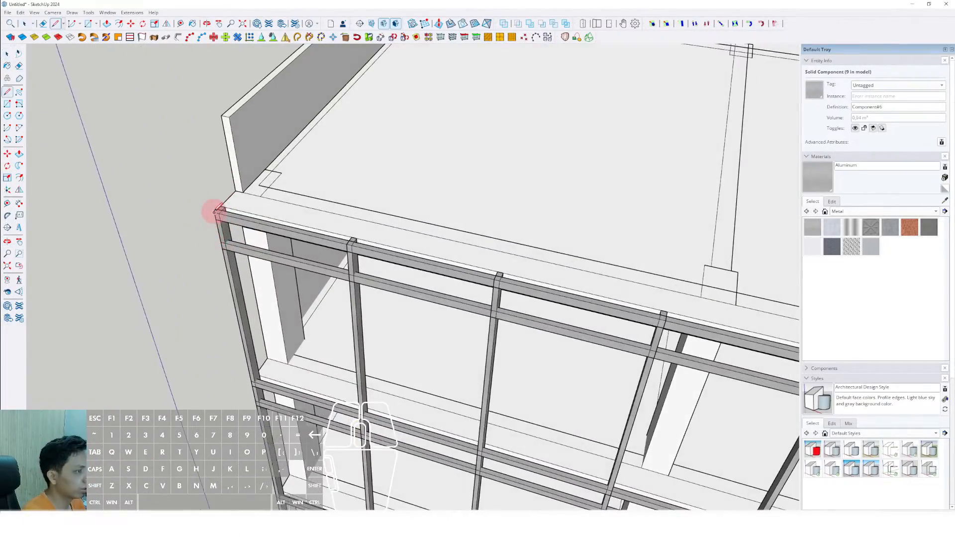
scroll(214, 211, down, 10)
scroll(520, 341, up, 5)
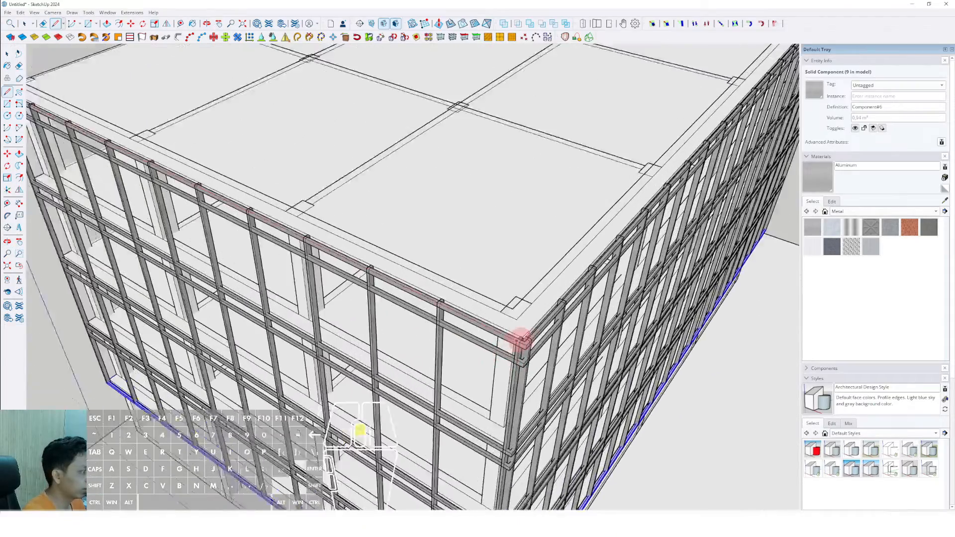
scroll(521, 341, up, 3)
click(525, 345)
scroll(517, 344, down, 6)
middle_drag(644, 238, 535, 282)
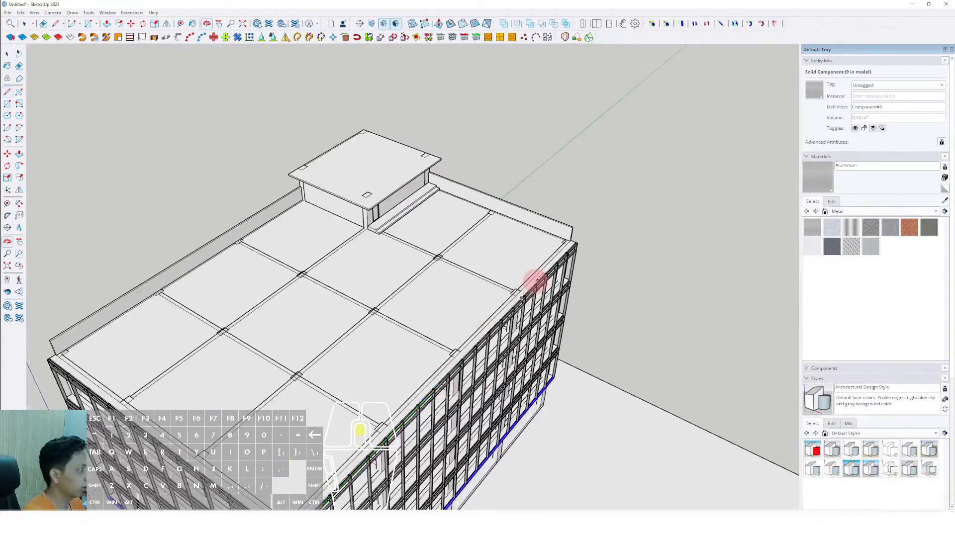
scroll(609, 219, up, 6)
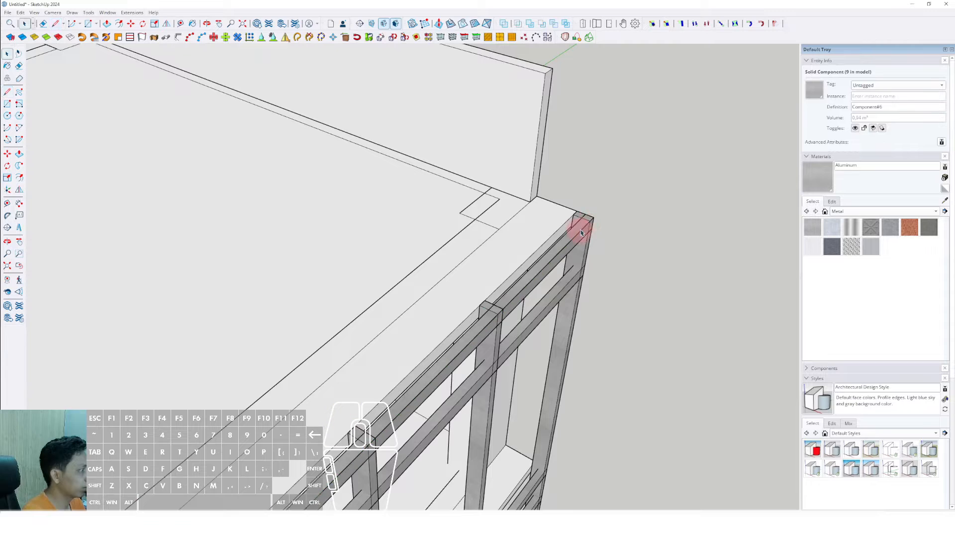
scroll(583, 230, up, 2)
Offset the two roof-edge lines slightly and close both ends to form a very thin L-shaped face
key(f)
click(589, 223)
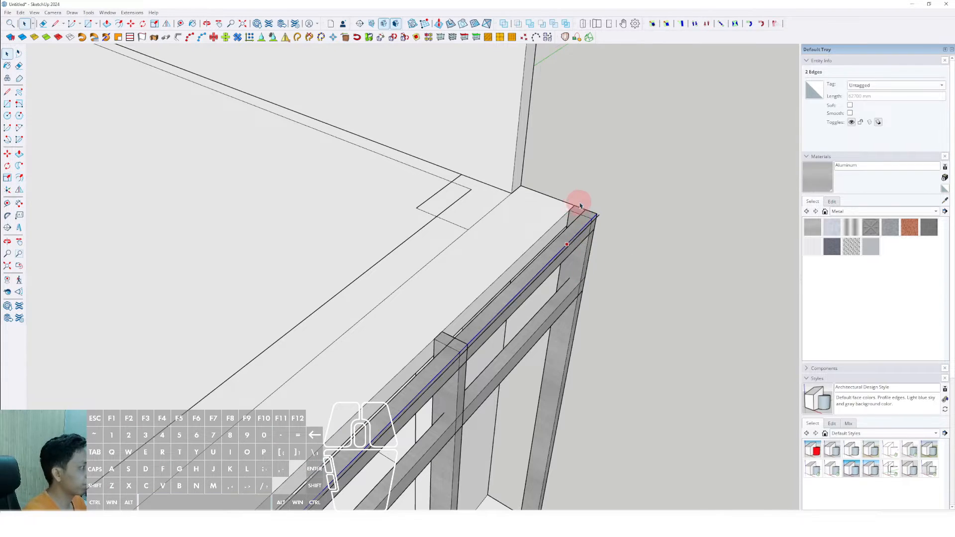
scroll(580, 234, down, 2)
scroll(587, 271, up, 5)
scroll(571, 271, down, 5)
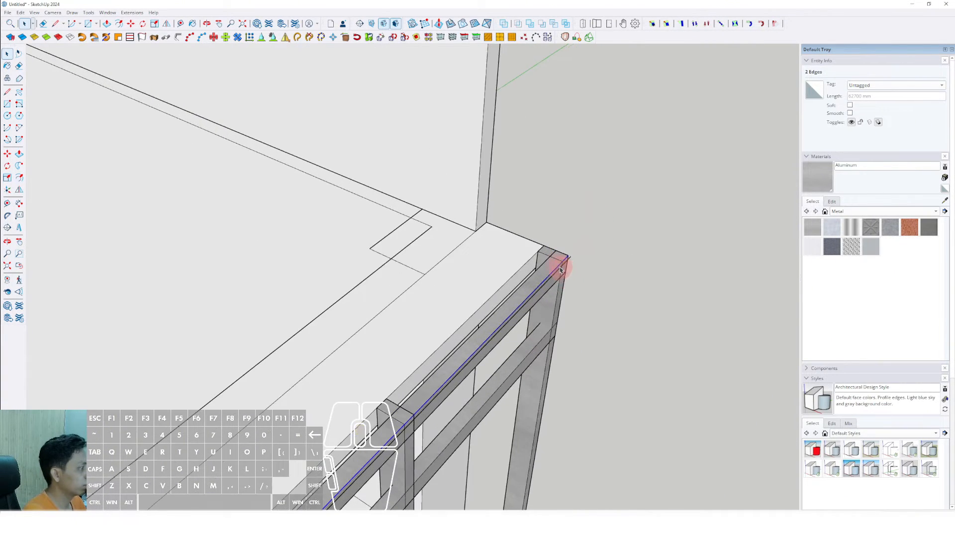
scroll(558, 267, up, 2)
key(d)
scroll(574, 260, down, 10)
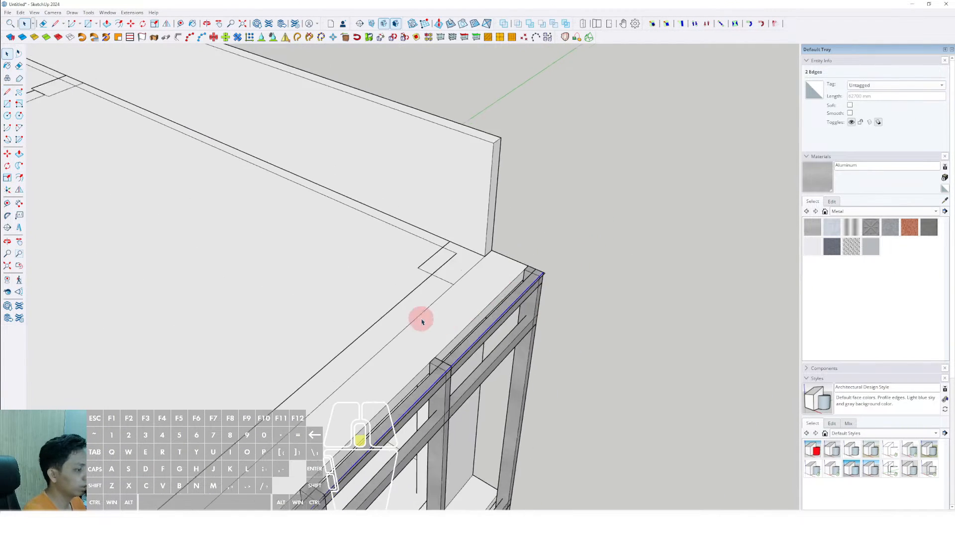
middle_drag(192, 300, 739, 230)
scroll(272, 373, up, 8)
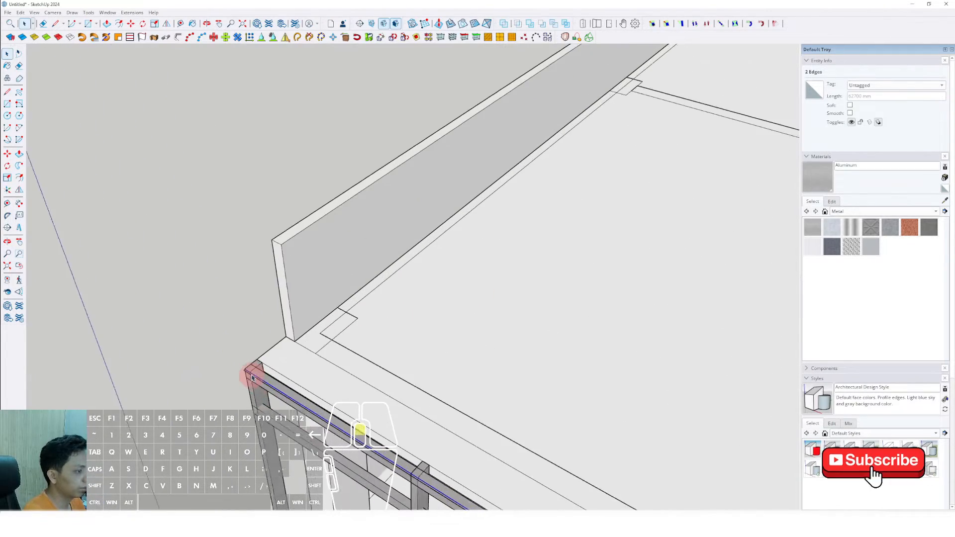
click(238, 368)
key(space)
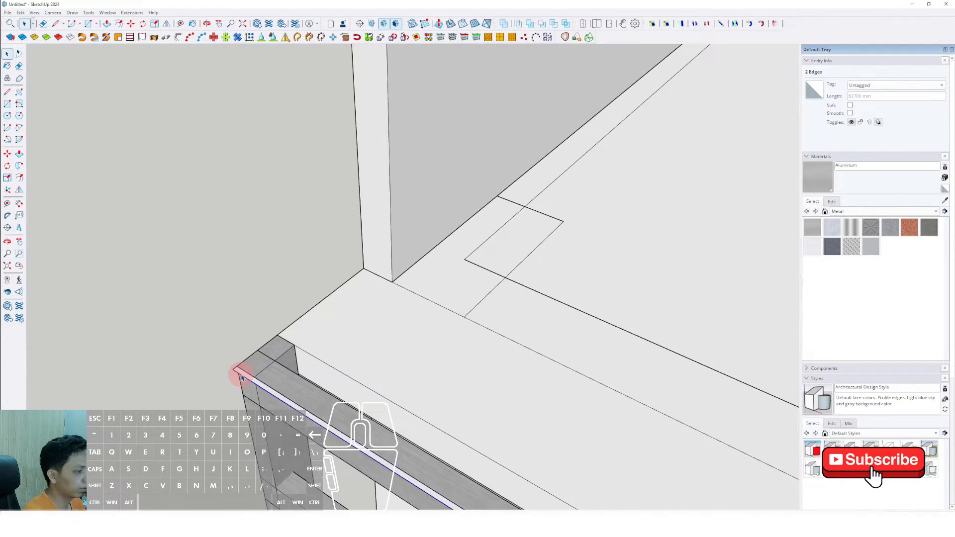
Extrude the thin L-shaped face down to the lower ends of the facade posts to form a skin
key(p)
scroll(252, 391, down, 10)
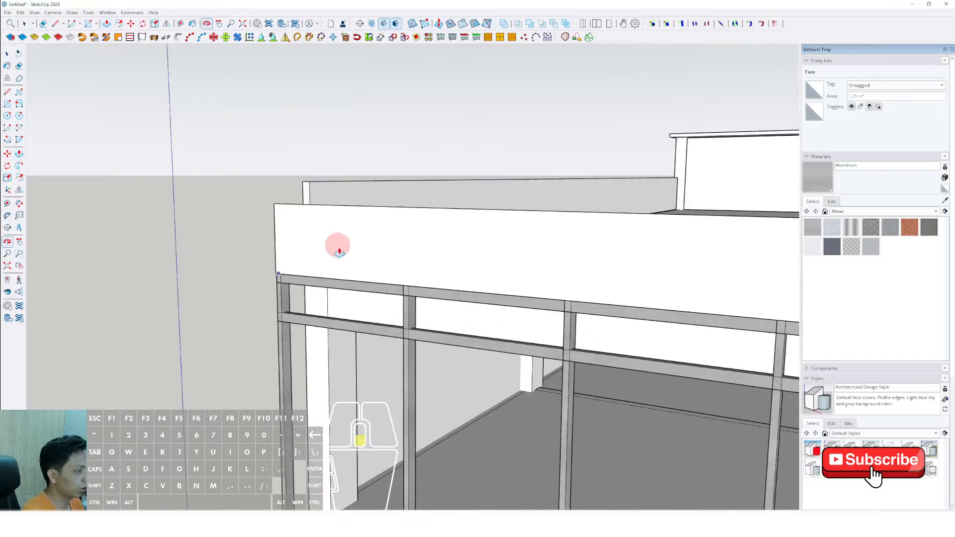
shift+middle_drag(391, 403, 271, 111)
scroll(403, 264, down, 5)
middle_drag(403, 264, 475, 247)
scroll(475, 247, up, 4)
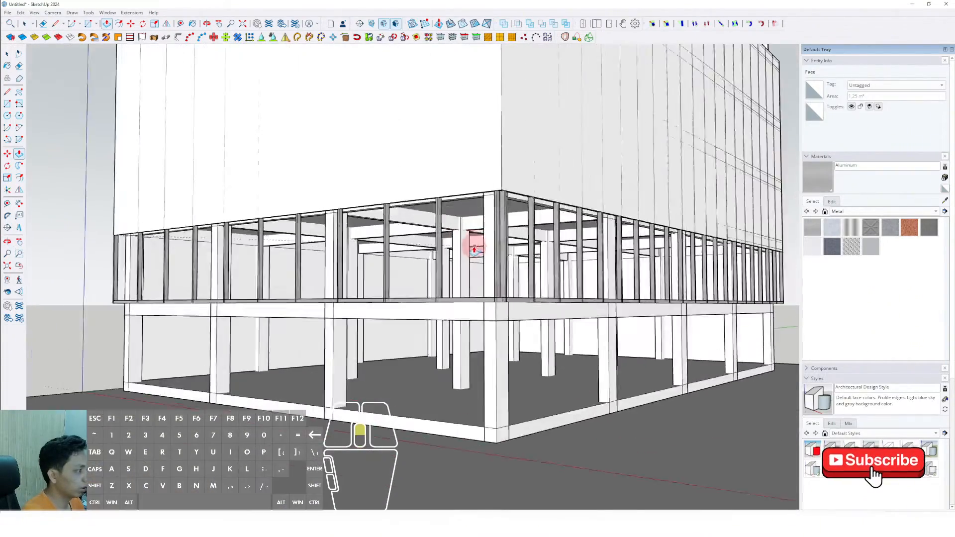
middle_drag(504, 322, 417, 431)
middle_drag(417, 431, 411, 502)
shift+middle_drag(441, 219, 443, 377)
scroll(442, 392, down, 6)
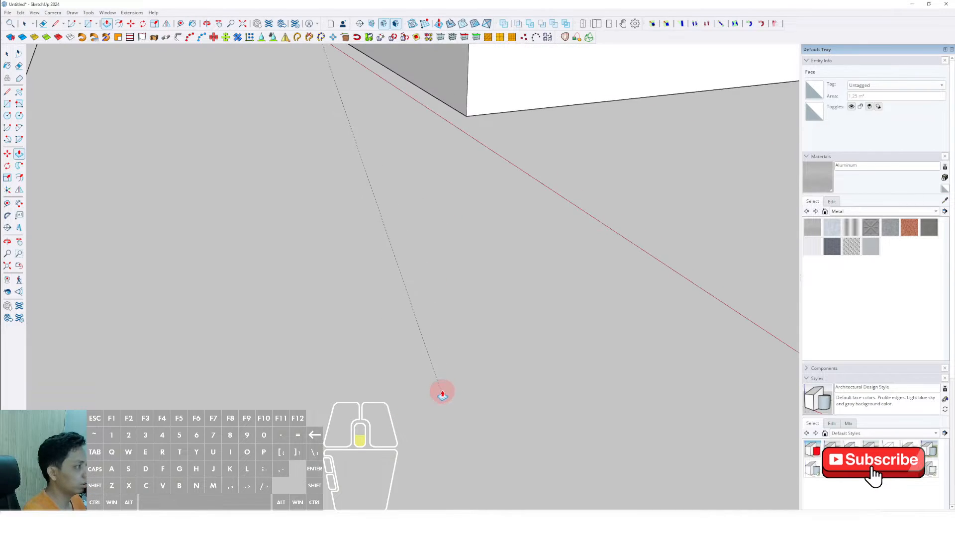
middle_drag(449, 242, 458, 192)
scroll(426, 252, down, 6)
scroll(443, 285, up, 7)
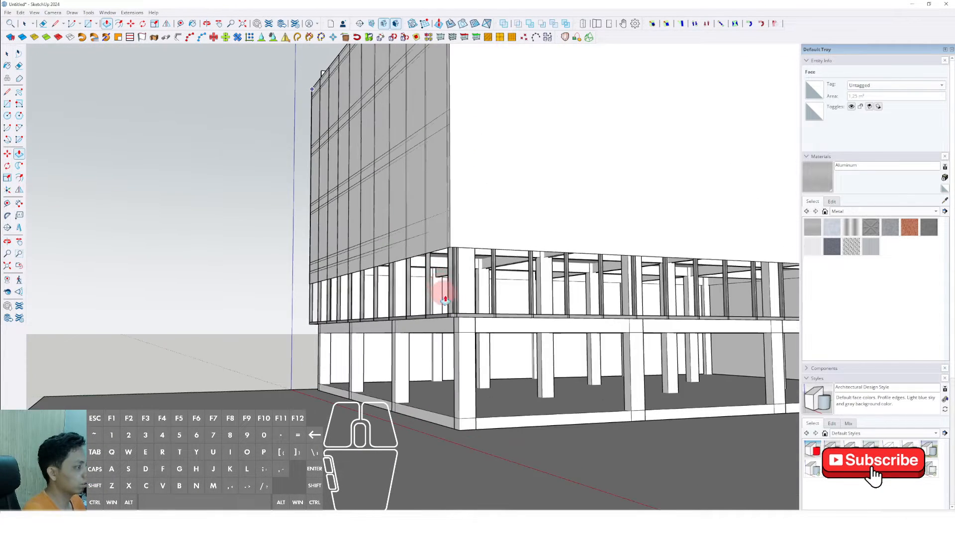
drag(455, 328, 450, 322)
Select all of the extruded facade skin and make it a group
triple_click(448, 296)
right_click(448, 294)
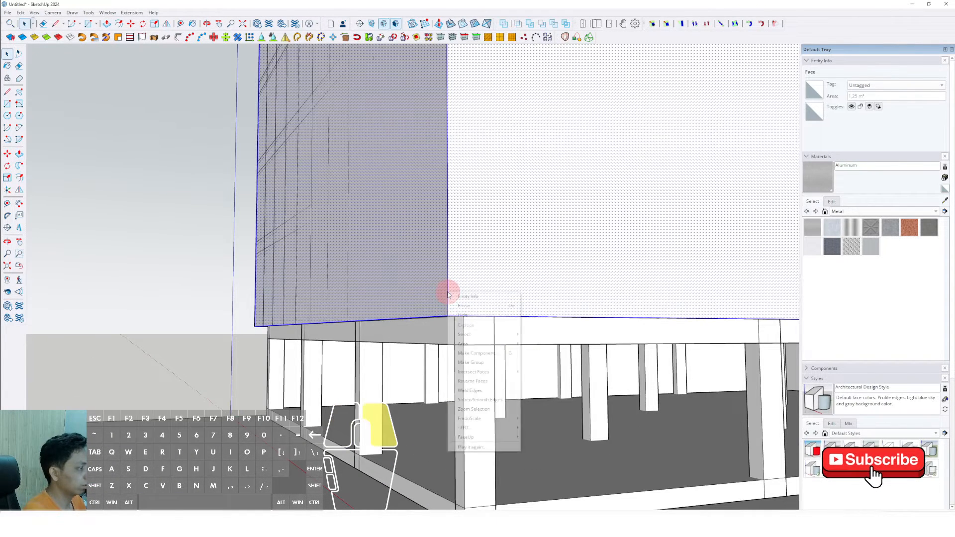
click(466, 363)
scroll(440, 232, down, 3)
middle_drag(439, 232, 428, 283)
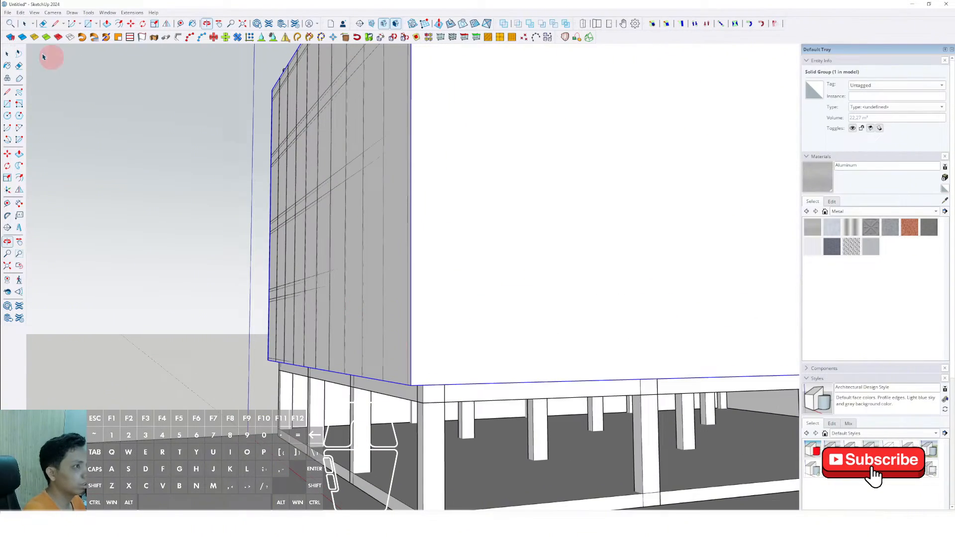
Widen the camera's field of view to bring both facades around the corner into frame
click(47, 14)
click(67, 127)
drag(448, 239, 473, 324)
key(space)
scroll(449, 296, down, 4)
middle_drag(449, 297, 537, 290)
scroll(517, 293, up, 3)
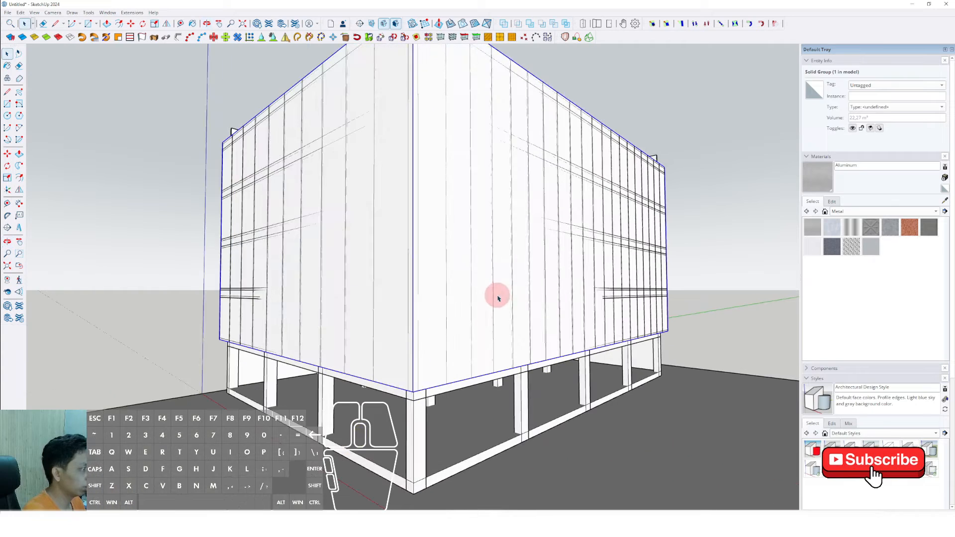
Apply the Translucent Glass Blue material from the Glass and Mirrors collection to the grouped facade skin
click(941, 212)
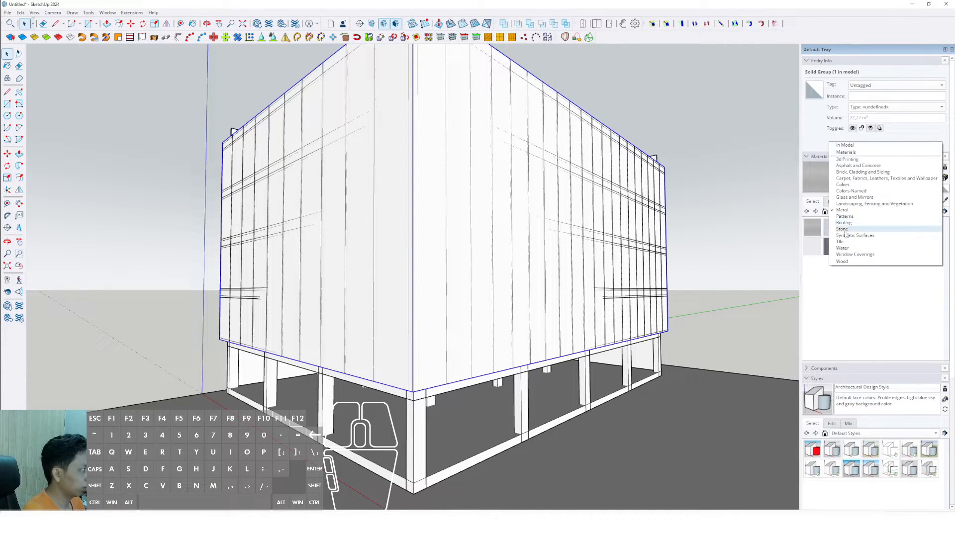
click(842, 197)
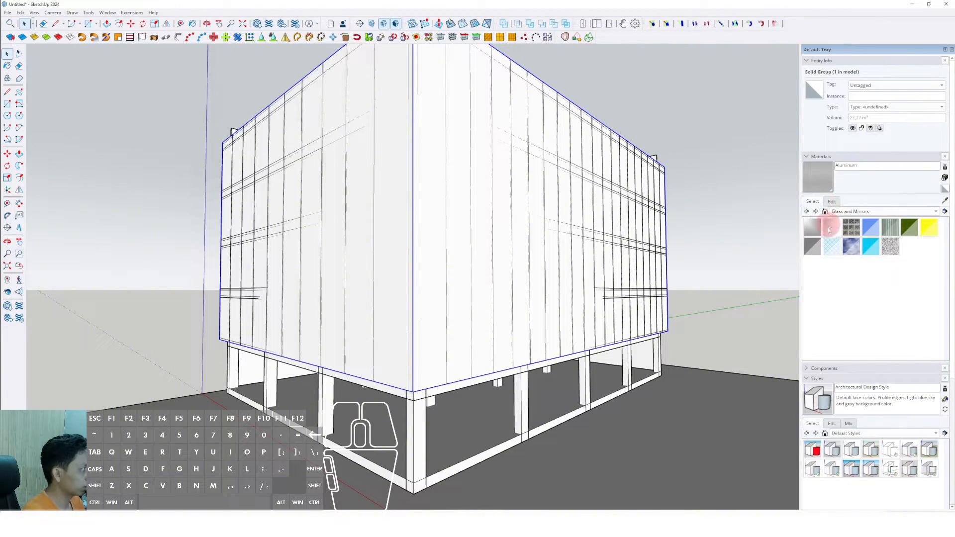
click(877, 229)
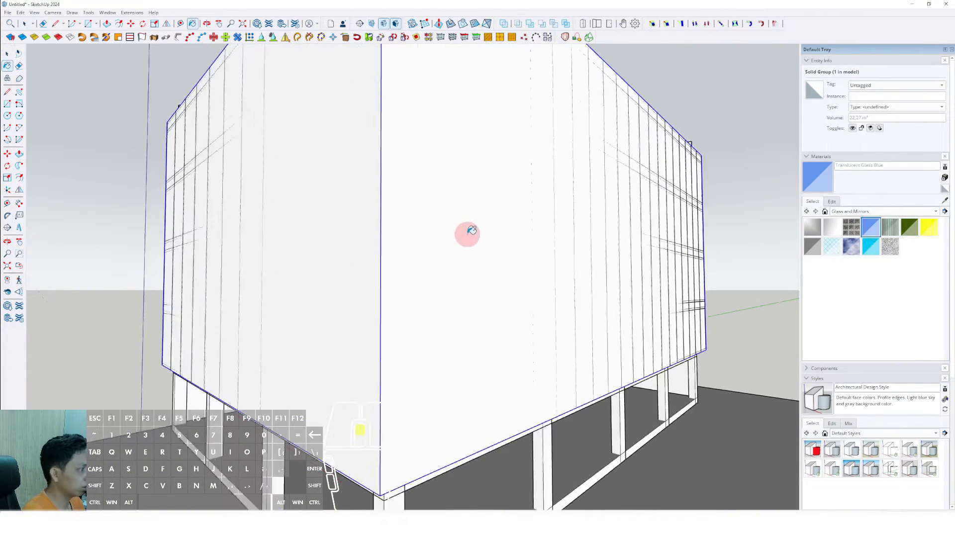
click(465, 234)
scroll(497, 259, down, 3)
middle_drag(490, 265, 661, 253)
Darken and desaturate the color of the Translucent Glass Blue material and lower its opacity to 25
click(832, 202)
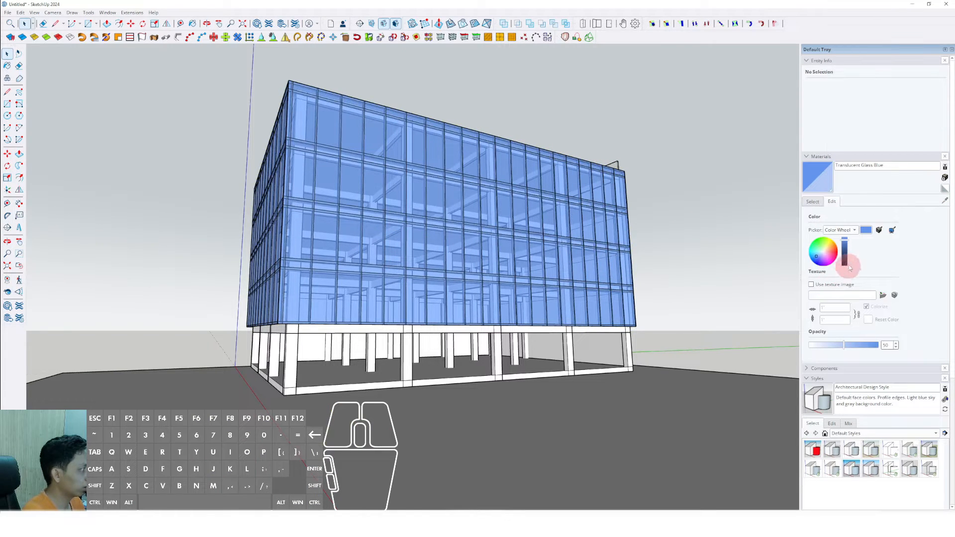
drag(839, 344, 831, 352)
drag(845, 253, 818, 260)
click(821, 257)
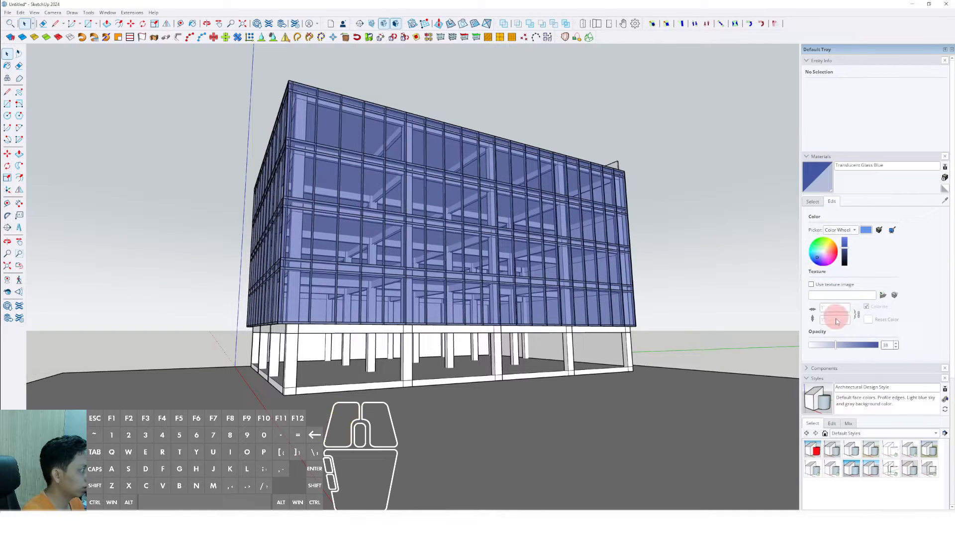
drag(836, 344, 828, 347)
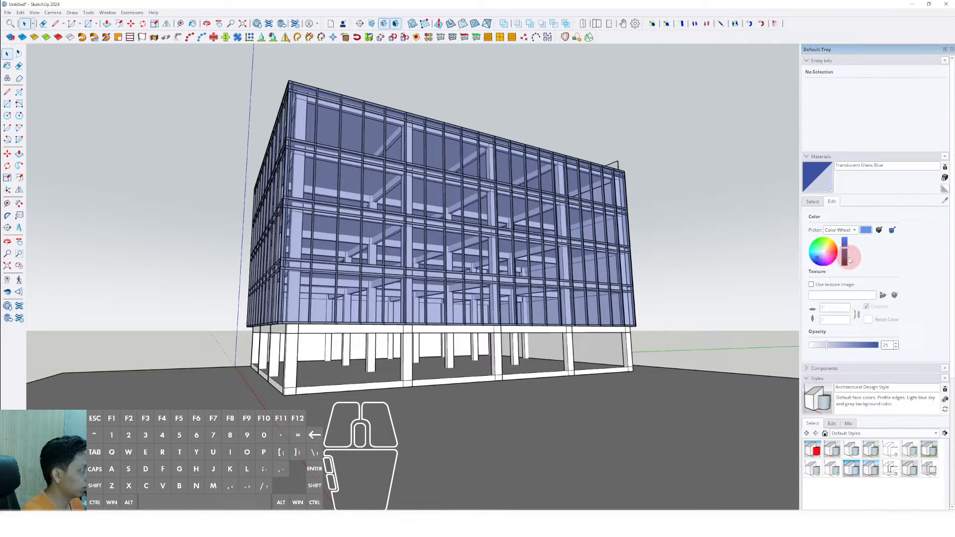
click(846, 258)
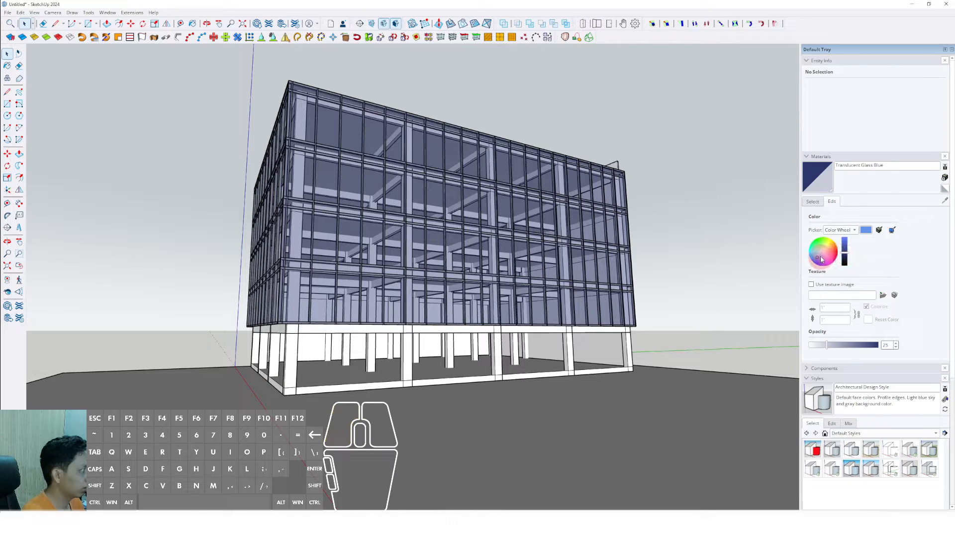
drag(822, 258, 821, 257)
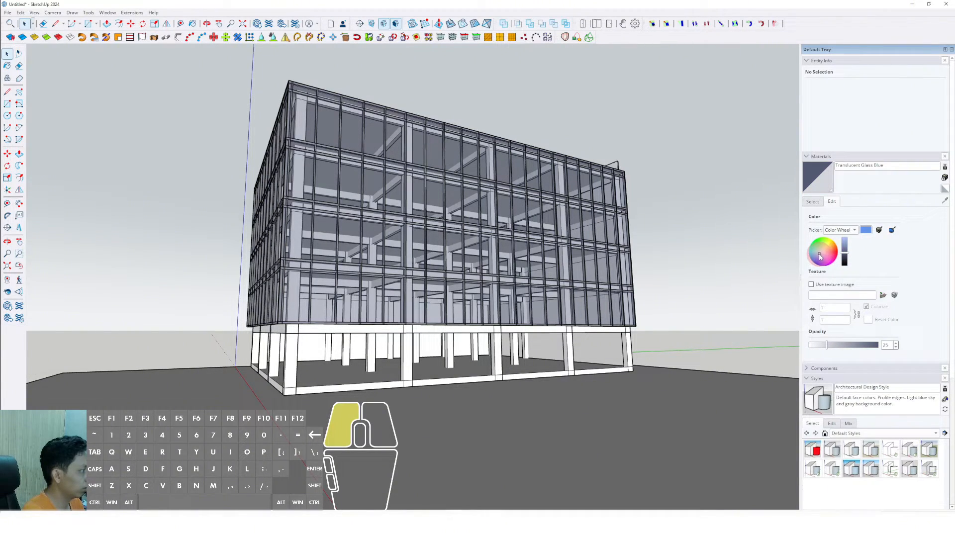
Lighten the glass material's color to a pale blue and raise its opacity to 57
middle_drag(375, 213, 370, 241)
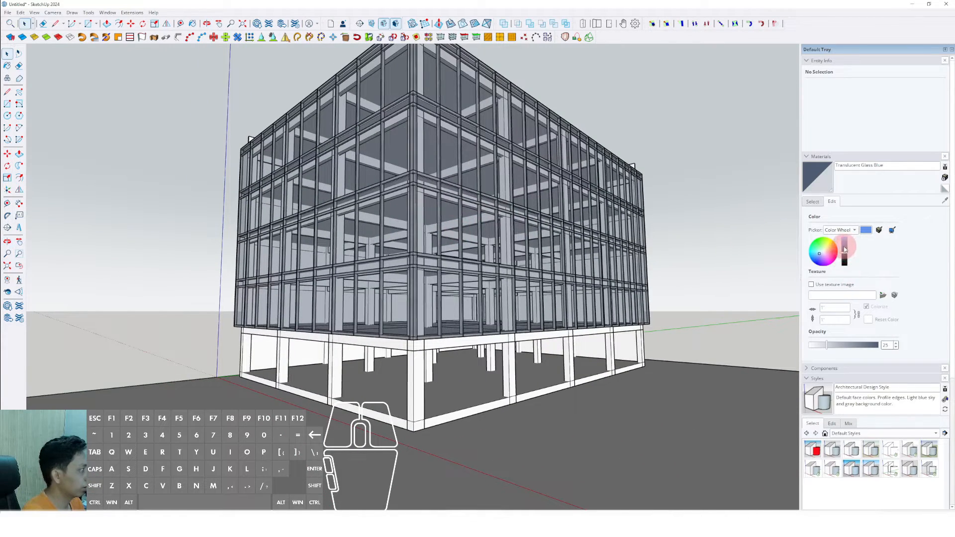
drag(844, 249, 845, 245)
drag(842, 346, 848, 344)
middle_drag(710, 326, 440, 246)
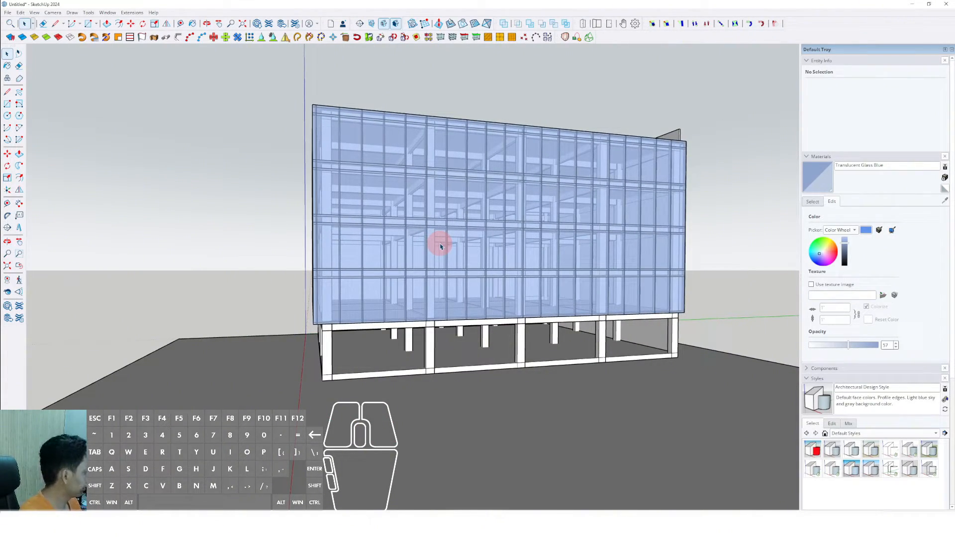
Draw a line along the short roof edge, just inside the facade posts, ending at the outer building corner
mouse_move(412, 342)
middle_down()
mouse_move(394, 230)
mouse_move(422, 334)
mouse_move(397, 187)
mouse_move(458, 178)
mouse_move(506, 149)
mouse_move(420, 147)
mouse_move(311, 245)
middle_up()
scroll(365, 284, up, 4)
middle_drag(365, 283, 645, 270)
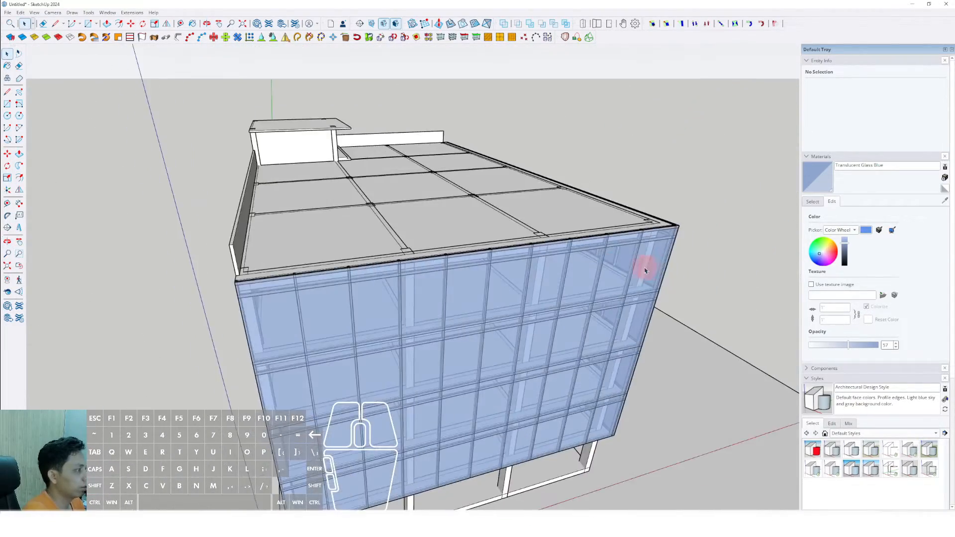
middle_drag(477, 272, 573, 331)
scroll(399, 219, up, 5)
middle_drag(398, 246, 576, 245)
scroll(307, 326, up, 7)
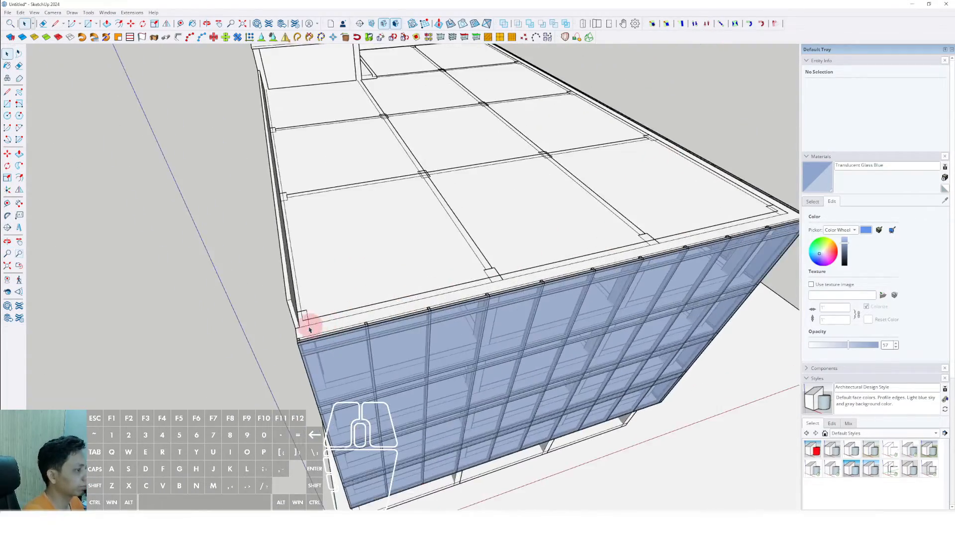
click(201, 335)
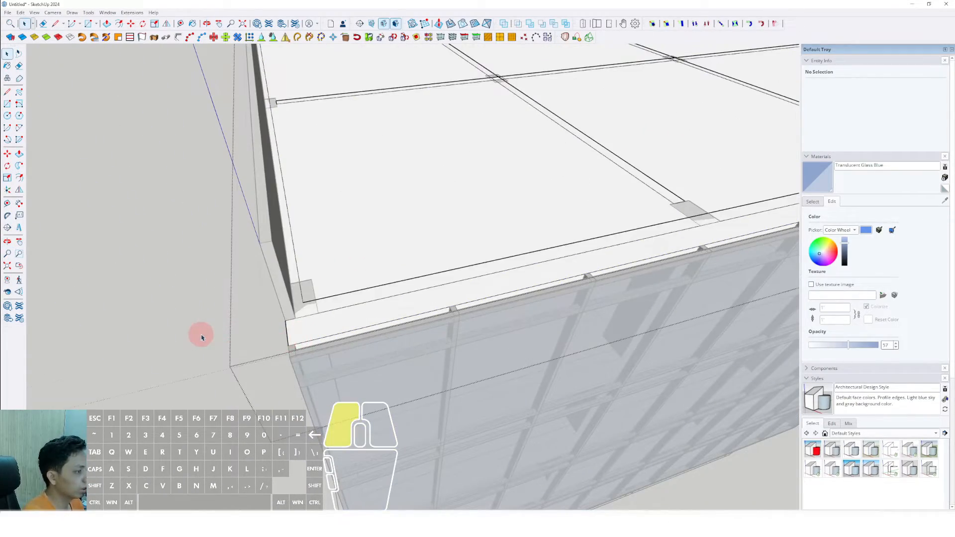
key(l)
scroll(289, 343, up, 2)
middle_drag(377, 304, 500, 336)
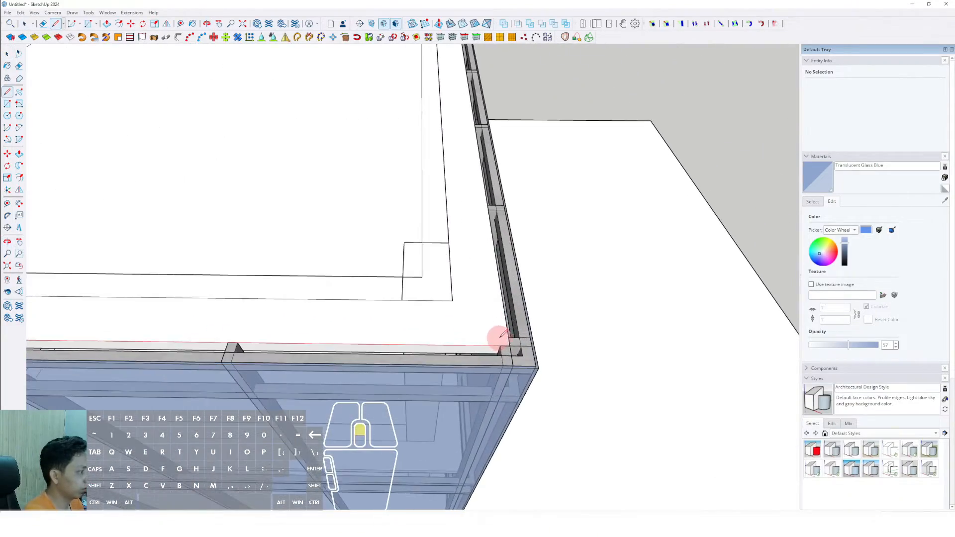
click(510, 345)
Continue the line from the outer corner along the long roof edge to its far end beside the parapet
scroll(470, 219, down, 5)
shift+middle_drag(467, 213, 440, 448)
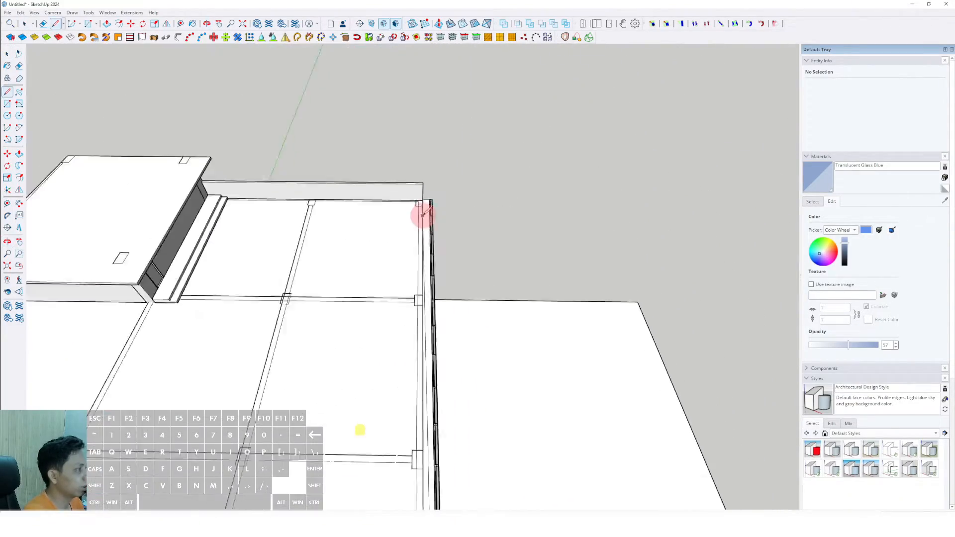
scroll(426, 209, up, 5)
scroll(431, 192, up, 4)
click(432, 184)
key(space)
scroll(420, 224, down, 8)
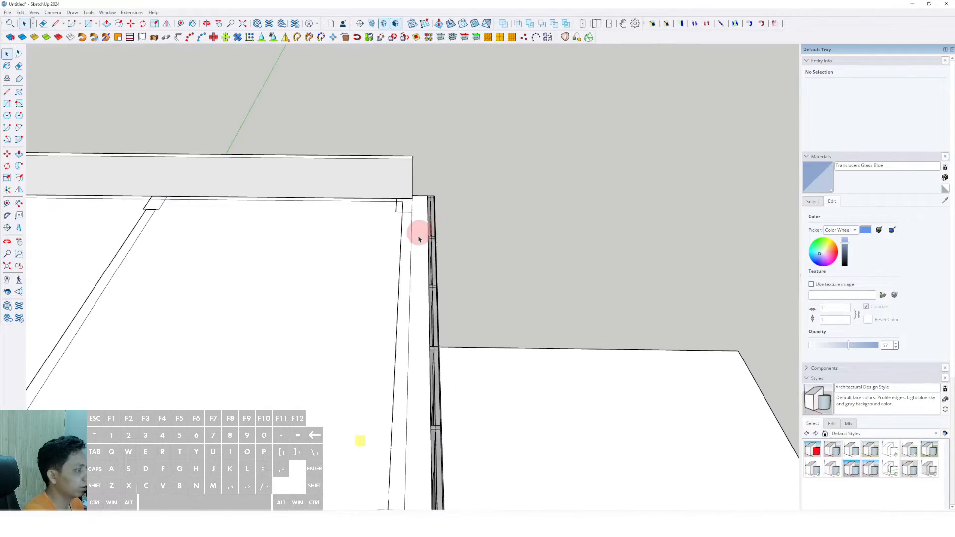
Offset the two connected roof-edge lines inward to outline a narrow L-shaped strip
scroll(375, 308, down, 2)
middle_drag(375, 307, 443, 160)
scroll(380, 237, up, 9)
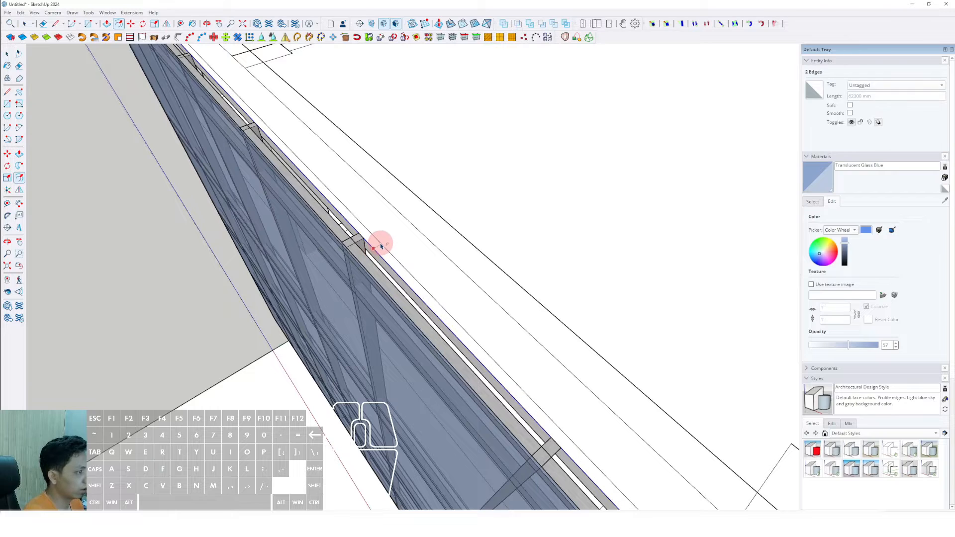
key(Return)
key(space)
Close the strip's end beside the existing parapet with a short line between the original and offset edges
scroll(297, 126, down, 5)
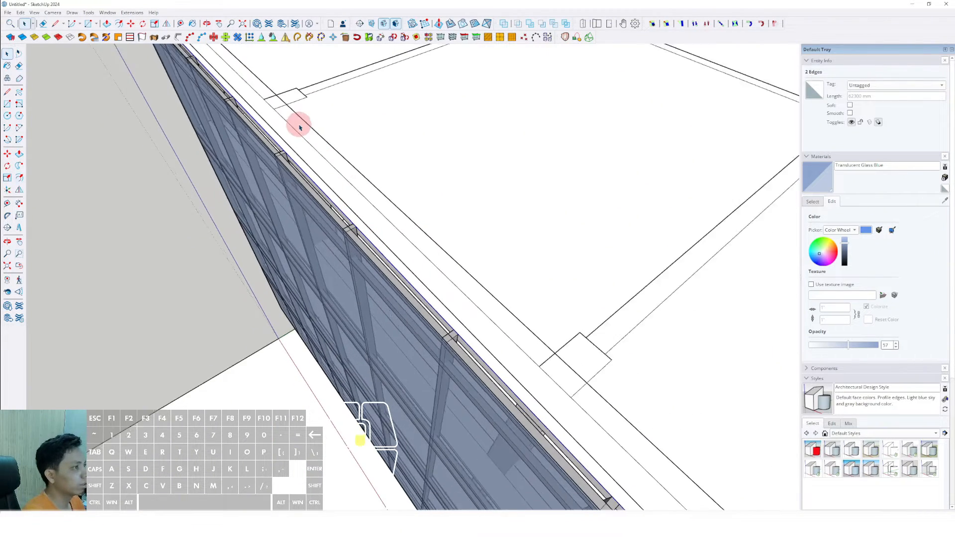
shift+middle_drag(297, 126, 345, 179)
scroll(300, 187, up, 6)
key(space)
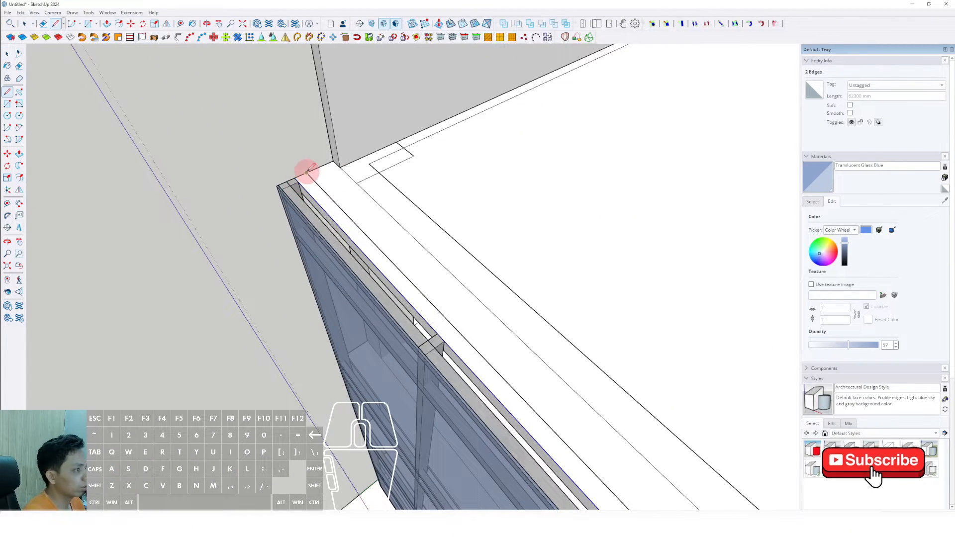
scroll(319, 199, down, 6)
scroll(479, 267, down, 5)
middle_drag(479, 267, 312, 254)
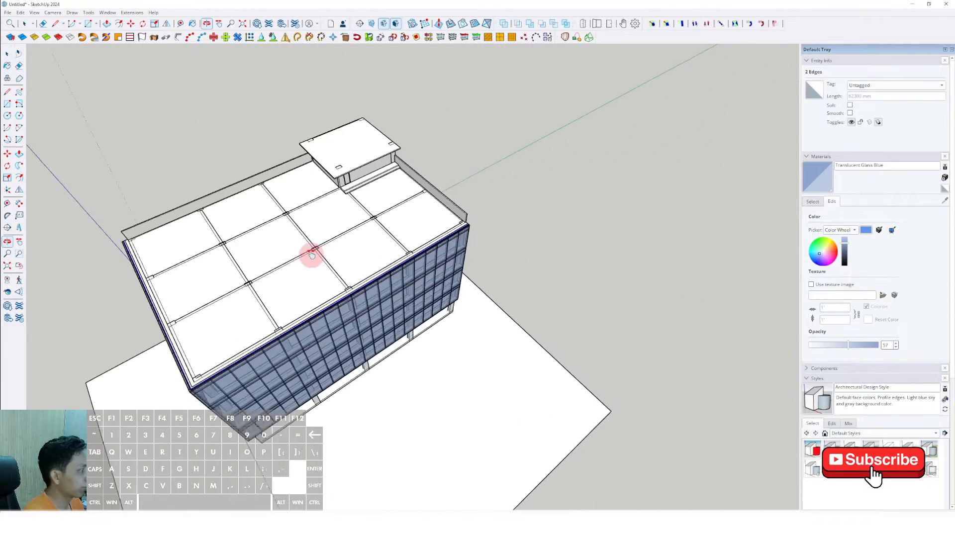
Examine the selected roof-edge lines and the tops of the facade posts along both facades and at the corners
scroll(379, 254, up, 5)
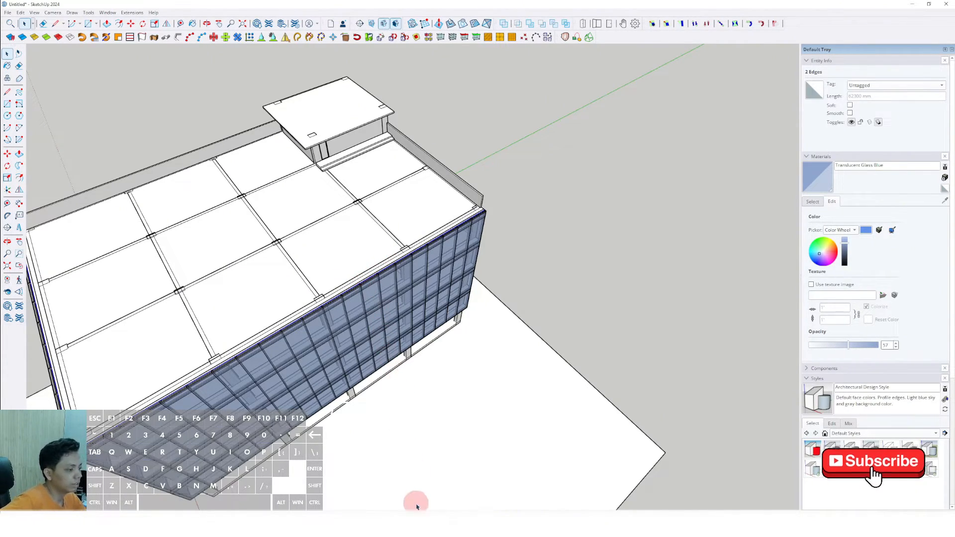
mouse_move(416, 507)
middle_down()
mouse_move(443, 331)
mouse_move(373, 271)
mouse_move(348, 279)
mouse_move(347, 297)
mouse_move(423, 354)
middle_up()
scroll(347, 297, down, 3)
scroll(348, 285, up, 5)
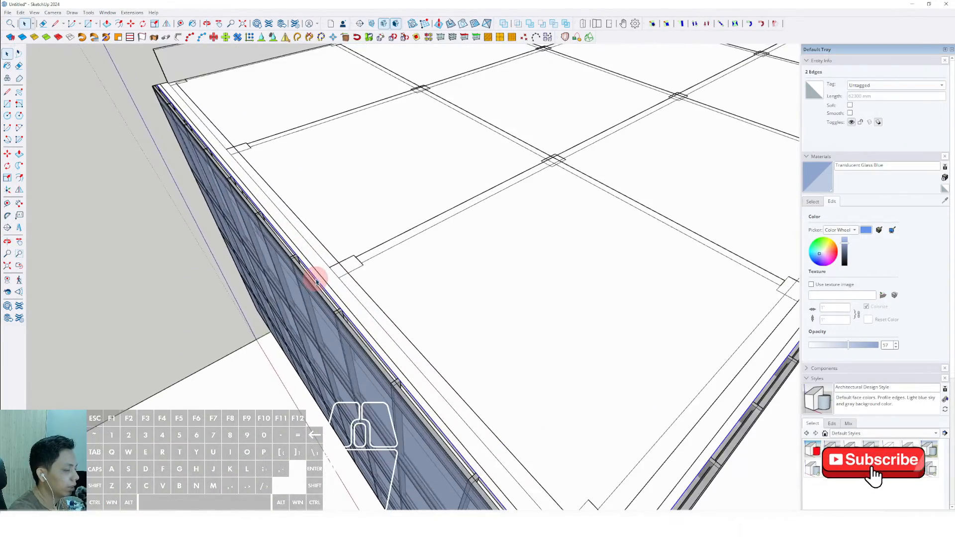
scroll(317, 283, up, 1)
shift+middle_drag(317, 282, 379, 383)
scroll(239, 174, up, 3)
shift+middle_drag(239, 174, 300, 288)
scroll(212, 213, up, 3)
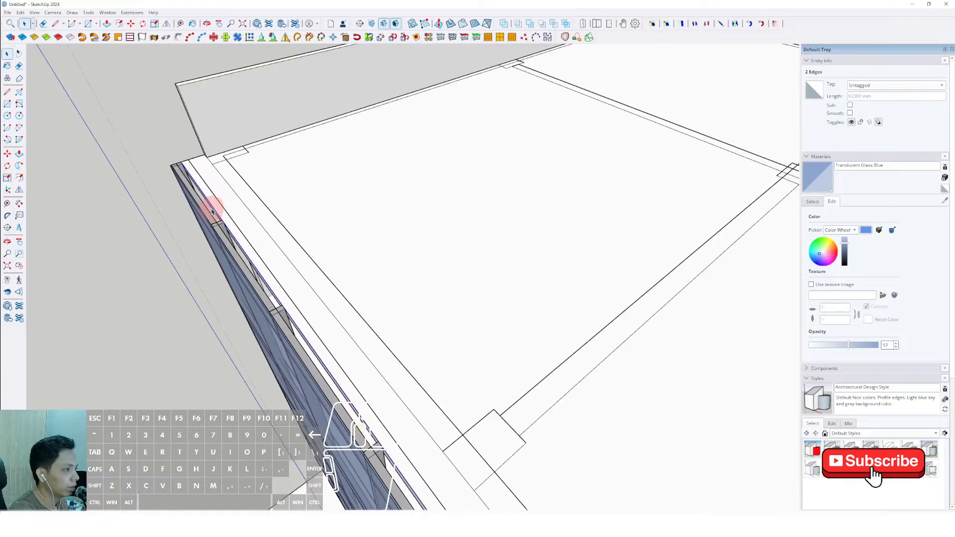
mouse_move(212, 213)
middle_down()
mouse_move(420, 190)
mouse_move(226, 220)
middle_up()
scroll(349, 308, up, 3)
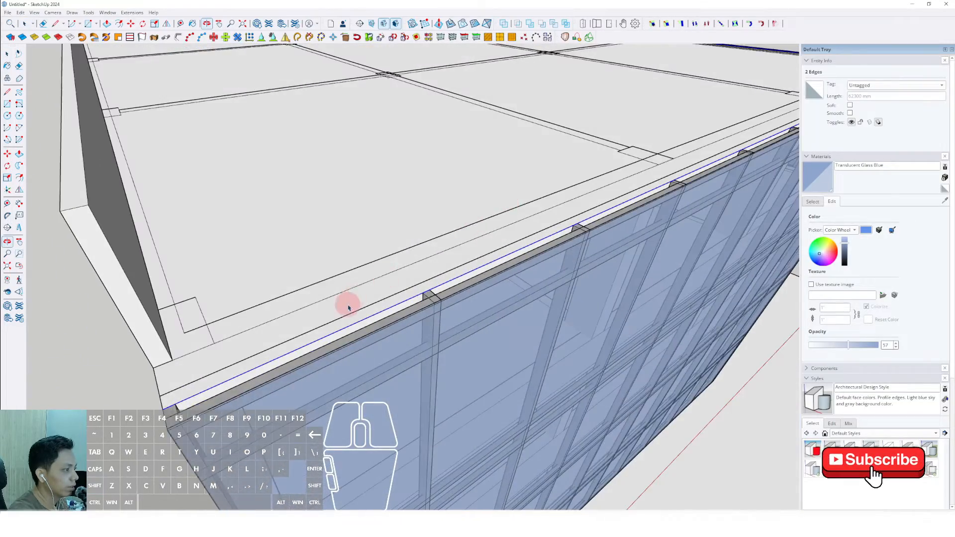
scroll(348, 308, down, 3)
mouse_move(299, 320)
middle_down()
mouse_move(234, 278)
mouse_move(348, 309)
mouse_move(206, 258)
middle_up()
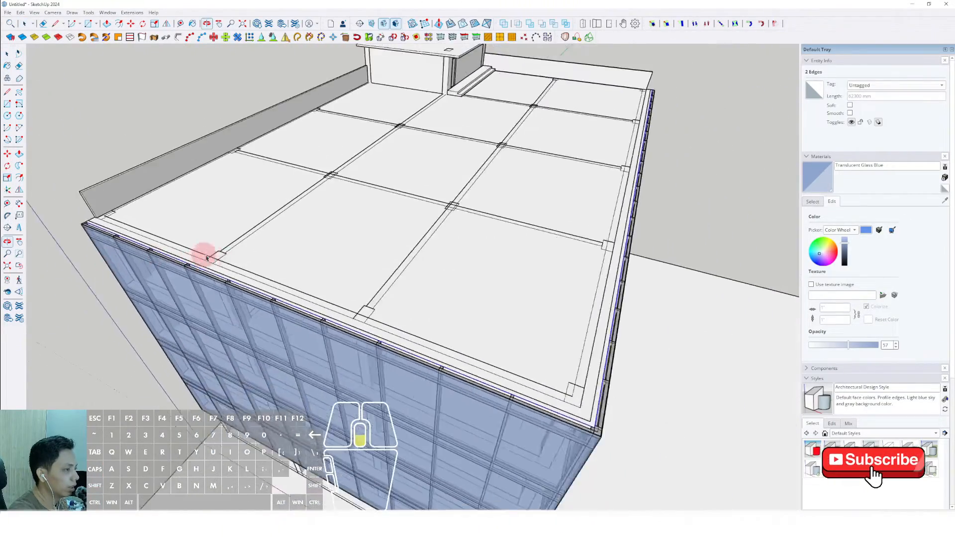
scroll(164, 278, down, 4)
scroll(196, 209, up, 3)
scroll(155, 183, up, 2)
scroll(177, 206, down, 3)
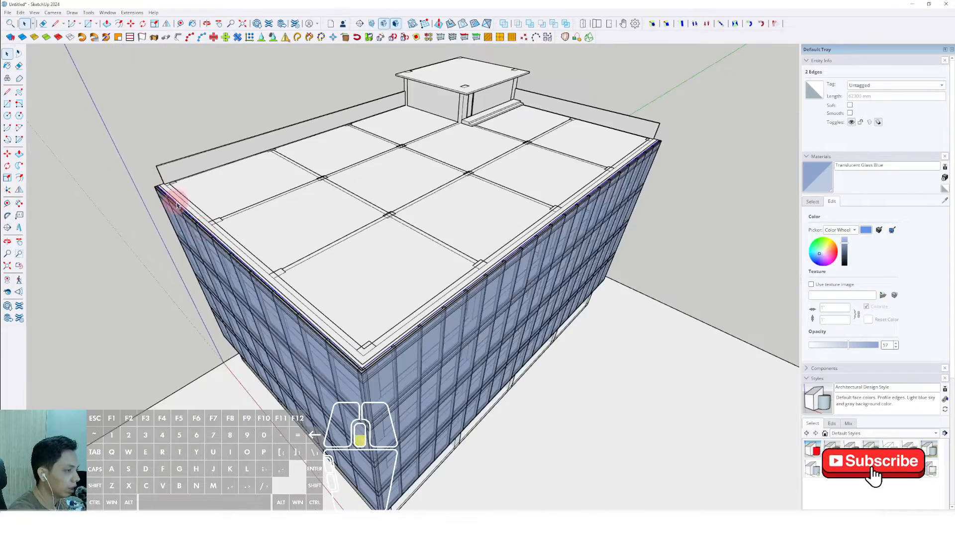
scroll(177, 206, down, 2)
scroll(549, 221, up, 4)
scroll(304, 320, up, 7)
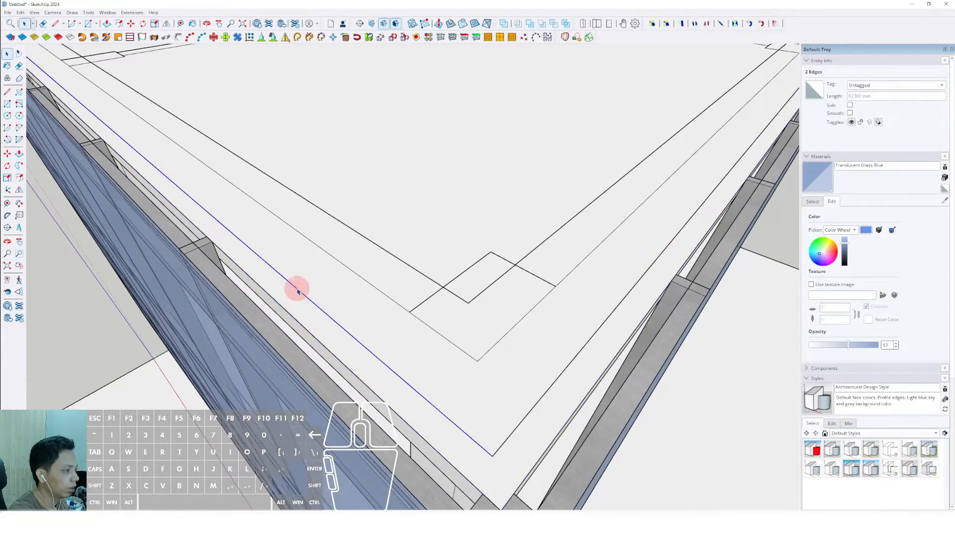
Select the five edges outlining the L-shaped roof strip and check the strip's far end beside the parapet
scroll(297, 291, down, 3)
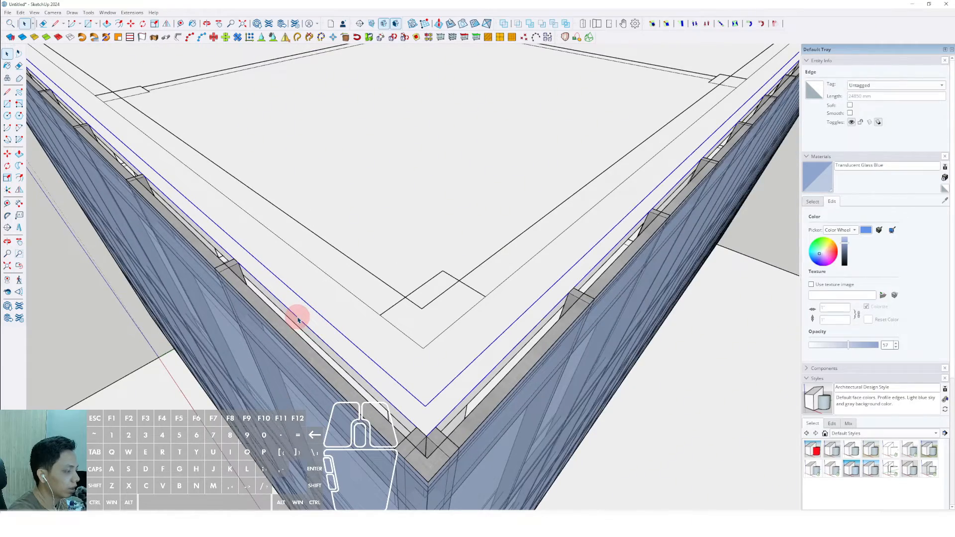
scroll(298, 321, down, 4)
middle_drag(309, 324, 352, 375)
scroll(624, 197, up, 3)
middle_drag(625, 196, 529, 303)
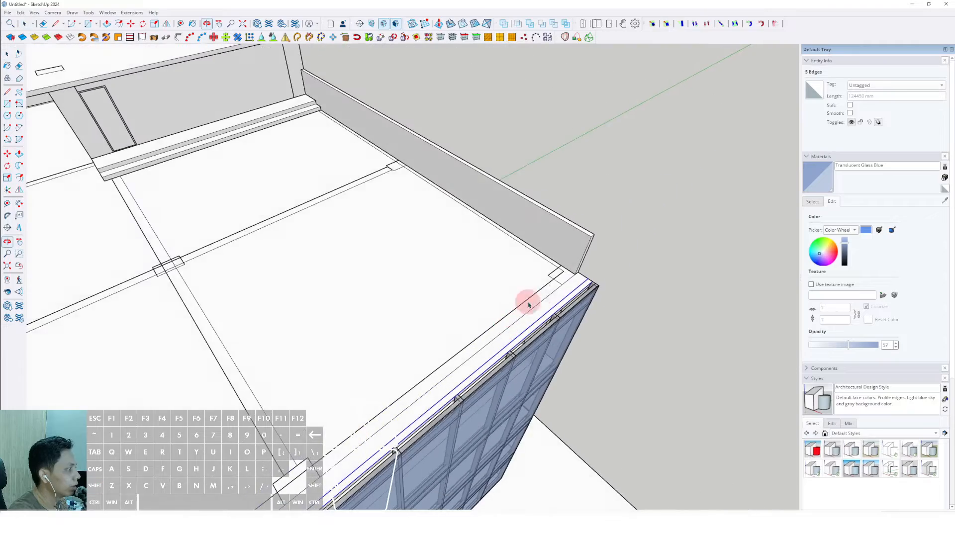
scroll(582, 290, up, 4)
scroll(588, 273, up, 6)
scroll(584, 294, down, 4)
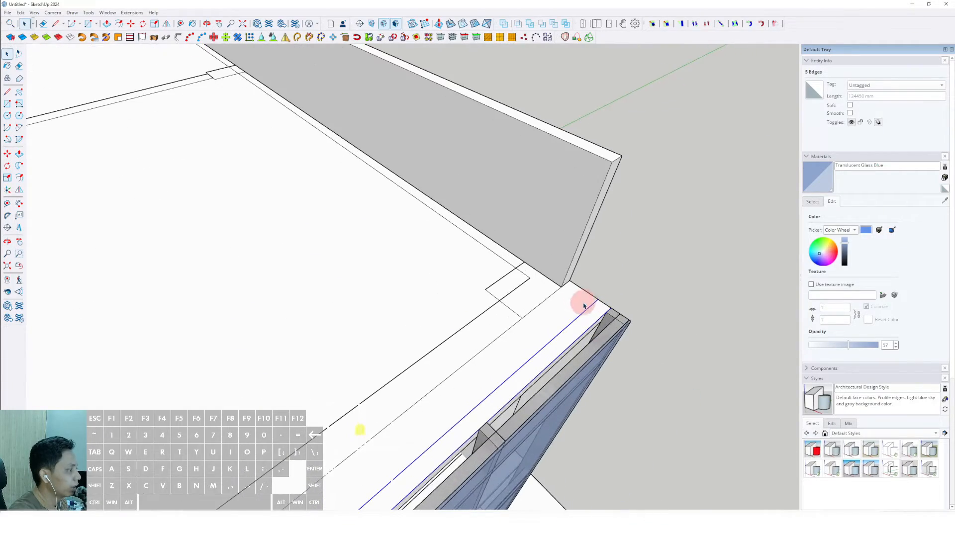
scroll(589, 296, down, 10)
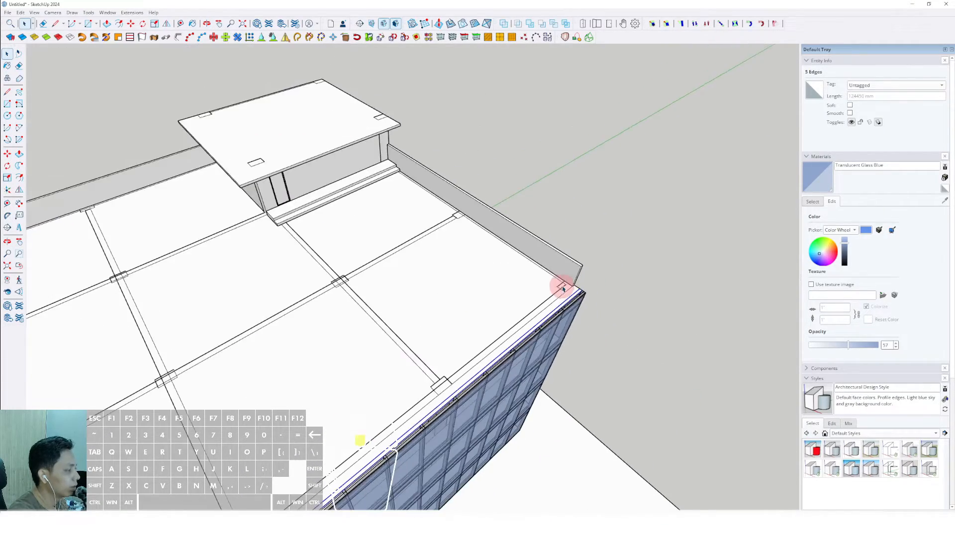
Move the L-shaped strip face vertically from the roof edge up to the top of the existing parapet
middle_drag(367, 416, 362, 220)
scroll(391, 327, up, 5)
scroll(370, 319, down, 8)
middle_drag(350, 298, 352, 296)
key(m)
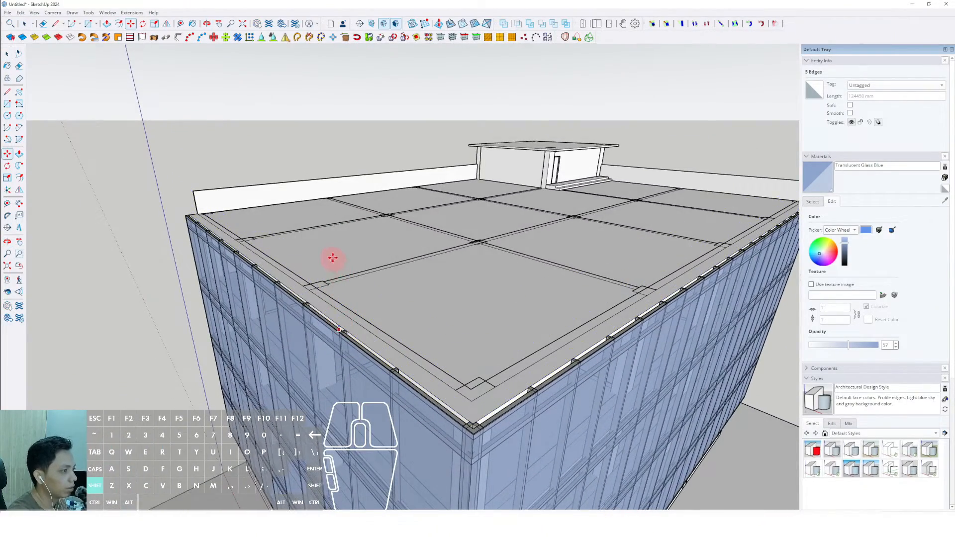
scroll(329, 250, down, 4)
middle_drag(562, 214, 465, 344)
scroll(464, 343, up, 5)
key(d)
key(space)
middle_drag(550, 316, 514, 345)
scroll(266, 234, up, 4)
shift+middle_drag(266, 235, 352, 294)
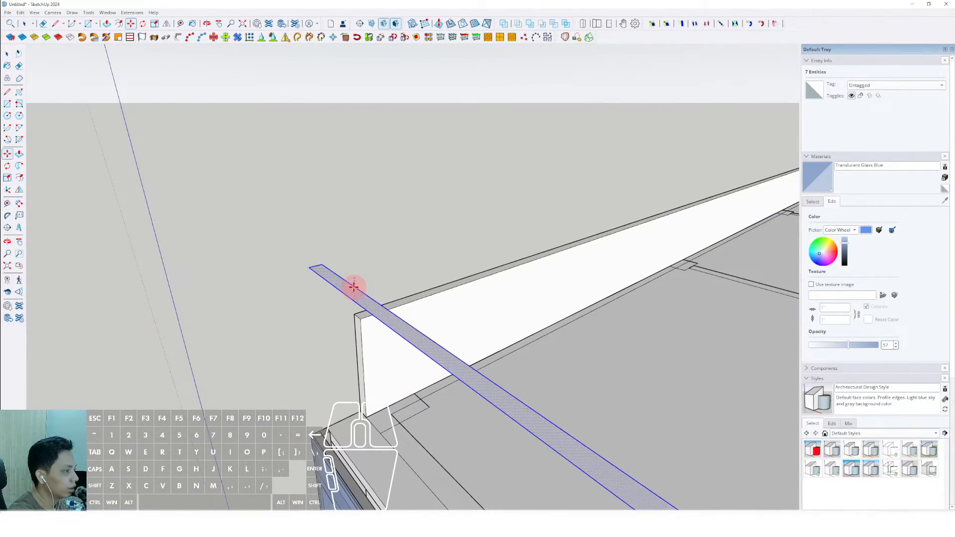
Extrude the raised strip down to the roof as a parapet wall, then group all of the parapet geometry
mouse_move(379, 311)
middle_down()
mouse_move(390, 303)
mouse_move(378, 315)
middle_up()
key(space)
scroll(397, 329, down, 2)
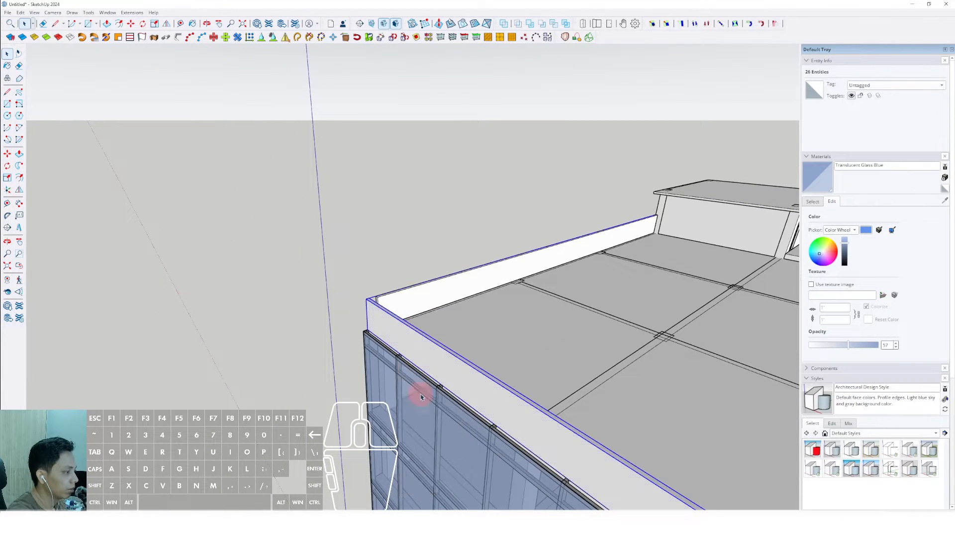
scroll(420, 397, down, 3)
middle_drag(376, 331, 426, 363)
scroll(429, 369, up, 3)
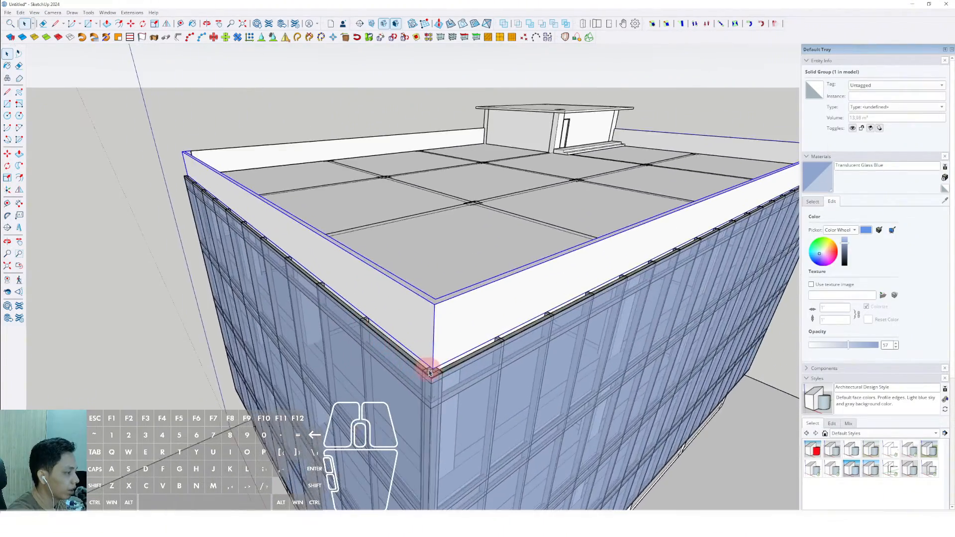
Extend the facade post component upward from the roof edge to the top of the parapet wall
scroll(430, 372, up, 5)
click(419, 366)
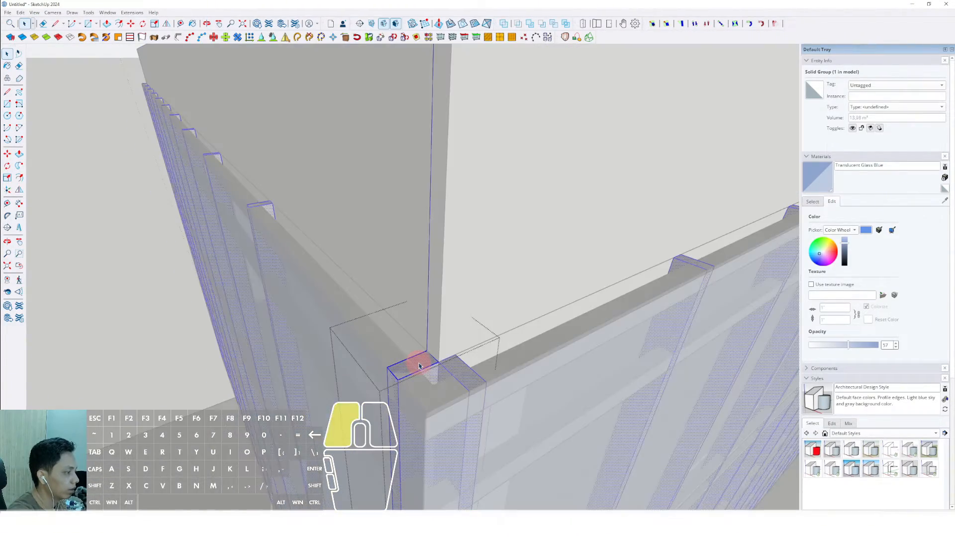
scroll(433, 326, down, 3)
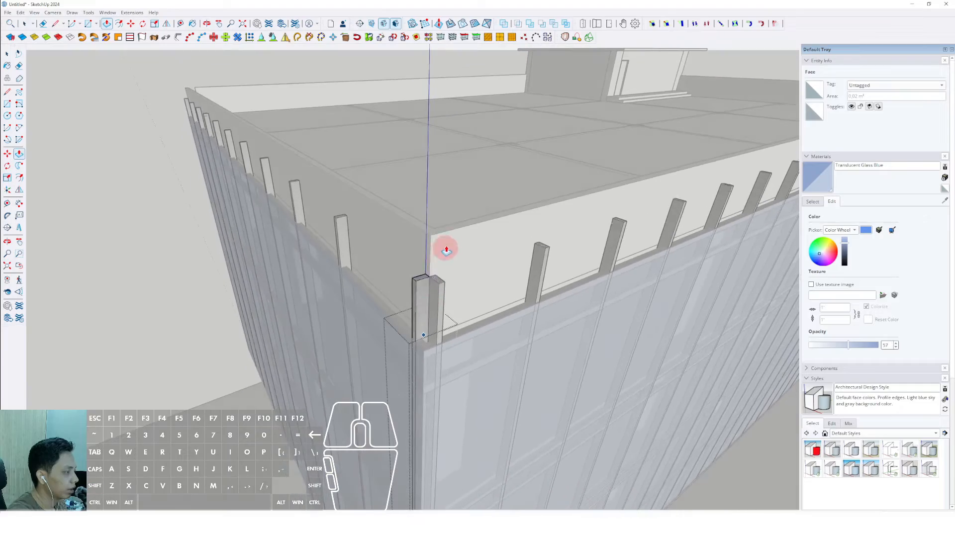
scroll(449, 236, down, 3)
scroll(426, 293, up, 3)
key(space)
click(584, 345)
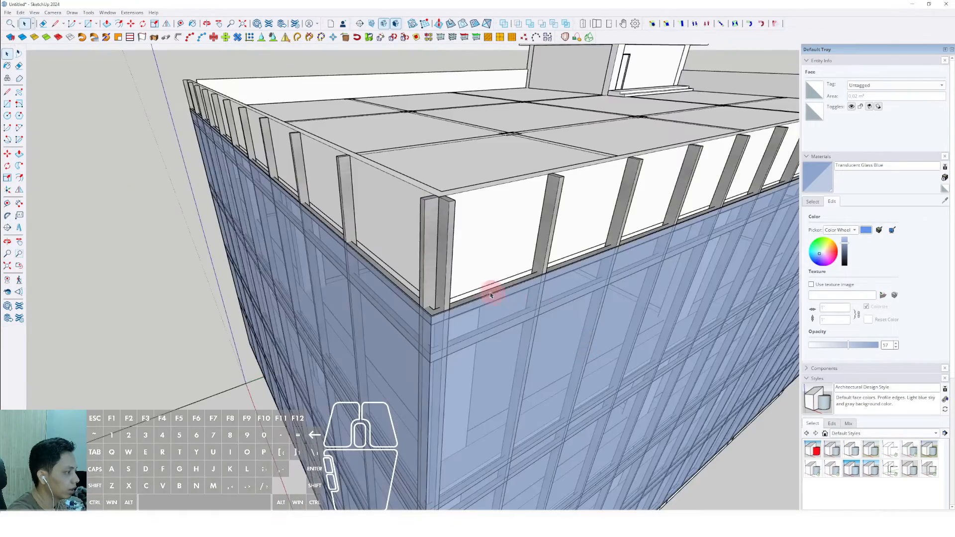
Copy the topmost horizontal facade rail straight up to the top of the extended posts
scroll(490, 294, up, 4)
click(462, 301)
scroll(458, 309, down, 3)
scroll(454, 313, up, 6)
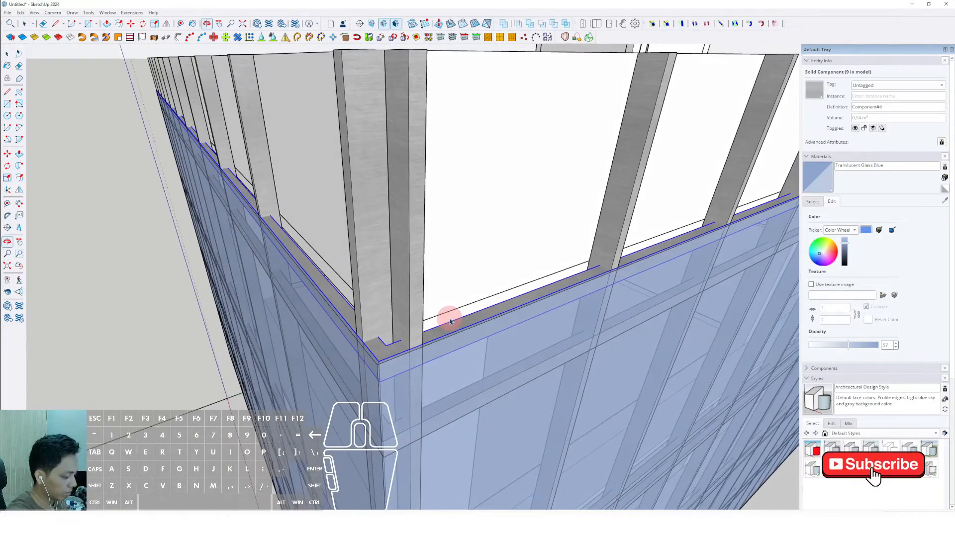
key(m)
shift+scroll(458, 289, down, 4)
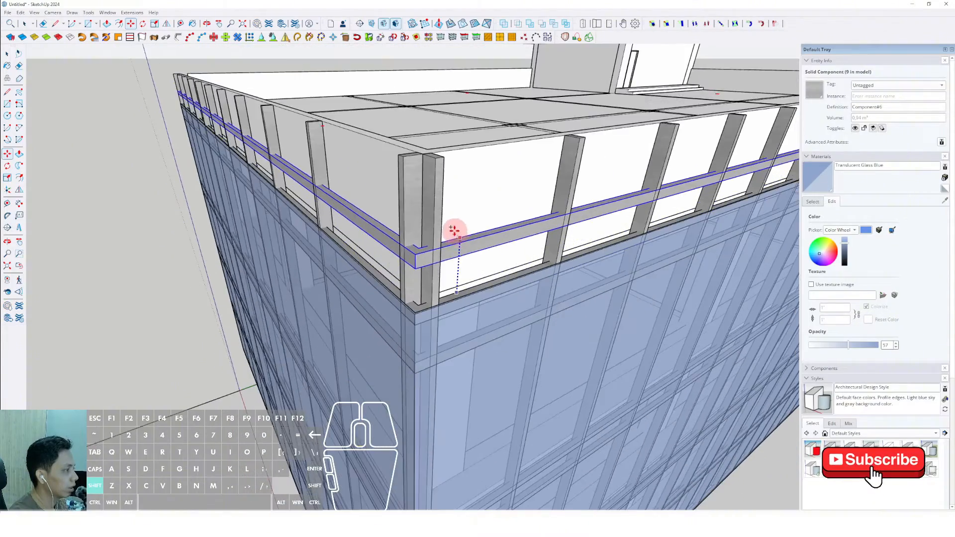
scroll(438, 299, down, 3)
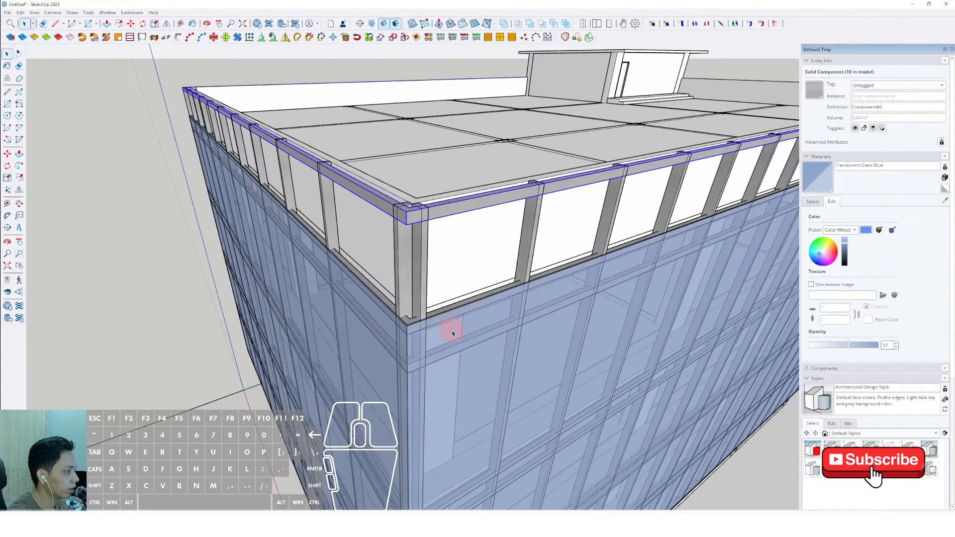
Raise the top of the blue glass skin around both facades to the top of the parapet posts
key(space)
click(451, 331)
scroll(411, 330, up, 5)
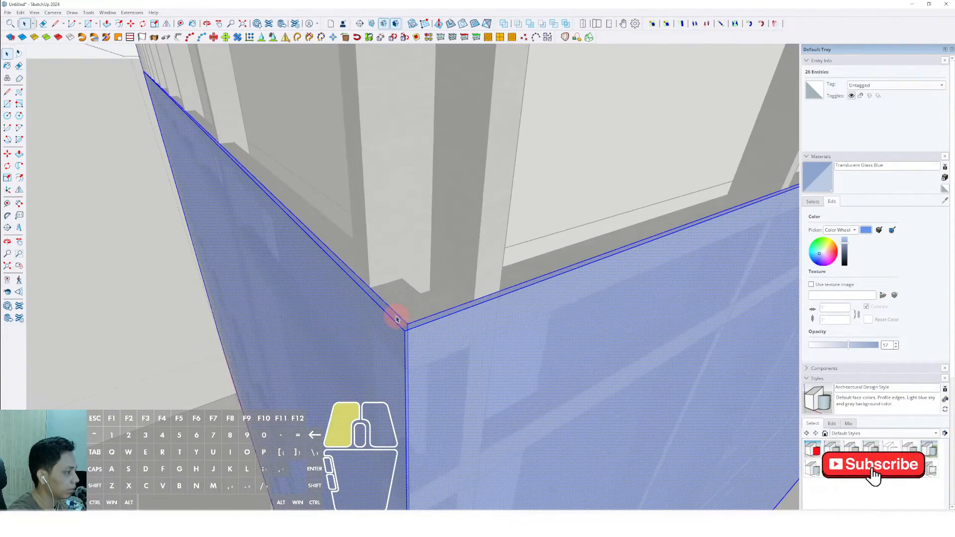
middle_drag(392, 313, 399, 219)
key(space)
scroll(386, 215, down, 8)
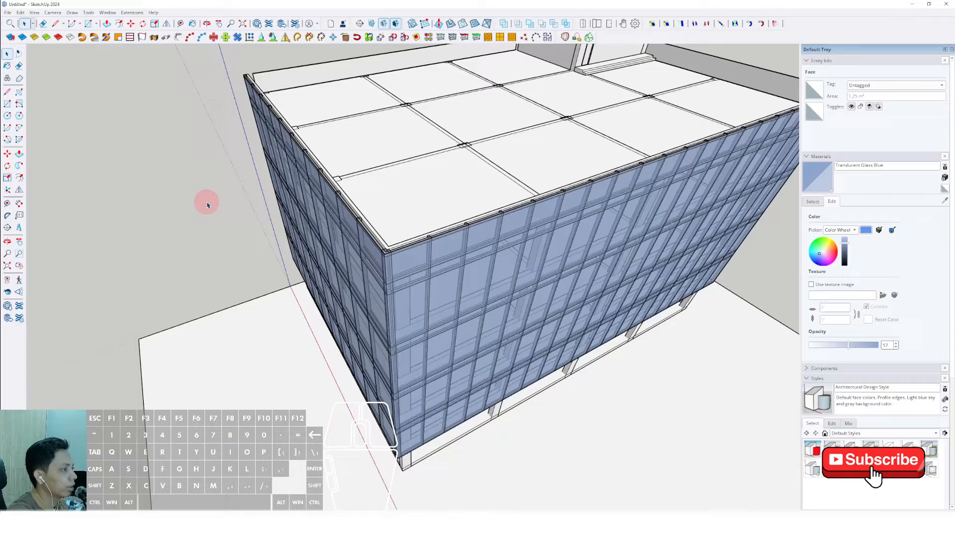
Draw a rectangle along the top of one facade, from the parapet's inner corner to the outer glass edge
middle_drag(208, 205, 394, 299)
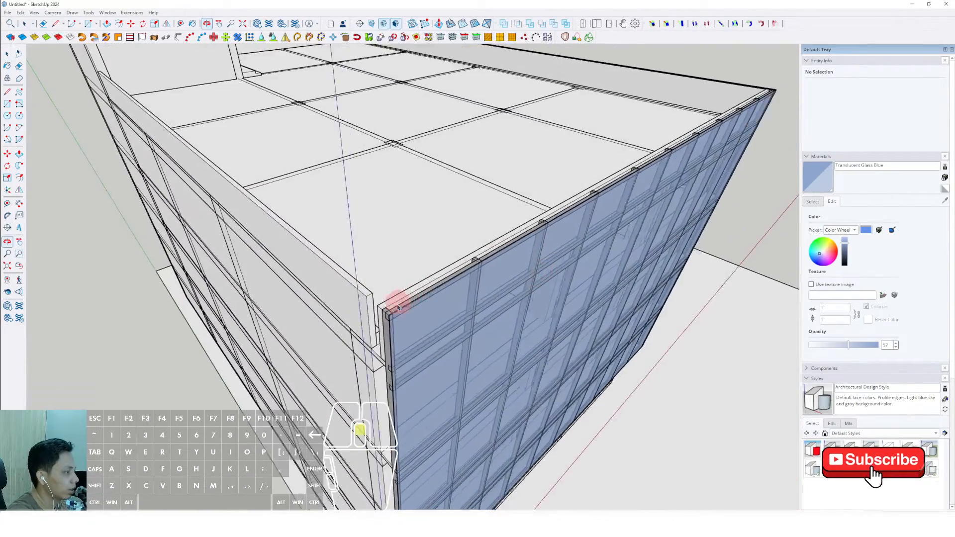
scroll(379, 320, up, 6)
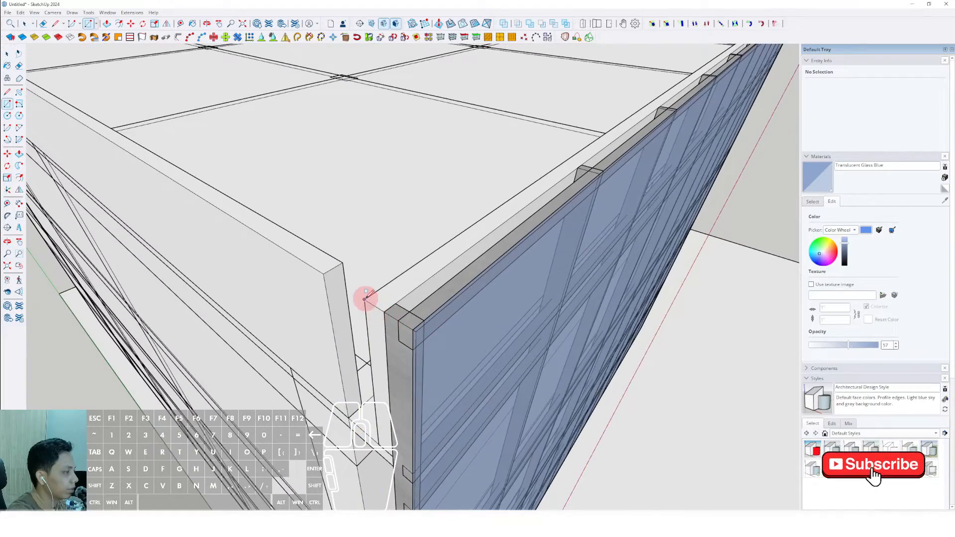
click(365, 299)
scroll(516, 245, down, 5)
middle_drag(516, 245, 326, 331)
scroll(448, 297, up, 2)
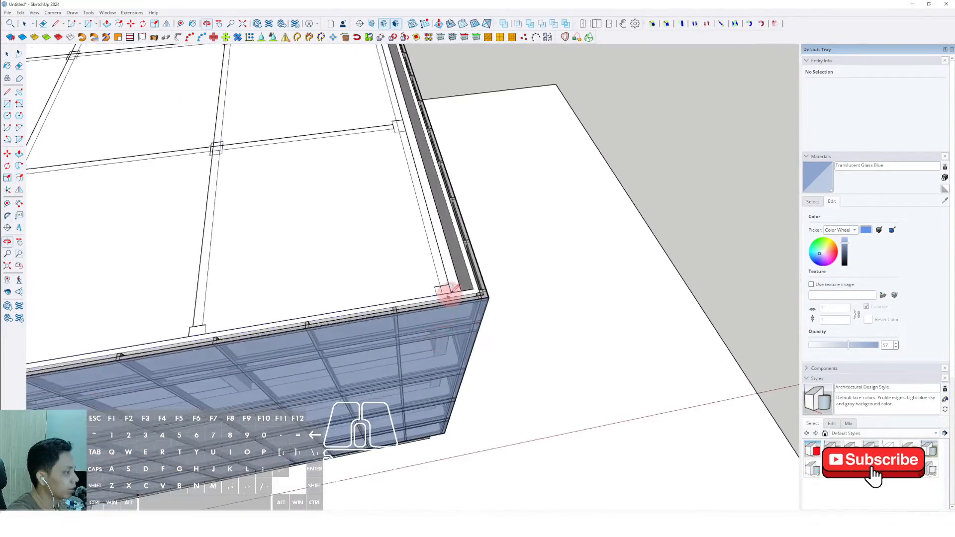
scroll(448, 294, up, 5)
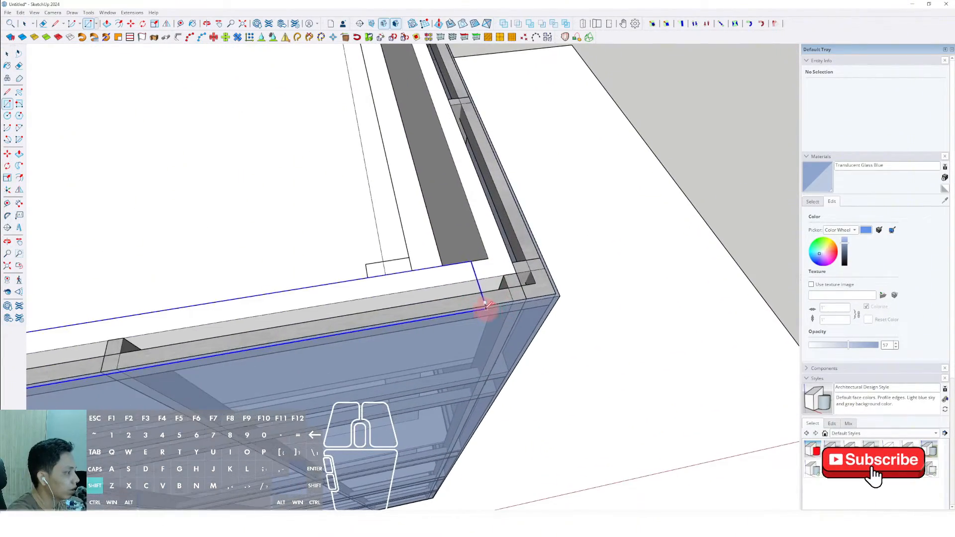
scroll(485, 308, down, 2)
shift+middle_drag(485, 307, 479, 307)
scroll(482, 307, up, 2)
scroll(497, 262, down, 2)
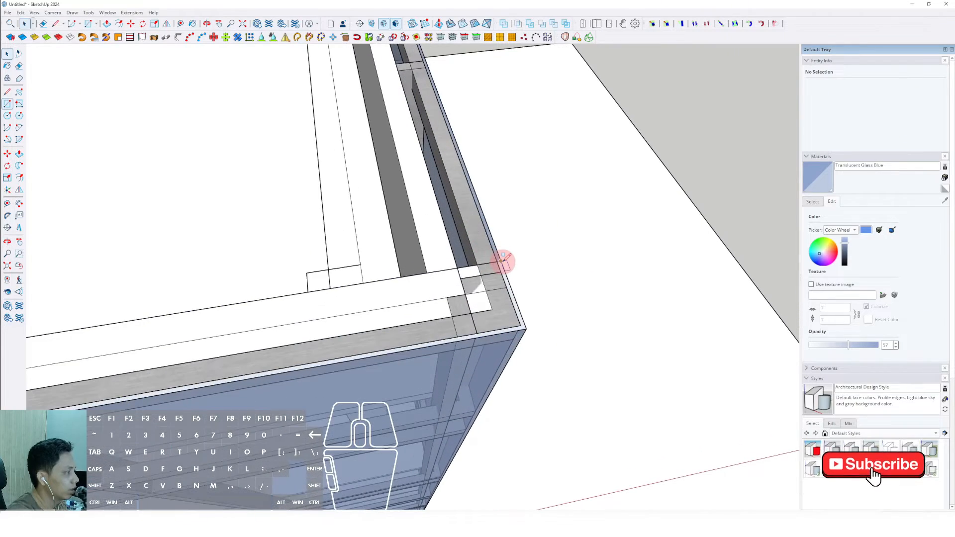
Draw a second rectangle along the adjoining facade's top and merge both into one L-shaped cap face
middle_drag(506, 262, 390, 348)
key(space)
scroll(377, 217, down, 3)
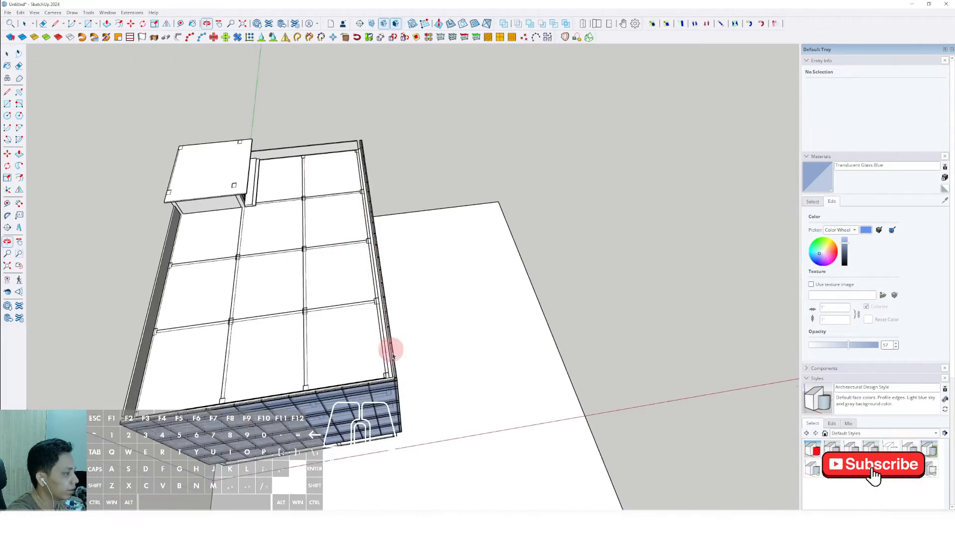
scroll(391, 401, up, 4)
middle_drag(391, 401, 312, 252)
scroll(298, 285, down, 1)
scroll(326, 236, up, 2)
click(299, 245)
key(shift+e)
scroll(354, 250, down, 3)
scroll(312, 252, up, 2)
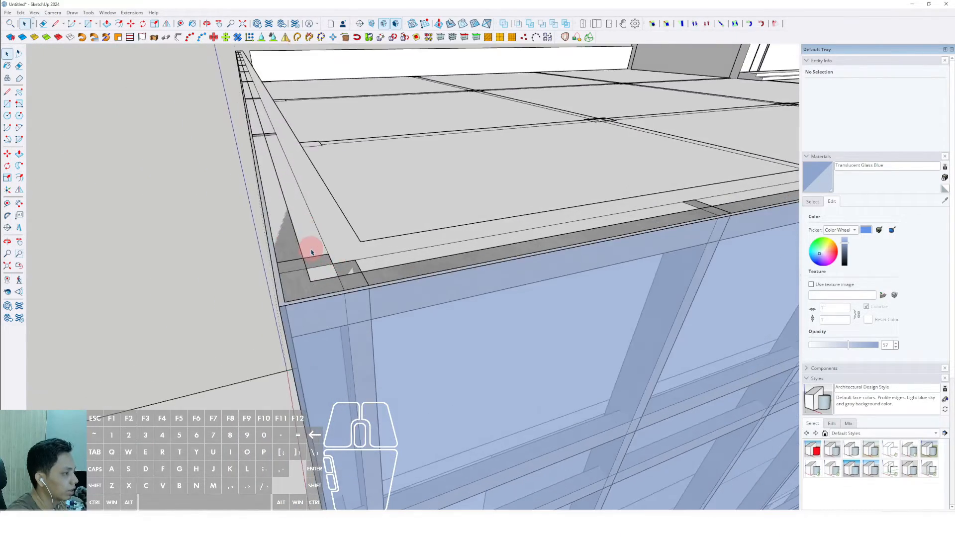
Extrude the L-shaped face upward into a thin cap over the parapet, frame and glass
click(309, 238)
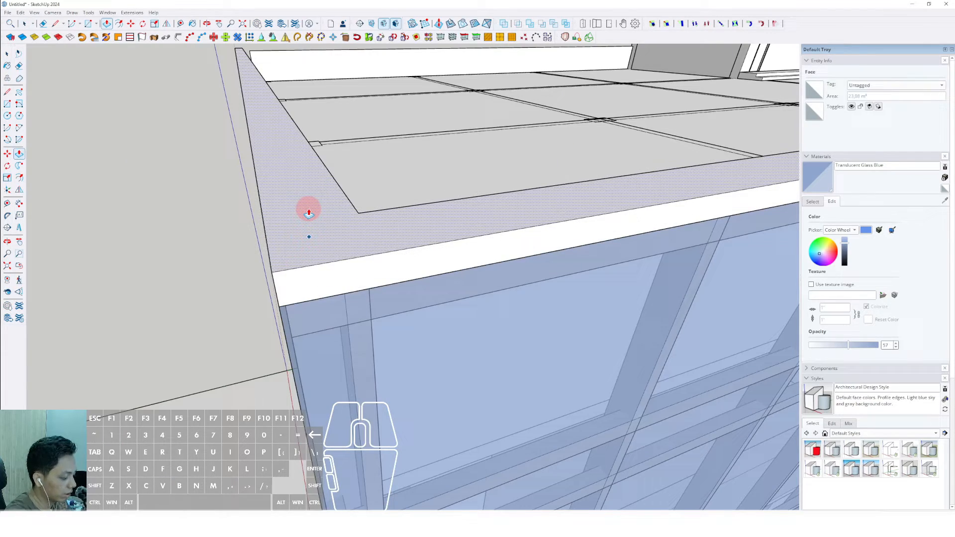
click(309, 212)
scroll(330, 251, down, 3)
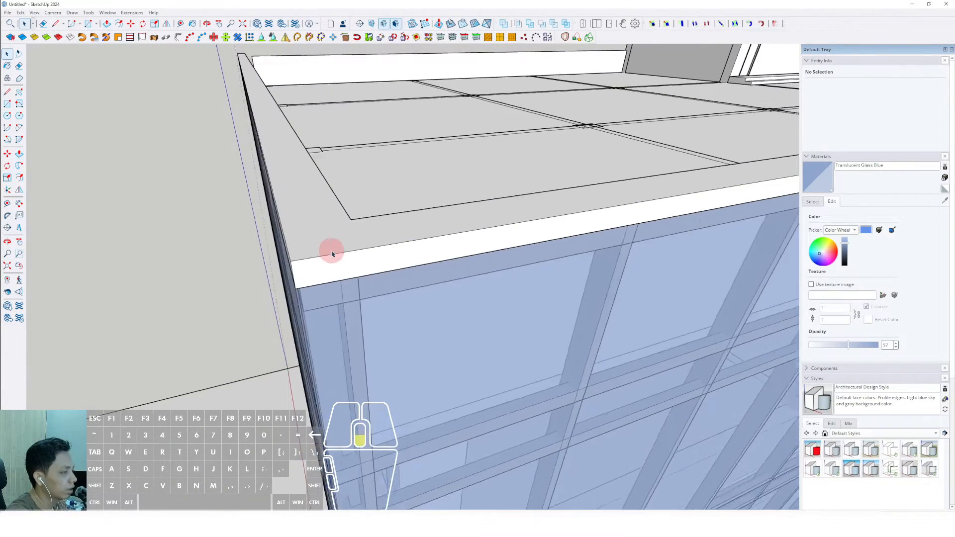
Pull the cap's outer side faces slightly outward so it overhangs the glass on both facades
middle_drag(326, 260, 477, 196)
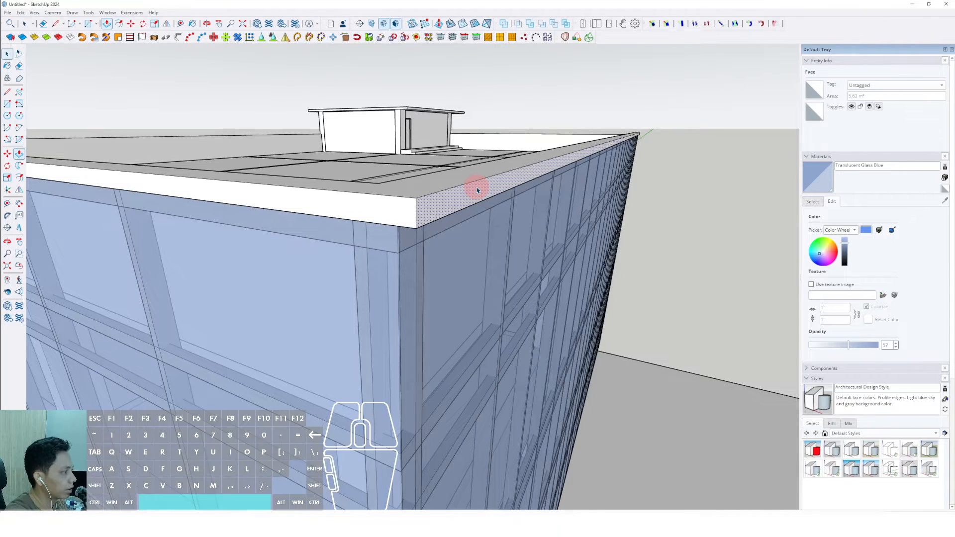
key(space)
middle_drag(478, 191, 342, 213)
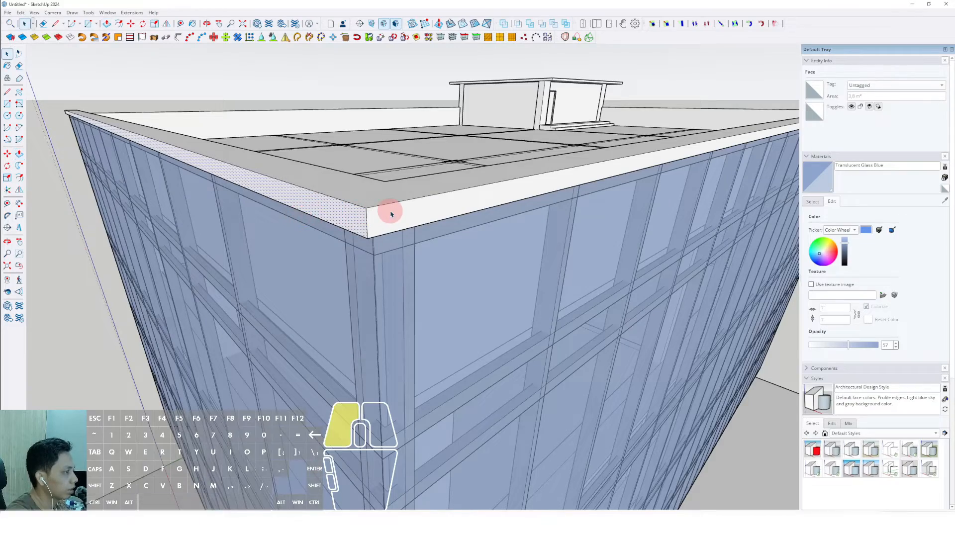
click(411, 281)
Extend the end faces of the older parapet walls at both facade ends to close the gaps to the new parapet
middle_drag(410, 282, 376, 221)
double_click(376, 221)
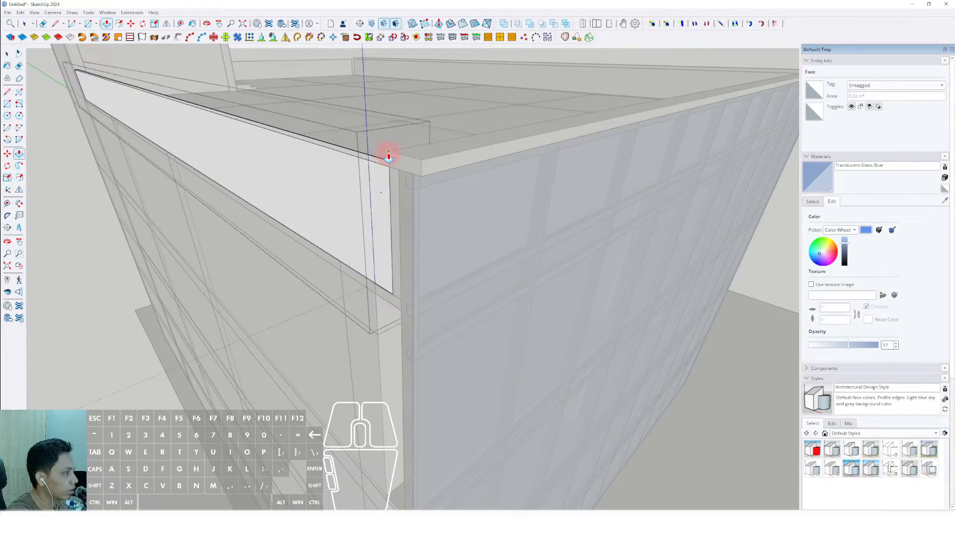
middle_drag(388, 157, 541, 257)
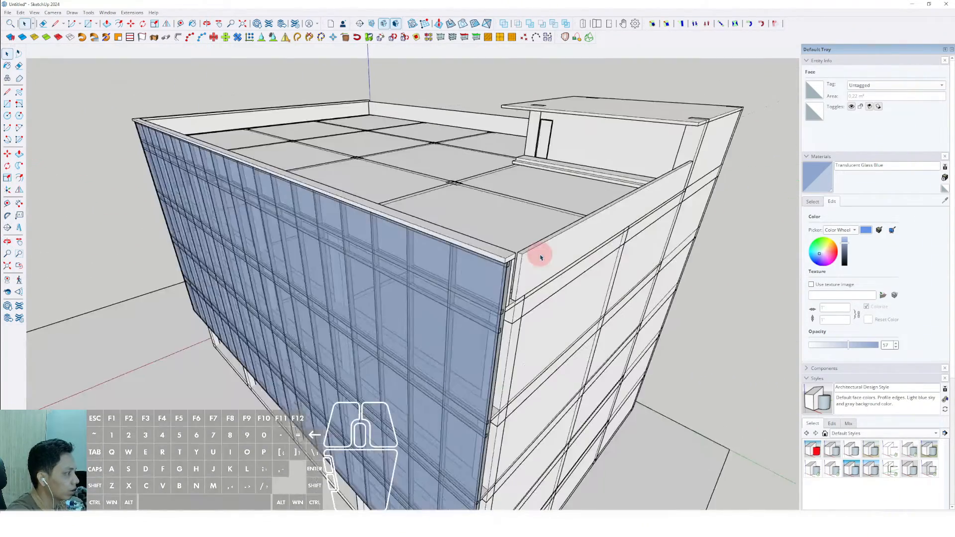
scroll(542, 258, up, 3)
double_click(513, 273)
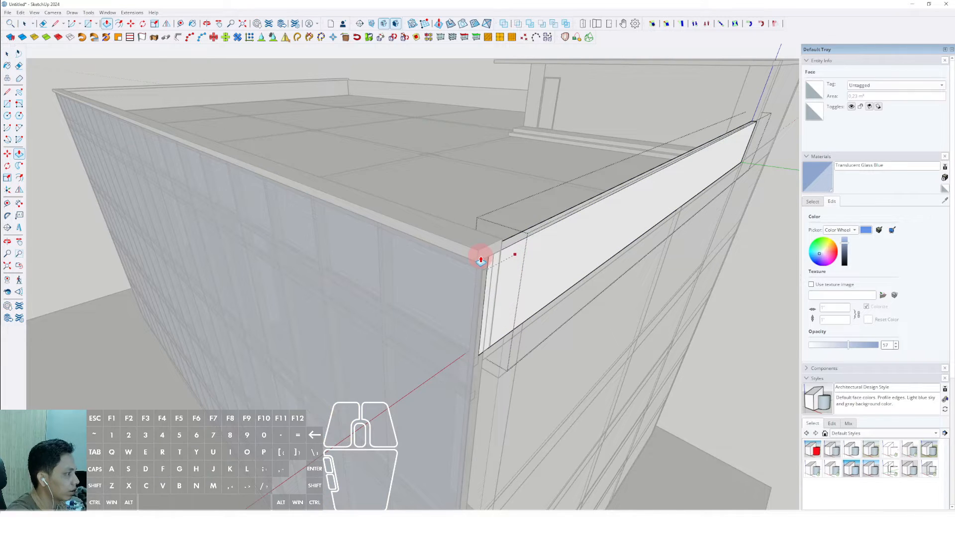
middle_drag(496, 255, 462, 339)
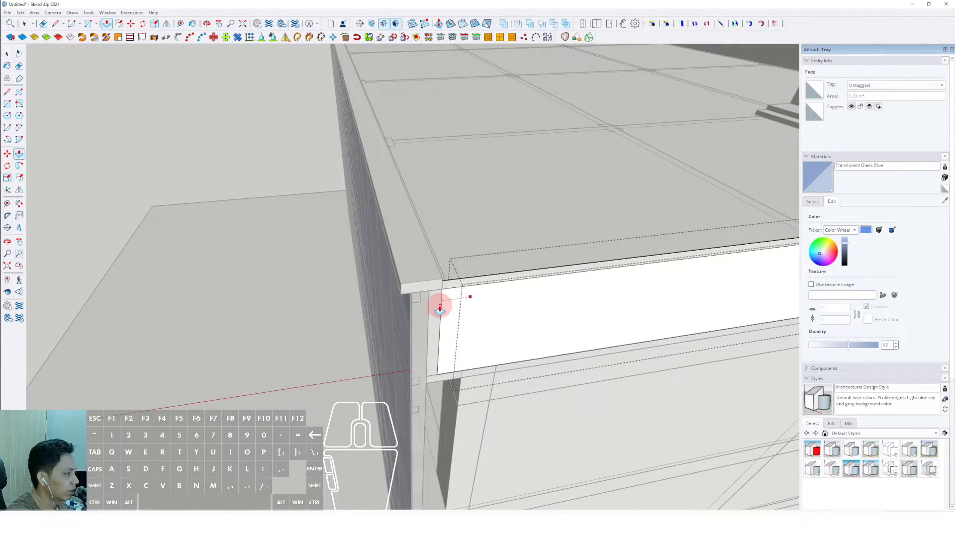
scroll(440, 309, down, 5)
key(space)
click(262, 183)
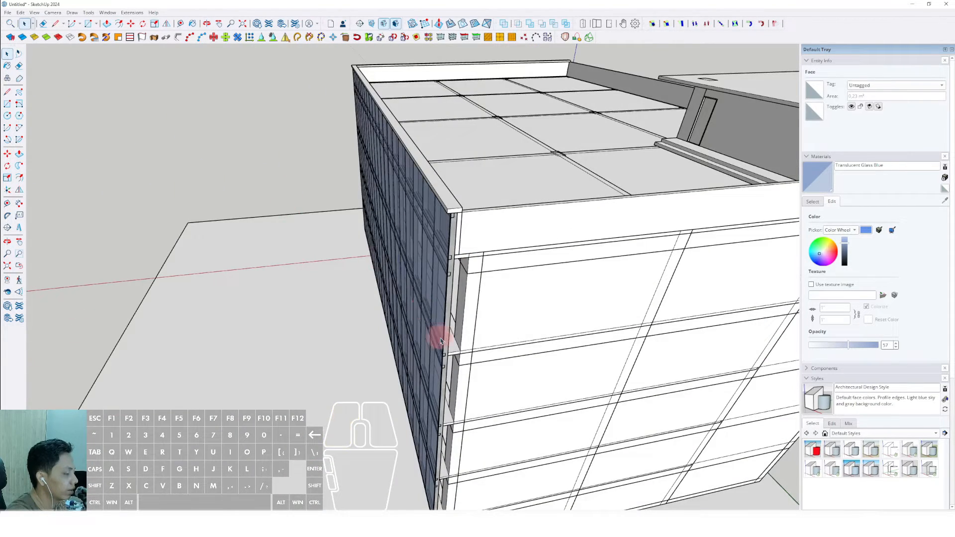
Draw a tall rectangle across the gap between the side wall and the facade post, from the lowest facade floor to the roof slab
scroll(440, 342, up, 5)
key(l)
click(427, 373)
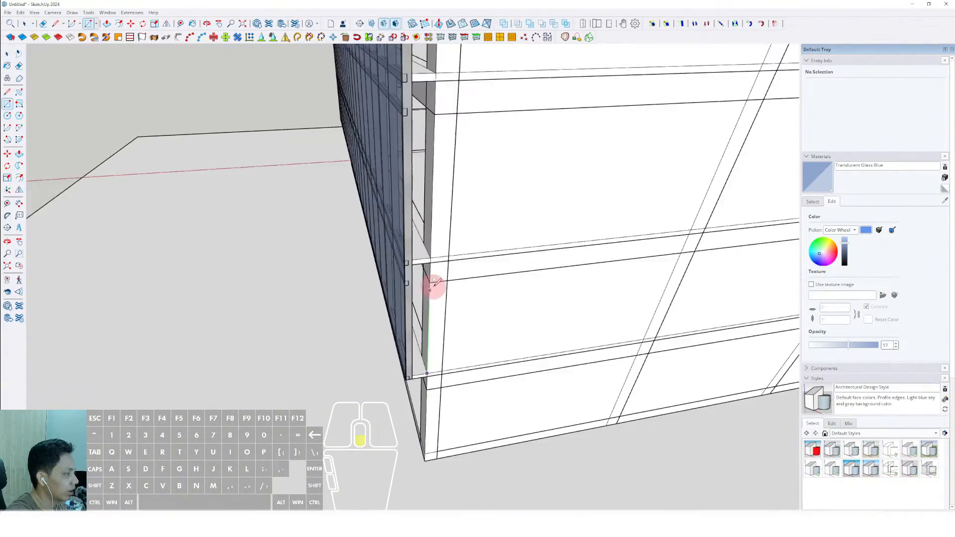
scroll(433, 283, down, 3)
scroll(443, 204, up, 6)
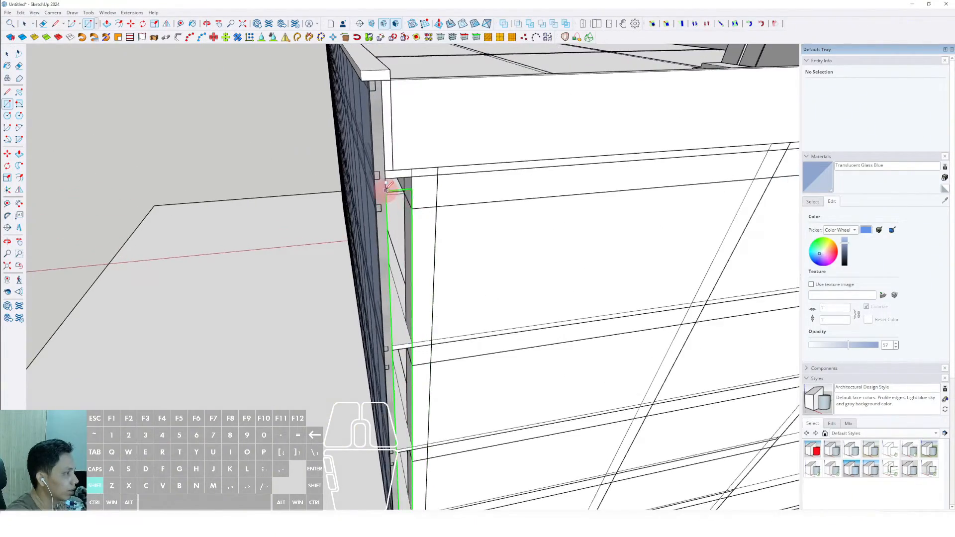
key(space)
Extrude the gap rectangle into a solid filler wall and group its geometry
middle_drag(398, 192, 486, 273)
scroll(430, 222, up, 3)
middle_drag(430, 222, 476, 284)
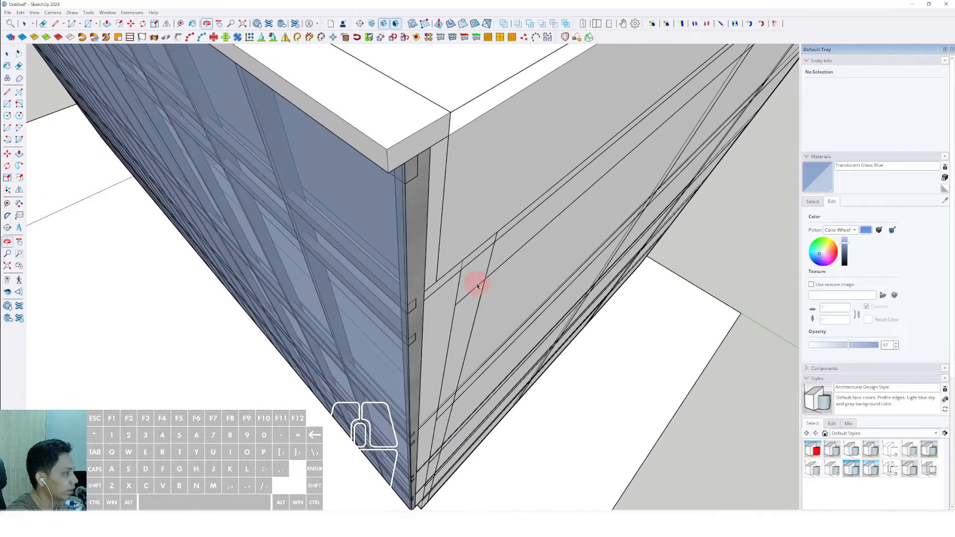
scroll(445, 298, up, 3)
click(445, 299)
scroll(451, 287, up, 2)
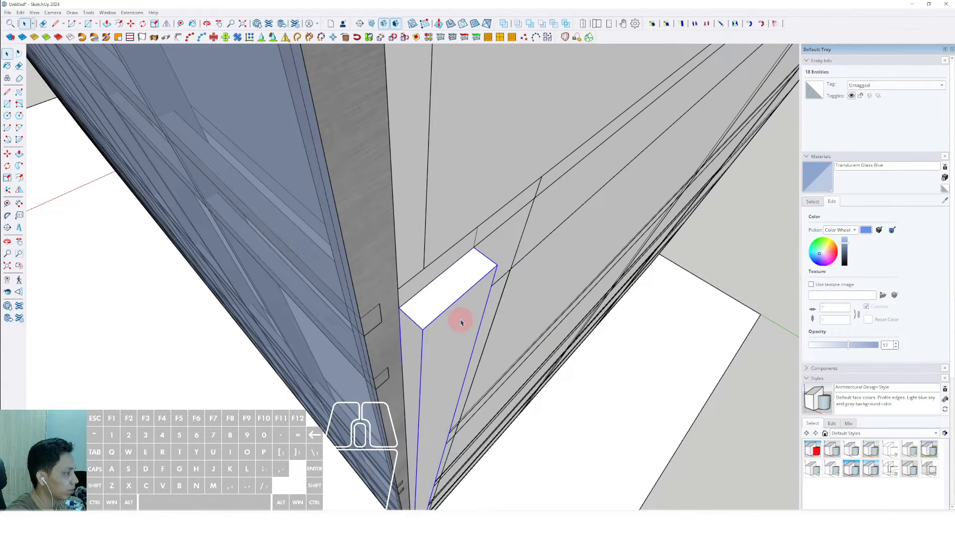
key(ctrl+g)
Move the filler wall group inward so its outer face is flush with the side wall
scroll(465, 318, up, 2)
middle_drag(467, 315, 502, 301)
key(m)
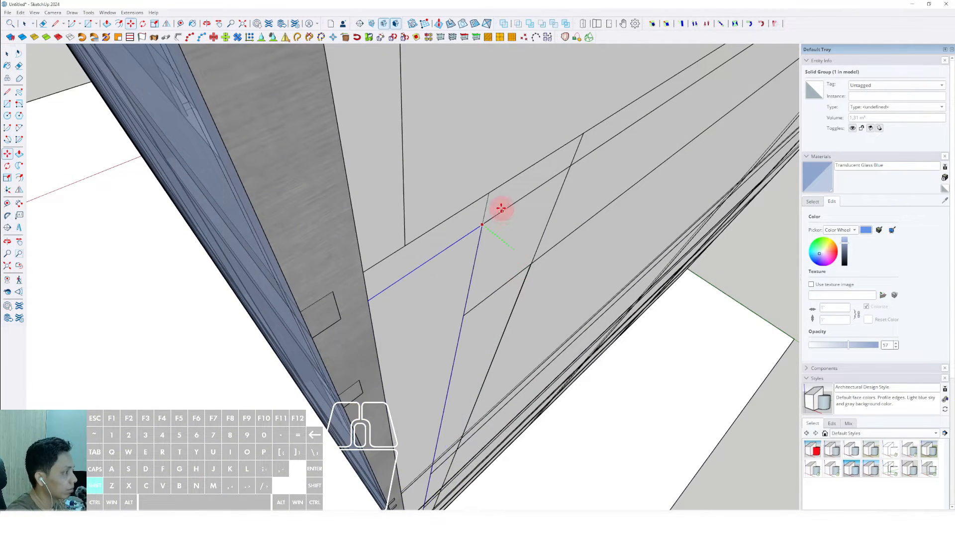
scroll(491, 251, down, 8)
Draw a matching tall rectangle across the gap at the other facade end, between the wall column and the facade post
middle_drag(470, 337, 736, 255)
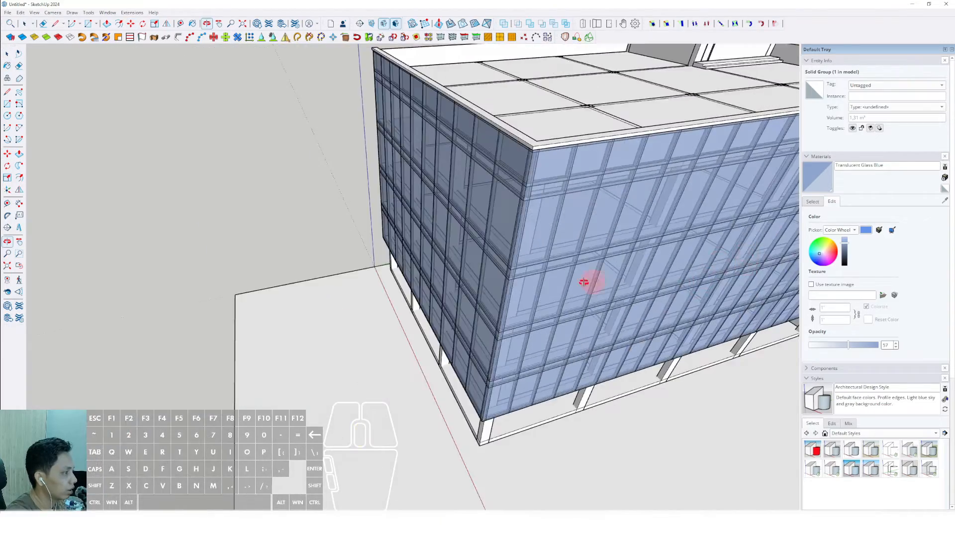
middle_drag(584, 282, 401, 285)
key(space)
scroll(454, 395, up, 6)
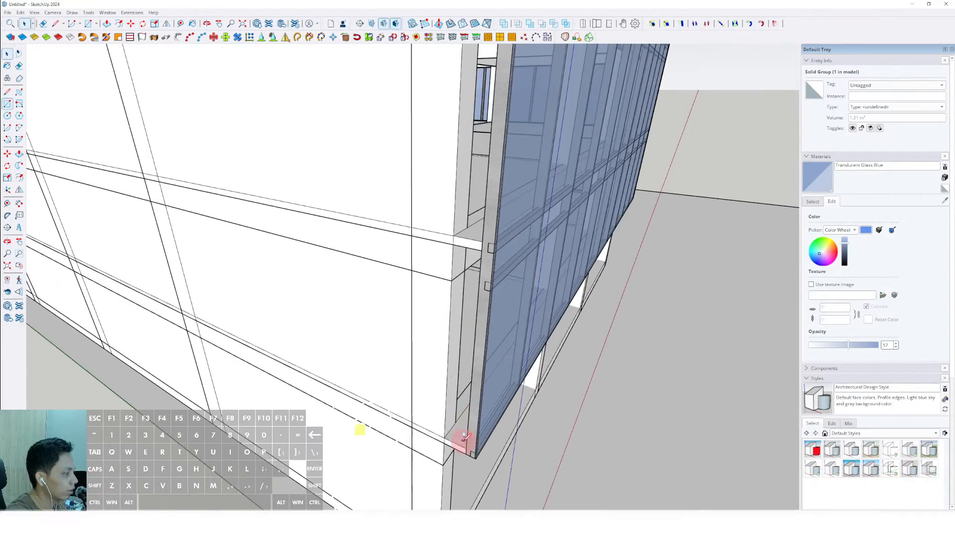
click(467, 449)
scroll(476, 338, down, 3)
scroll(420, 168, up, 4)
shift+middle_drag(420, 168, 380, 251)
scroll(398, 253, down, 2)
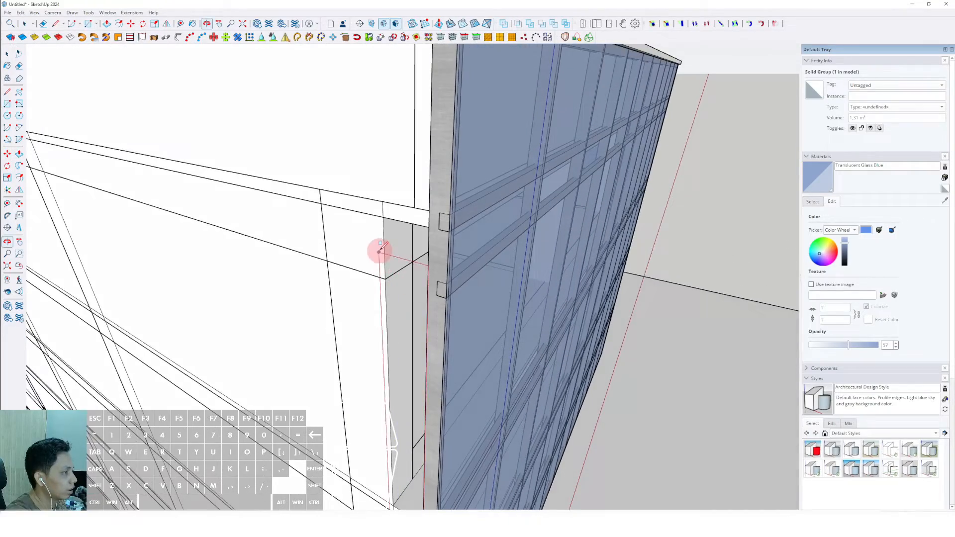
click(383, 217)
Extrude the second gap rectangle into a filler wall and make it a group
middle_drag(383, 218, 377, 279)
key(space)
click(377, 279)
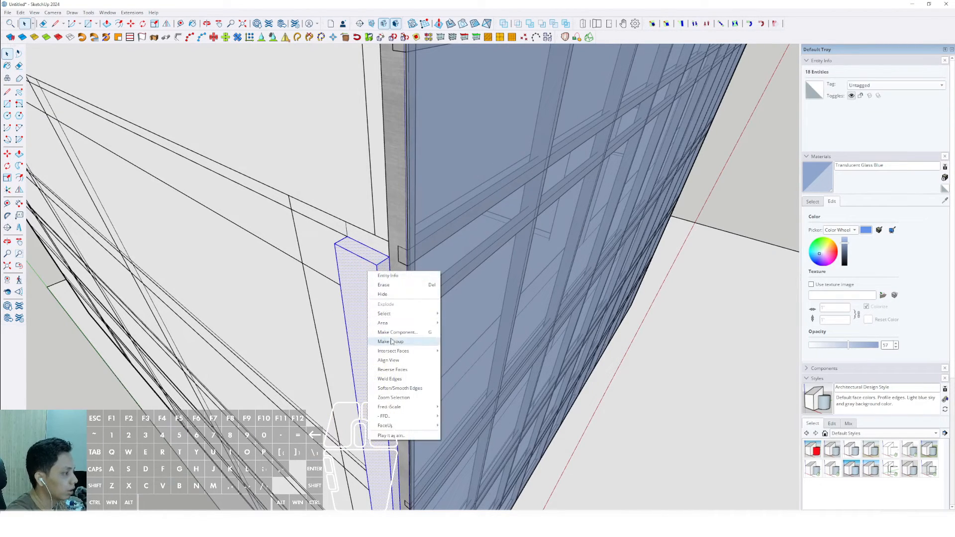
click(392, 341)
Move the second filler wall group inward flush with the adjoining wall and review the whole building
middle_drag(392, 341, 373, 294)
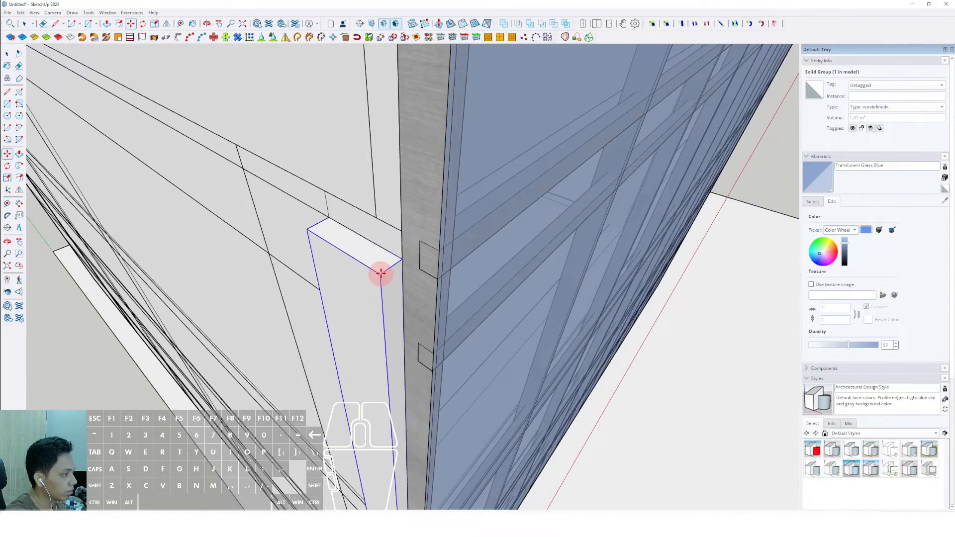
click(389, 230)
key(space)
scroll(410, 260, down, 8)
middle_drag(426, 313, 668, 226)
scroll(279, 275, down, 4)
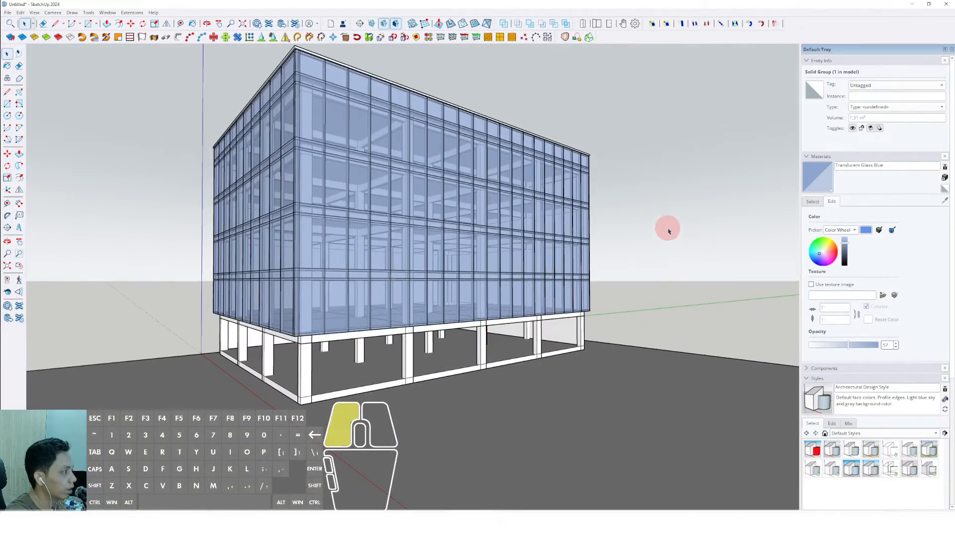
Draw connected lines across the ground-floor bays of both glazed sides, running from one end column through the corner to the other end column
scroll(551, 342, up, 5)
scroll(594, 390, up, 8)
key(l)
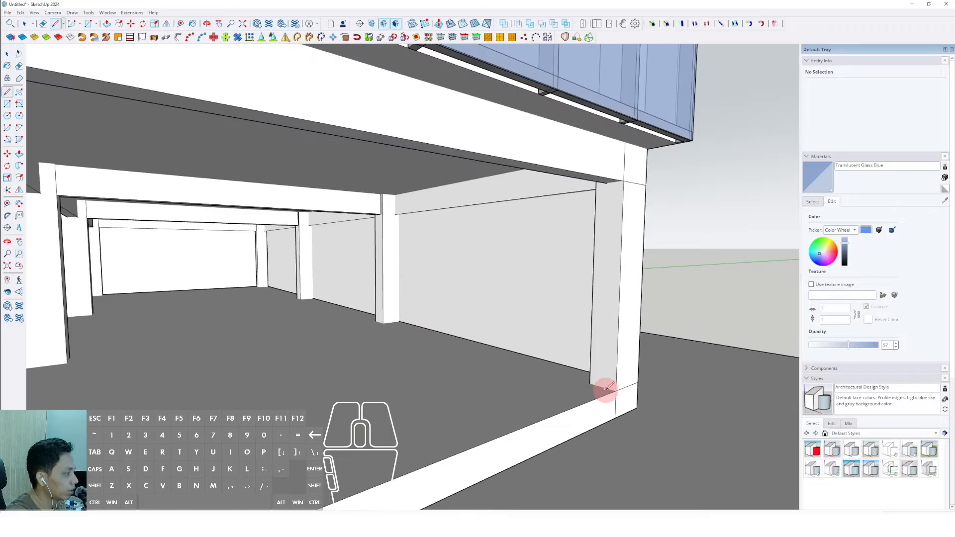
scroll(547, 403, down, 8)
middle_drag(533, 409, 327, 397)
scroll(369, 372, up, 6)
scroll(368, 372, up, 3)
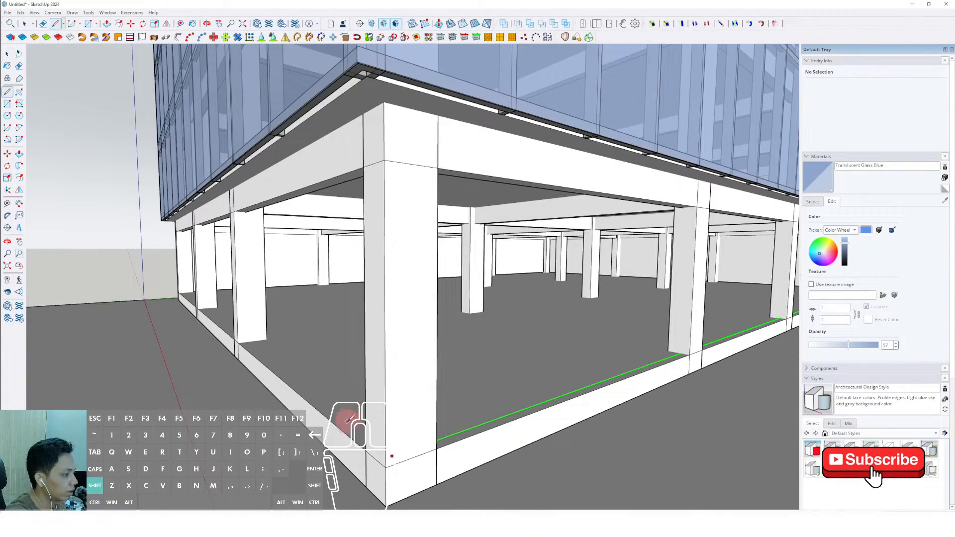
shift+middle_drag(335, 414, 405, 405)
scroll(258, 334, up, 6)
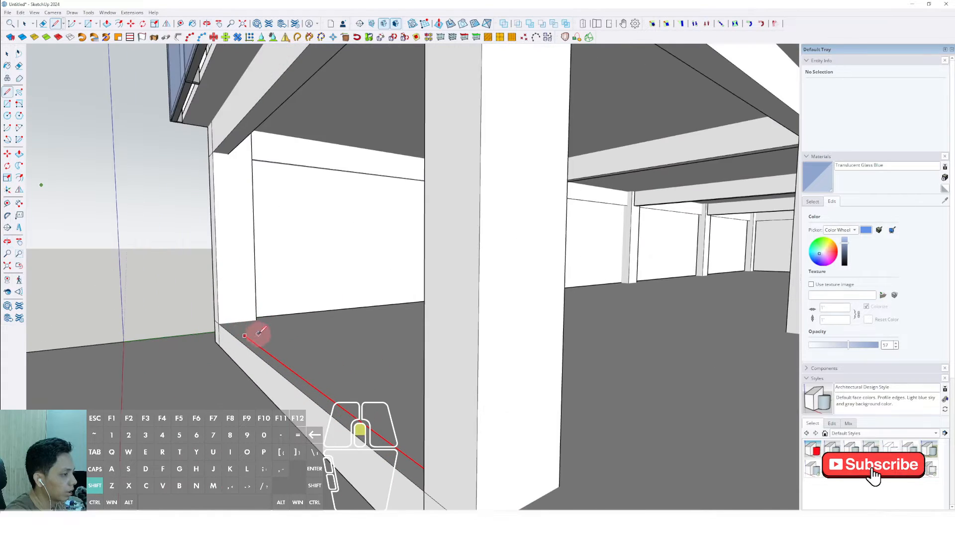
middle_drag(243, 302, 265, 378)
Offset the two ground-floor lines slightly and close both ends at the columns to form a thin wall strip
key(space)
scroll(241, 351, up, 1)
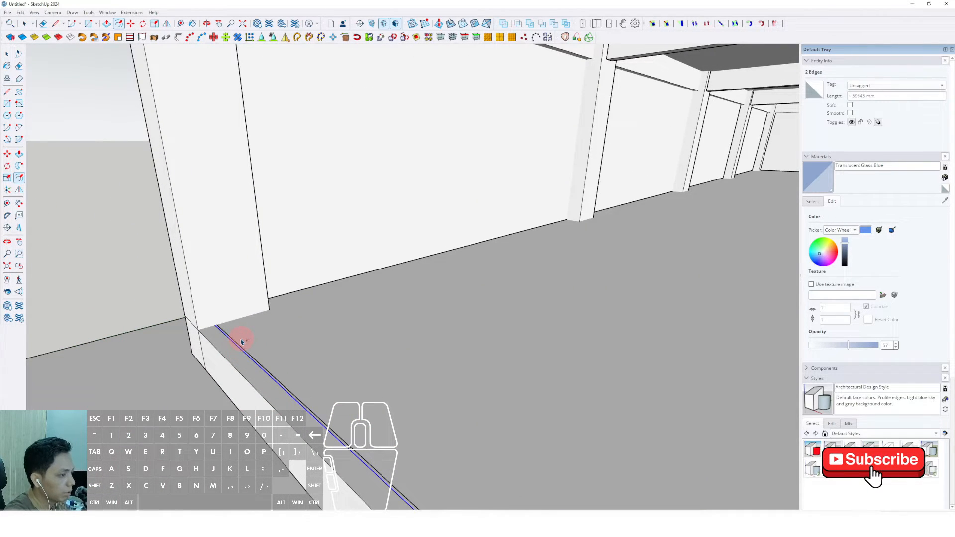
scroll(275, 342, up, 3)
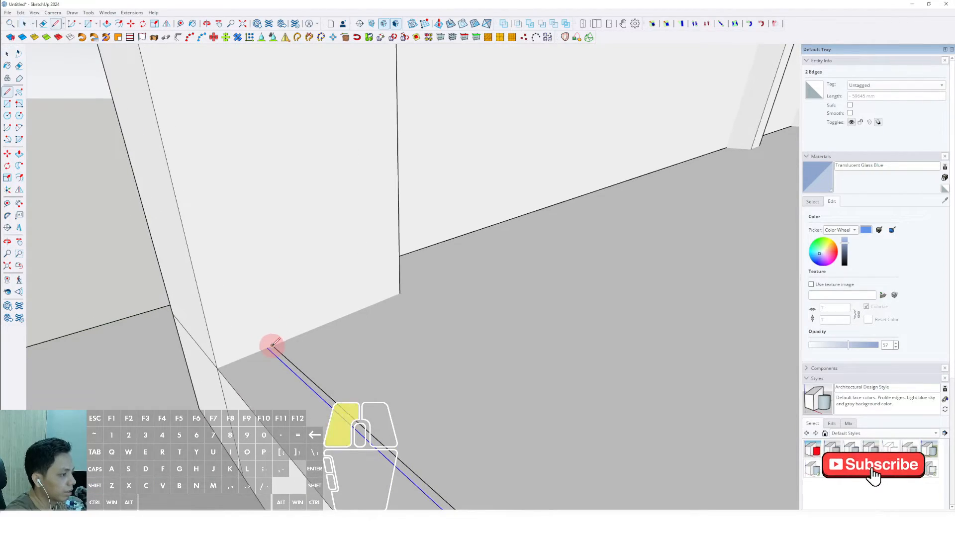
key(space)
scroll(269, 345, down, 15)
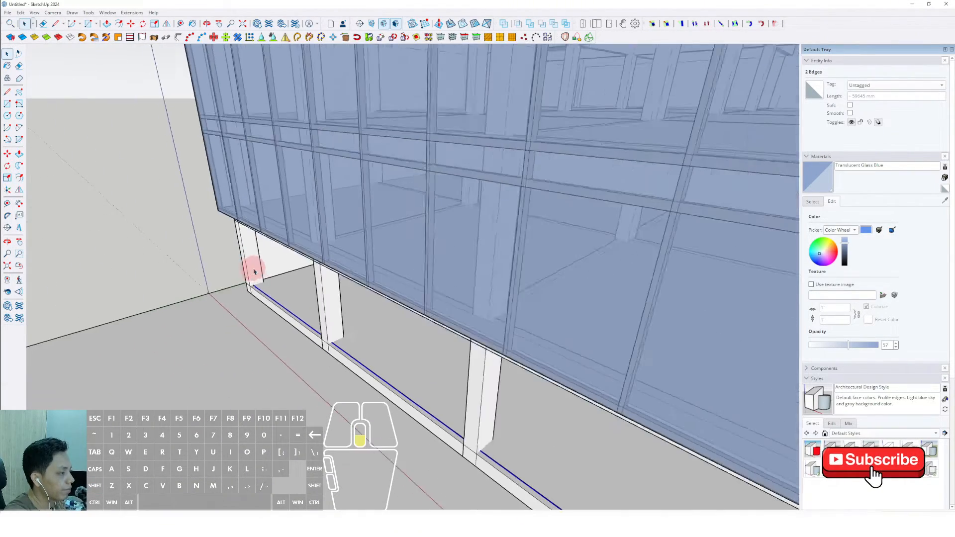
scroll(406, 289, up, 15)
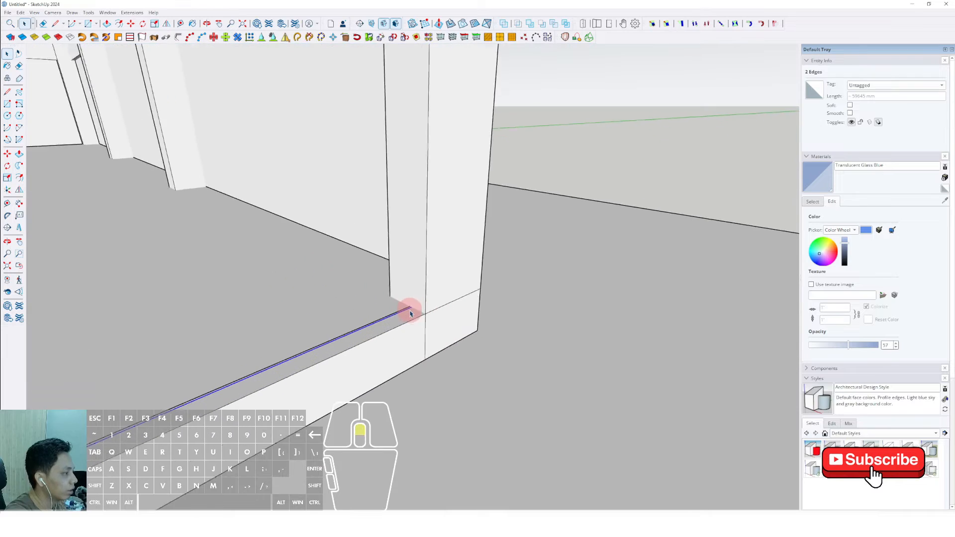
scroll(411, 310, up, 4)
key(l)
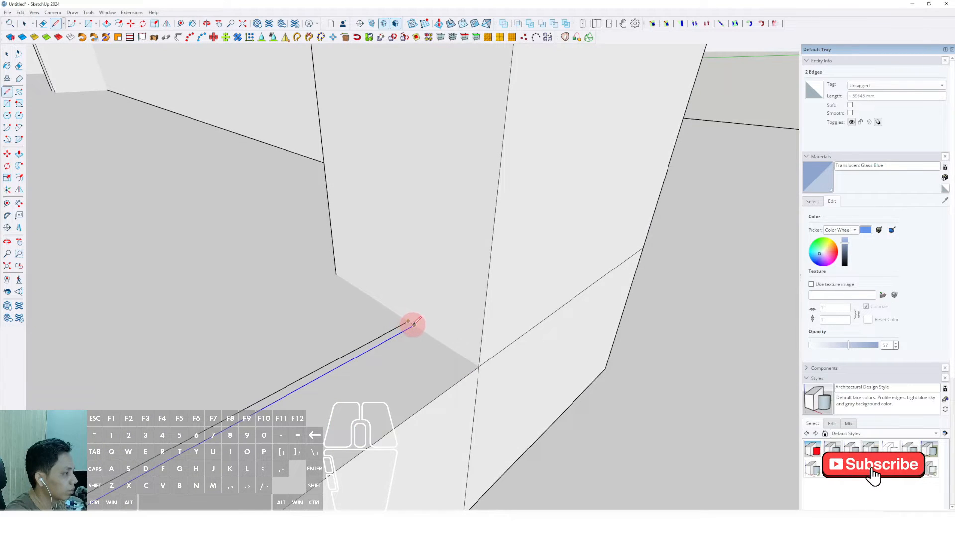
Extrude the thin strip up to the underside of the beams and make the ground-floor wall a group
middle_drag(413, 328, 479, 183)
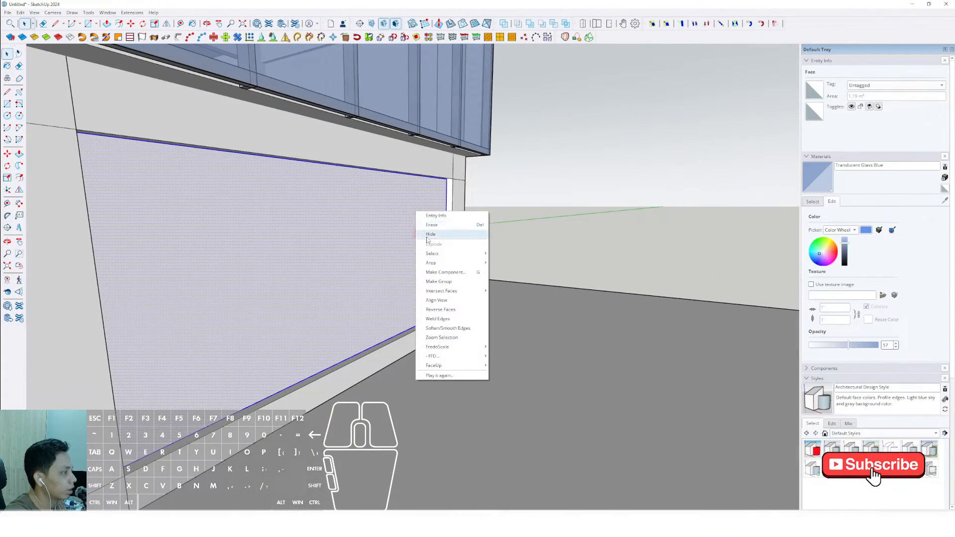
scroll(428, 264, down, 15)
key(ctrl+g)
scroll(380, 298, up, 6)
mouse_move(343, 274)
middle_down()
mouse_move(379, 296)
mouse_move(385, 289)
mouse_move(348, 301)
mouse_move(252, 267)
mouse_move(401, 324)
mouse_move(273, 338)
middle_up()
Paint the ground-floor wall group with the Translucent Glass Blue material
click(809, 177)
scroll(412, 288, up, 4)
click(398, 282)
key(space)
Draw connected lines on the ground along the outer base edges of the two glazed facades, meeting at the corner column
scroll(407, 274, down, 6)
scroll(273, 328, up, 10)
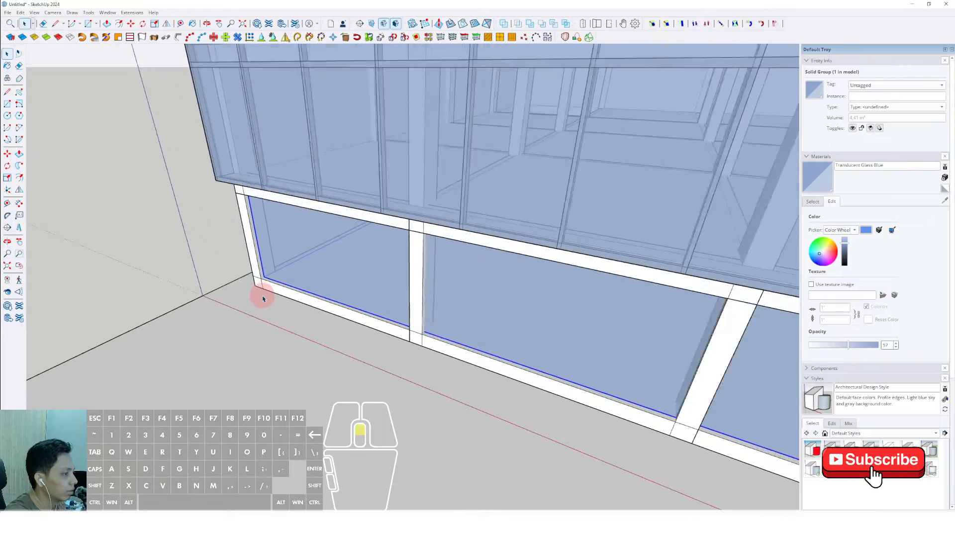
key(l)
scroll(255, 283, down, 1)
middle_drag(421, 362, 431, 347)
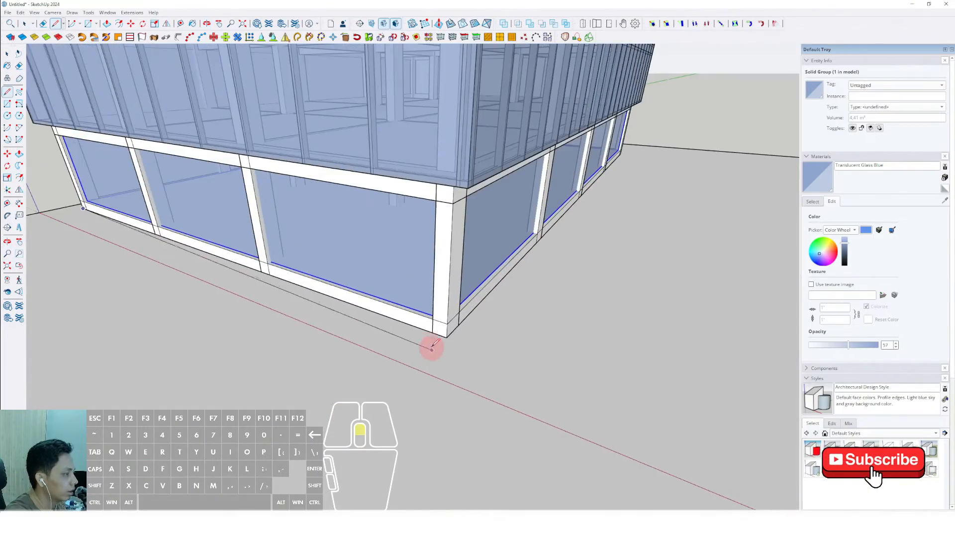
scroll(447, 337, down, 3)
mouse_move(503, 283)
middle_down()
mouse_move(418, 369)
mouse_move(510, 288)
middle_up()
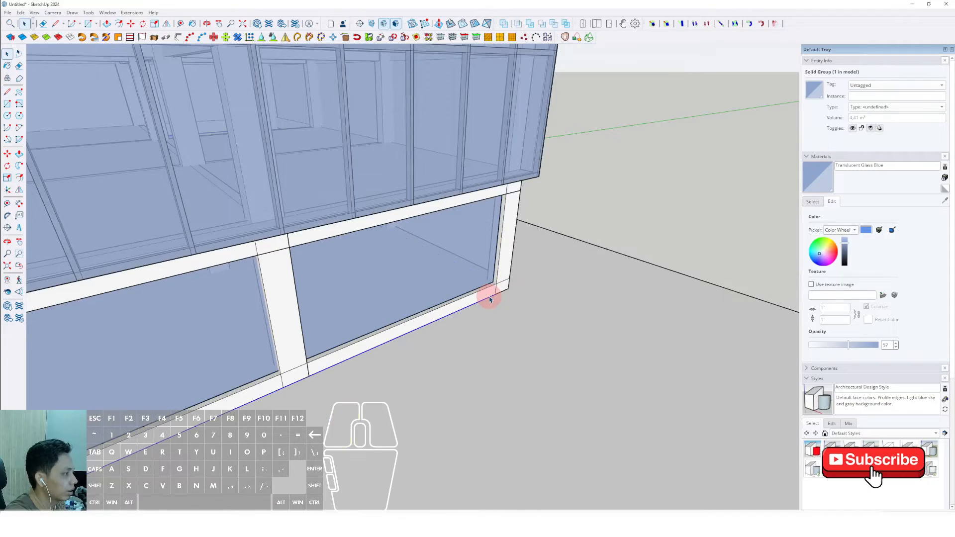
Offset the two base lines outward from the building to outline a platform around the glazed sides
scroll(527, 288, down, 6)
middle_drag(328, 373, 513, 332)
scroll(441, 353, up, 3)
key(f)
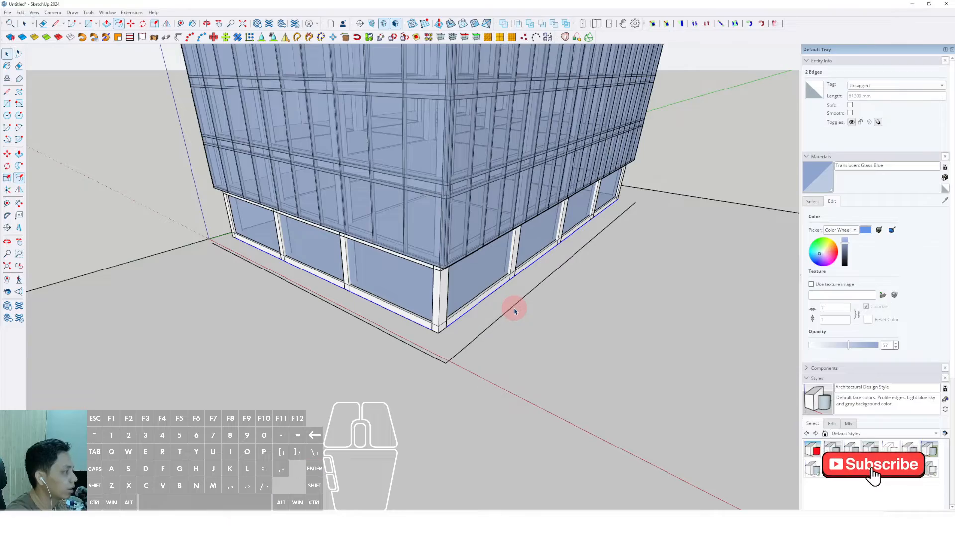
Close the open ends of the platform outline with short lines back to the building base
scroll(595, 255, up, 8)
key(l)
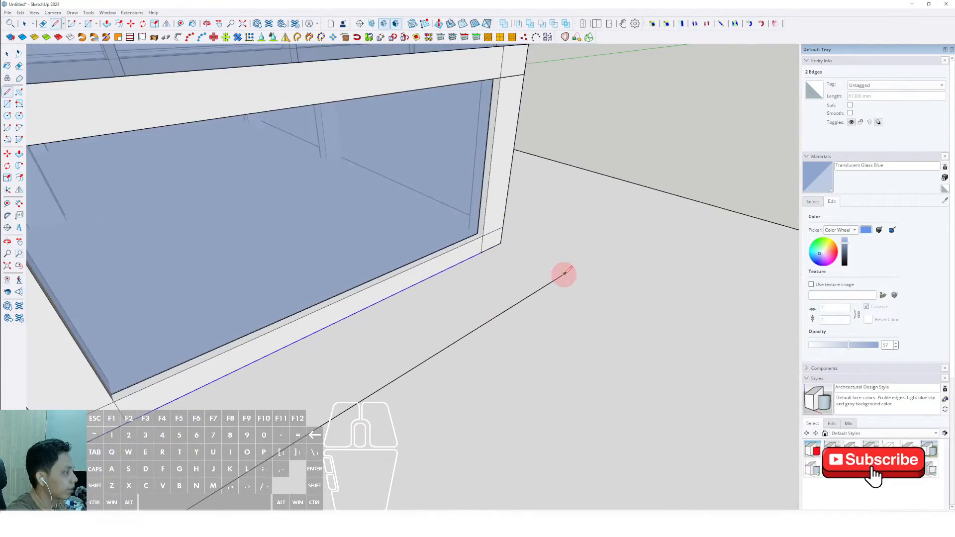
key(space)
scroll(595, 272, down, 10)
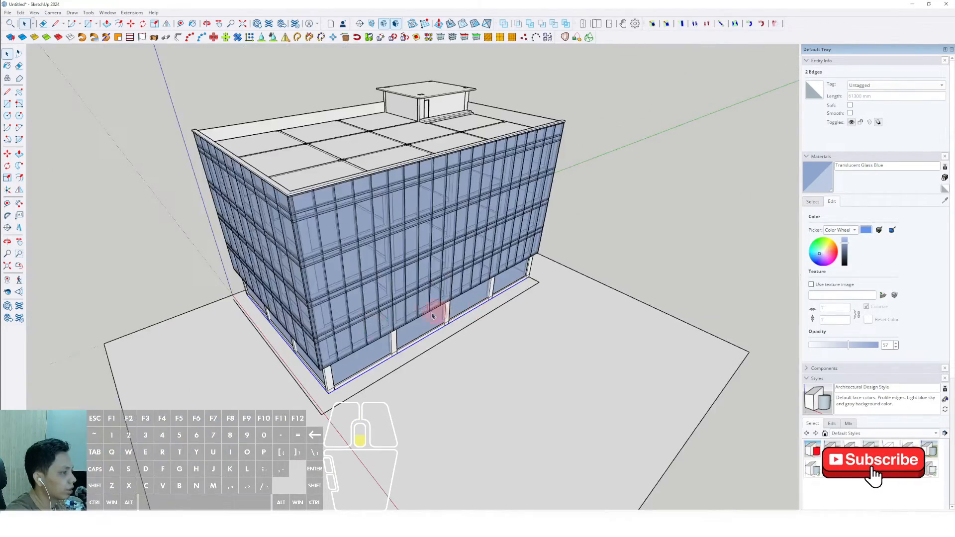
middle_drag(437, 314, 557, 304)
scroll(340, 303, up, 8)
key(d)
scroll(355, 262, up, 2)
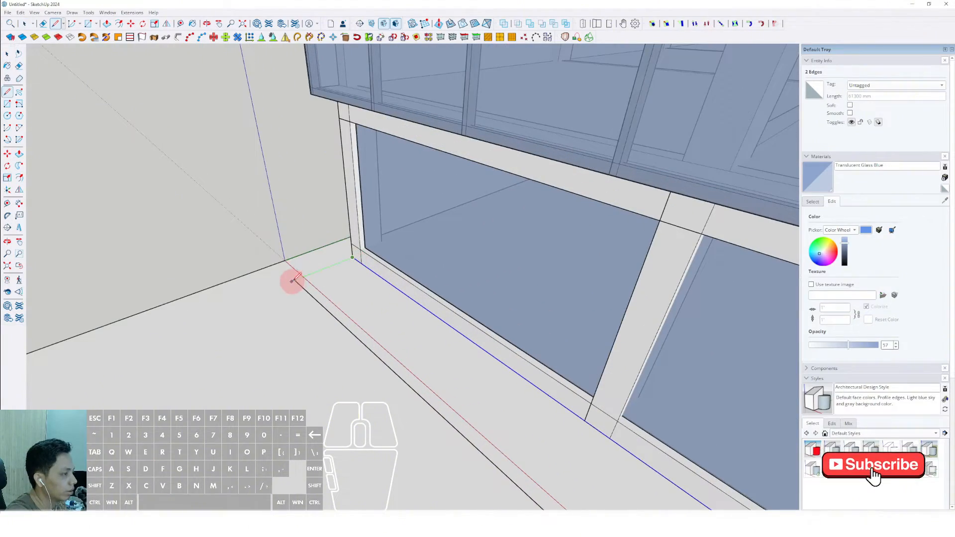
click(295, 280)
key(space)
Extrude the L-shaped ground strip upward into a raised platform along the base beams
scroll(298, 278, down, 7)
scroll(449, 355, up, 4)
middle_drag(414, 383, 437, 354)
click(449, 355)
double_click(448, 355)
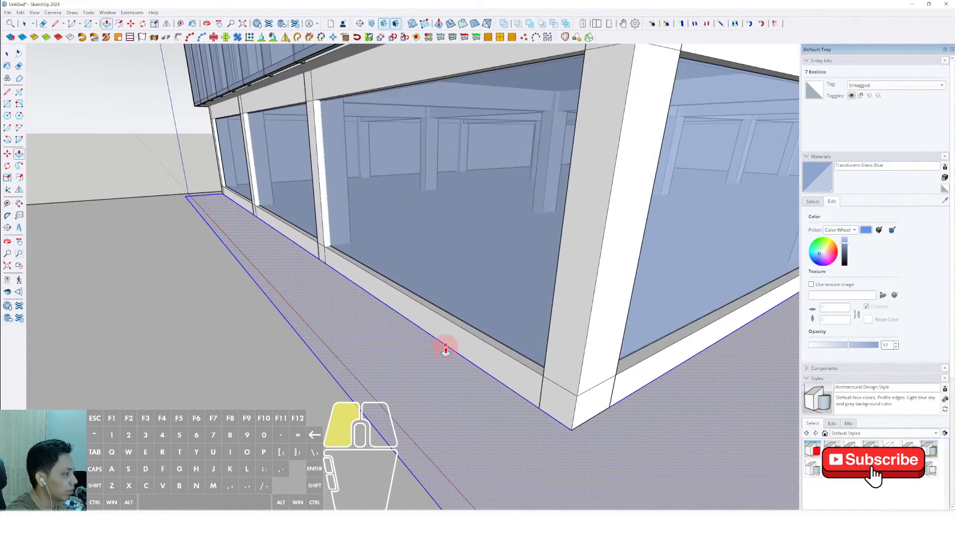
drag(445, 346, 461, 328)
key(space)
scroll(388, 332, down, 4)
middle_drag(388, 332, 394, 329)
scroll(392, 368, up, 1)
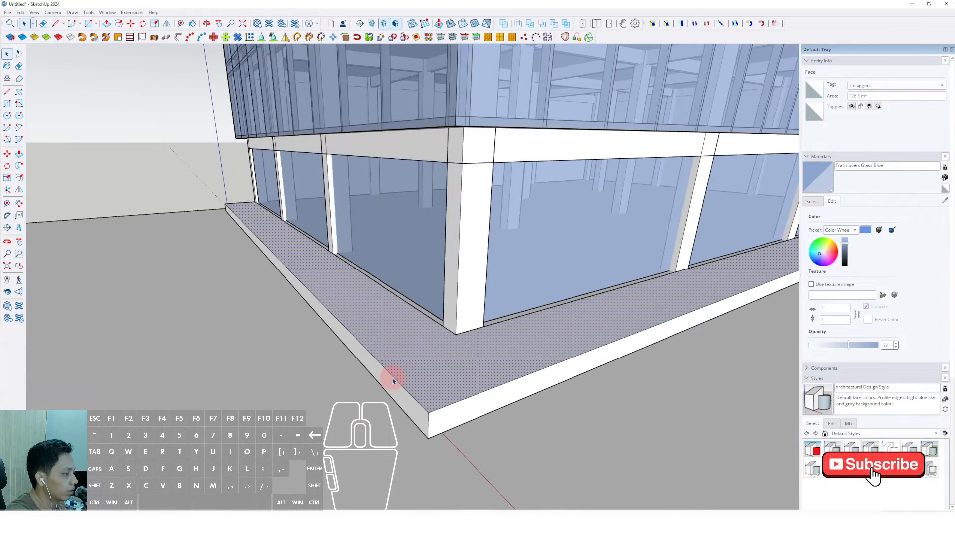
Offset the platform's two outer top edges inward to mark the first step tread
scroll(427, 408, up, 1)
shift+click(442, 412)
scroll(434, 406, up, 1)
middle_drag(433, 405, 418, 408)
key(f)
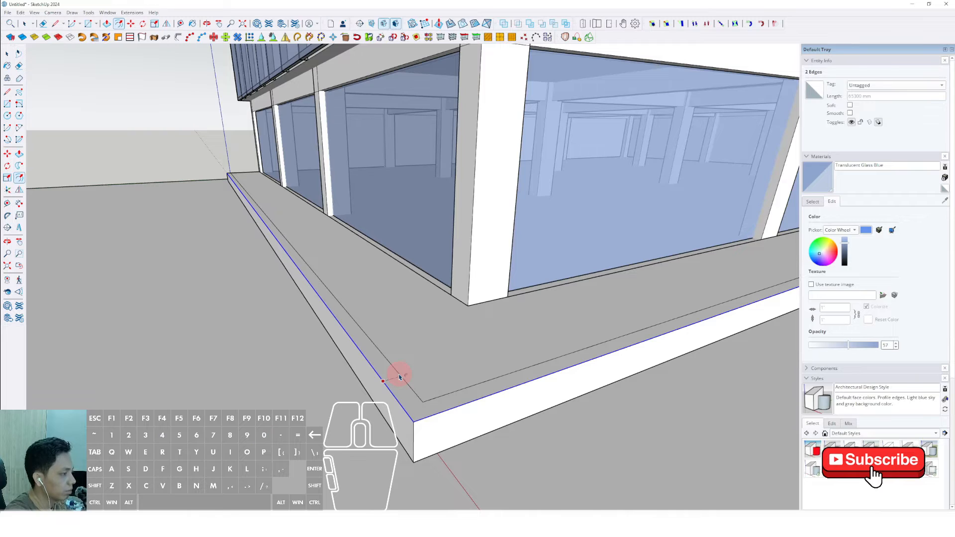
key(Return)
Try to push the outer tread strip down by eye to form a lower step
middle_drag(402, 378, 402, 346)
key(p)
click(401, 344)
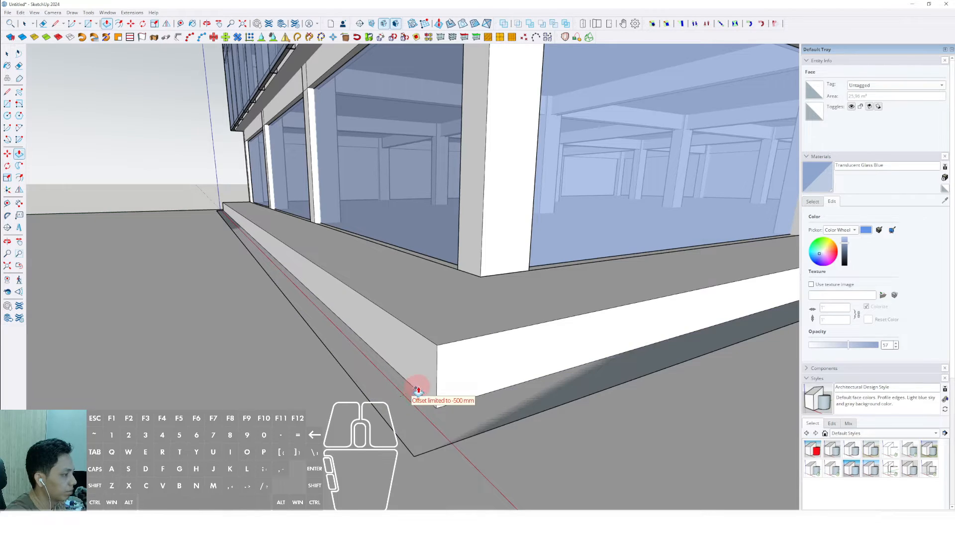
click(418, 389)
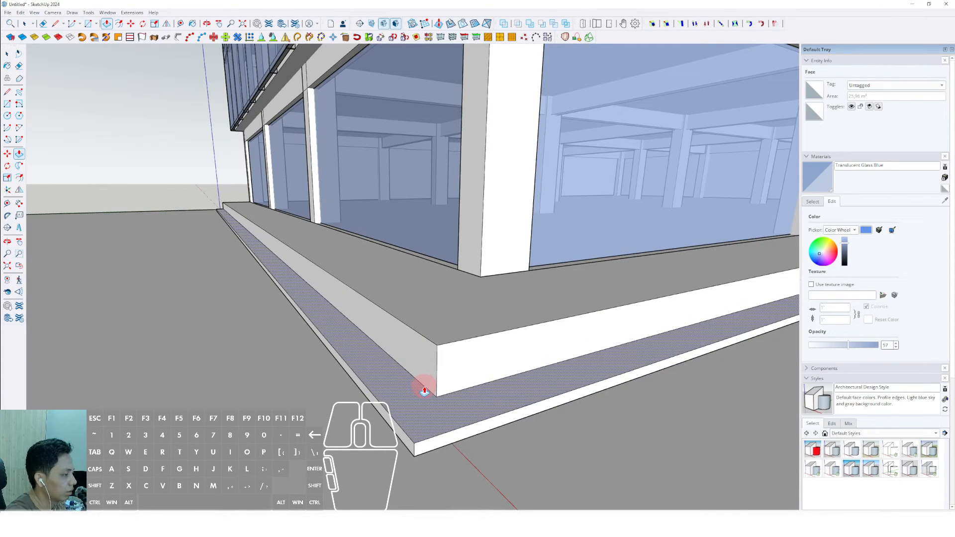
Draw a short vertical reference line beside the platform corner and lower the outer tread strip to form the bottom step
key(d)
middle_drag(422, 387, 416, 383)
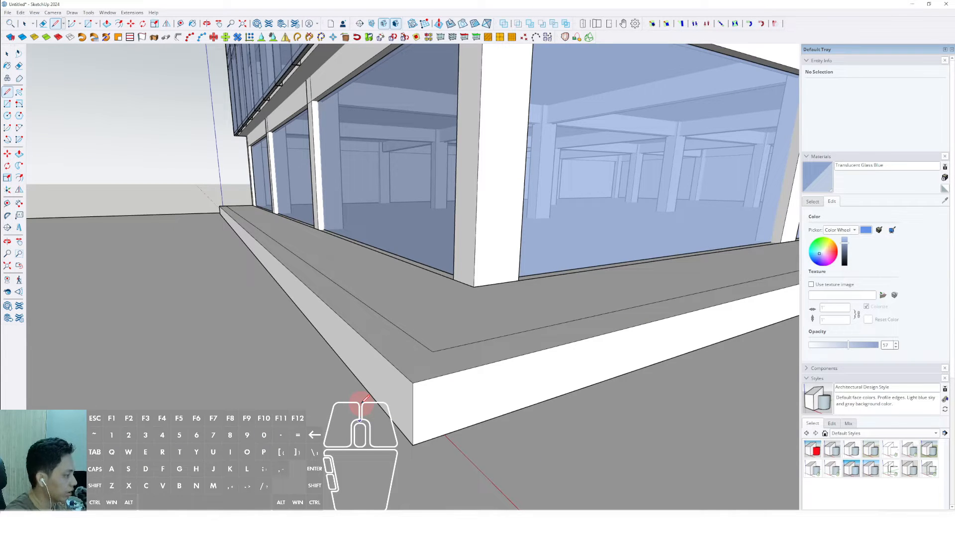
key(space)
mouse_move(367, 398)
middle_down()
mouse_move(438, 352)
mouse_move(411, 388)
mouse_move(426, 356)
middle_up()
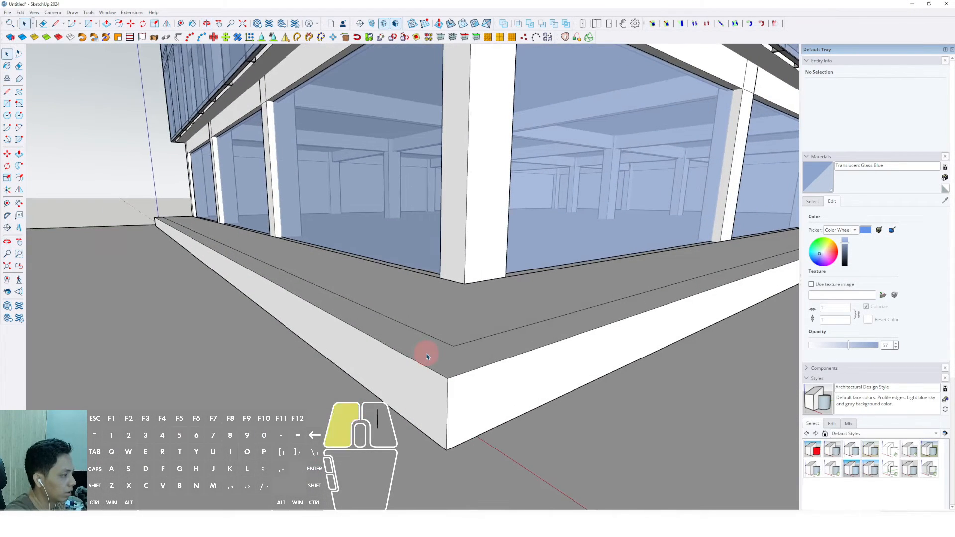
click(395, 390)
middle_drag(376, 412, 419, 360)
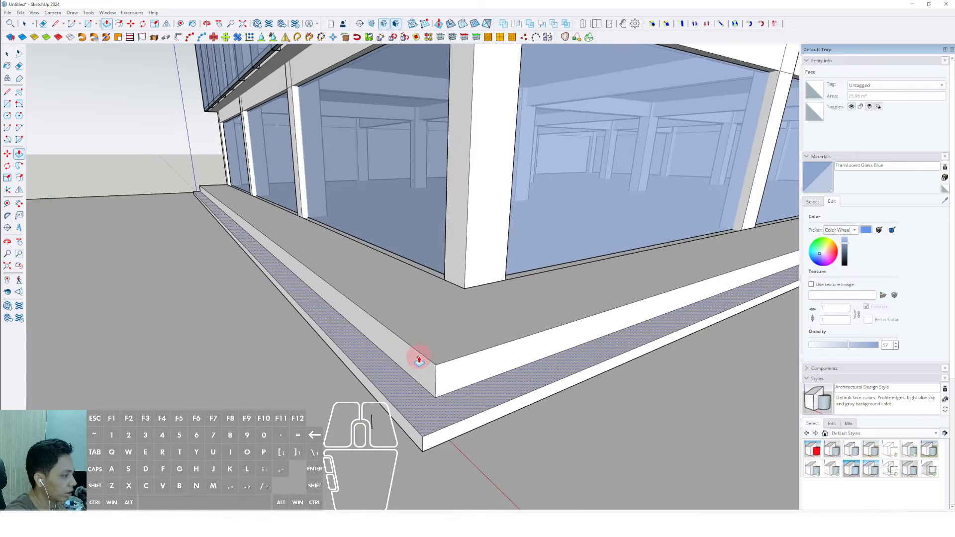
Offset the two outer edges of the upper platform surface inward to mark a second tread
scroll(419, 356, up, 2)
key(space)
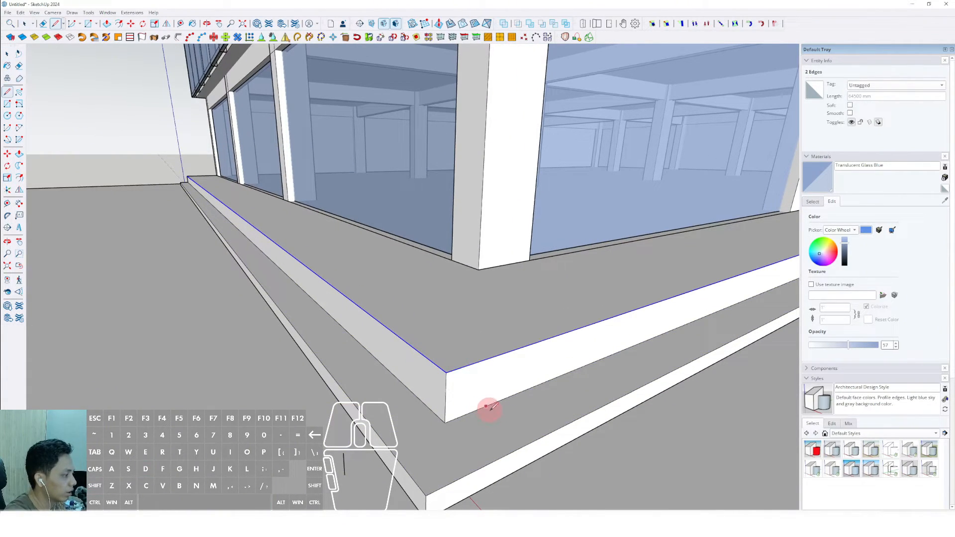
middle_drag(552, 440, 497, 352)
key(f)
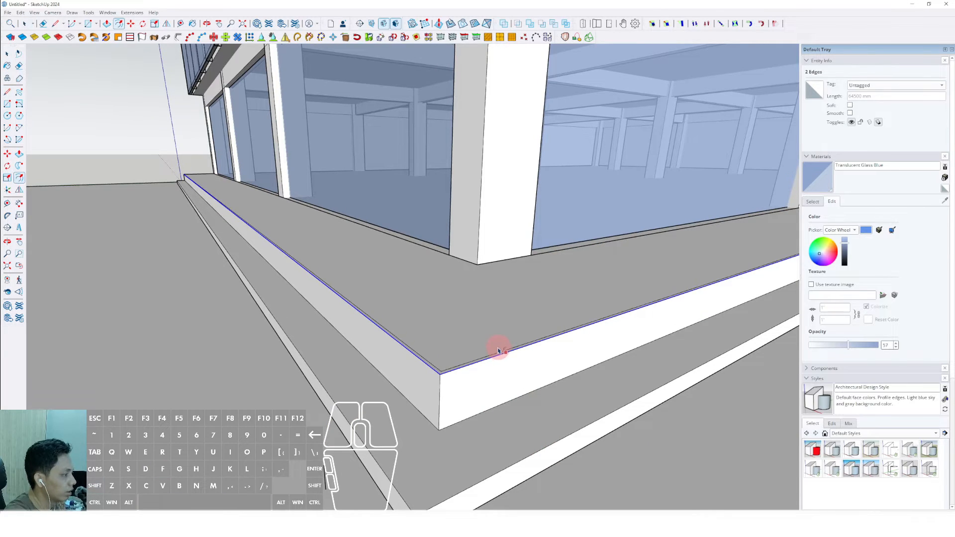
text(30)
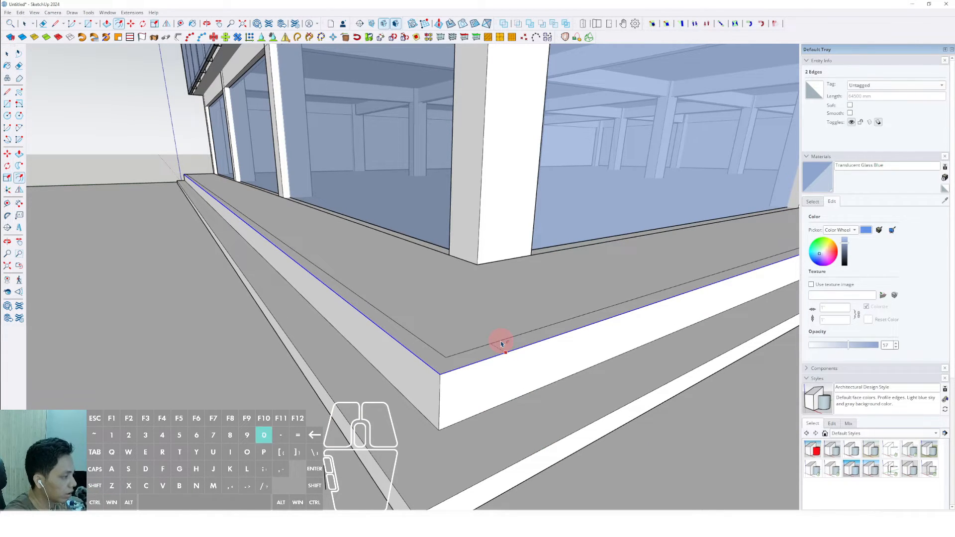
key(Return)
Push the second tread strip down to the reference line's division to form the middle step
middle_drag(501, 344, 374, 379)
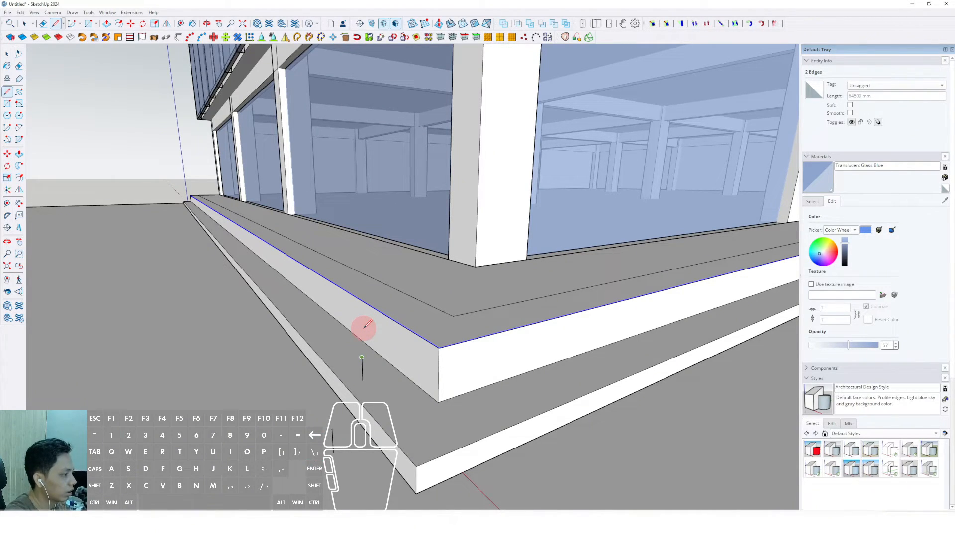
drag(399, 312, 365, 363)
double_click(364, 363)
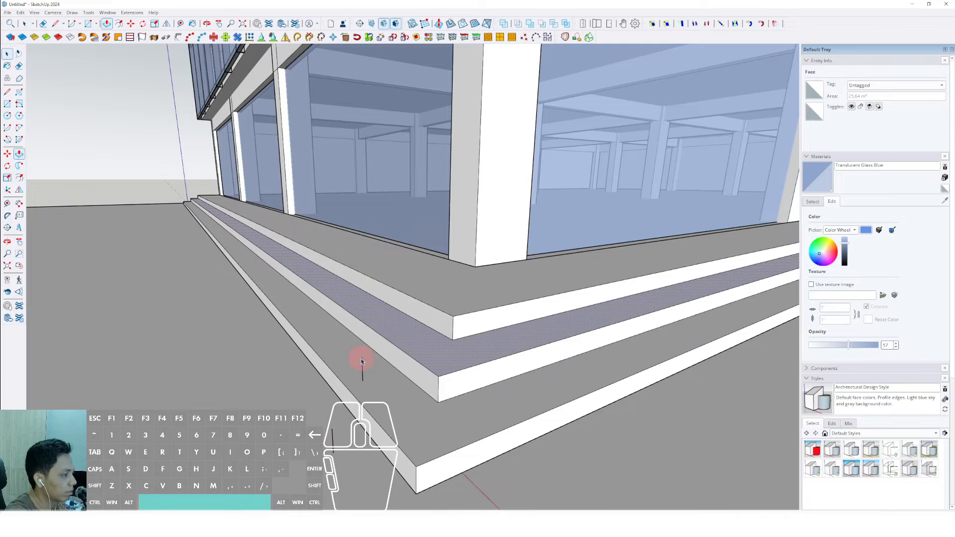
Select all geometry of the stepped platform and make it a group
mouse_move(365, 363)
middle_down()
mouse_move(401, 277)
mouse_move(347, 390)
mouse_move(320, 368)
mouse_move(417, 374)
mouse_move(433, 363)
middle_up()
right_click(417, 374)
click(446, 432)
click(512, 363)
right_click(433, 363)
click(454, 432)
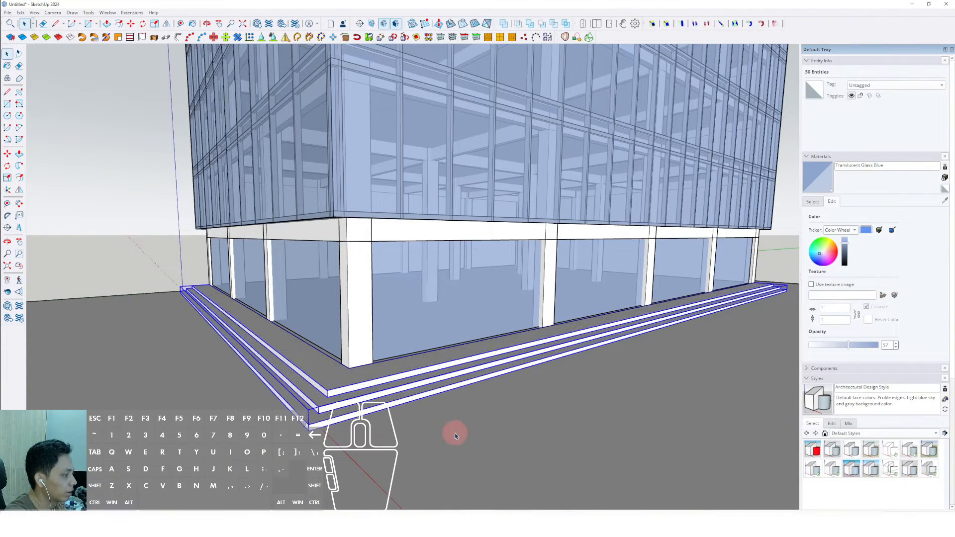
Draw a long thin rectangle on the outer face of the long-side beam above the ground-floor glass, from corner column to far end
middle_drag(454, 432, 559, 273)
scroll(403, 278, up, 3)
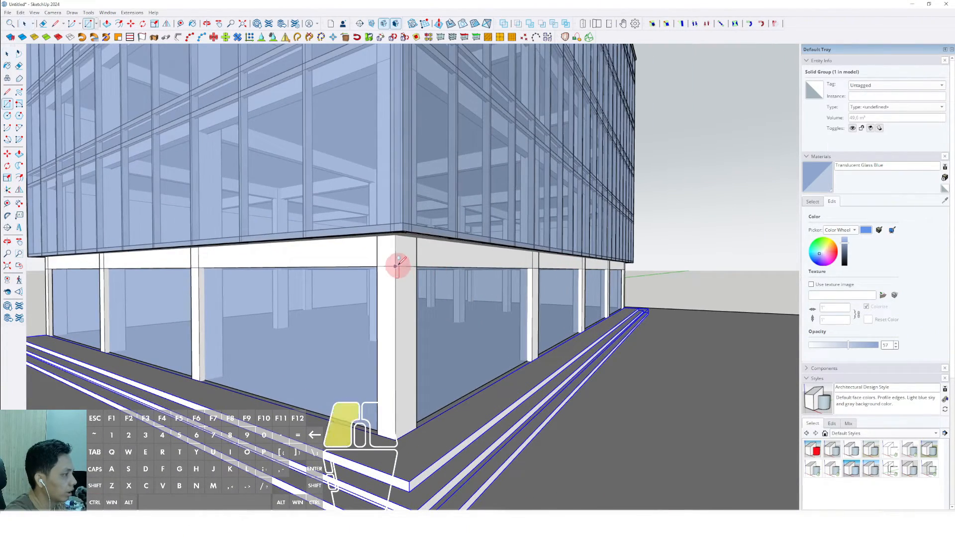
click(395, 266)
scroll(477, 268, down, 2)
middle_drag(492, 267, 282, 275)
scroll(559, 300, up, 4)
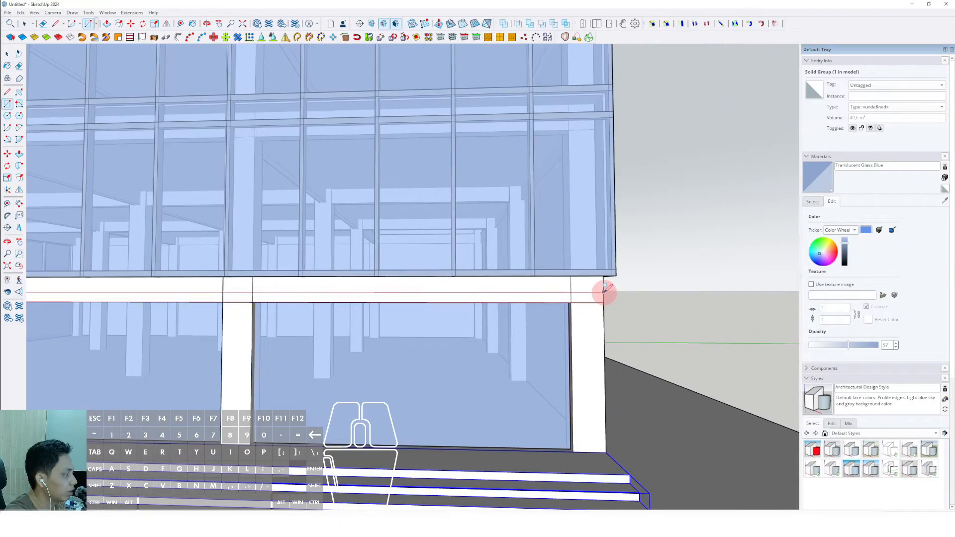
click(604, 288)
key(space)
scroll(533, 298, down, 6)
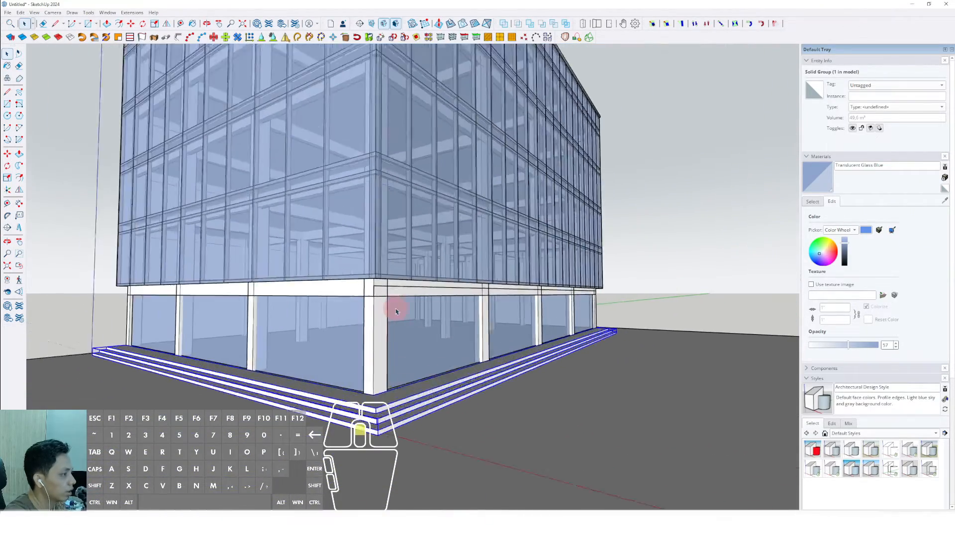
Extrude the beam-face rectangle outward into a canopy slab along the long facade
scroll(393, 306, up, 2)
click(377, 279)
key(p)
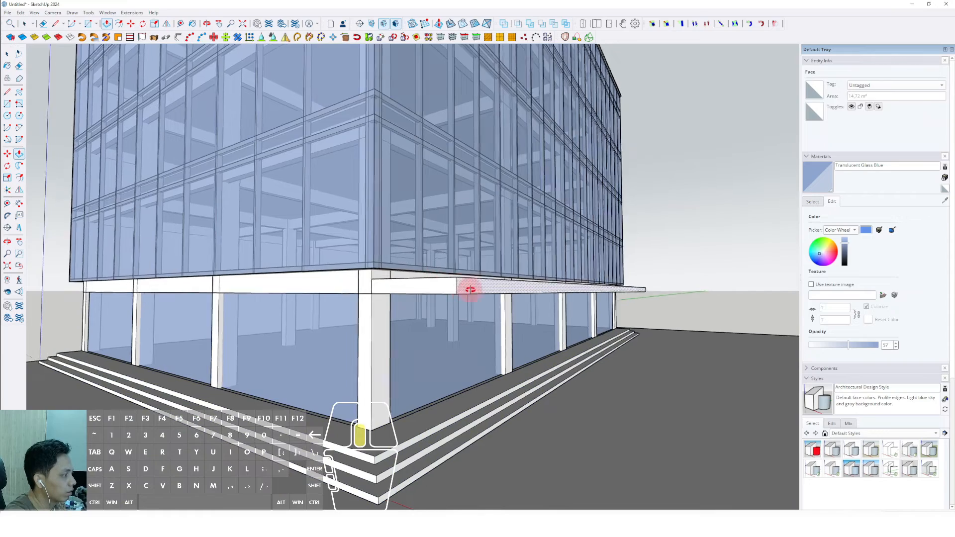
middle_drag(470, 290, 572, 267)
key(p)
key(space)
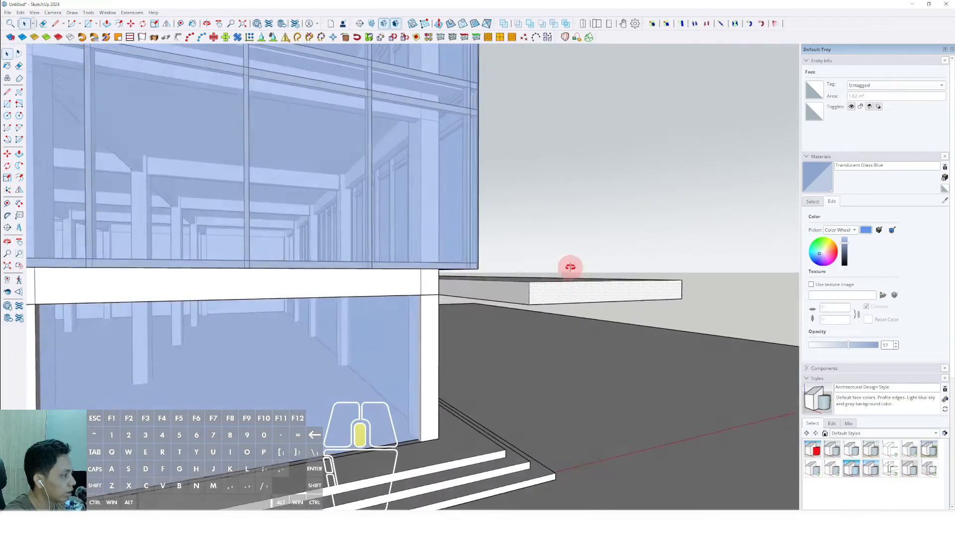
Draw a rectangle on the canopy slab's inner side next to the building corner and extrude it into a canopy along the short facade
key(r)
middle_drag(479, 293, 466, 271)
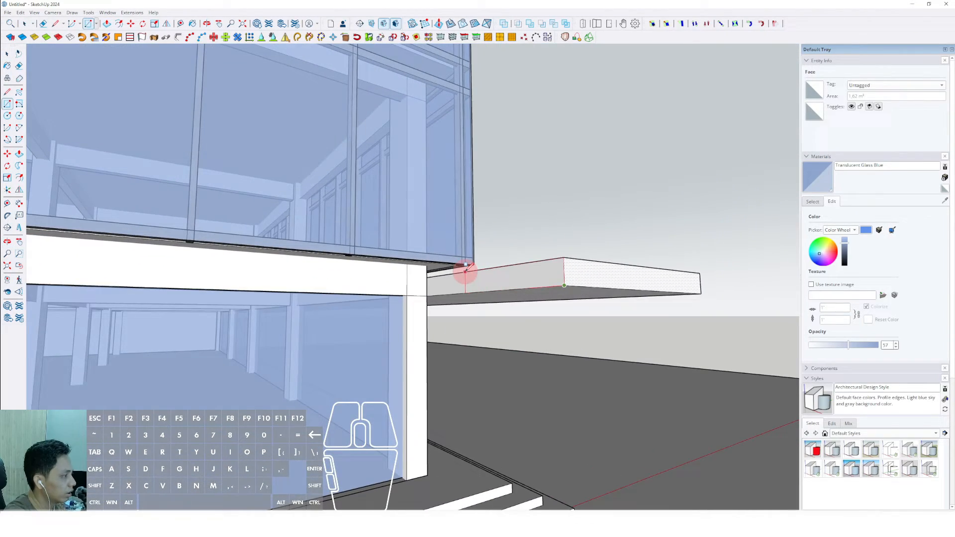
click(426, 278)
key(space)
key(p)
click(454, 279)
scroll(363, 290, down, 6)
shift+middle_drag(290, 290, 434, 293)
Select all geometry of the canopy, make it a group and clear the selection
key(space)
triple_click(366, 335)
right_click(369, 336)
click(391, 405)
scroll(398, 316, down, 3)
scroll(437, 294, up, 2)
key(ctrl+t)
scroll(437, 286, down, 1)
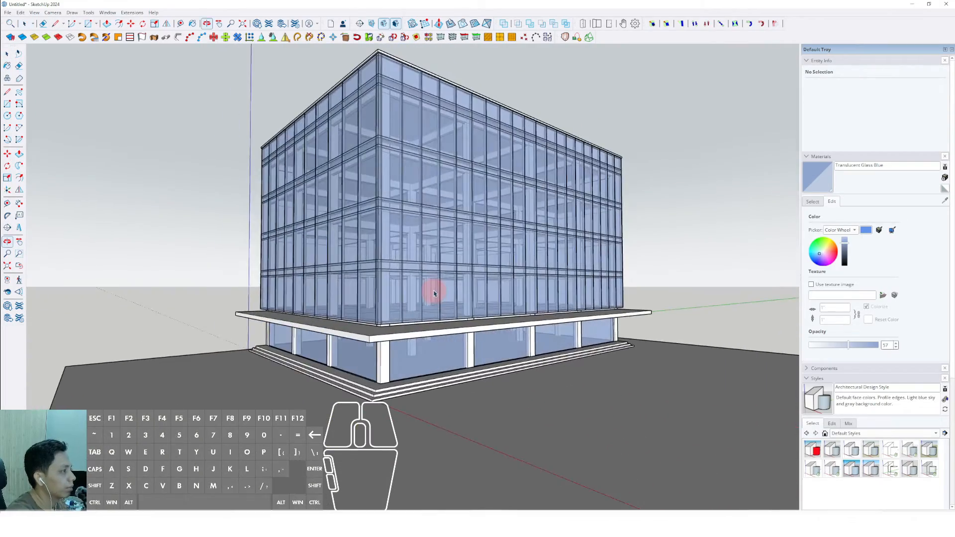
Draw a rectangle covering the long glass facade above the canopy, from the near lower corner to the far upper corner
shift+middle_drag(427, 223, 425, 257)
middle_drag(425, 256, 420, 294)
scroll(371, 393, up, 2)
middle_drag(371, 392, 400, 352)
key(r)
scroll(373, 376, up, 3)
click(369, 375)
scroll(434, 297, down, 5)
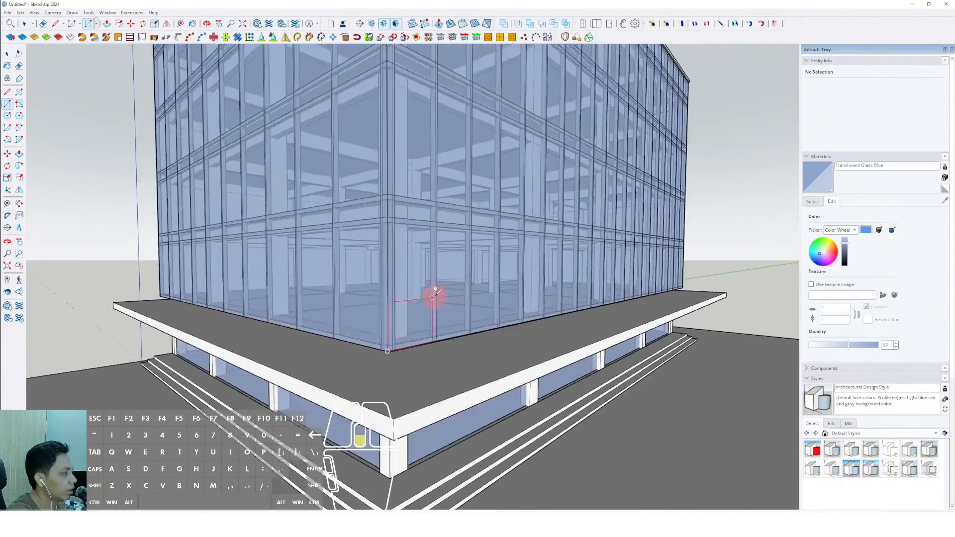
middle_drag(490, 271, 625, 180)
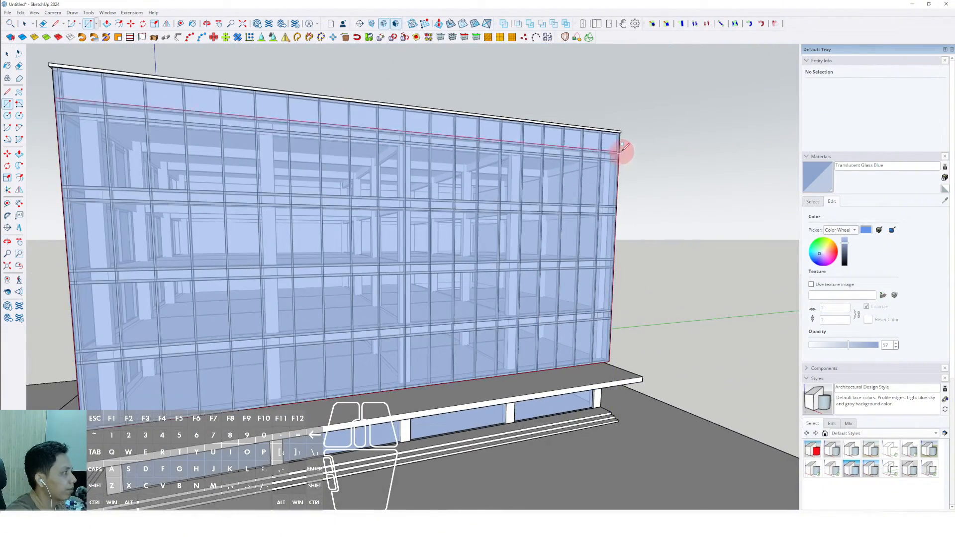
shift+scroll(623, 148, up, 4)
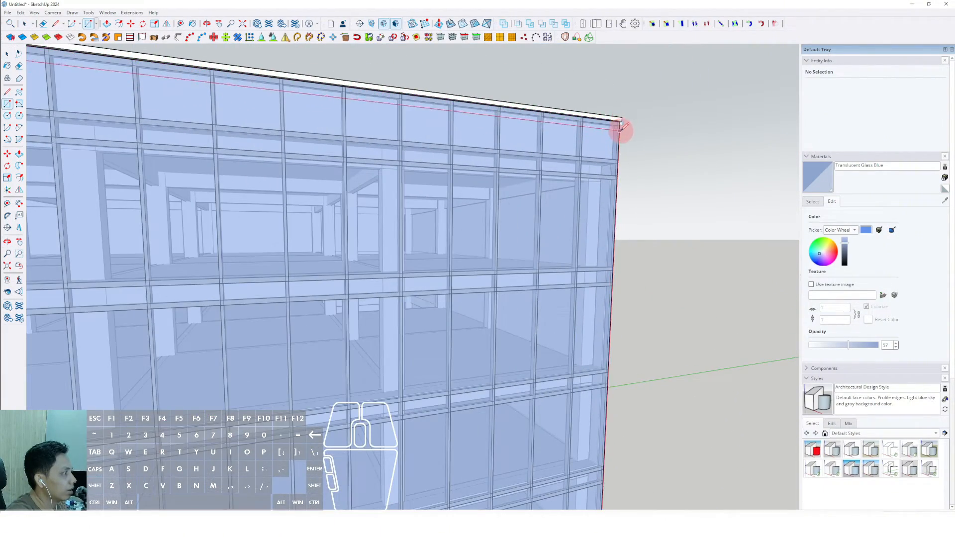
shift+click(622, 121)
key(space)
Extrude the facade rectangle outward into a thin panel and make the whole panel a group
scroll(615, 140, down, 6)
middle_drag(423, 201, 412, 175)
key(p)
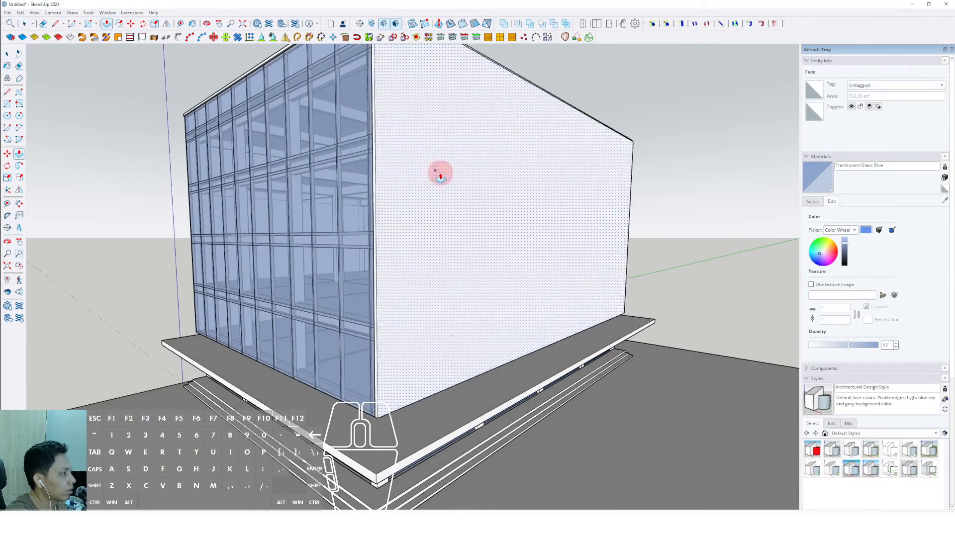
scroll(443, 174, down, 2)
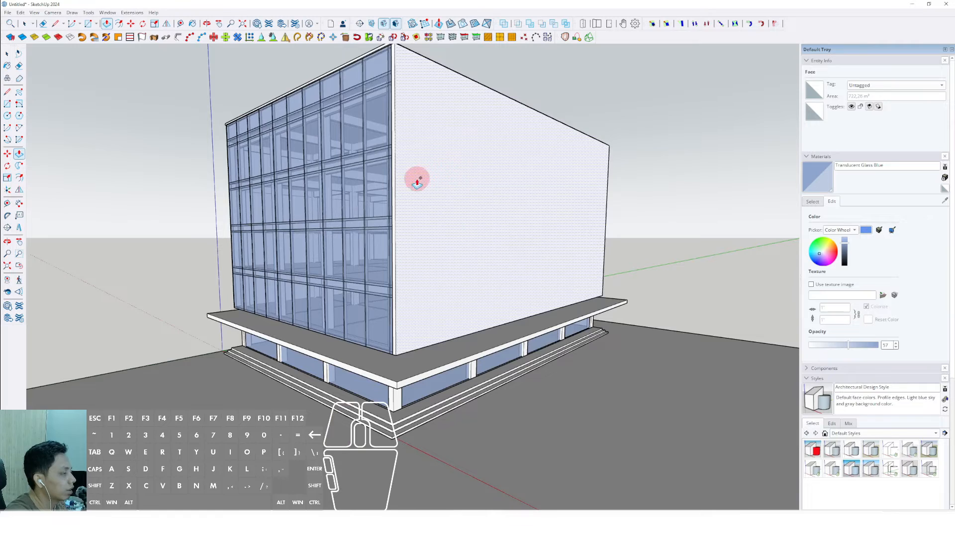
middle_drag(417, 182, 384, 203)
key(space)
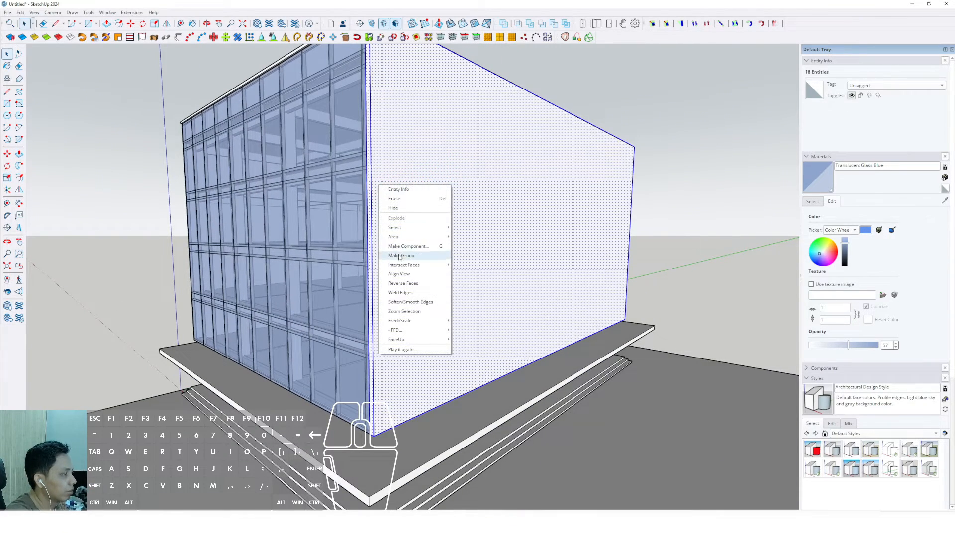
click(399, 257)
Inside the panel group, draw a diagonal line from the lower corner near the building's edge up to the top edge
middle_drag(403, 257, 374, 333)
key(d)
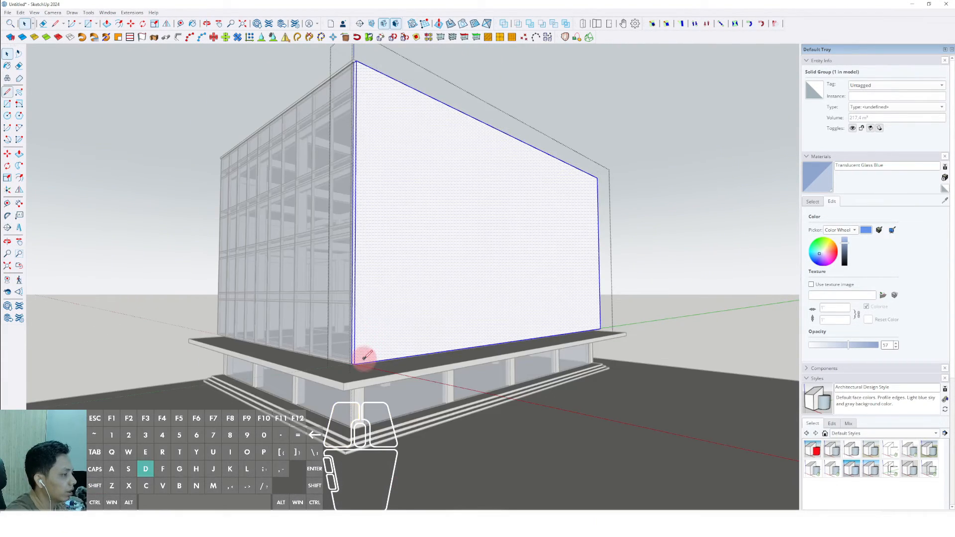
click(502, 133)
key(space)
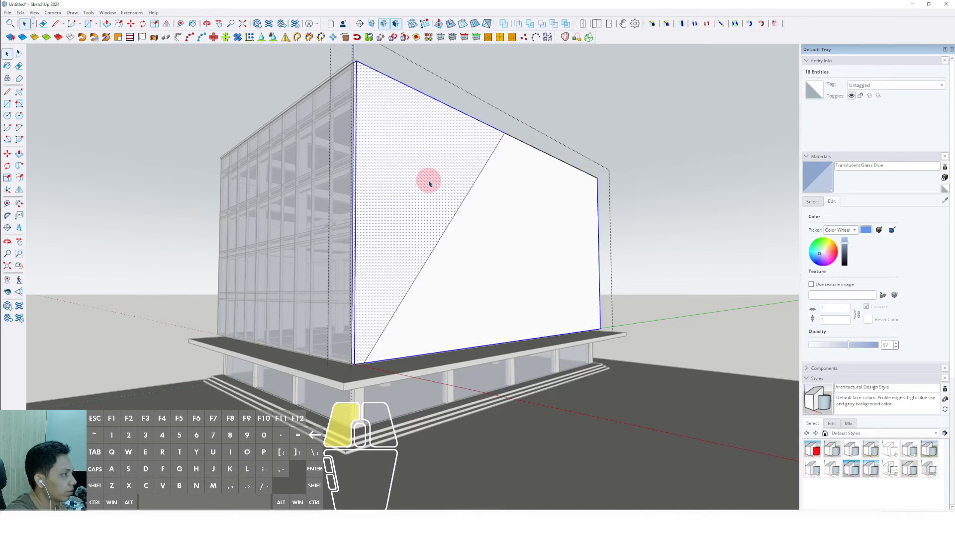
Push the triangular part beside the building corner through the panel's thickness to remove it, and leave the group
key(p)
drag(431, 147, 398, 170)
scroll(463, 227, down, 3)
key(space)
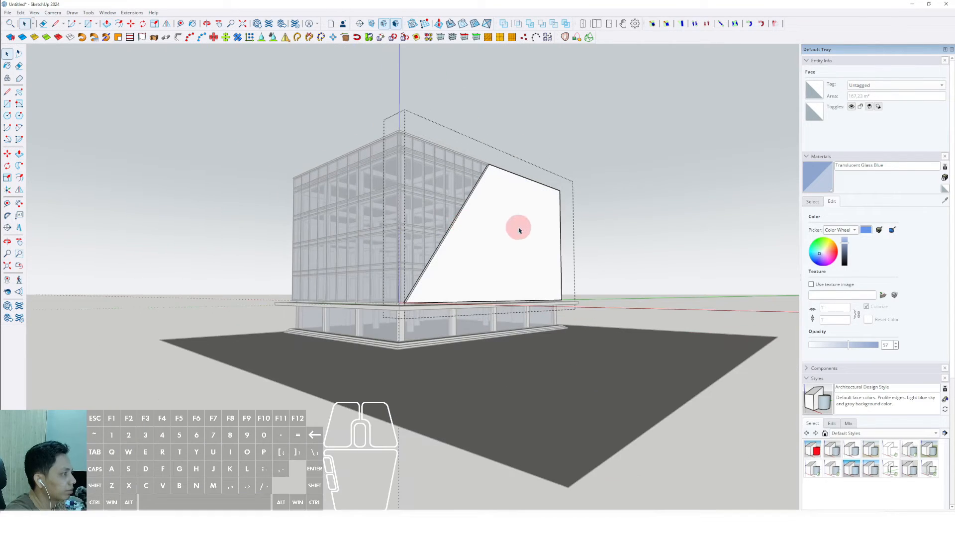
click(597, 192)
Inside the panel group, draw a second diagonal line from the bottom edge up to the upper part of the far vertical edge
scroll(493, 263, up, 3)
mouse_move(492, 266)
shift+middle_down()
mouse_move(459, 244)
mouse_move(383, 246)
mouse_move(509, 252)
mouse_move(477, 277)
shift+middle_up()
scroll(508, 251, up, 3)
scroll(494, 254, down, 3)
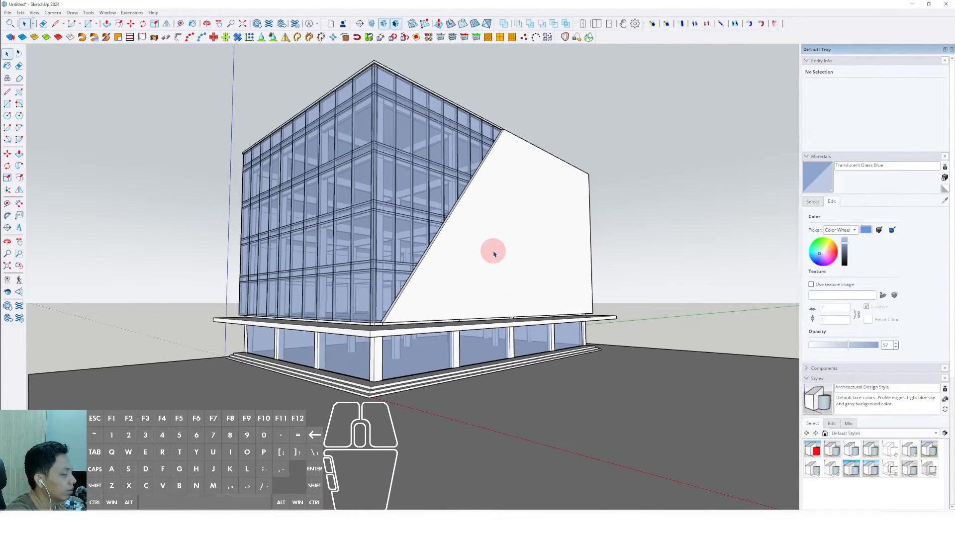
scroll(495, 256, up, 3)
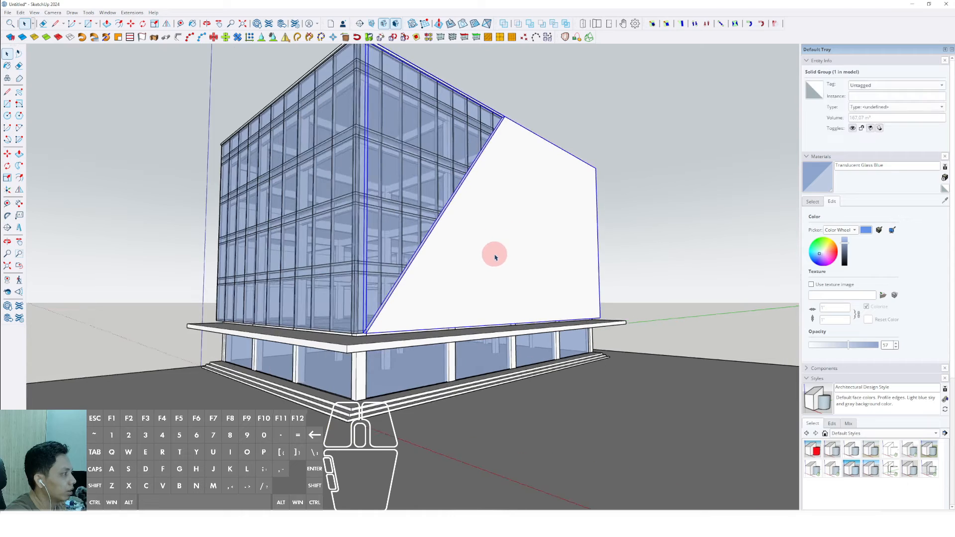
triple_click(542, 286)
middle_drag(552, 286, 501, 300)
key(l)
scroll(528, 328, up, 3)
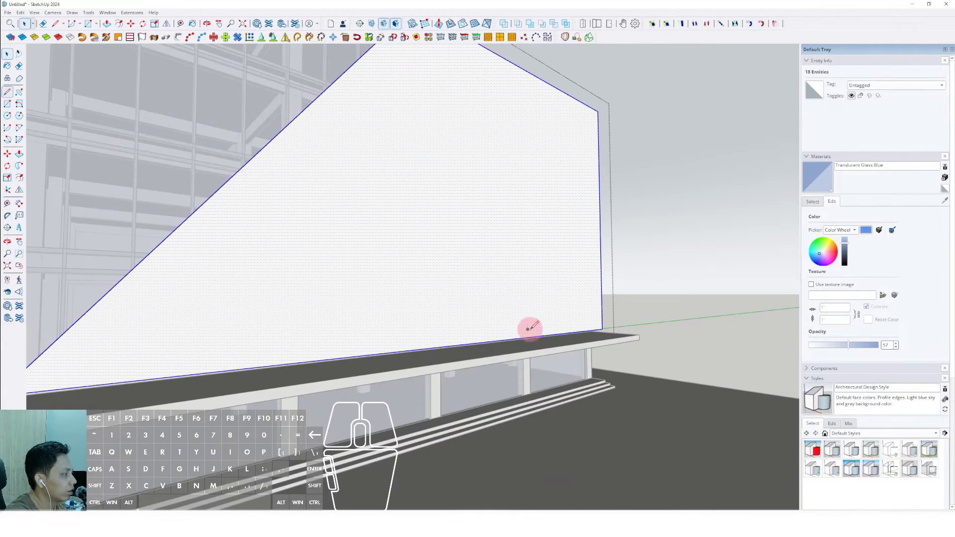
click(542, 335)
scroll(494, 221, down, 2)
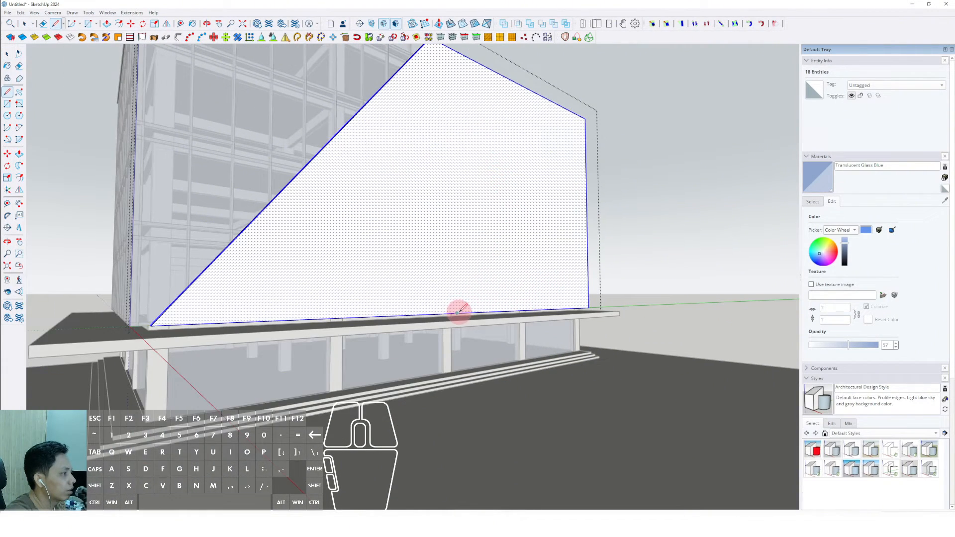
drag(460, 312, 590, 183)
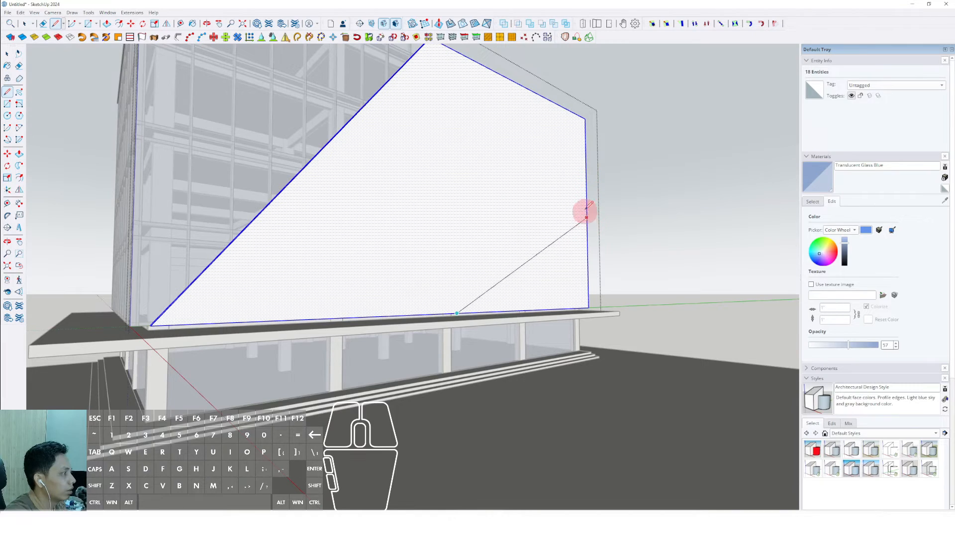
drag(586, 218, 586, 162)
click(587, 155)
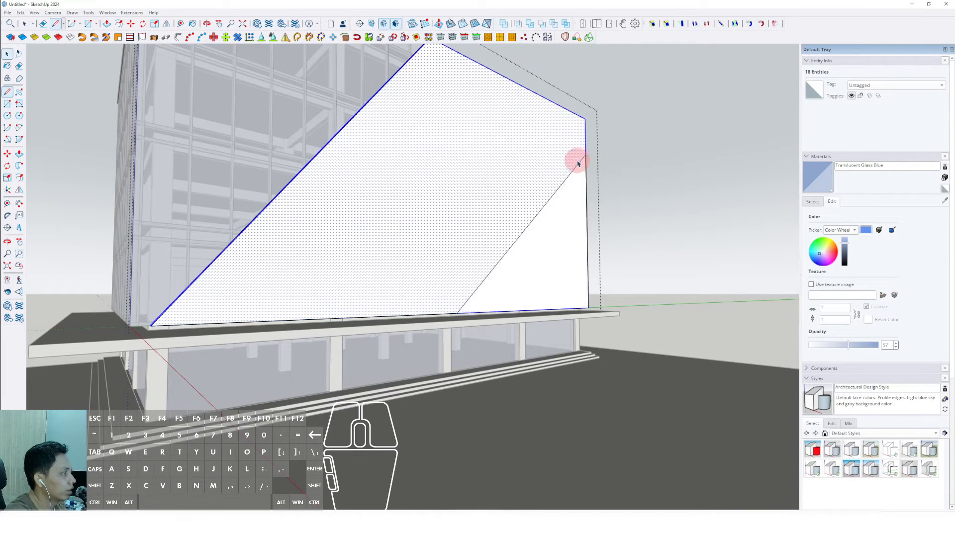
Push the triangle at the panel's far lower corner through its thickness to leave a slanted band, and close the group
key(p)
scroll(536, 276, down, 5)
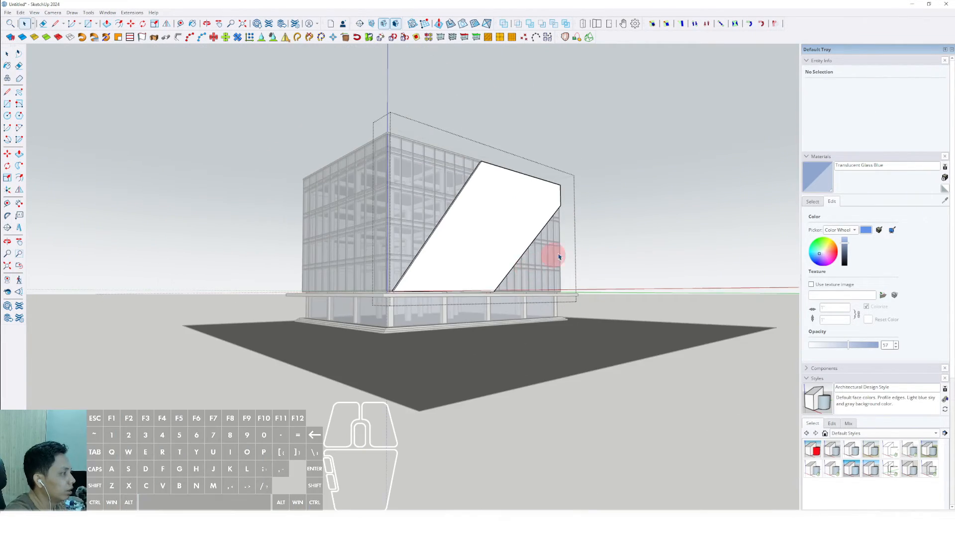
scroll(614, 222, up, 4)
middle_drag(614, 222, 504, 225)
scroll(503, 226, up, 2)
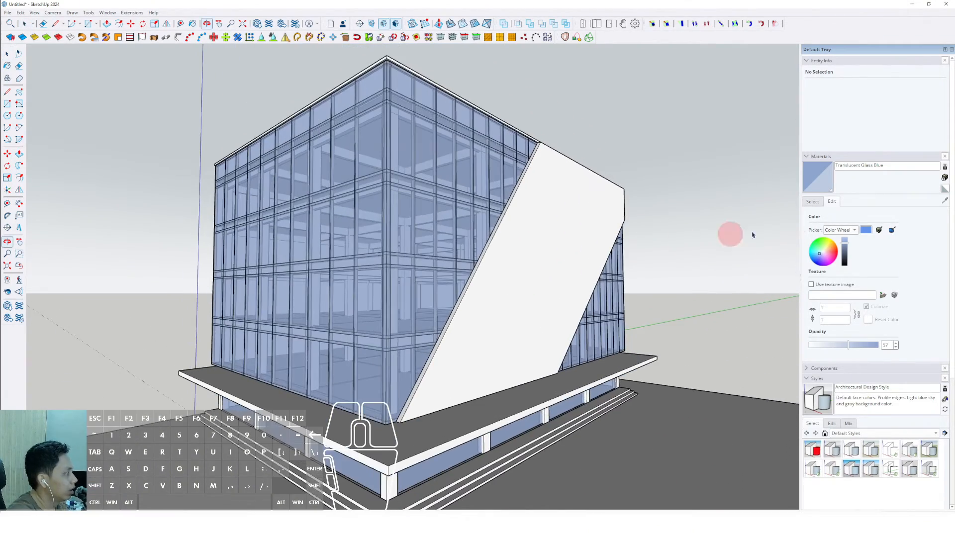
Paint the slanted facade panel with the grey Color M03 from the Colors collection
click(814, 202)
click(937, 214)
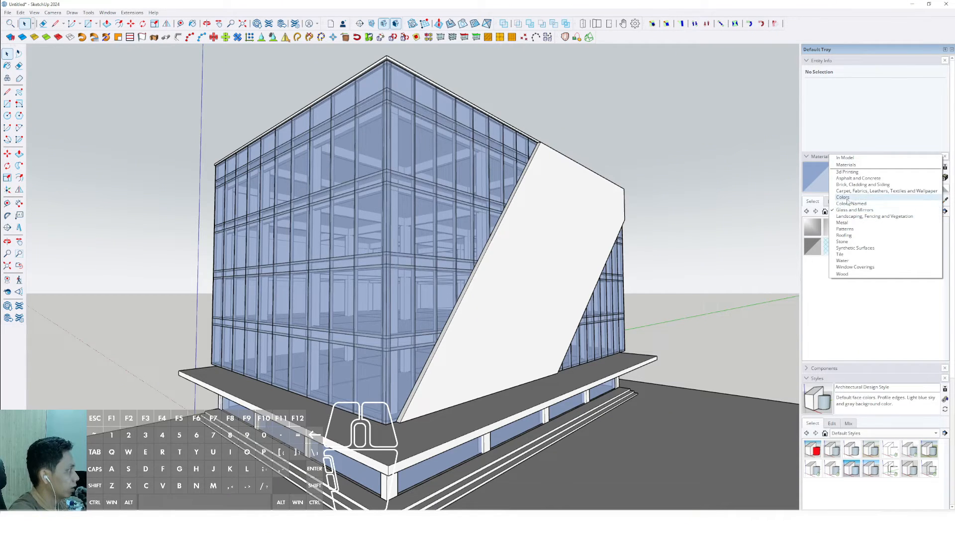
click(845, 198)
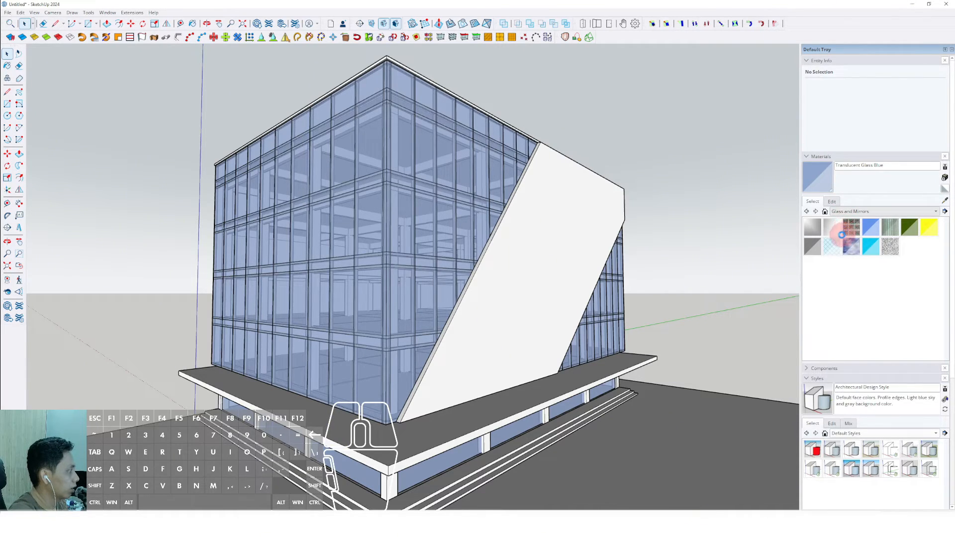
scroll(825, 327, down, 8)
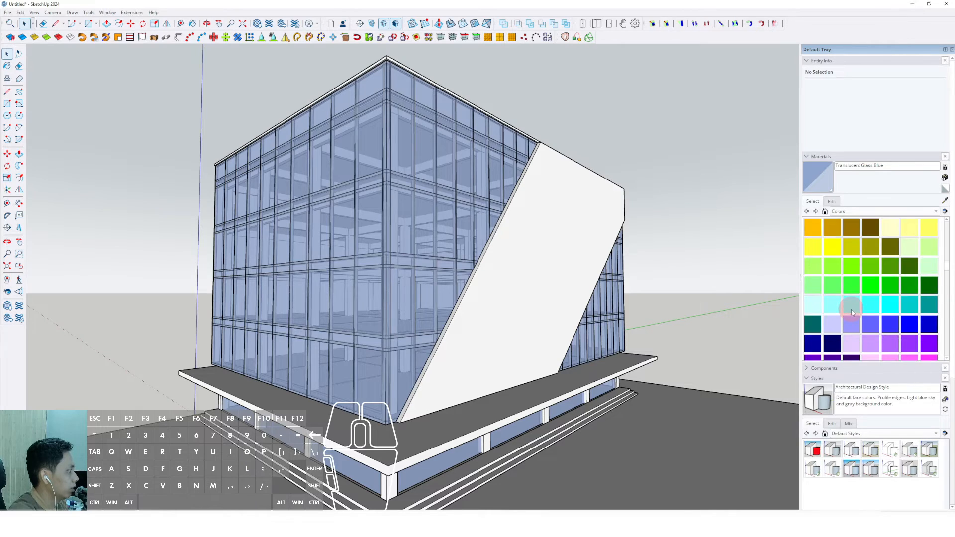
click(835, 306)
click(582, 252)
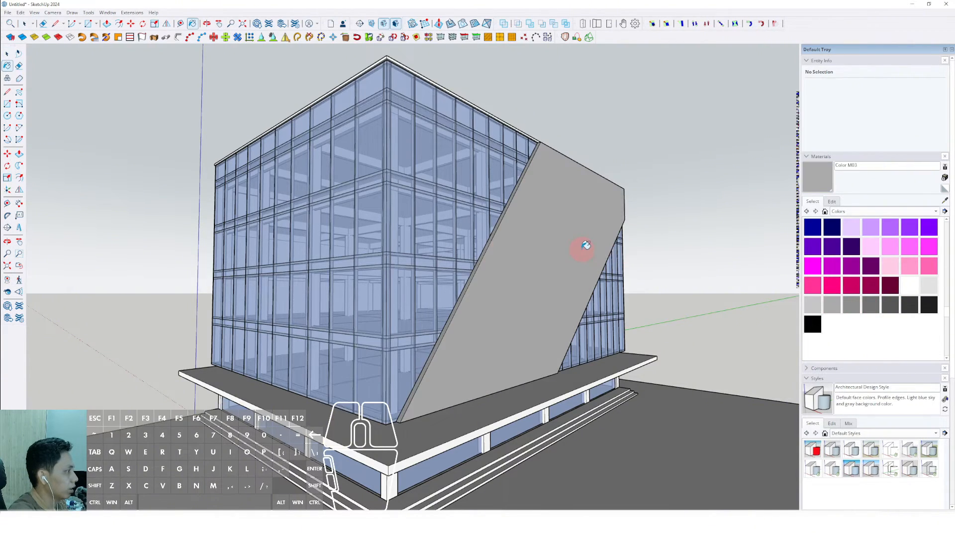
mouse_move(582, 252)
middle_down()
mouse_move(503, 252)
mouse_move(516, 268)
mouse_move(532, 267)
middle_up()
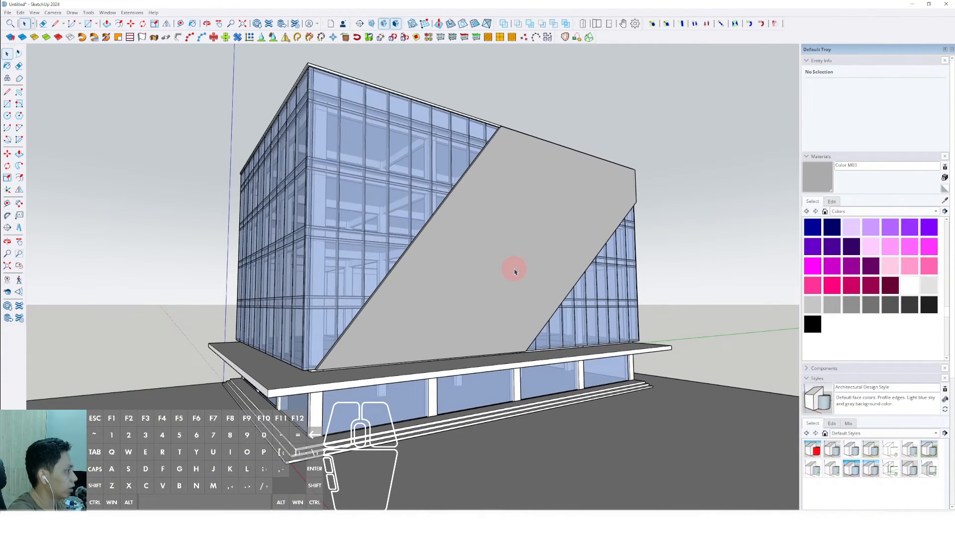
scroll(520, 269, down, 2)
Check the Synthetic Surfaces materials and open the Brick, Cladding and Siding collection
click(935, 214)
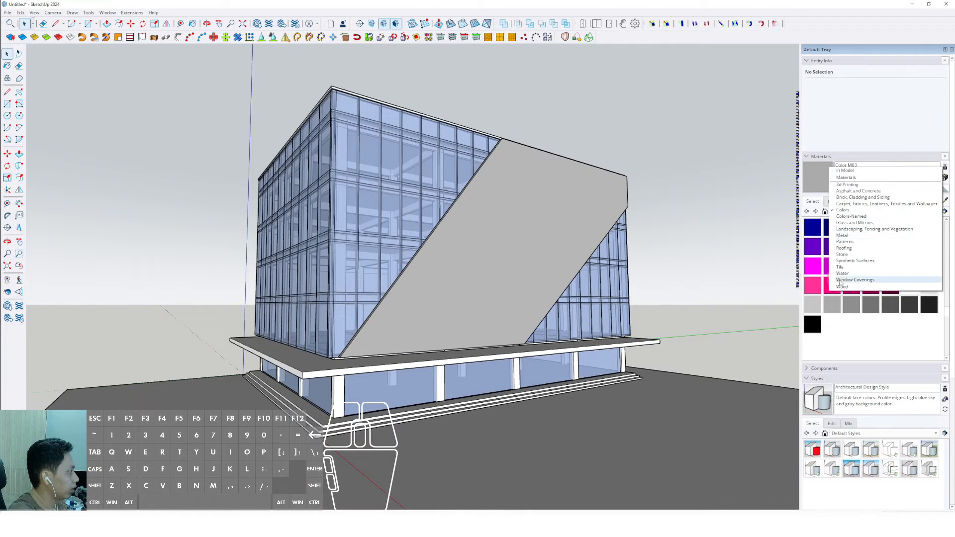
click(849, 260)
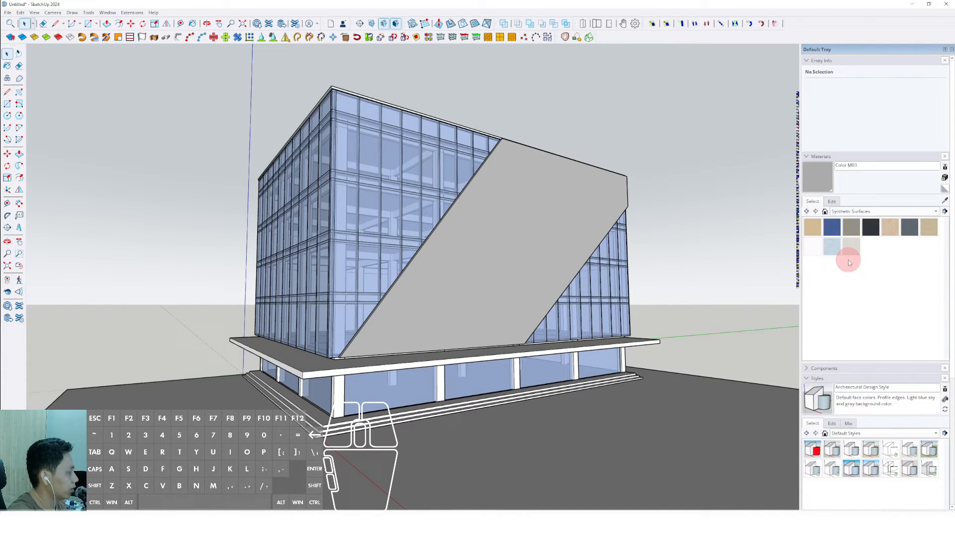
click(935, 212)
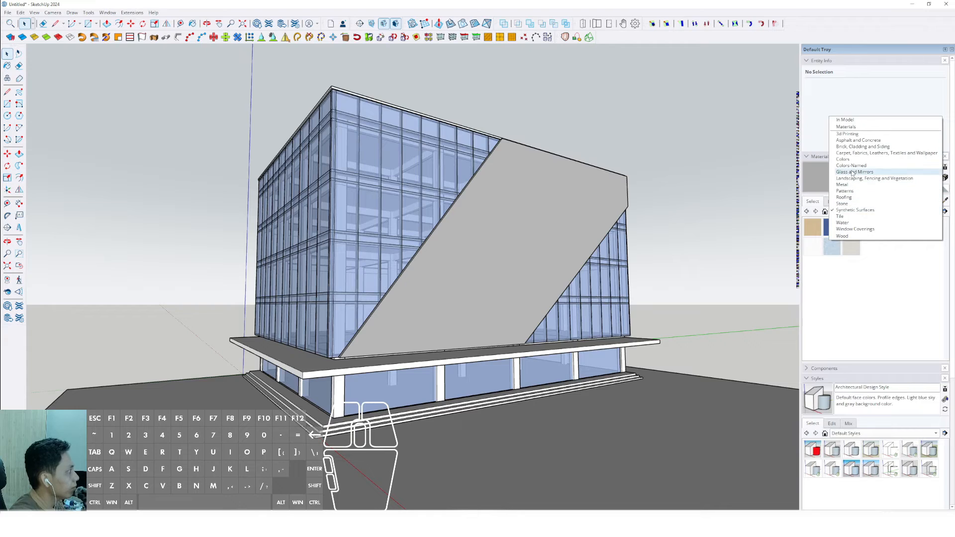
click(855, 147)
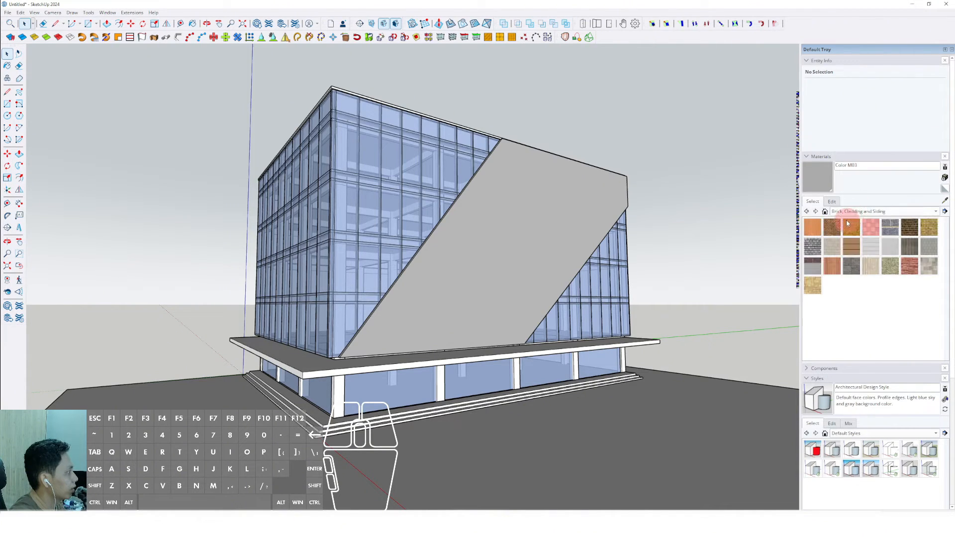
Paint the slanted facade panel with the Beadboard material
click(599, 224)
mouse_move(561, 224)
middle_down()
mouse_move(501, 260)
mouse_move(526, 269)
mouse_move(533, 298)
middle_up()
scroll(501, 260, up, 3)
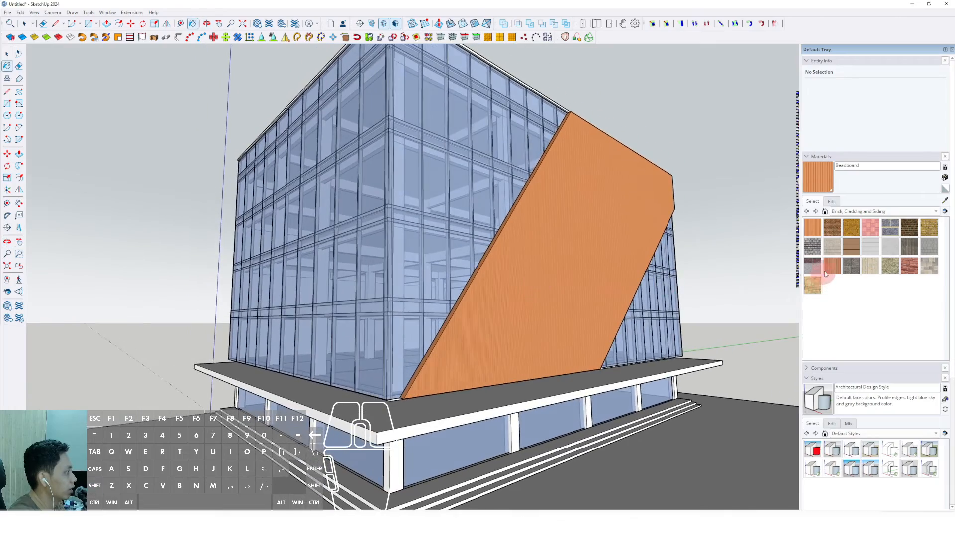
Paint the slanted facade panel with the Modern Siding material
click(561, 242)
scroll(551, 241, down, 3)
middle_drag(550, 241, 619, 258)
scroll(561, 267, up, 3)
scroll(547, 266, down, 4)
scroll(644, 256, up, 3)
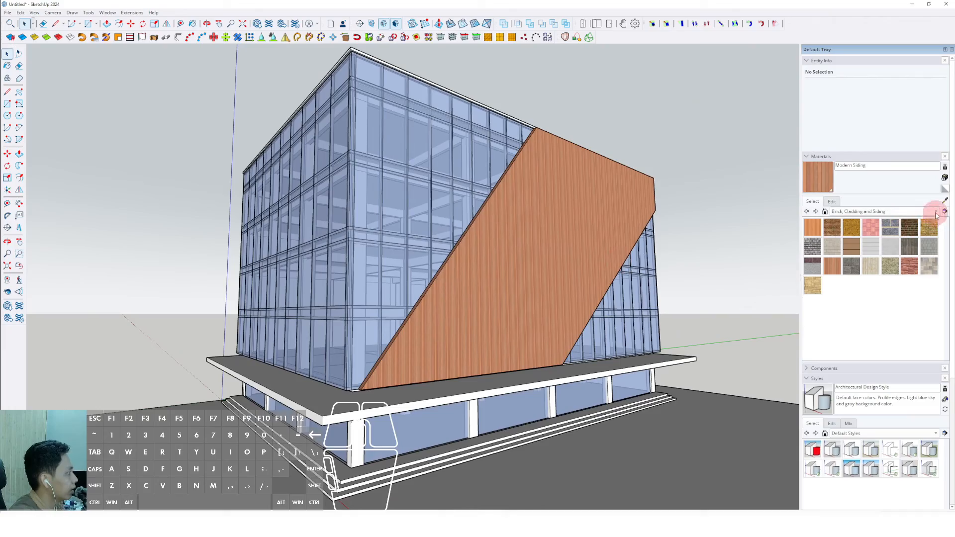
middle_drag(544, 252, 627, 261)
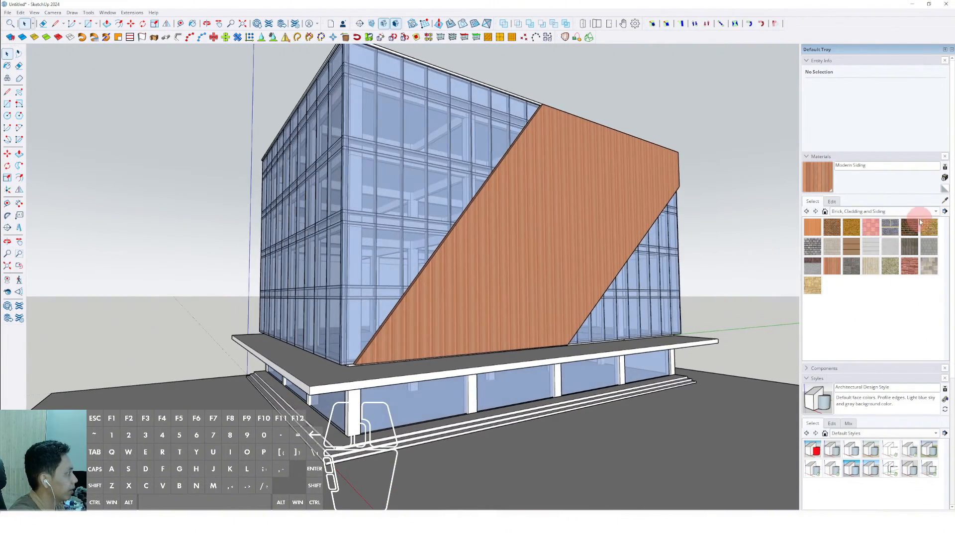
Look through the textile and synthetic surface materials, and paint the slanted facade panel with Granite Light Gray from the Stone collection
click(936, 211)
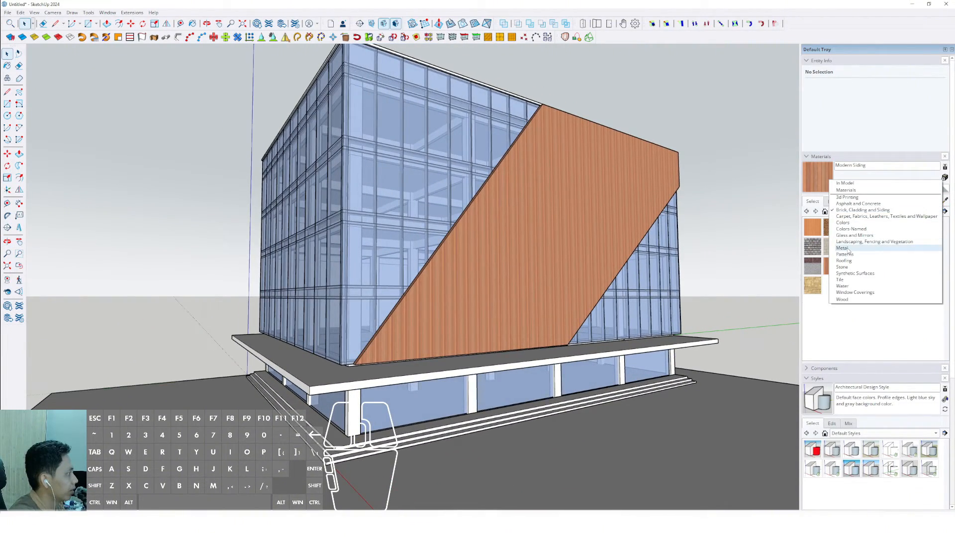
click(862, 218)
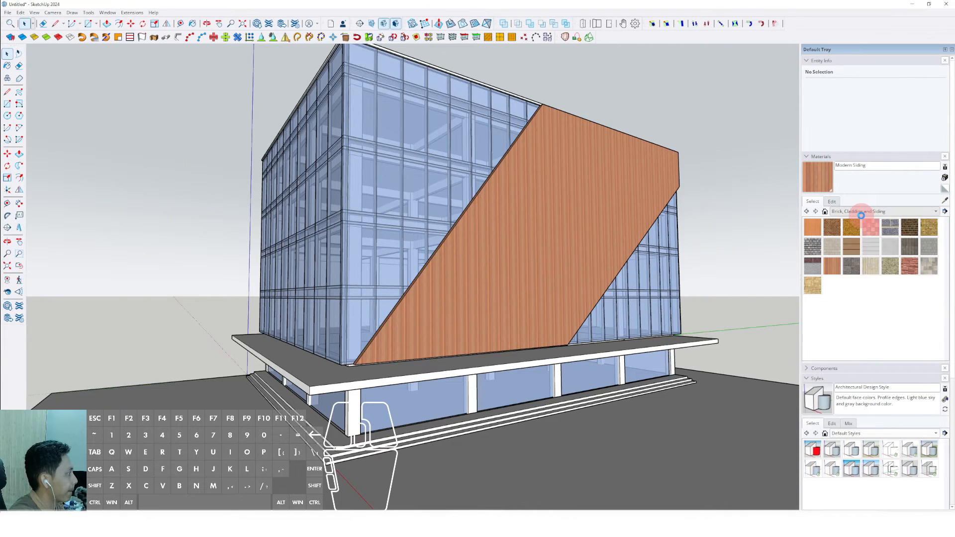
click(935, 212)
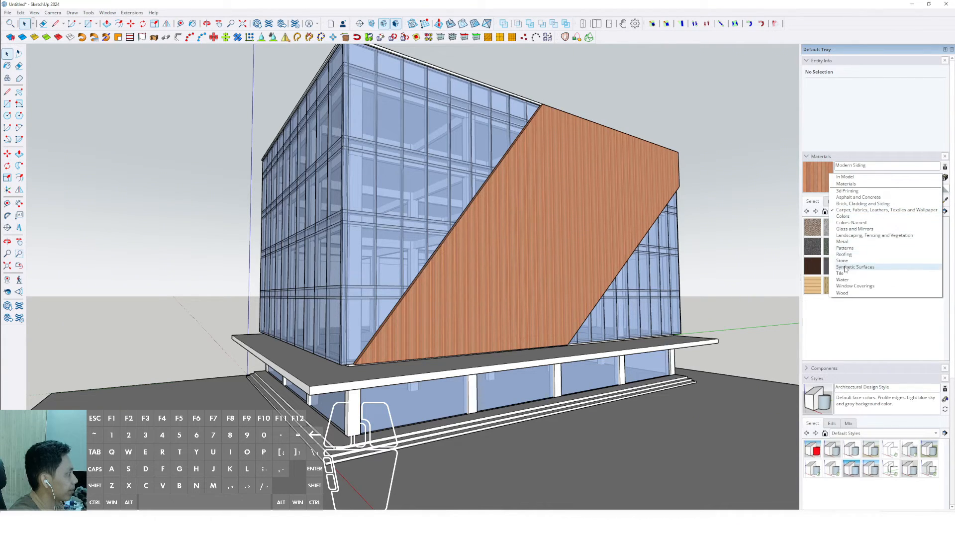
click(844, 268)
click(921, 213)
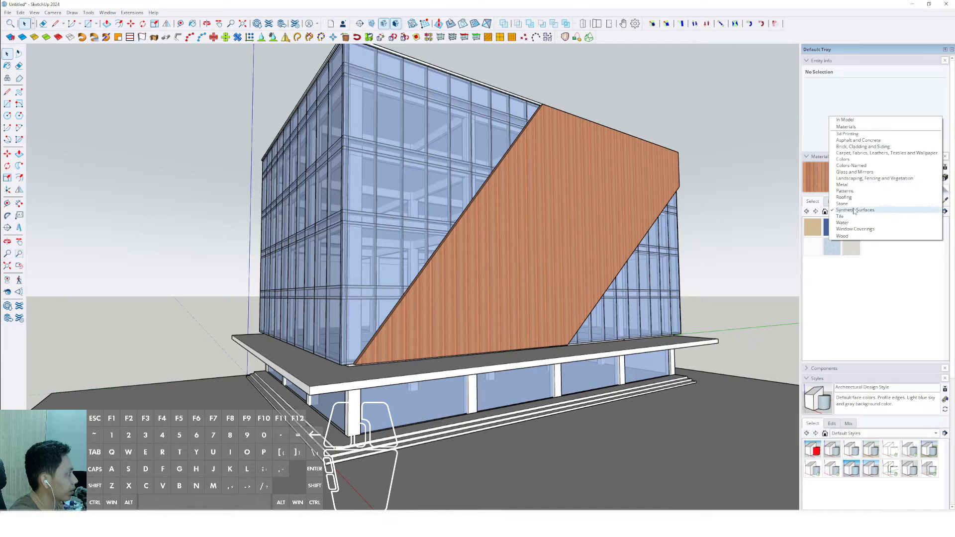
click(835, 204)
click(870, 228)
click(587, 210)
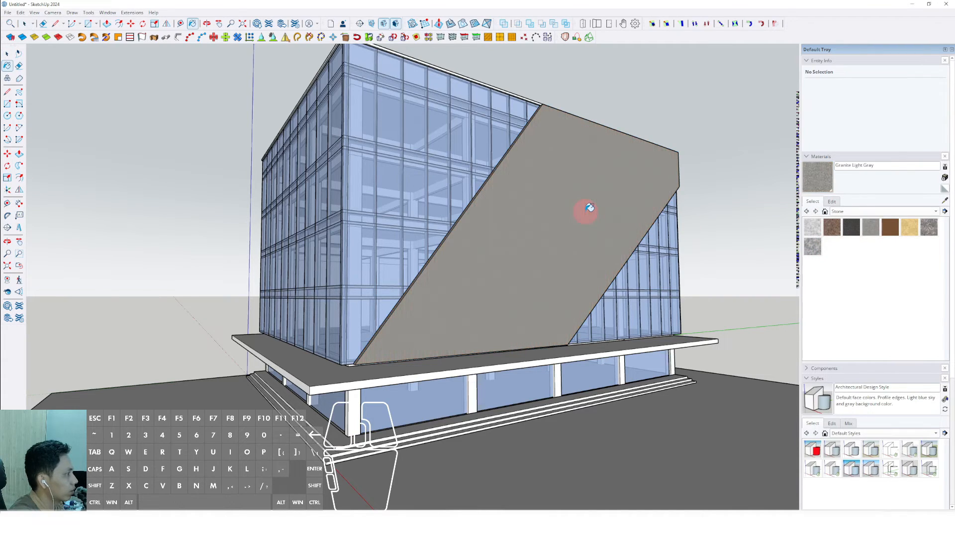
middle_drag(484, 273, 739, 259)
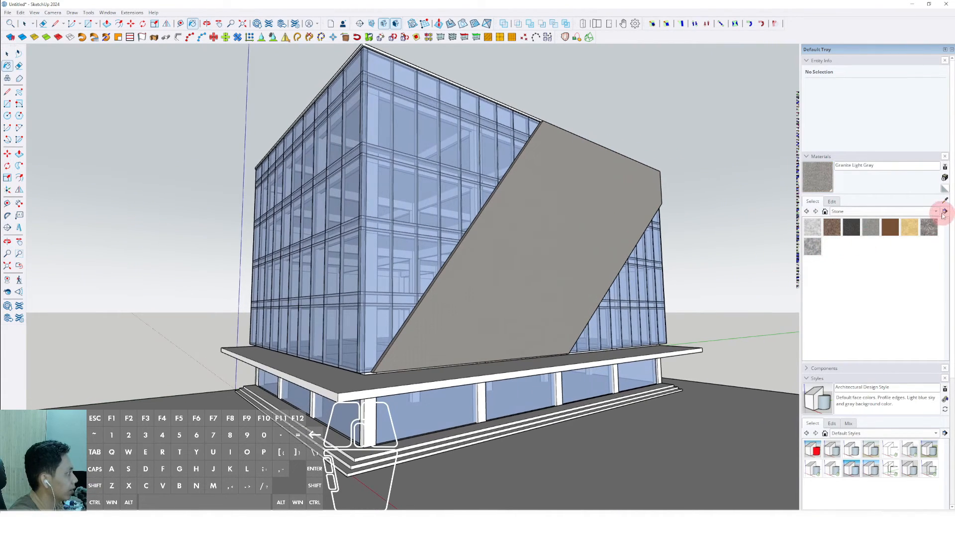
Paint the slanted facade panel with Wood Lumber ButtJoined from the Wood collection
click(937, 213)
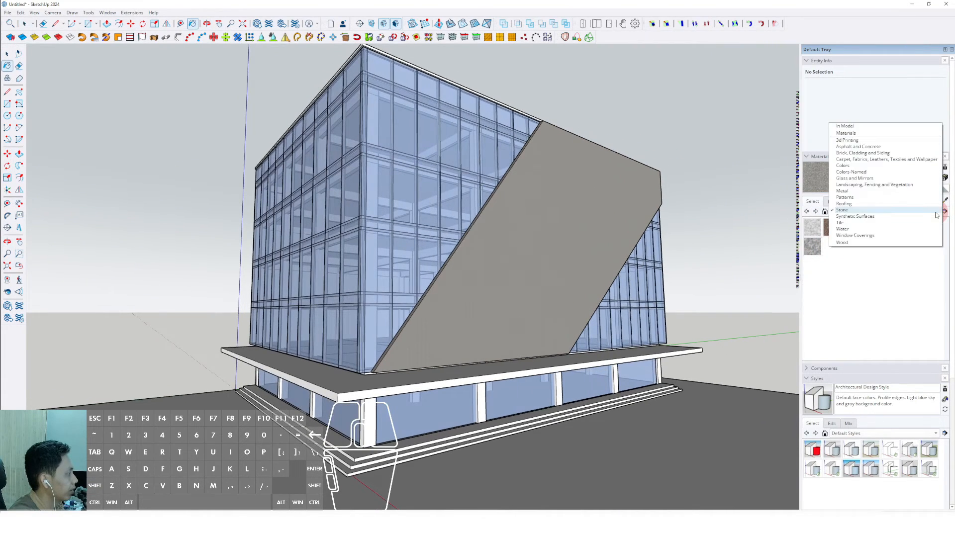
click(846, 243)
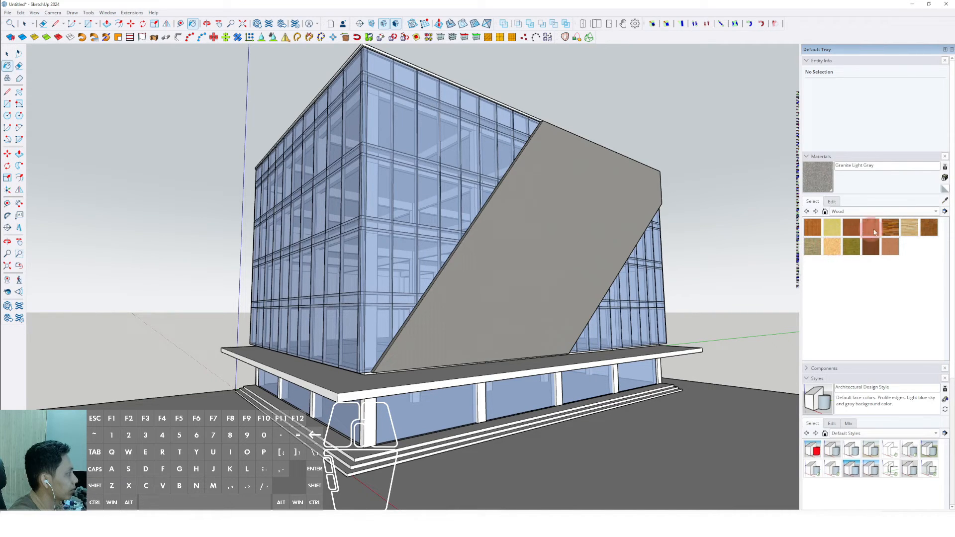
click(570, 237)
middle_drag(546, 259, 607, 241)
click(538, 243)
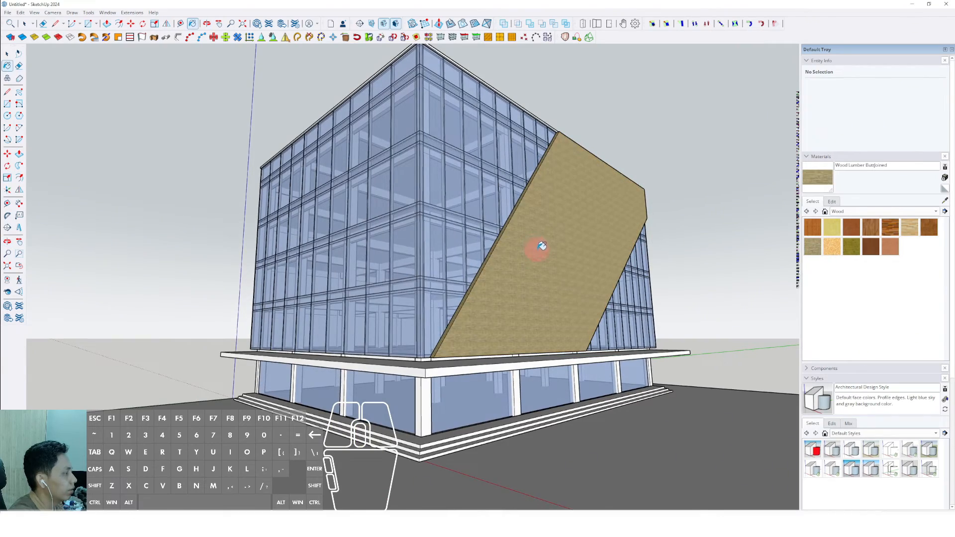
middle_drag(537, 250, 550, 234)
key(space)
scroll(467, 316, down, 3)
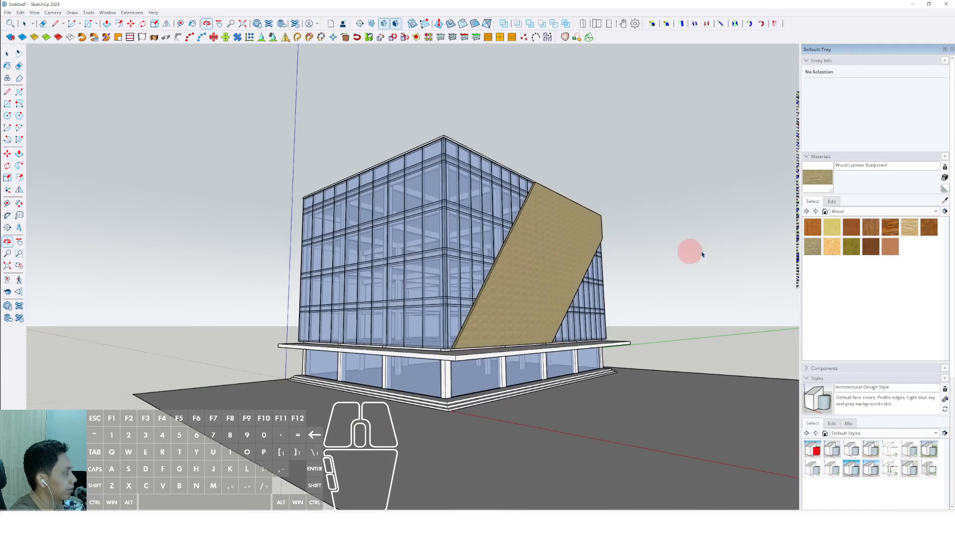
Paint the slanted facade panel with the Wood Board Cork material
click(831, 227)
click(545, 277)
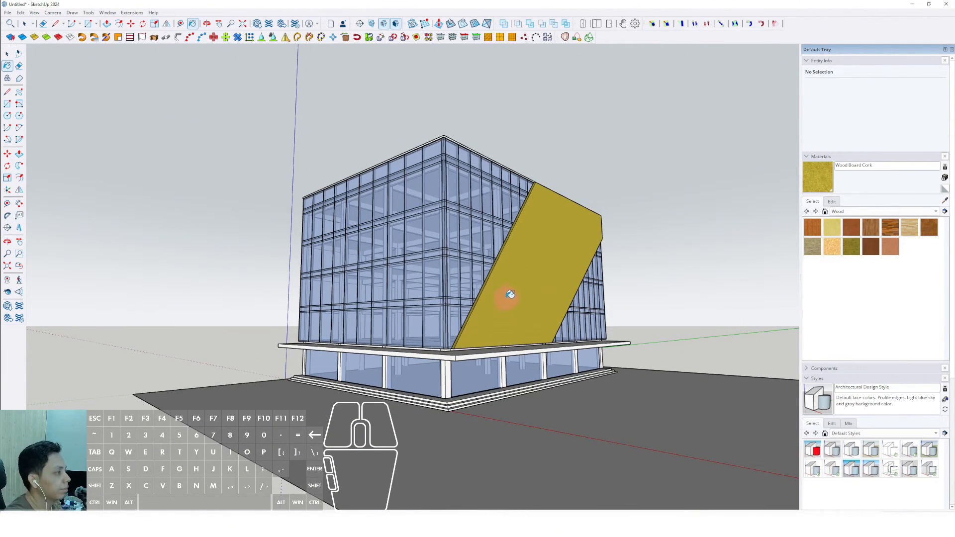
middle_drag(510, 295, 557, 313)
Repaint the slanted facade panel with Modern Siding from the Brick, Cladding and Siding collection
click(935, 212)
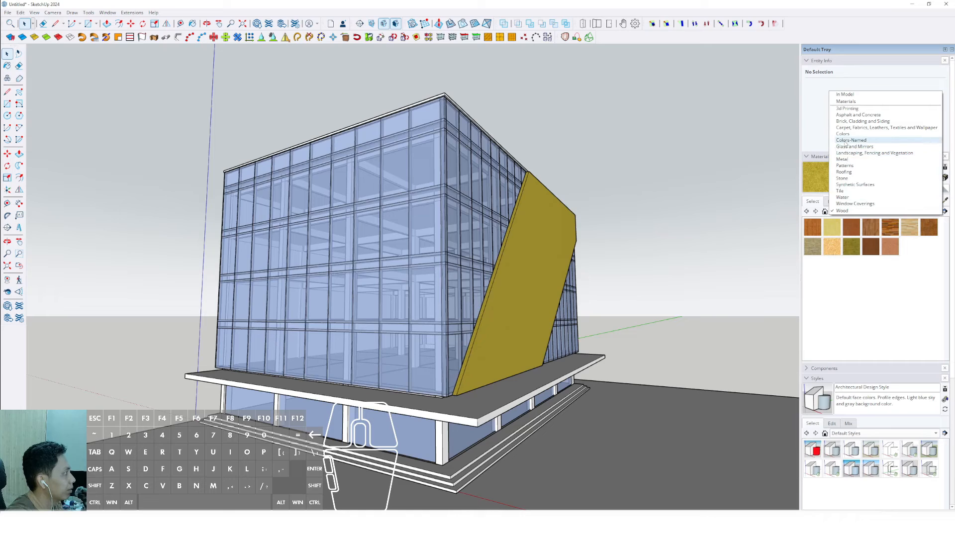
click(845, 121)
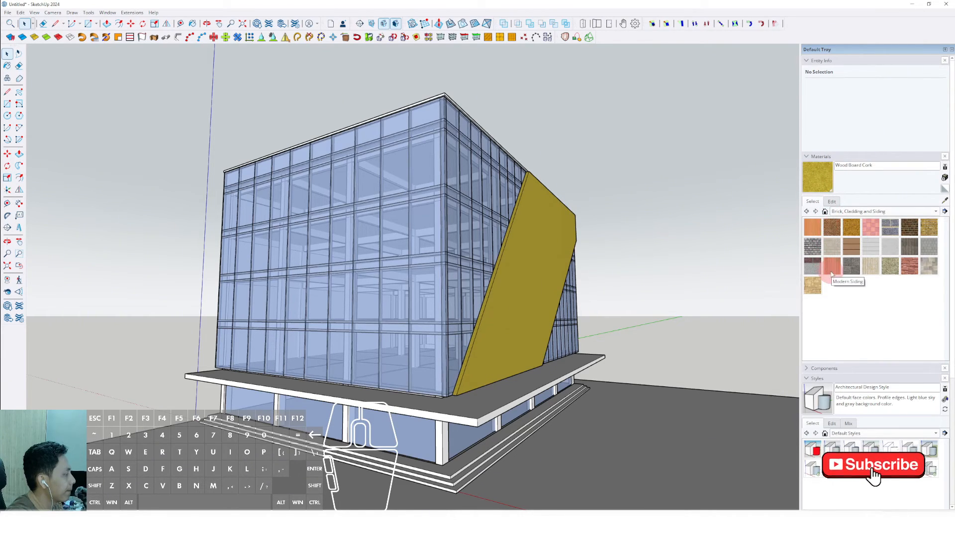
click(831, 266)
click(527, 267)
middle_drag(551, 268, 421, 271)
middle_drag(436, 291, 498, 250)
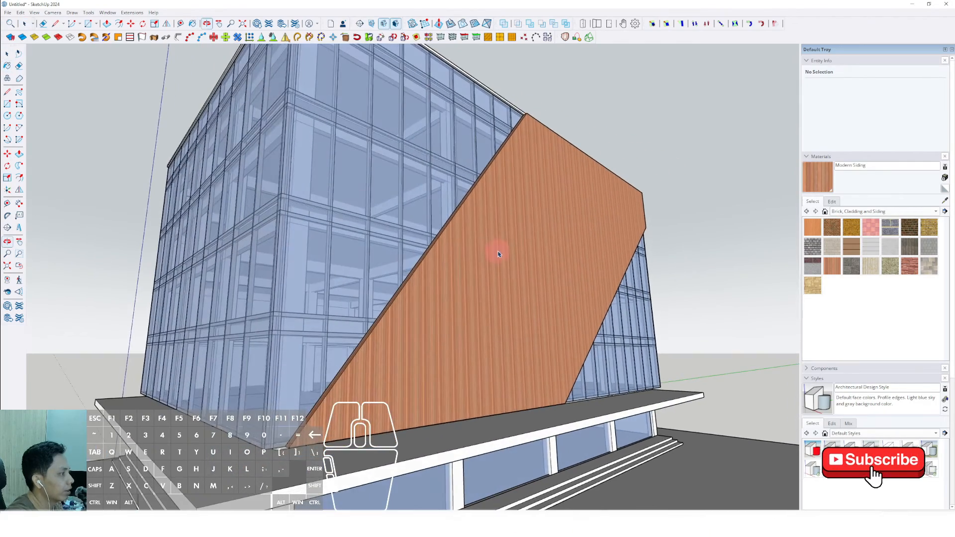
Cut a large circular opening through the middle of the slanted facade panel, with the rest of the model hidden
triple_click(495, 249)
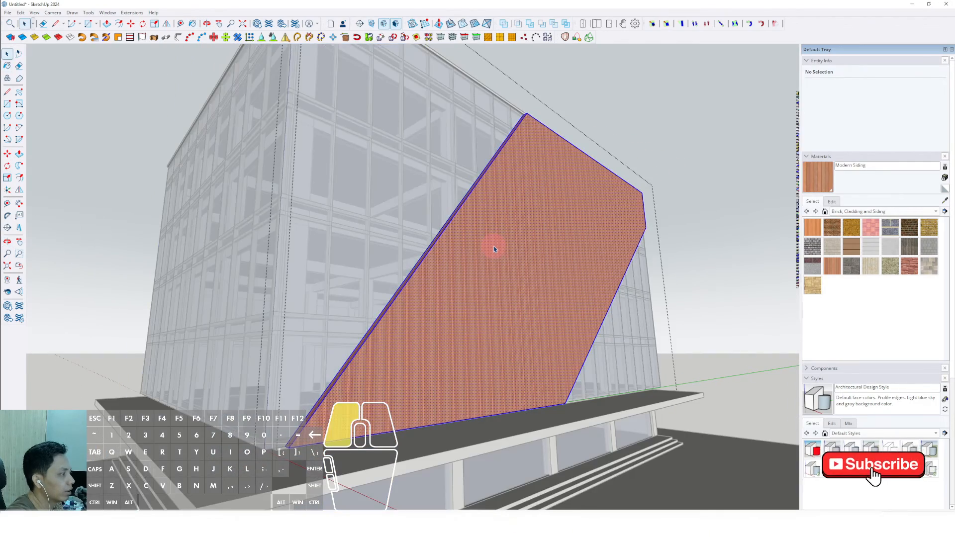
click(7, 117)
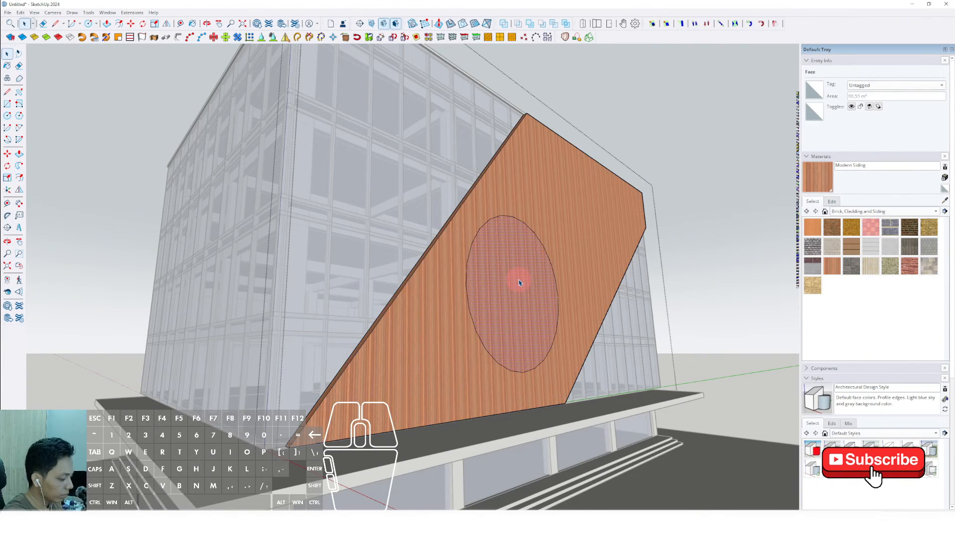
key(i)
click(533, 269)
click(525, 289)
scroll(580, 249, down, 3)
key(space)
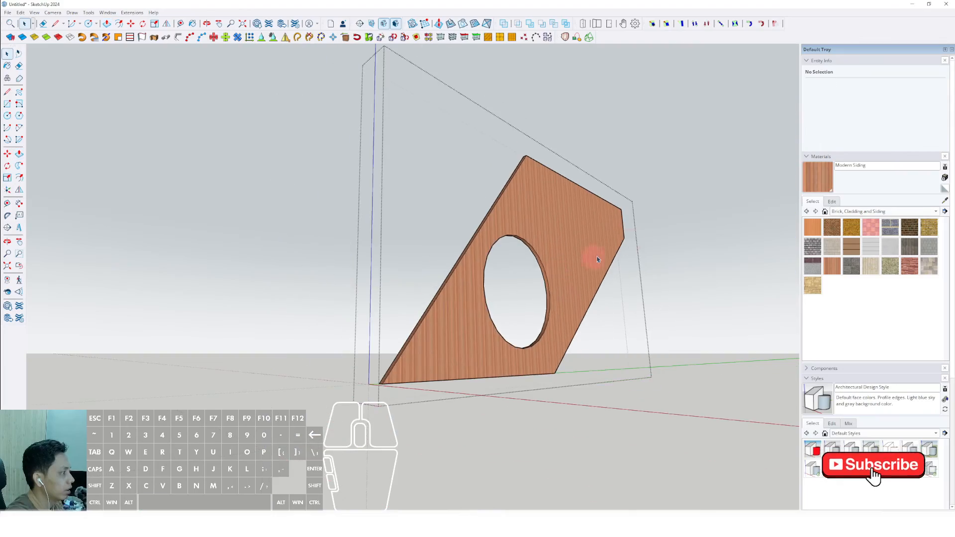
click(675, 207)
mouse_move(570, 249)
shift+middle_down()
mouse_move(580, 237)
mouse_move(529, 235)
mouse_move(316, 273)
mouse_move(527, 238)
mouse_move(563, 258)
mouse_move(569, 243)
mouse_move(580, 262)
mouse_move(597, 266)
mouse_move(571, 255)
mouse_move(458, 266)
mouse_move(492, 271)
mouse_move(538, 241)
mouse_move(578, 235)
mouse_move(572, 242)
shift+middle_up()
Cut a smaller circular opening through the slanted panel near its upper corner, and leave the panel's editing mode
double_click(578, 245)
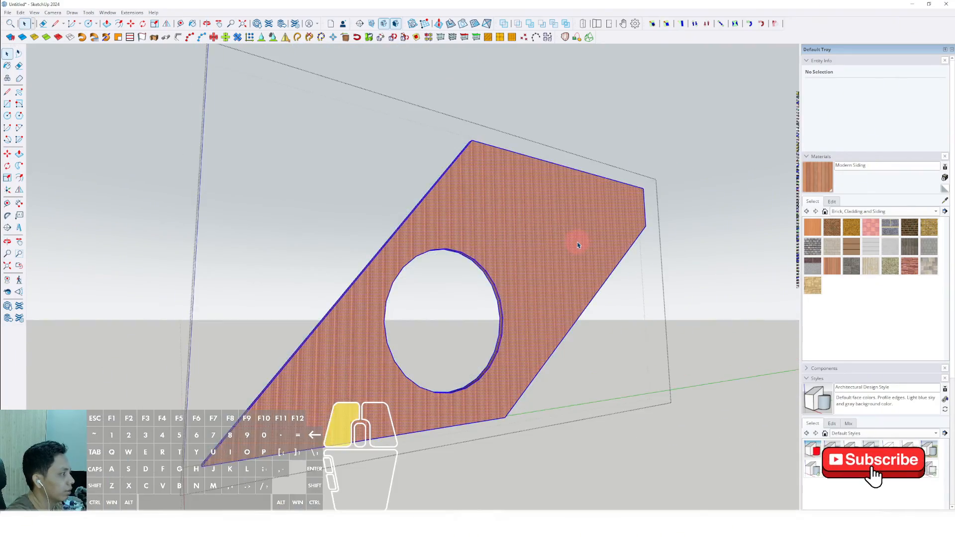
click(7, 116)
scroll(479, 214, up, 2)
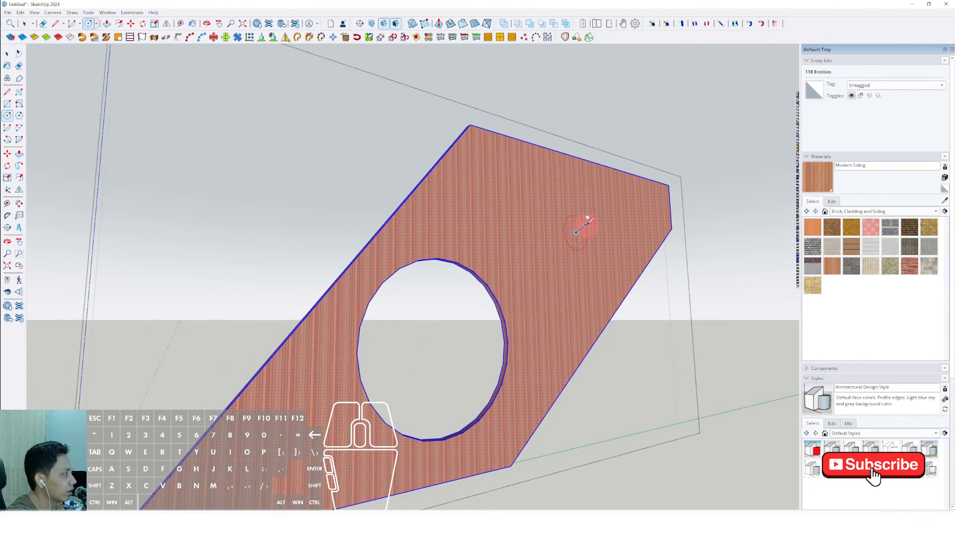
key(v)
click(583, 229)
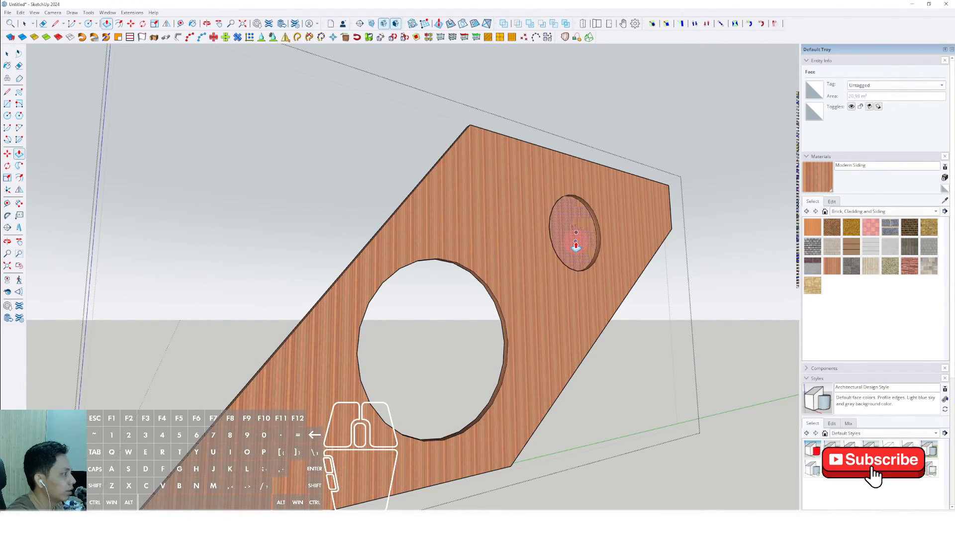
click(574, 246)
scroll(576, 243, down, 2)
key(space)
click(690, 188)
scroll(690, 187, down, 2)
middle_drag(540, 216, 507, 293)
scroll(599, 222, up, 2)
key(space)
scroll(537, 276, up, 2)
scroll(507, 293, down, 1)
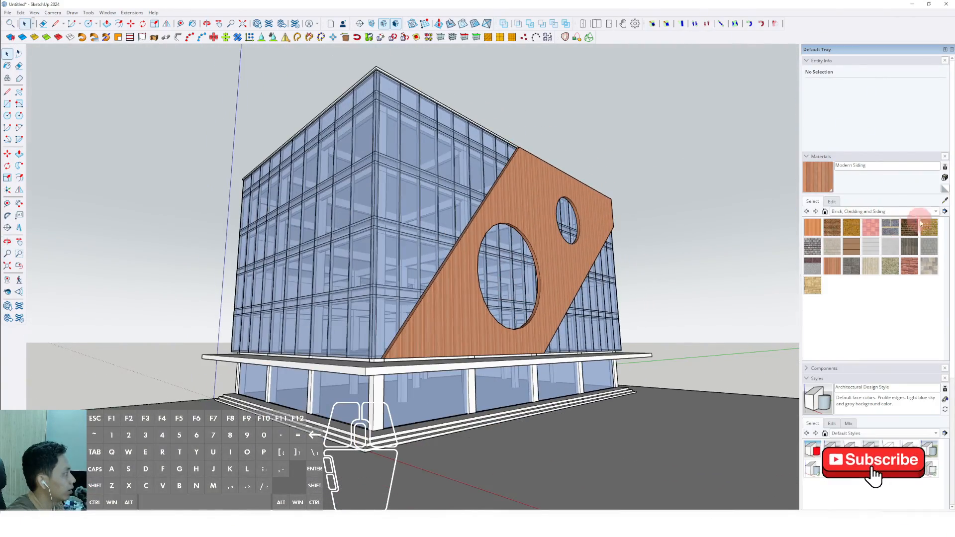
Collapse the materials browser and open the Components Sampler collection in the components browser
click(937, 212)
click(862, 346)
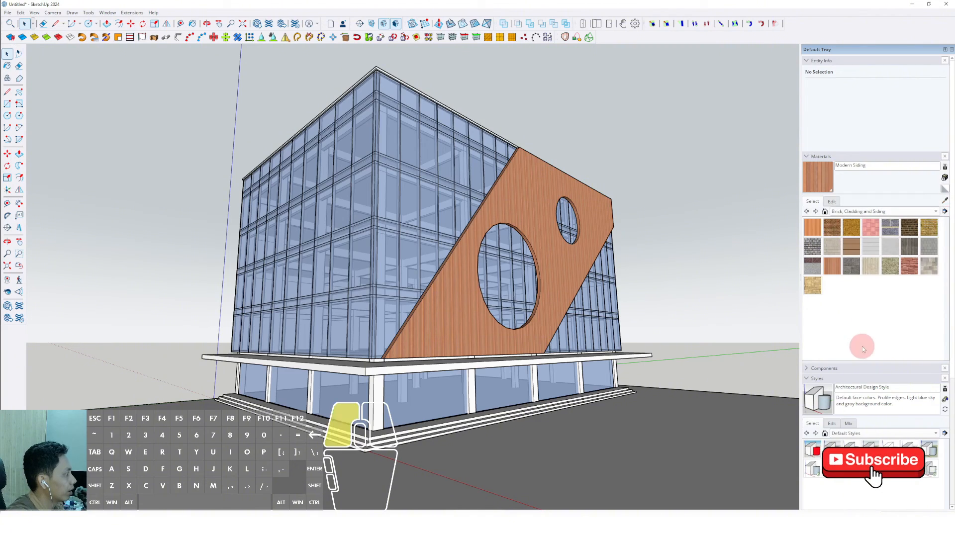
click(808, 157)
click(812, 167)
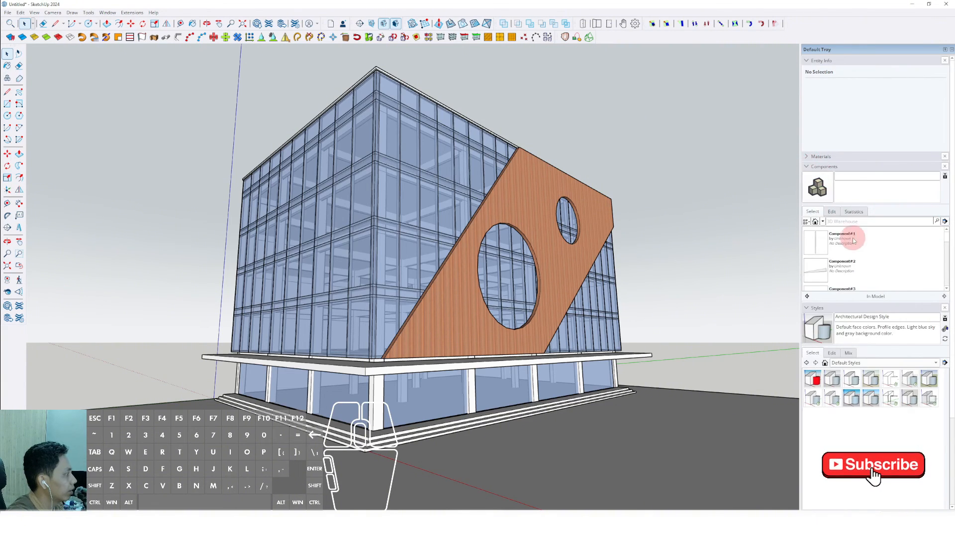
click(824, 222)
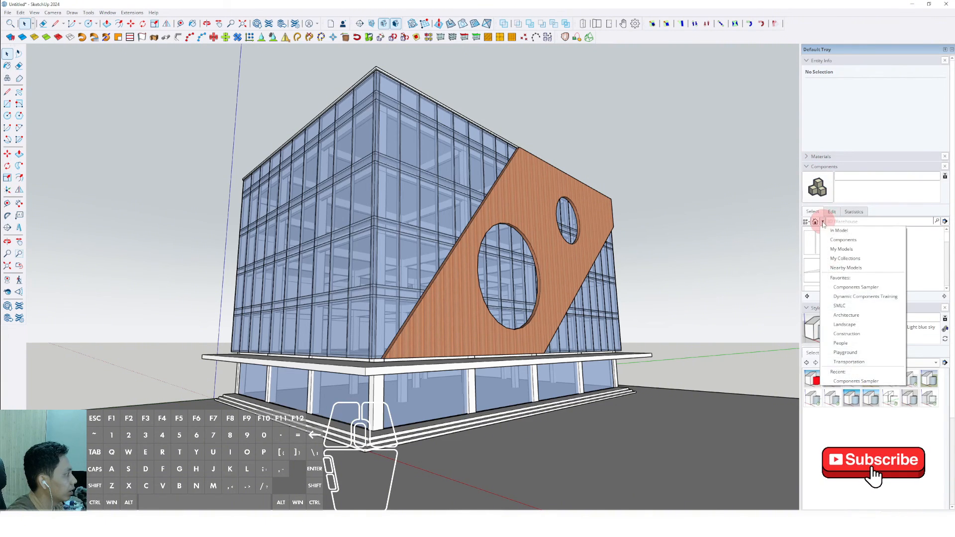
click(839, 244)
click(816, 242)
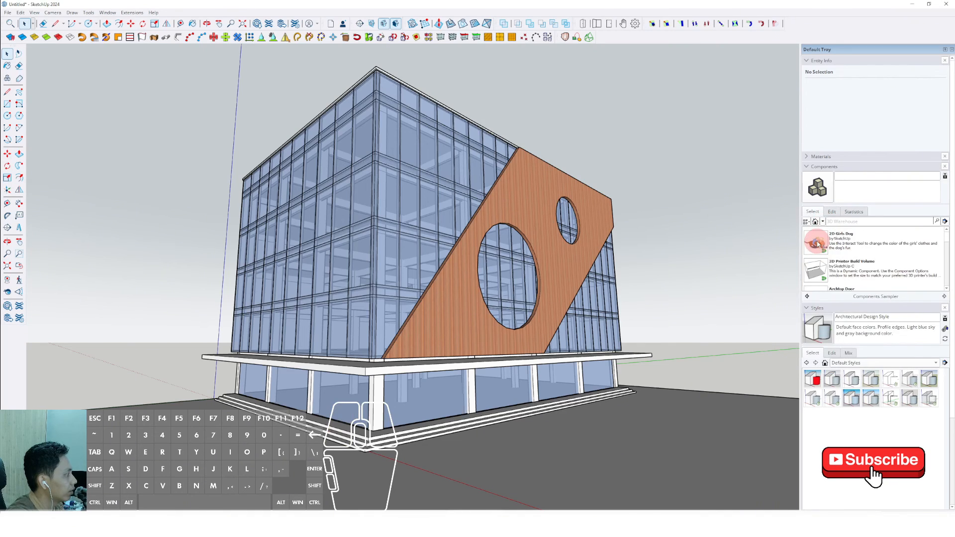
Place the Silhouette Man Walking Bag and Silhouette Woman Walking Sideways components on the platform near the building's front corner
scroll(830, 257, down, 2)
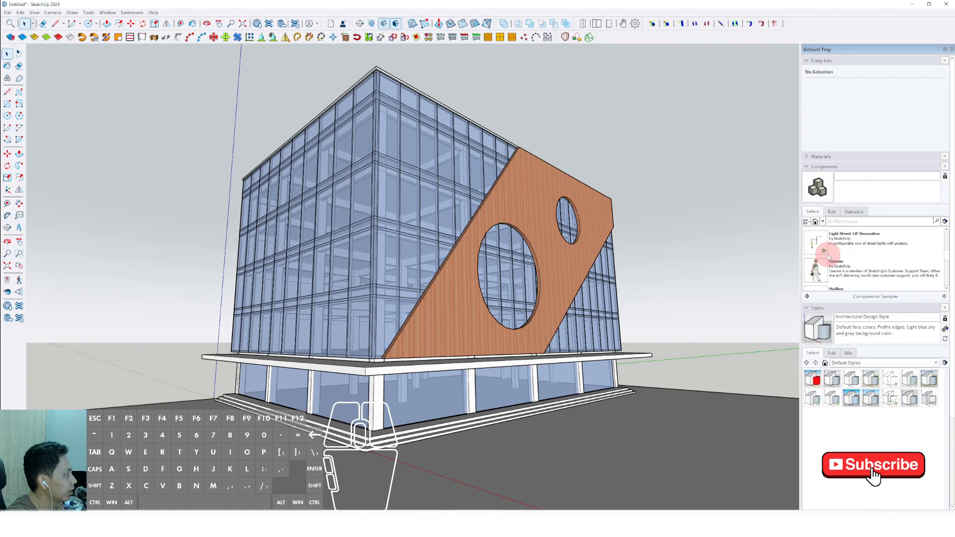
scroll(826, 258, down, 2)
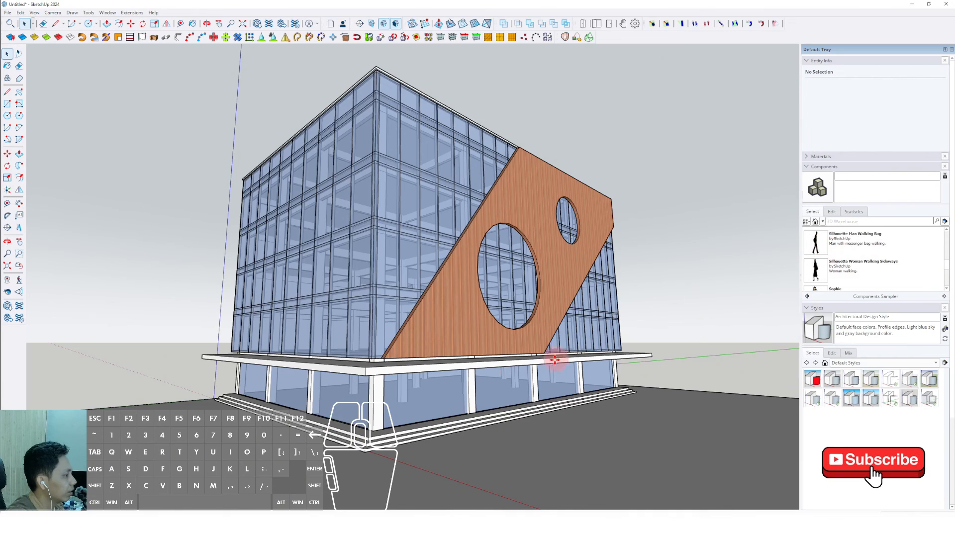
scroll(354, 438, up, 3)
click(335, 437)
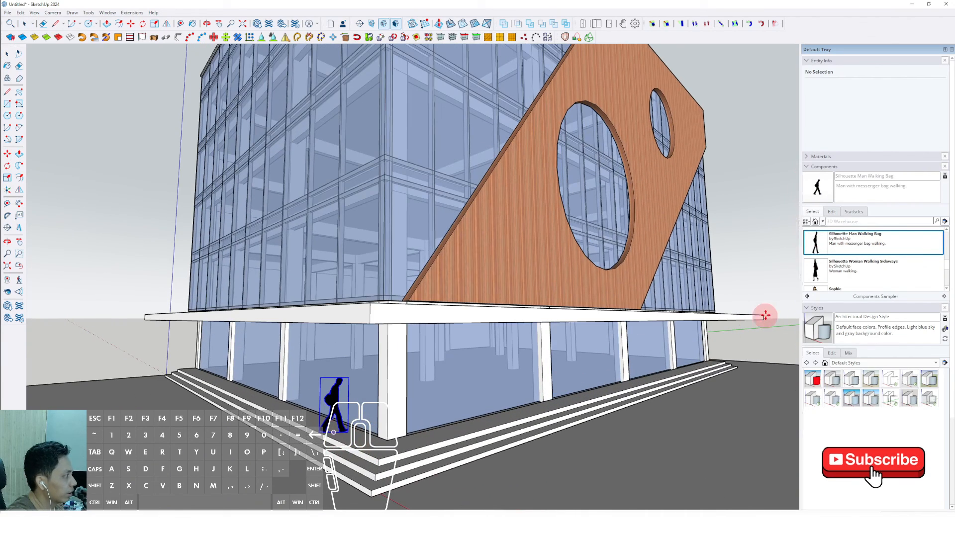
click(815, 271)
click(387, 451)
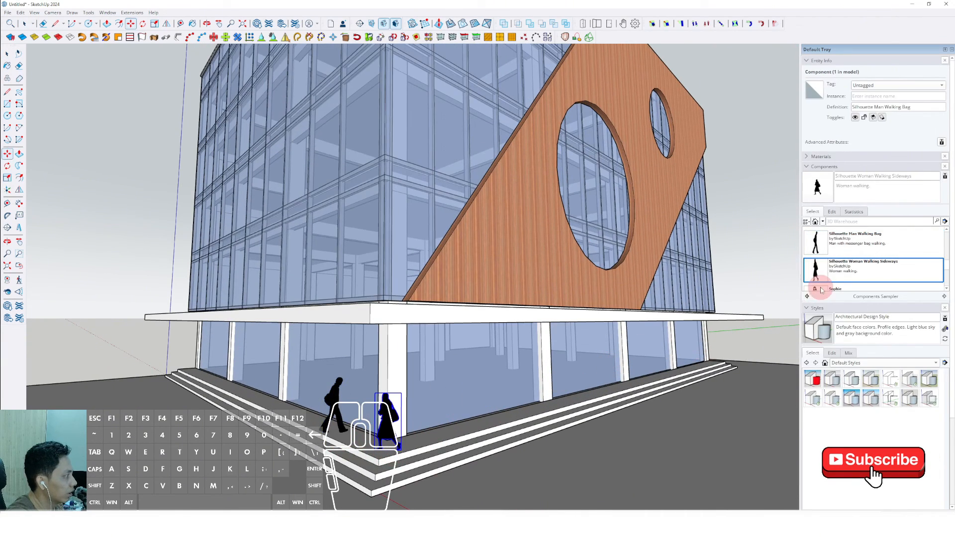
Place the standing man in a green jacket from the Components Sampler on the platform beside the walking woman
click(818, 251)
scroll(828, 281, down, 2)
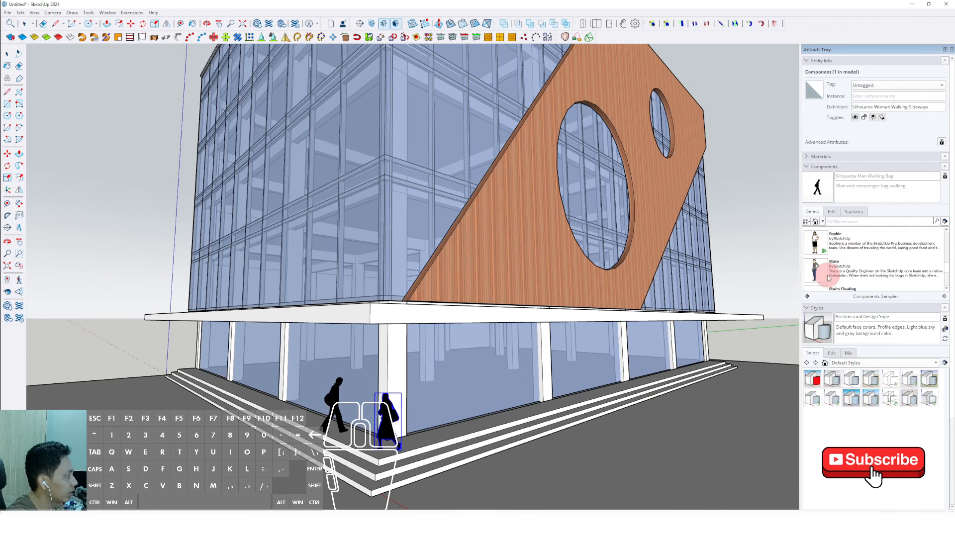
scroll(822, 274, down, 3)
click(820, 248)
scroll(435, 432, up, 1)
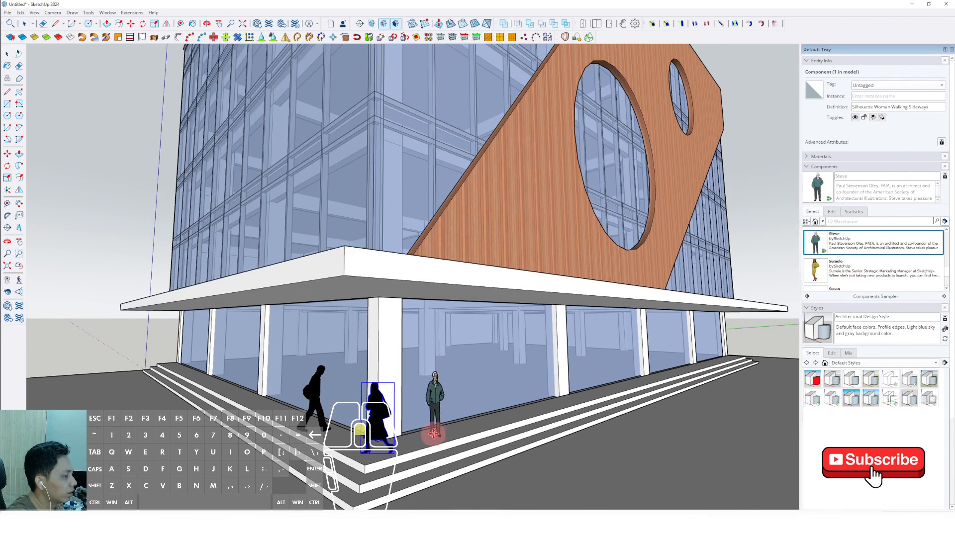
click(450, 430)
key(space)
scroll(497, 391, down, 4)
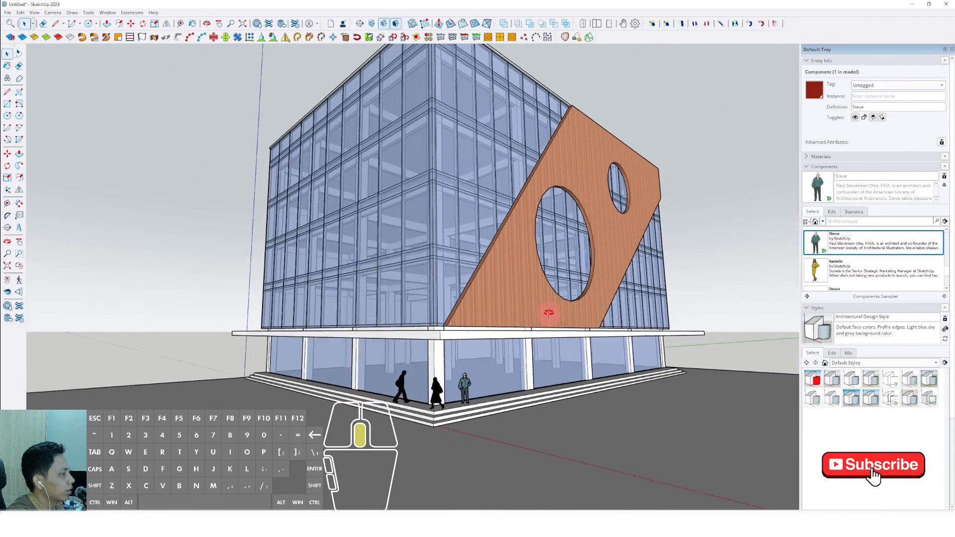